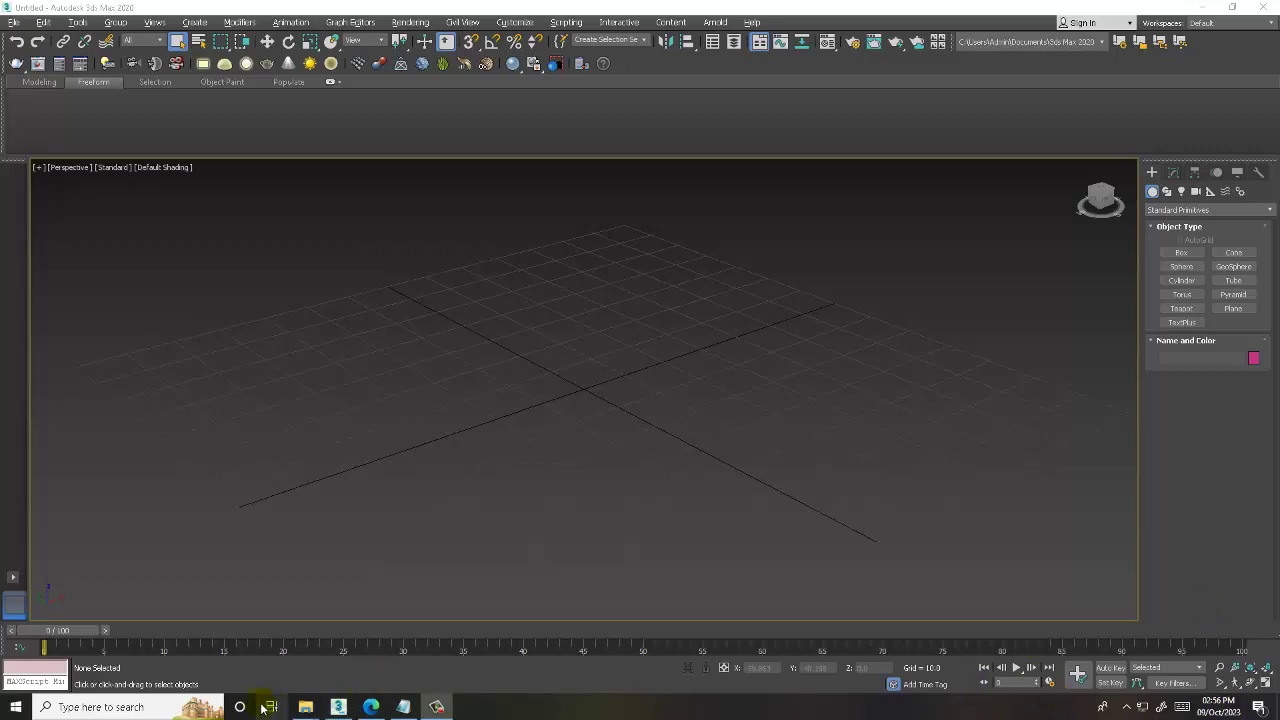
- Review the tutorial title notes in Notepad, minimize them, and open 3ds Max's File menu
{"action": "left_click", "coordinate": [404, 706]}
{"action": "key", "text": "ctrl+a"}
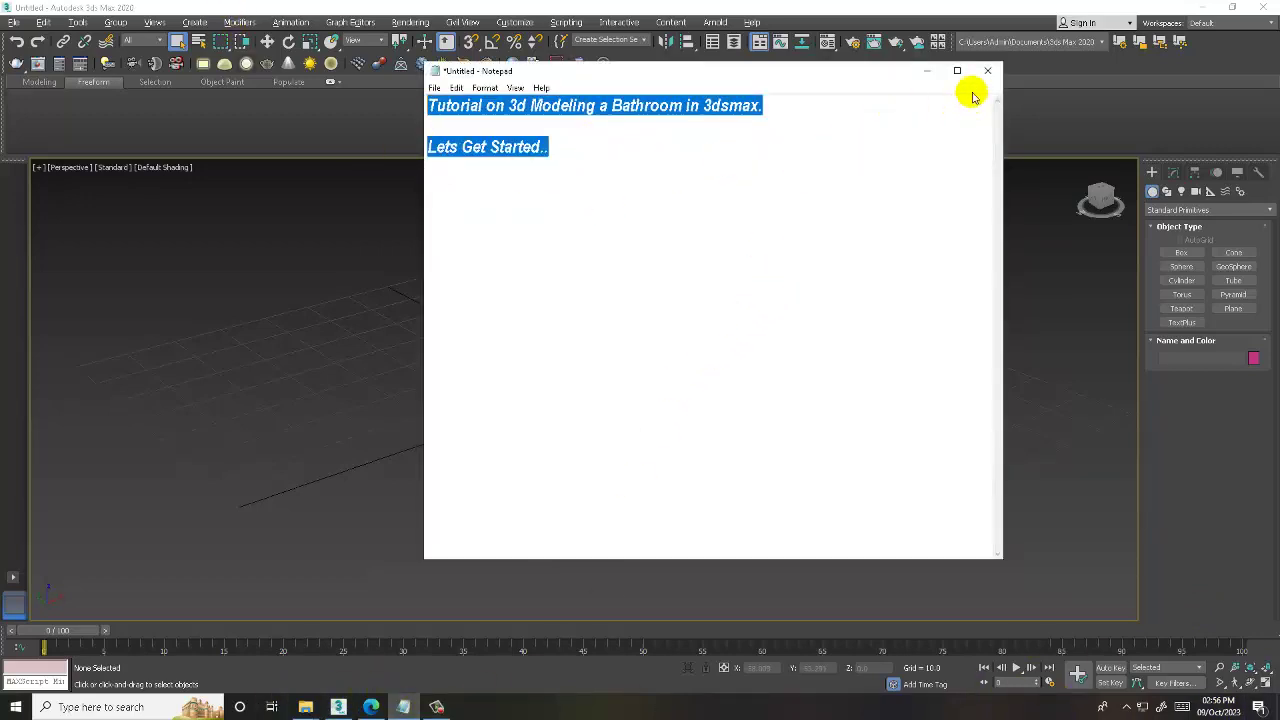
{"action": "left_click", "coordinate": [926, 71]}
{"action": "left_click", "coordinate": [14, 22]}
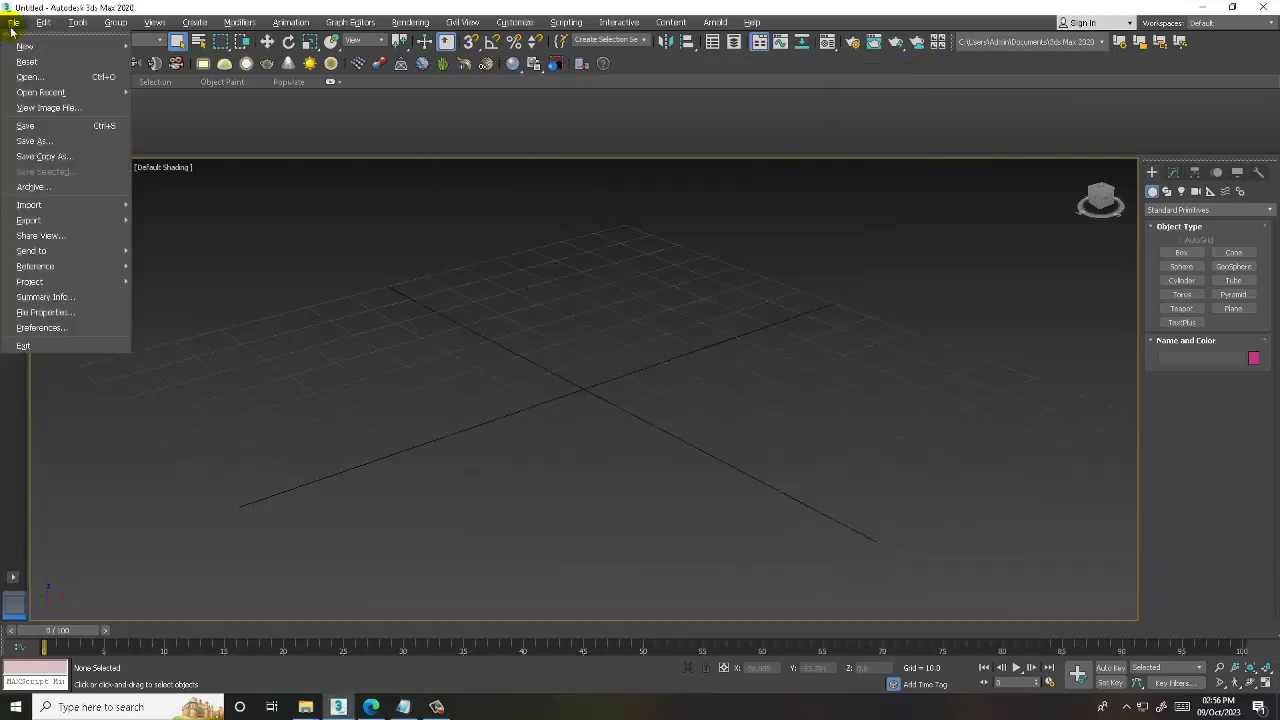
- Start View Image File and browse to This PC > DATA > STAFF's reference-image subfolder
{"action": "left_click", "coordinate": [80, 106]}
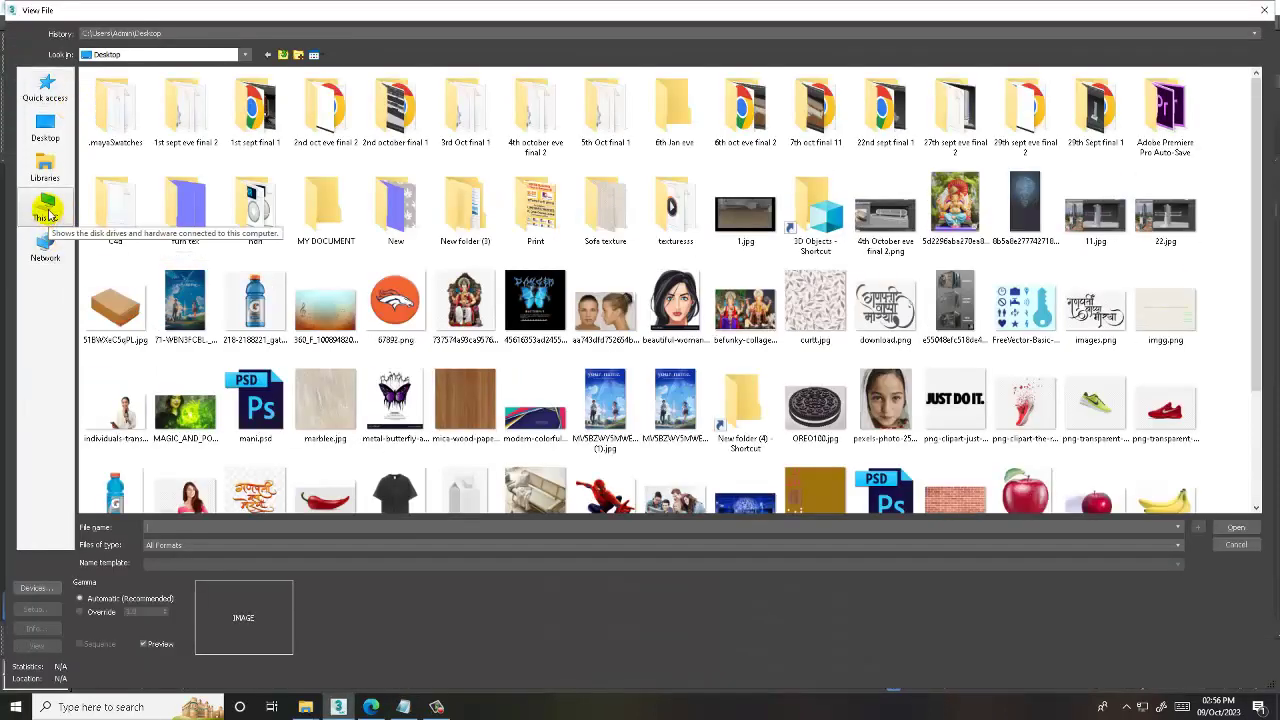
{"action": "left_click", "coordinate": [48, 212]}
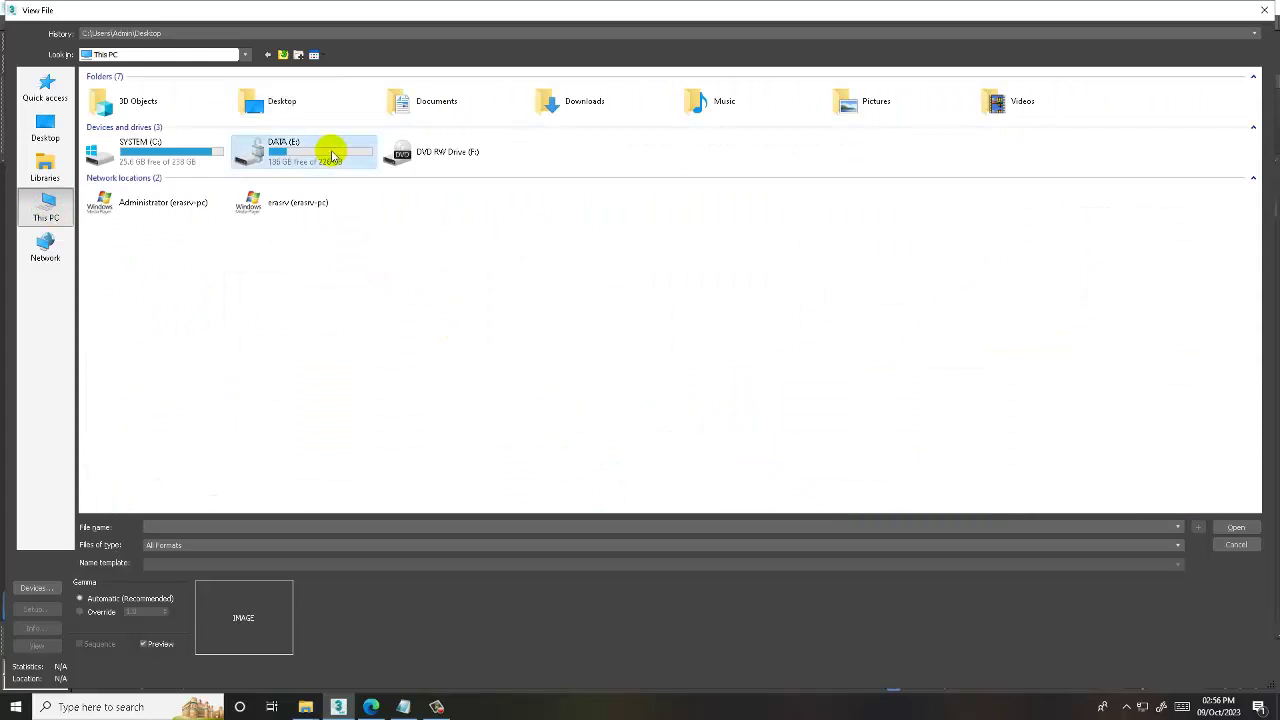
{"action": "double_click", "coordinate": [330, 150]}
{"action": "double_click", "coordinate": [134, 114]}
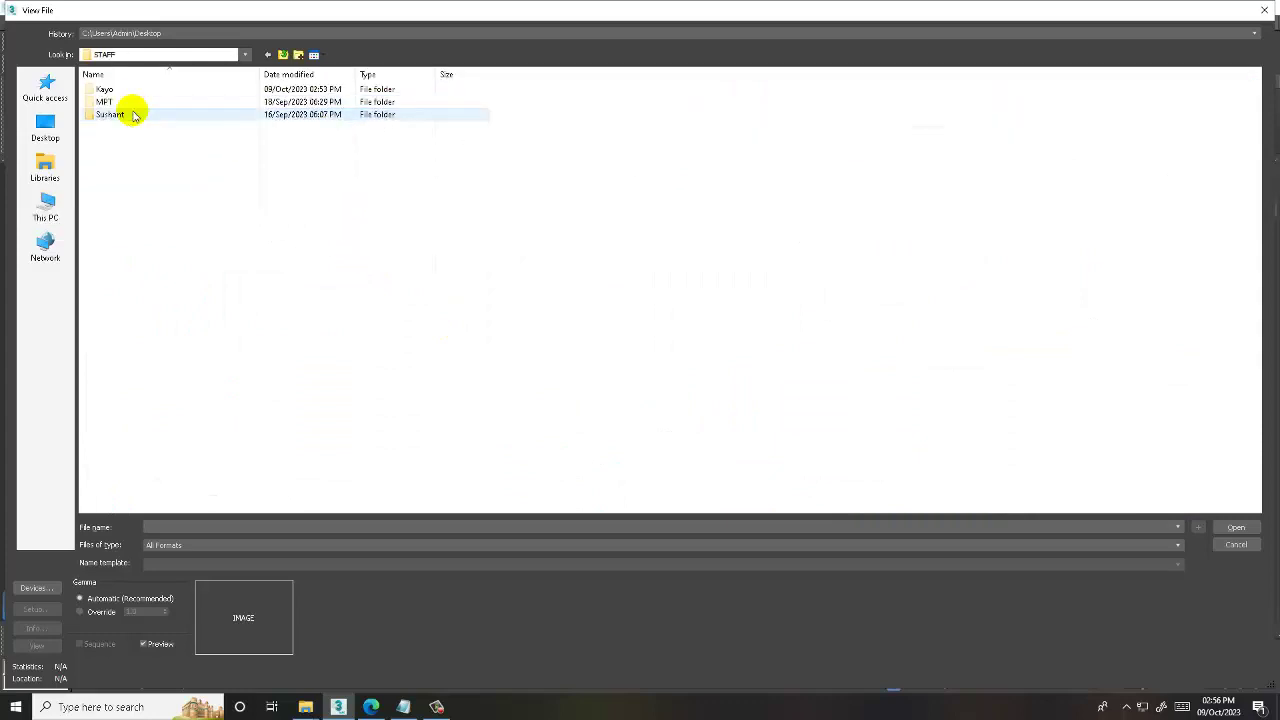
{"action": "double_click", "coordinate": [136, 92]}
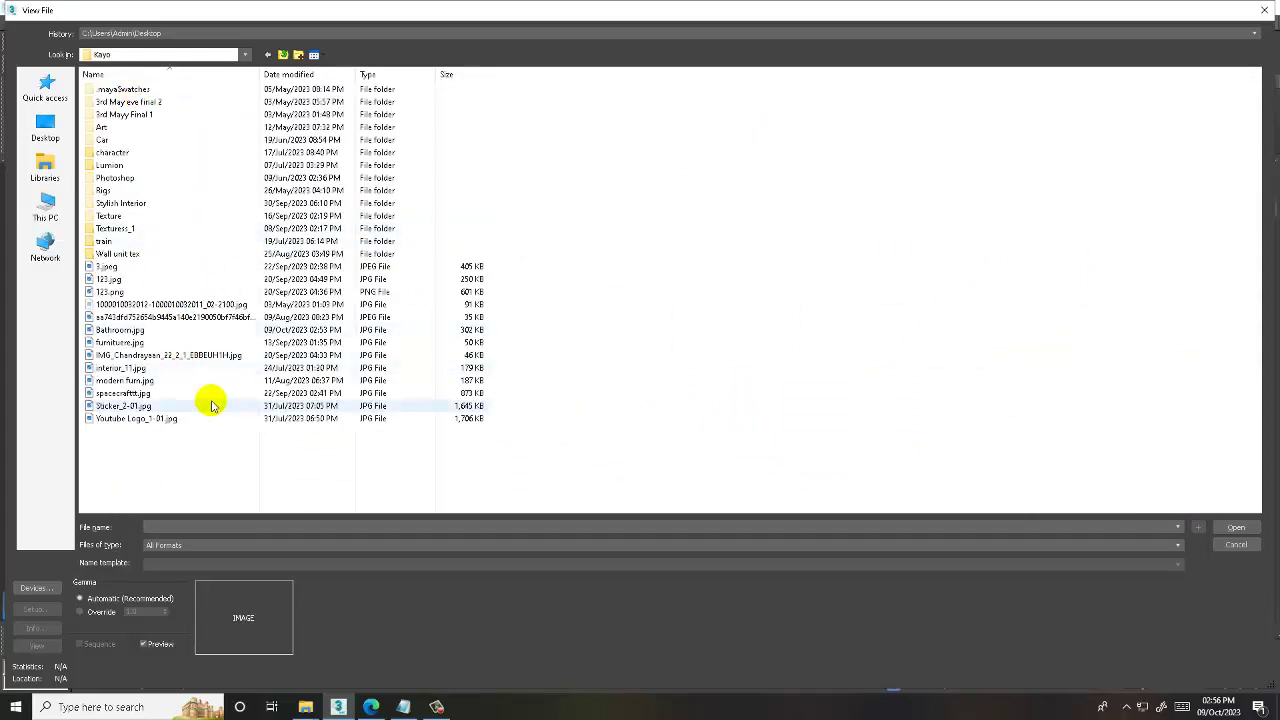
- Preview the folder's images, including Sticker_2-01.jpg, and open Bathroom.jpg
{"action": "left_click", "coordinate": [157, 306]}
{"action": "left_click", "coordinate": [163, 317]}
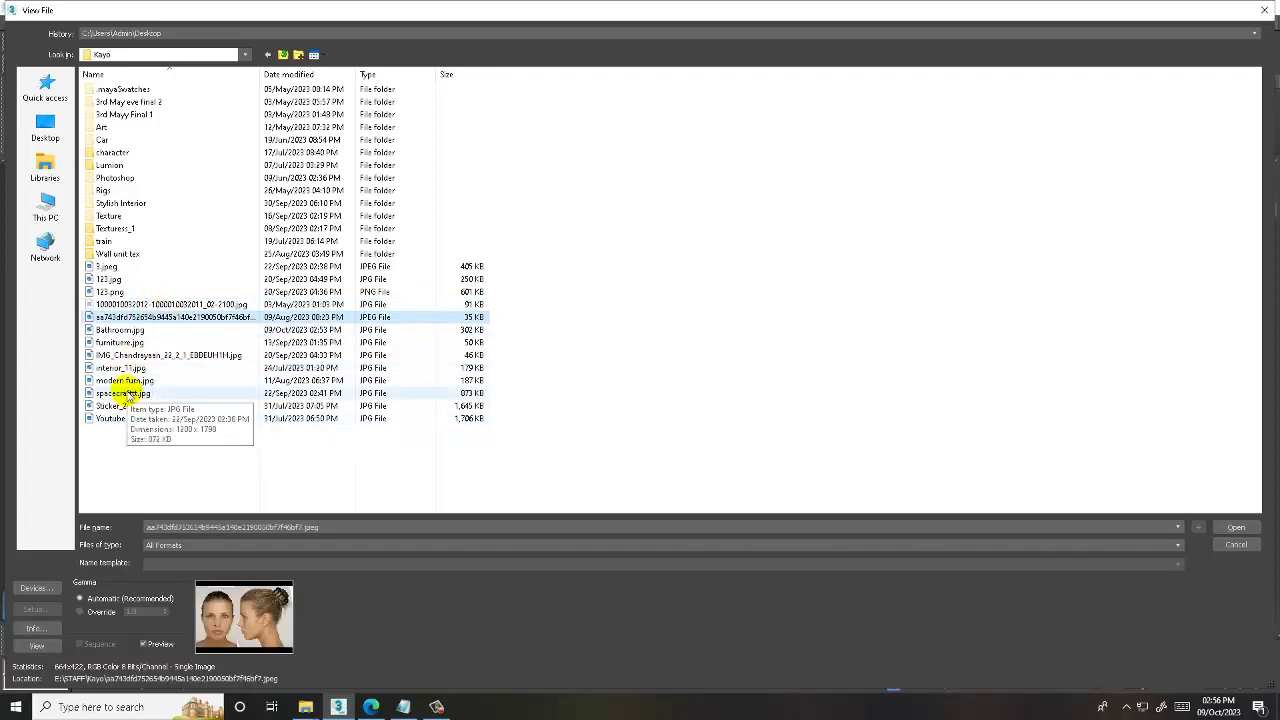
{"action": "left_click", "coordinate": [130, 406]}
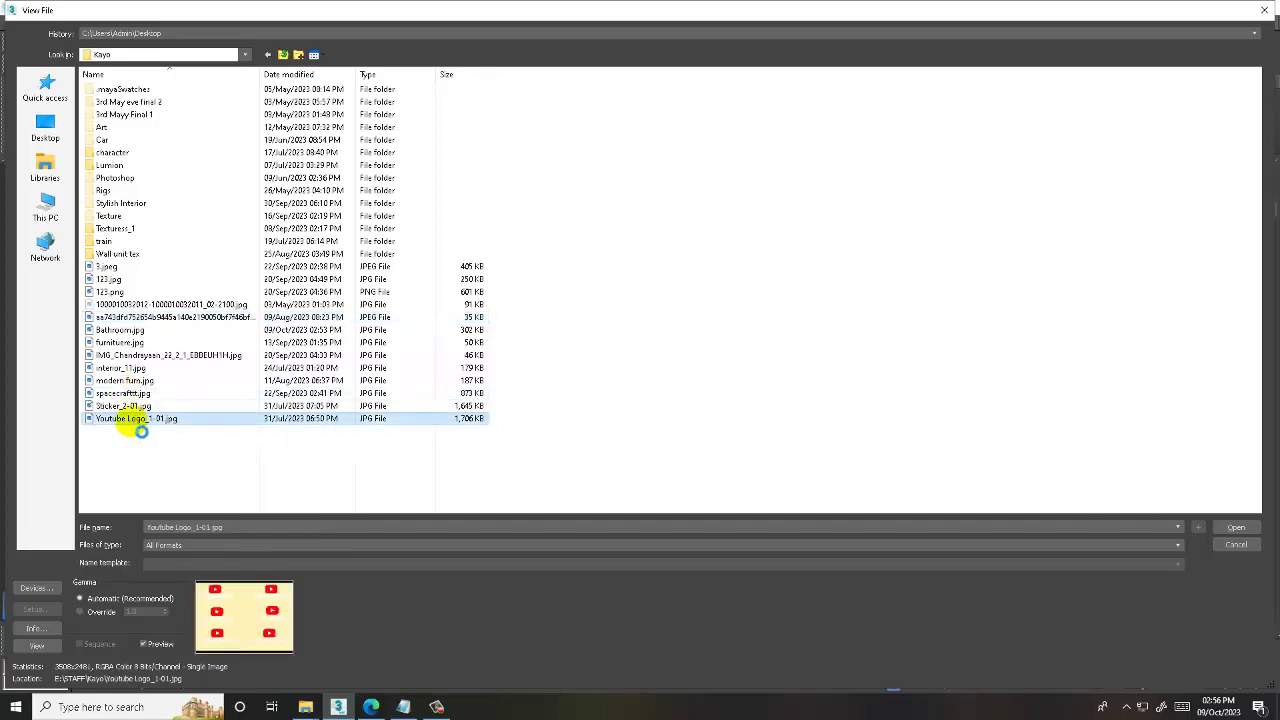
{"action": "key", "text": "Up"}
{"action": "key", "text": "Up"}
{"action": "key", "text": "Up"}
{"action": "key", "text": "Up"}
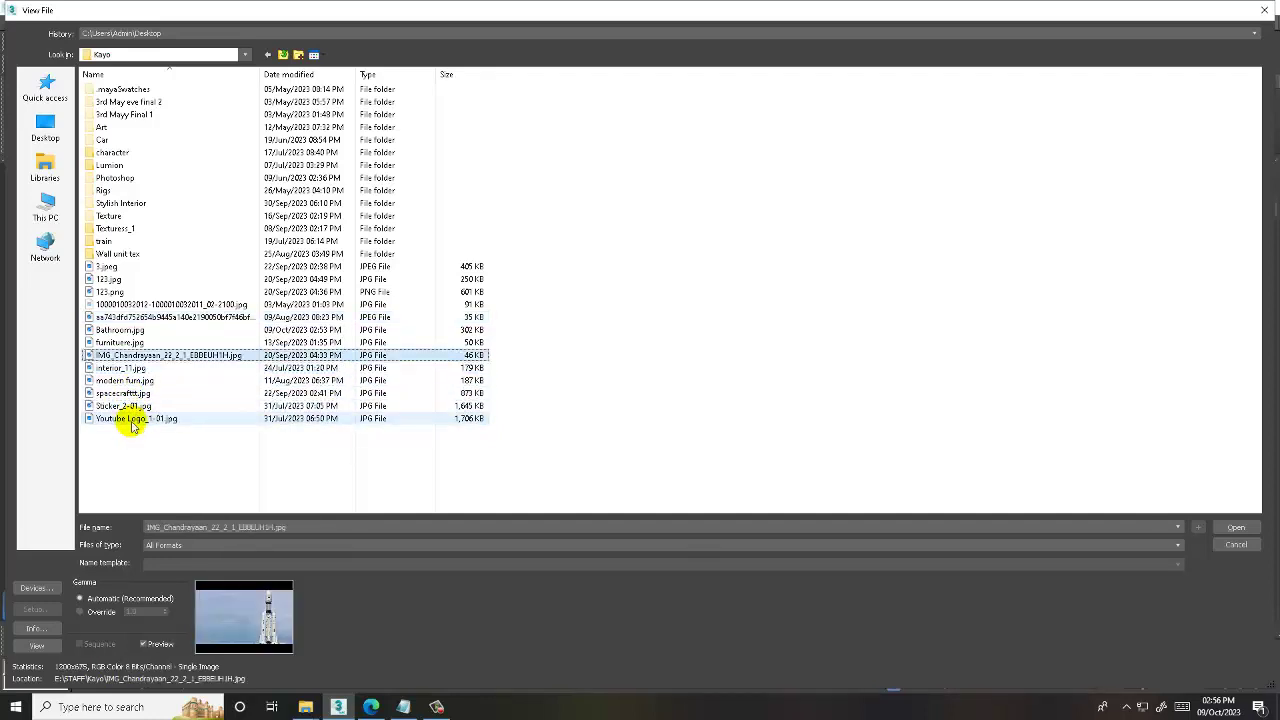
{"action": "key", "text": "Up"}
{"action": "key", "text": "Up"}
{"action": "key", "text": "Up"}
{"action": "key", "text": "Down"}
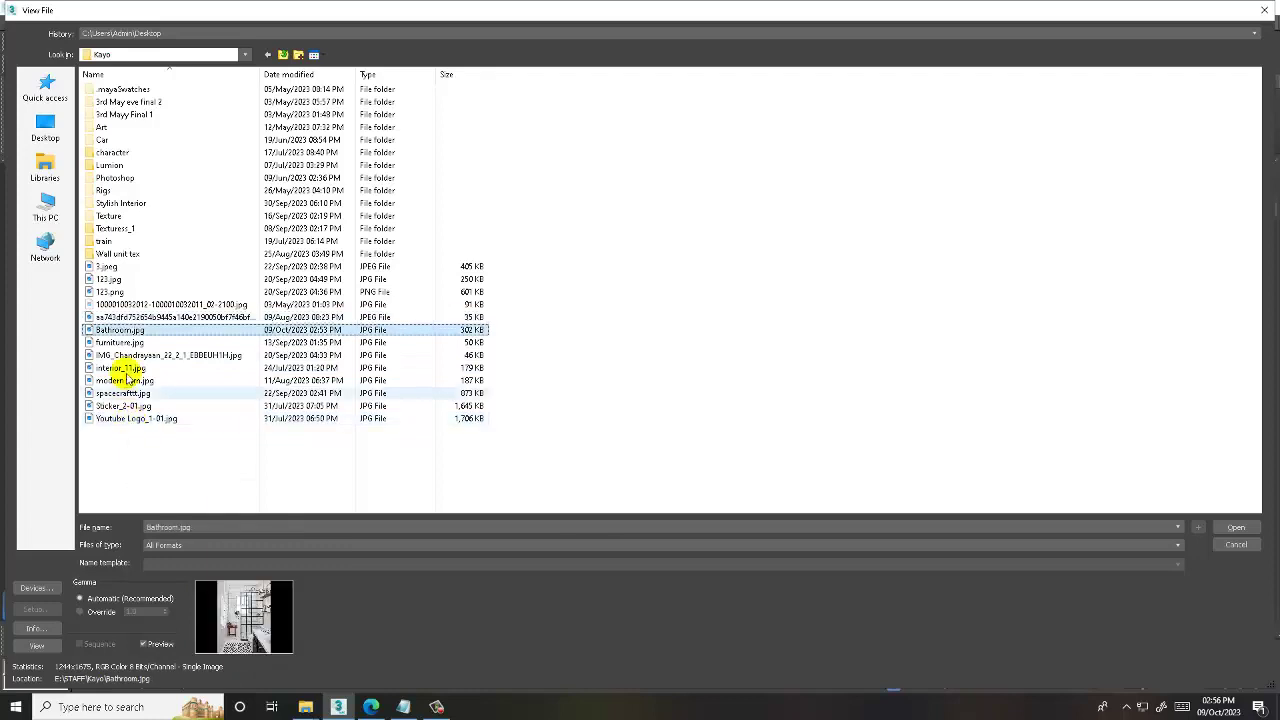
{"action": "double_click", "coordinate": [128, 333]}
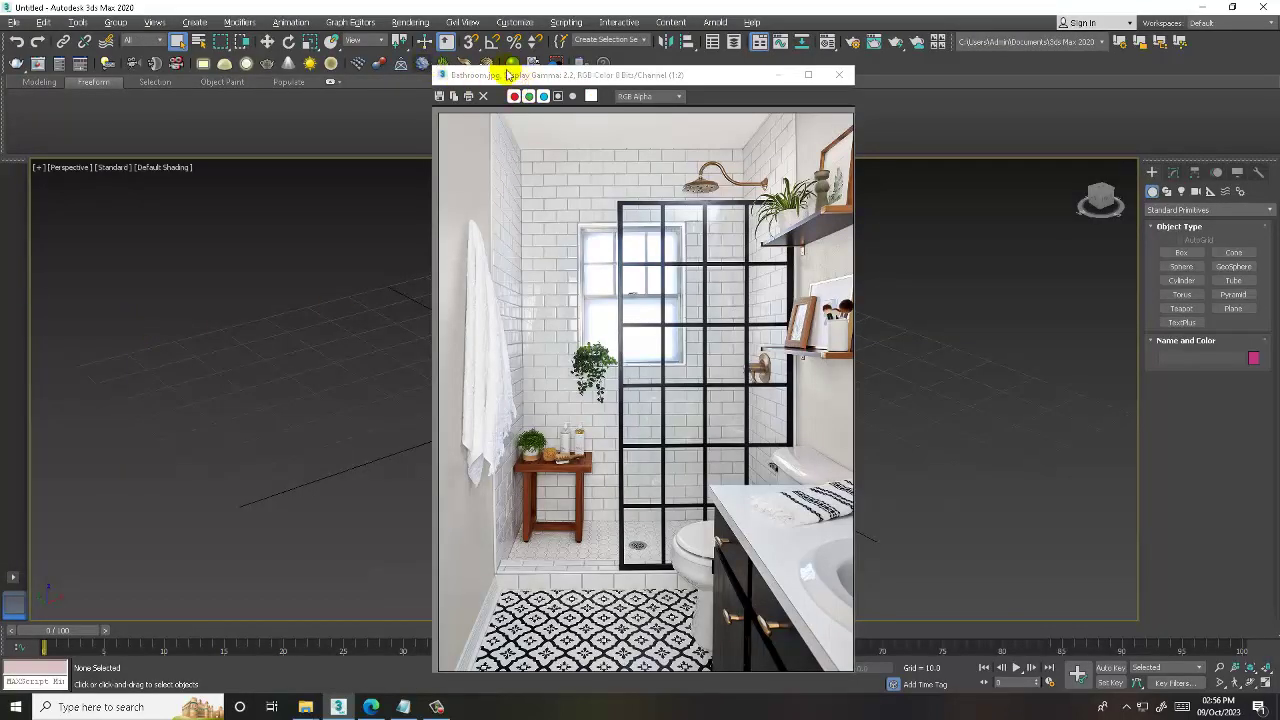
- Move the Bathroom.jpg window to the upper left, shrink it, and zoom its image out
{"action": "left_click_drag", "start_coordinate": [627, 78], "coordinate": [157, 13]}
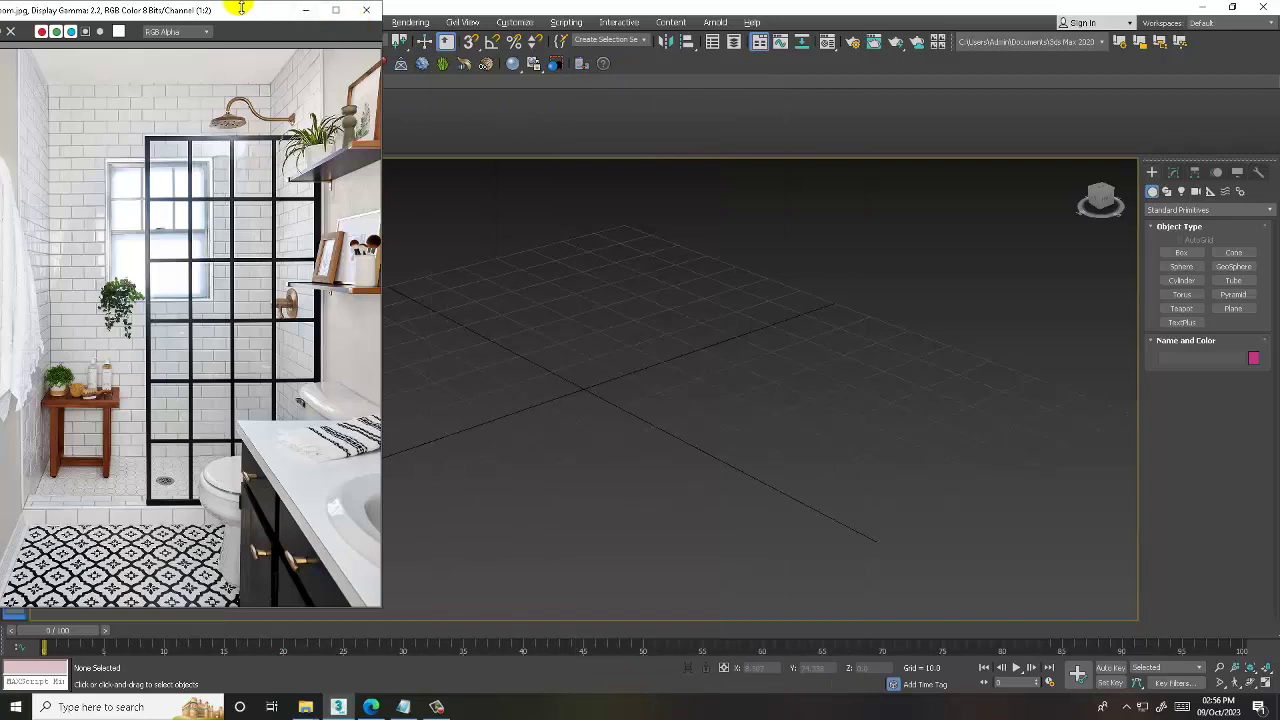
{"action": "left_click_drag", "start_coordinate": [241, 8], "coordinate": [330, 59]}
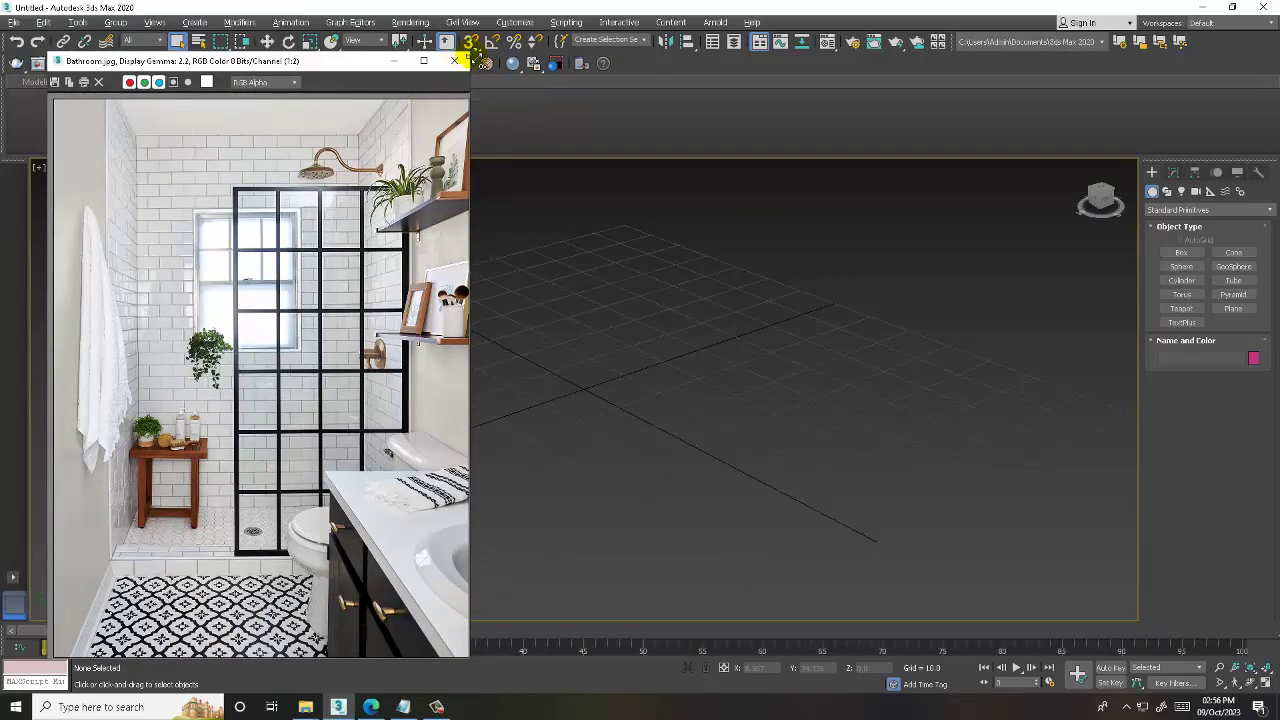
{"action": "left_click_drag", "start_coordinate": [468, 54], "coordinate": [378, 150]}
{"action": "scroll", "coordinate": [274, 354], "scroll_direction": "down", "scroll_amount": 2}
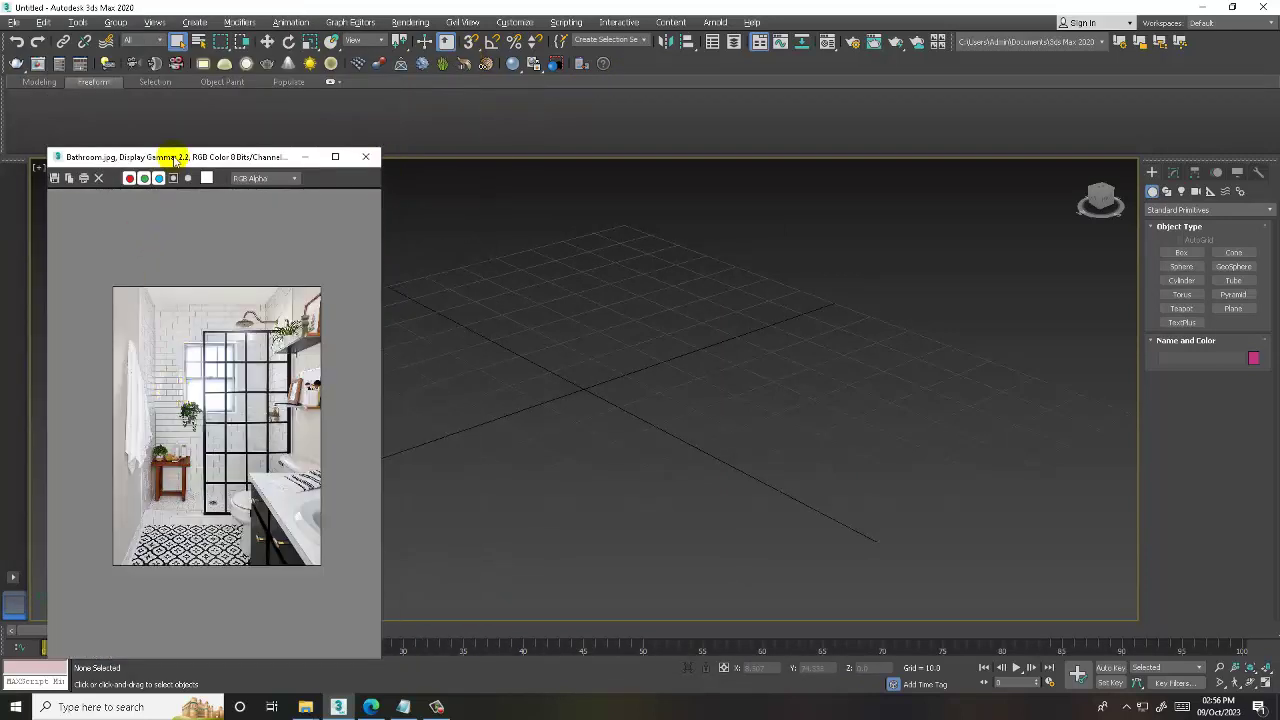
{"action": "left_click_drag", "start_coordinate": [175, 157], "coordinate": [143, 111]}
{"action": "mouse_move", "coordinate": [686, 429]}
{"action": "middle_mouse_down", "text": "alt"}
{"action": "mouse_move", "coordinate": [697, 449]}
{"action": "mouse_move", "coordinate": [743, 423]}
{"action": "middle_mouse_up", "text": "alt"}
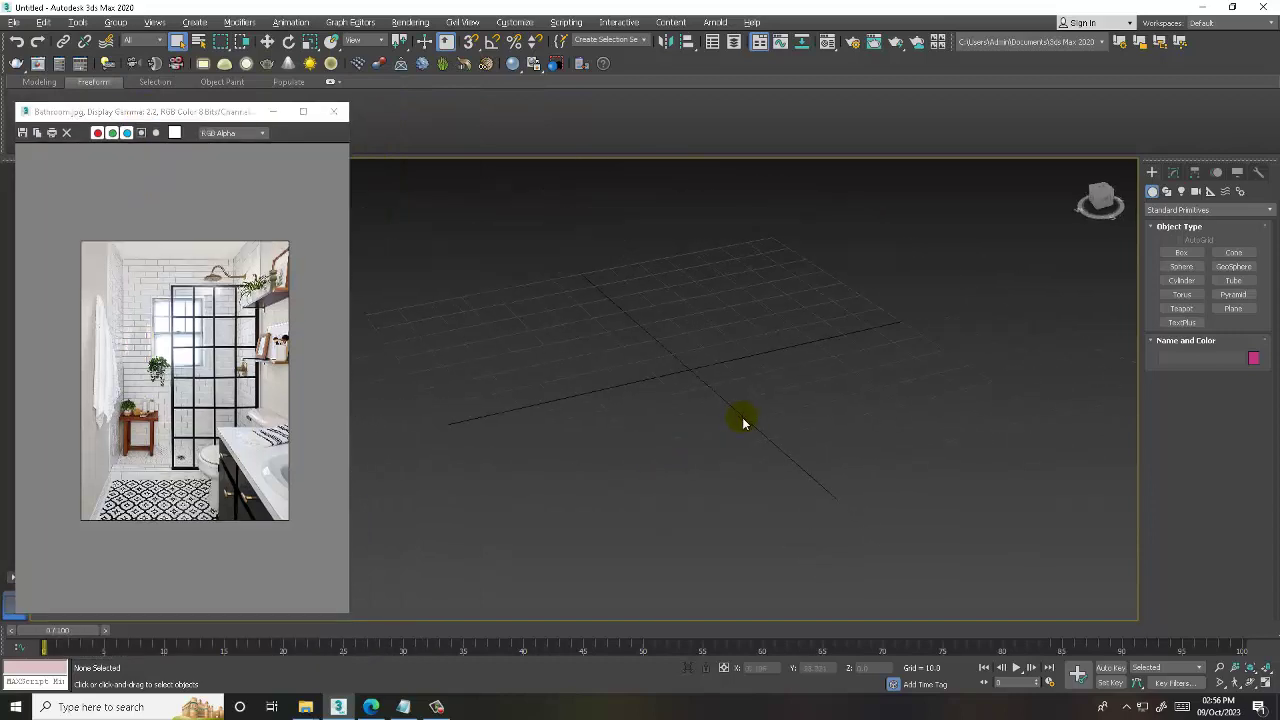
{"action": "scroll", "coordinate": [850, 334], "scroll_direction": "down", "scroll_amount": 2}
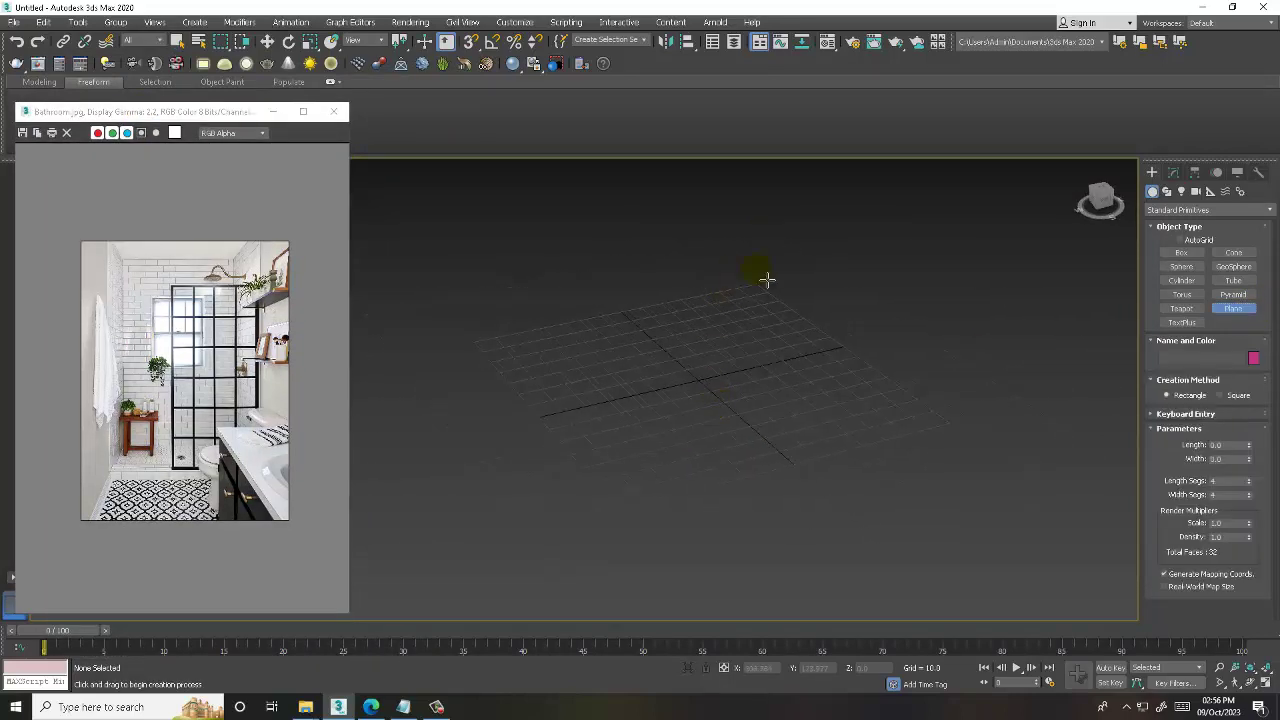
- Draw a 258.061 × 217.654 floor plane with 1 length segment and 1 width segment
{"action": "left_click_drag", "start_coordinate": [766, 279], "coordinate": [594, 583]}
{"action": "key", "text": "w"}
{"action": "key", "text": "F4"}
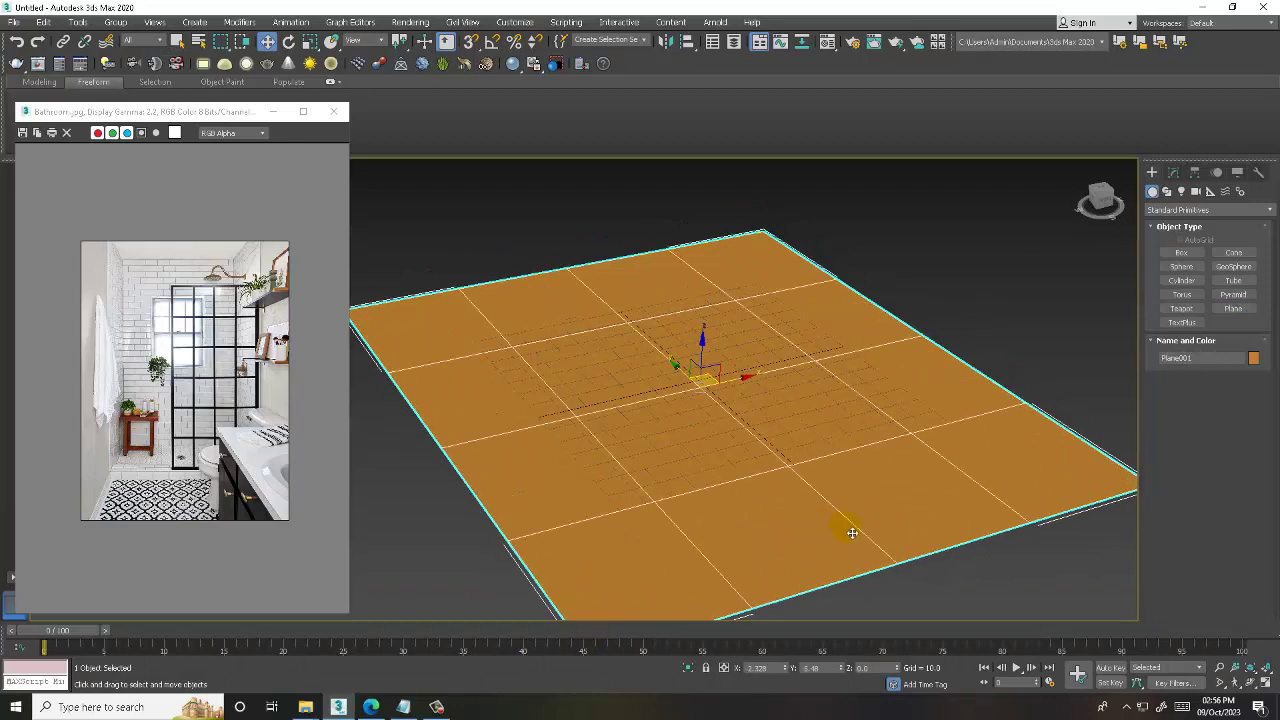
{"action": "left_click", "coordinate": [1174, 172]}
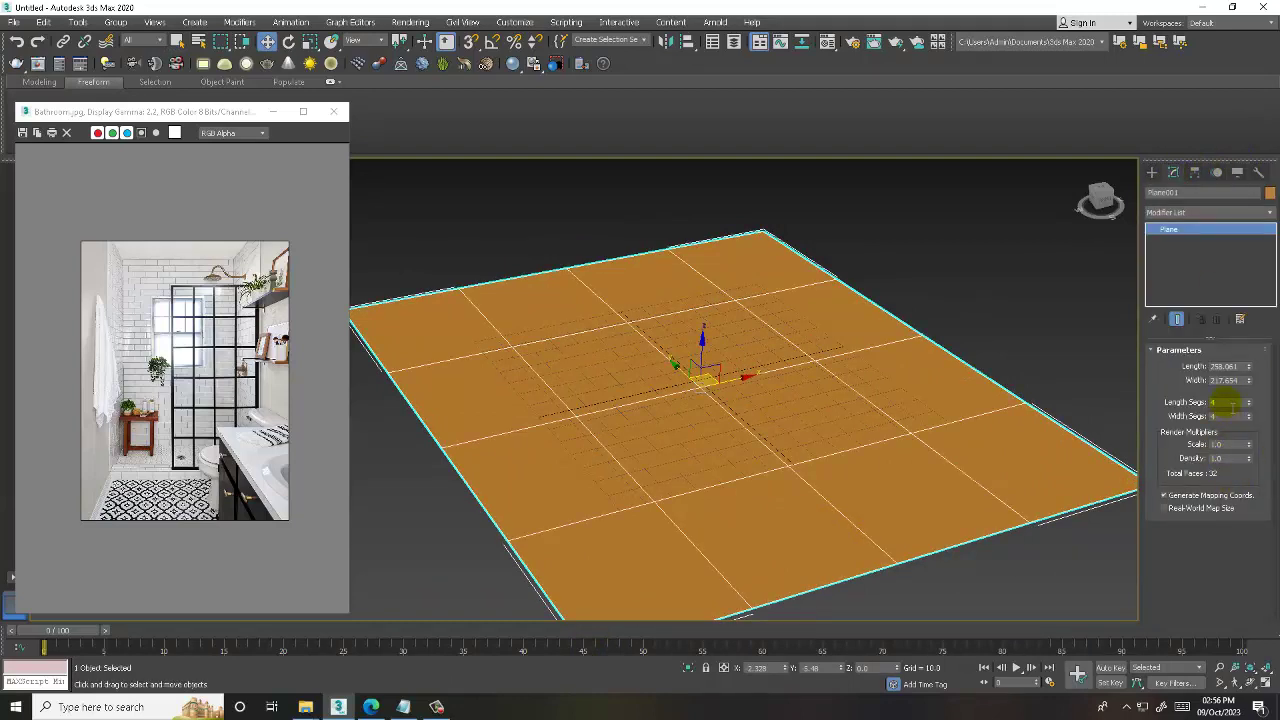
{"action": "key", "text": "Tab"}
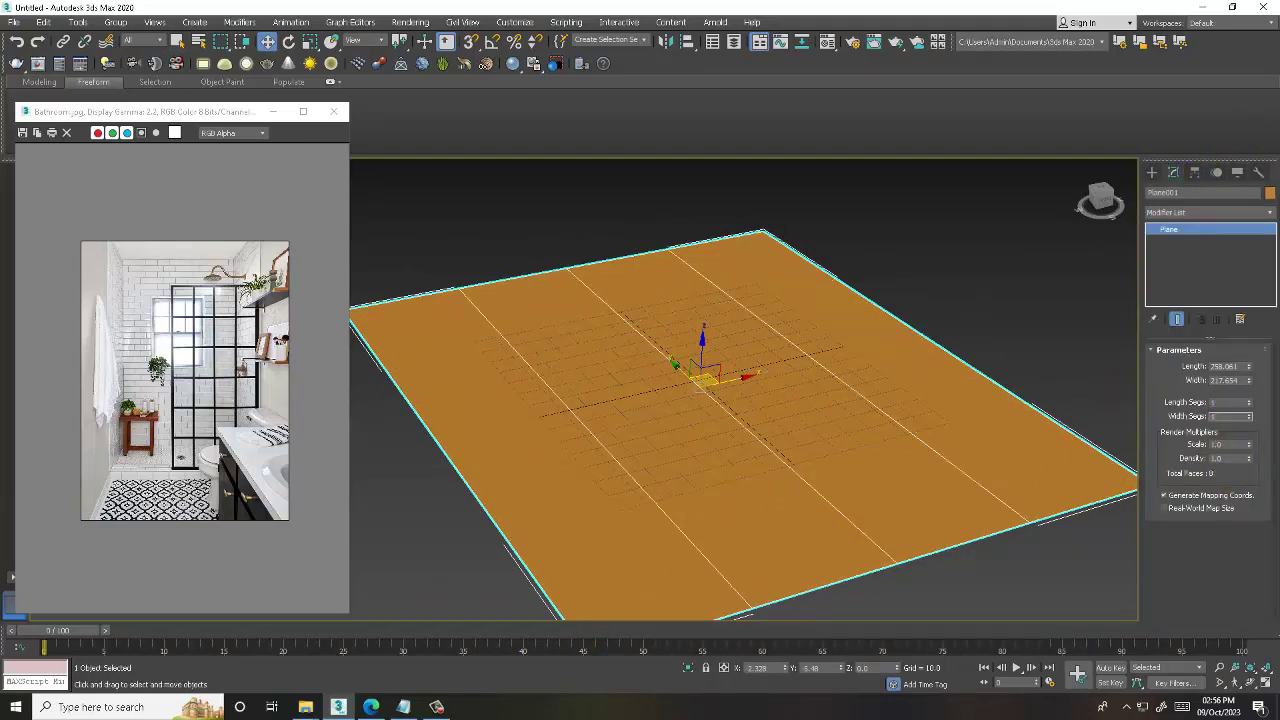
{"action": "type", "text": "1"}
{"action": "key", "text": "Return"}
{"action": "middle_click_drag", "start_coordinate": [871, 420], "coordinate": [811, 433], "text": "alt"}
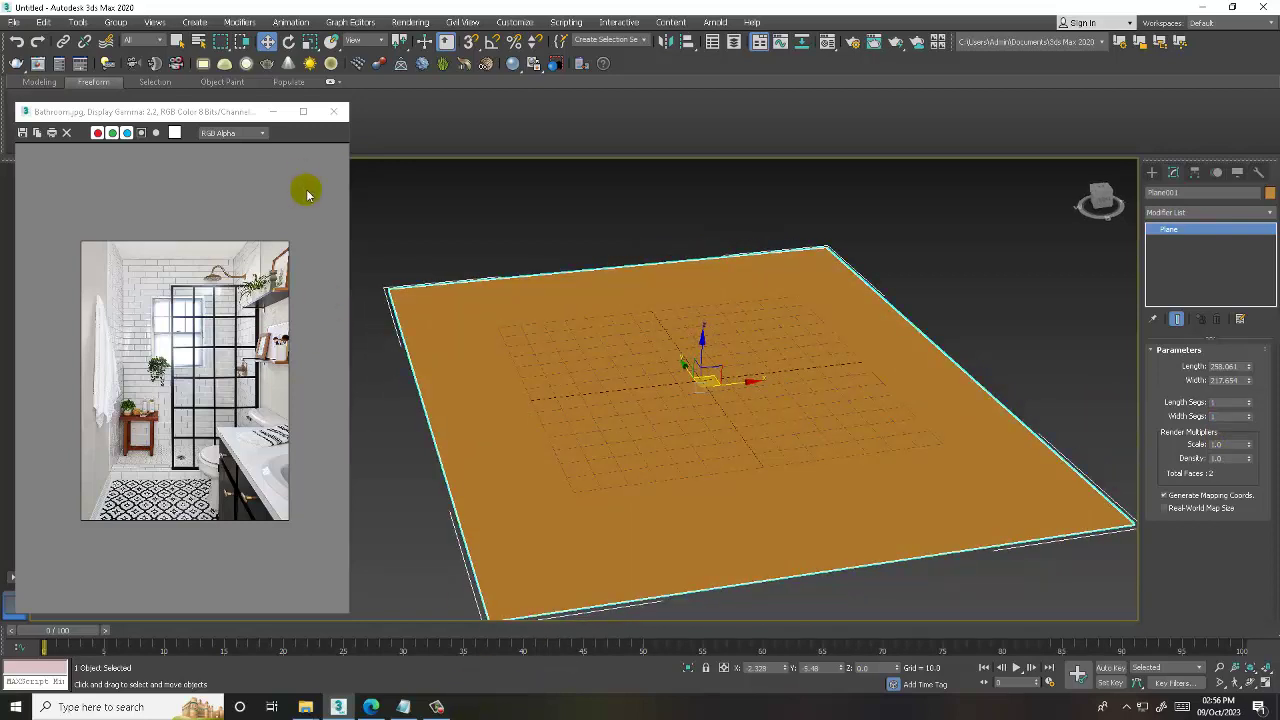
{"action": "mouse_move", "coordinate": [305, 707]}
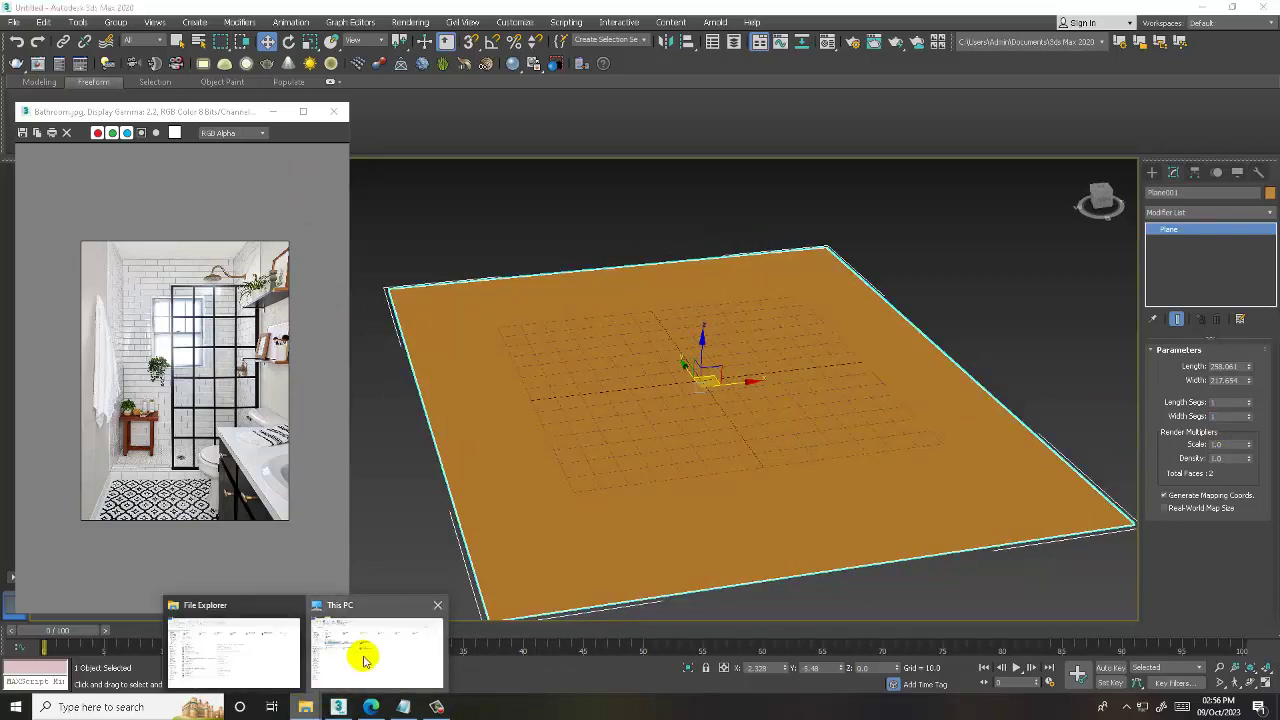
{"action": "left_click", "coordinate": [360, 651]}
{"action": "double_click", "coordinate": [409, 250]}
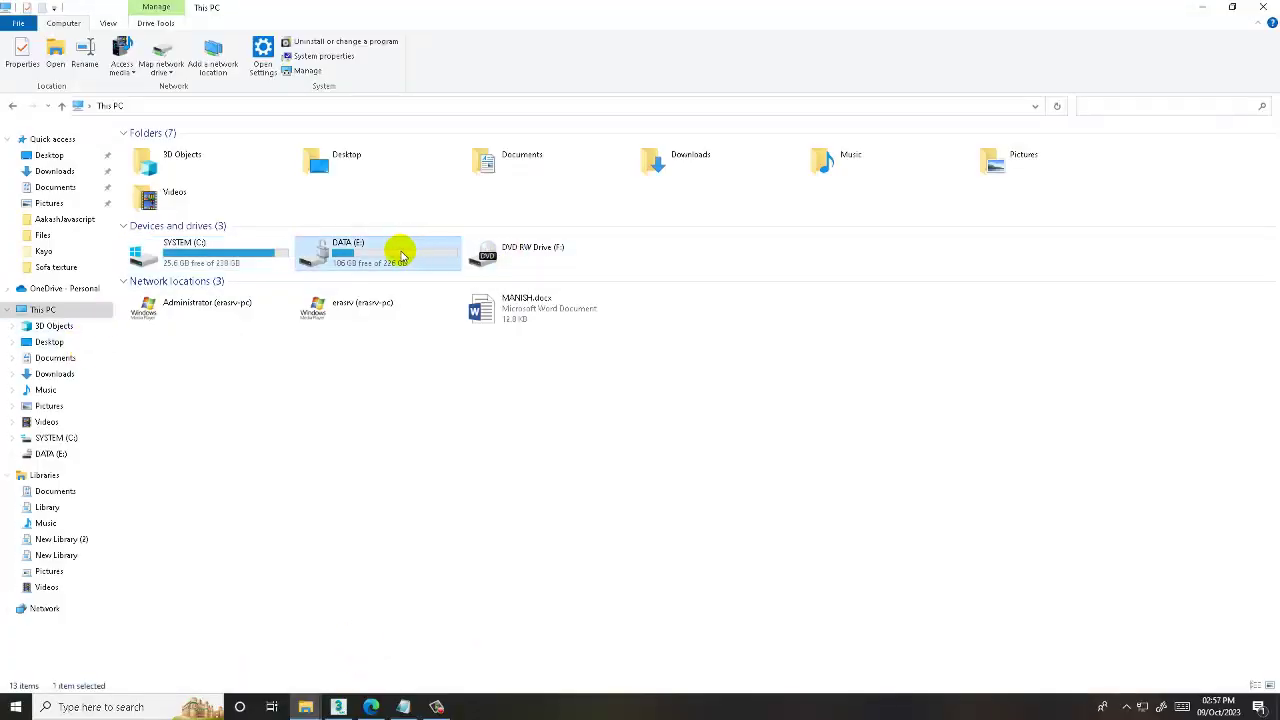
{"action": "double_click", "coordinate": [245, 140]}
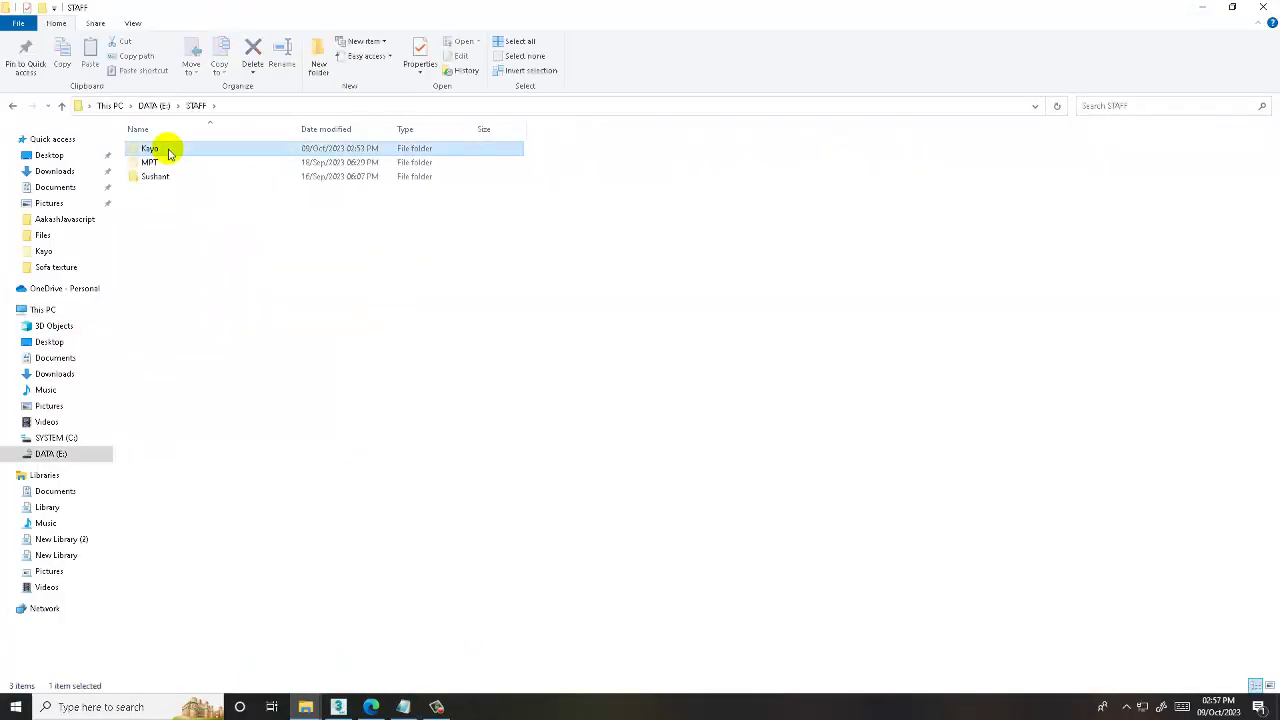
{"action": "double_click", "coordinate": [166, 149]}
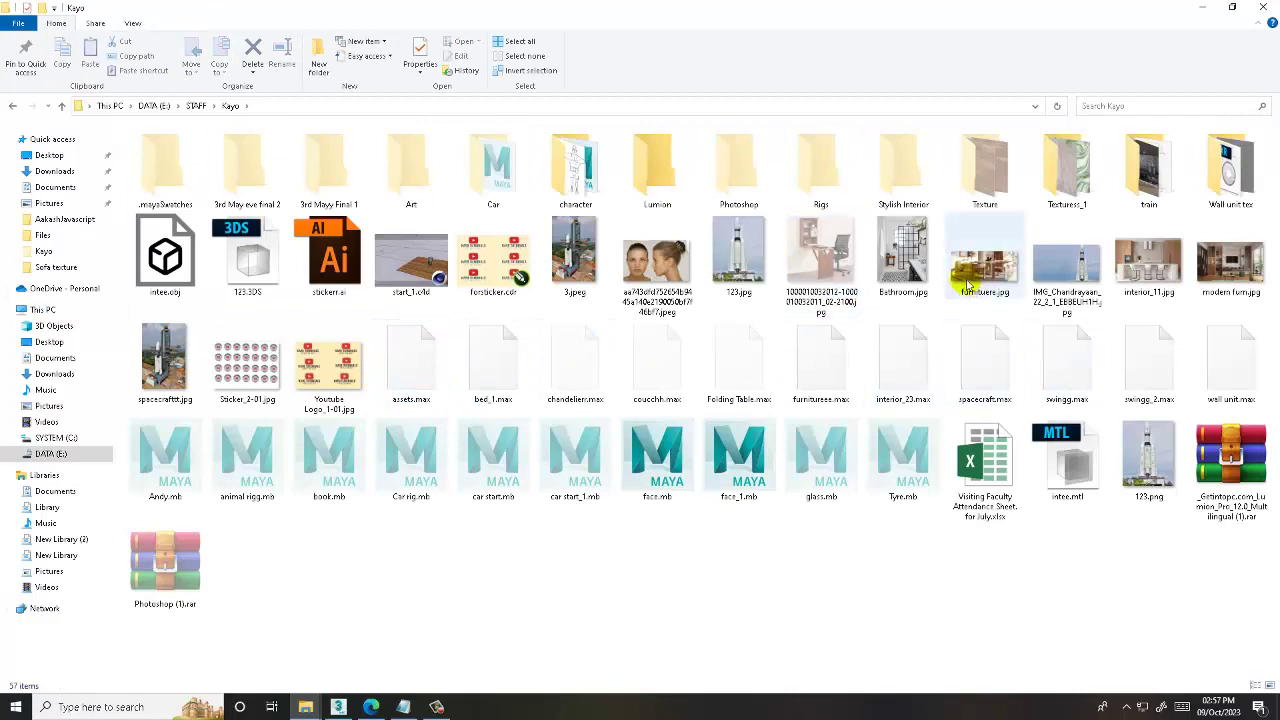
{"action": "left_click", "coordinate": [914, 238]}
{"action": "right_click", "coordinate": [916, 238]}
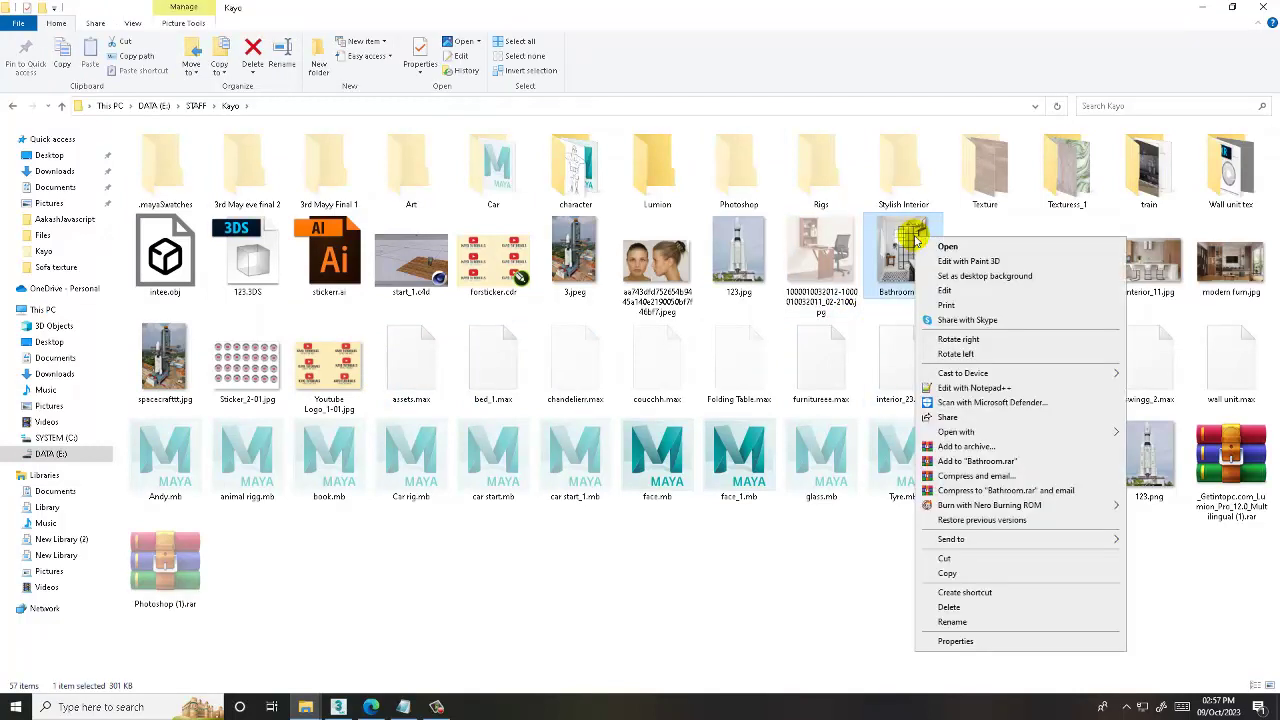
{"action": "left_click", "coordinate": [952, 642]}
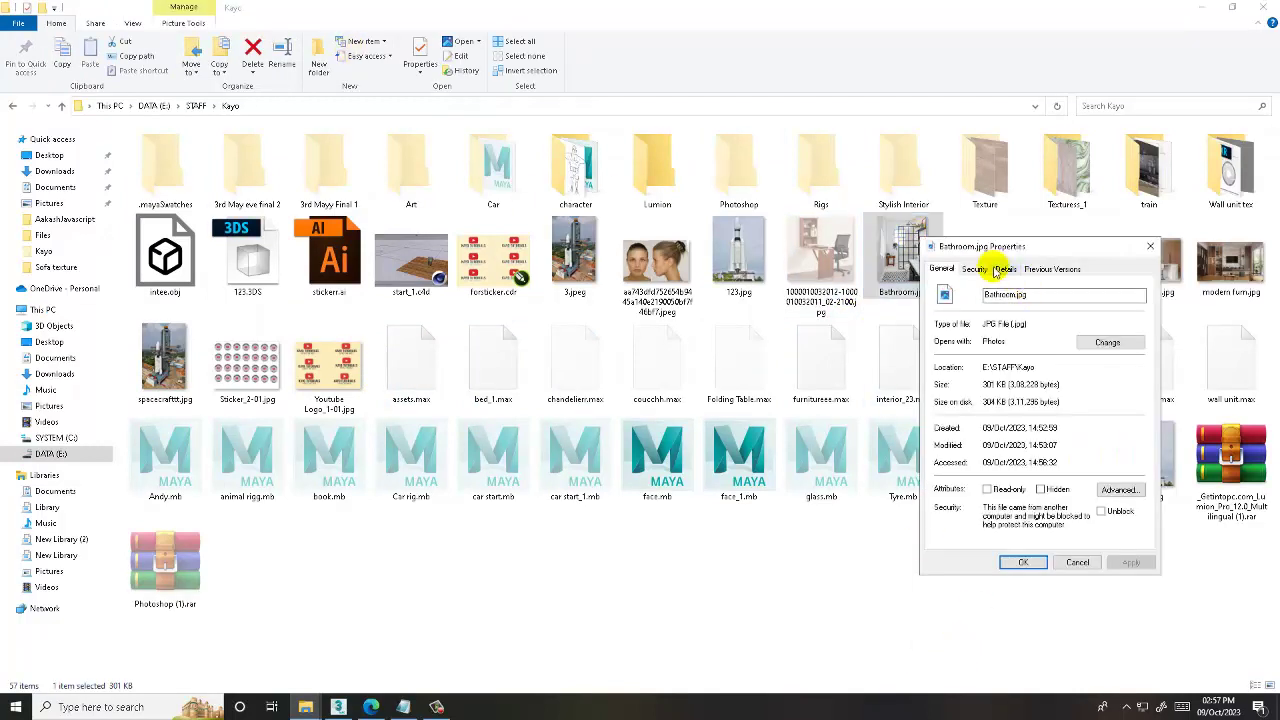
{"action": "left_click", "coordinate": [1003, 268]}
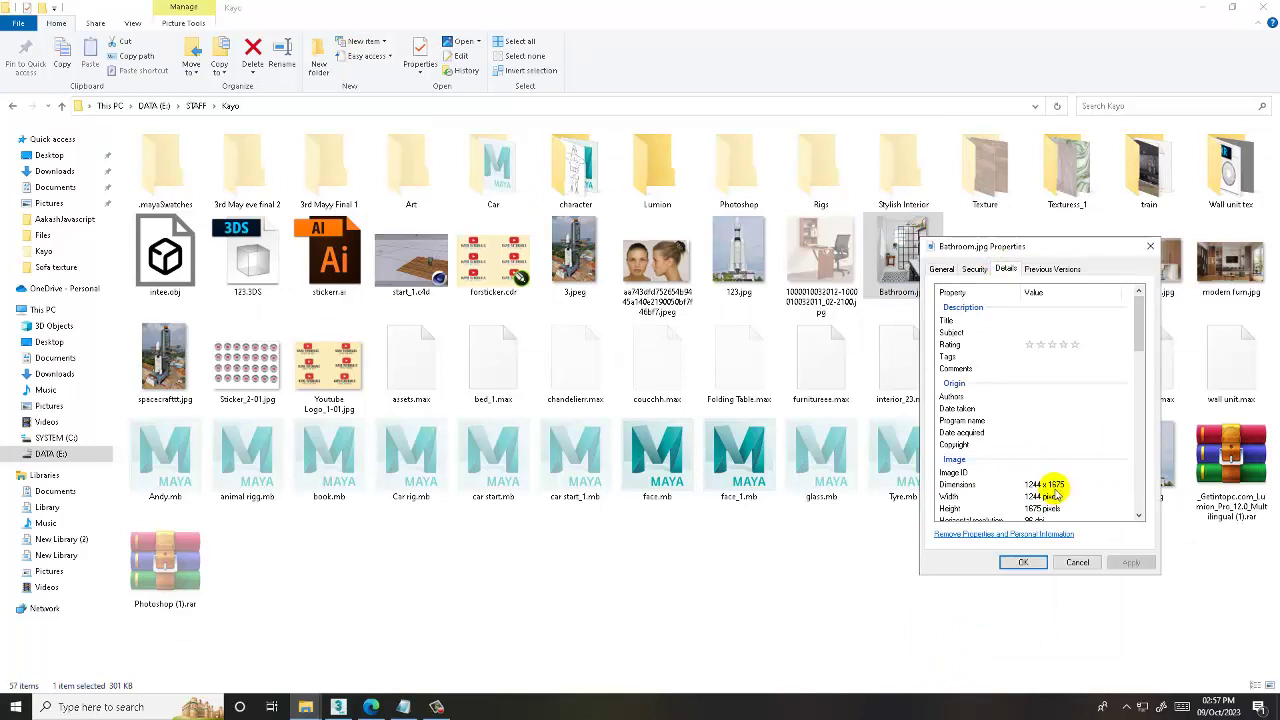
{"action": "left_click", "coordinate": [1078, 563]}
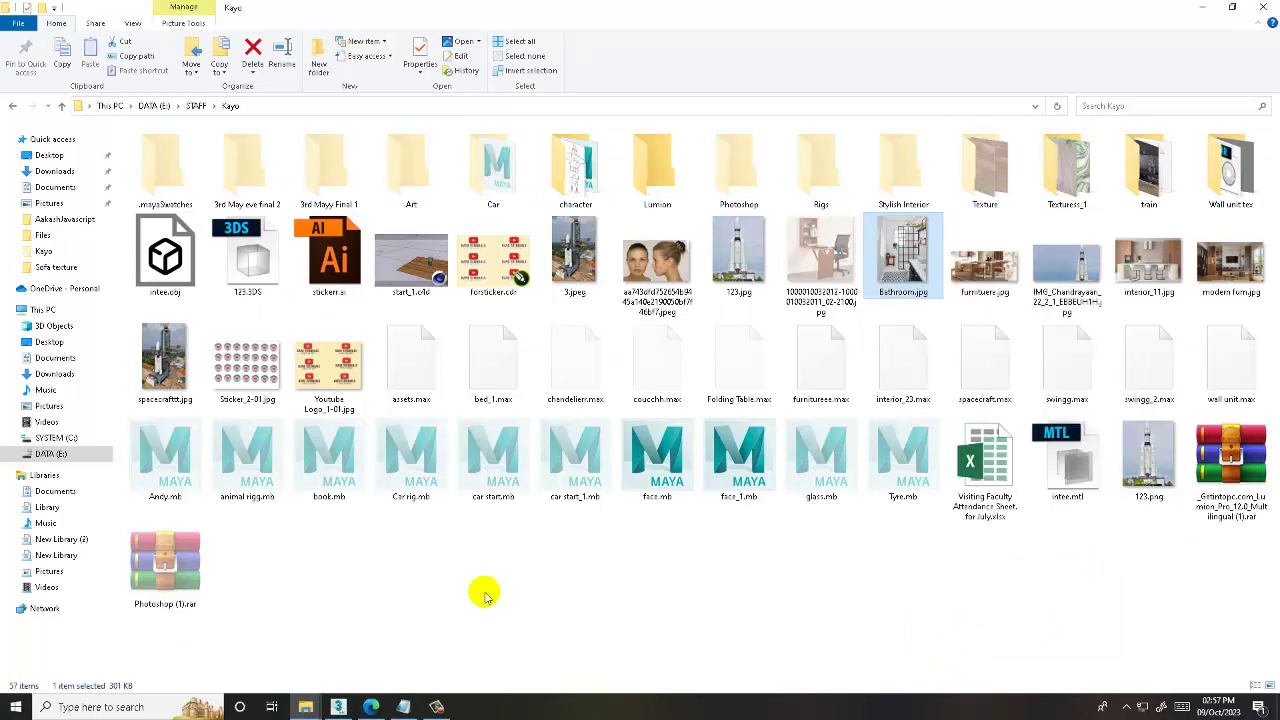
- Render a test frame of the floor plane from Render Setup and close the rendered image
{"action": "left_click", "coordinate": [340, 707]}
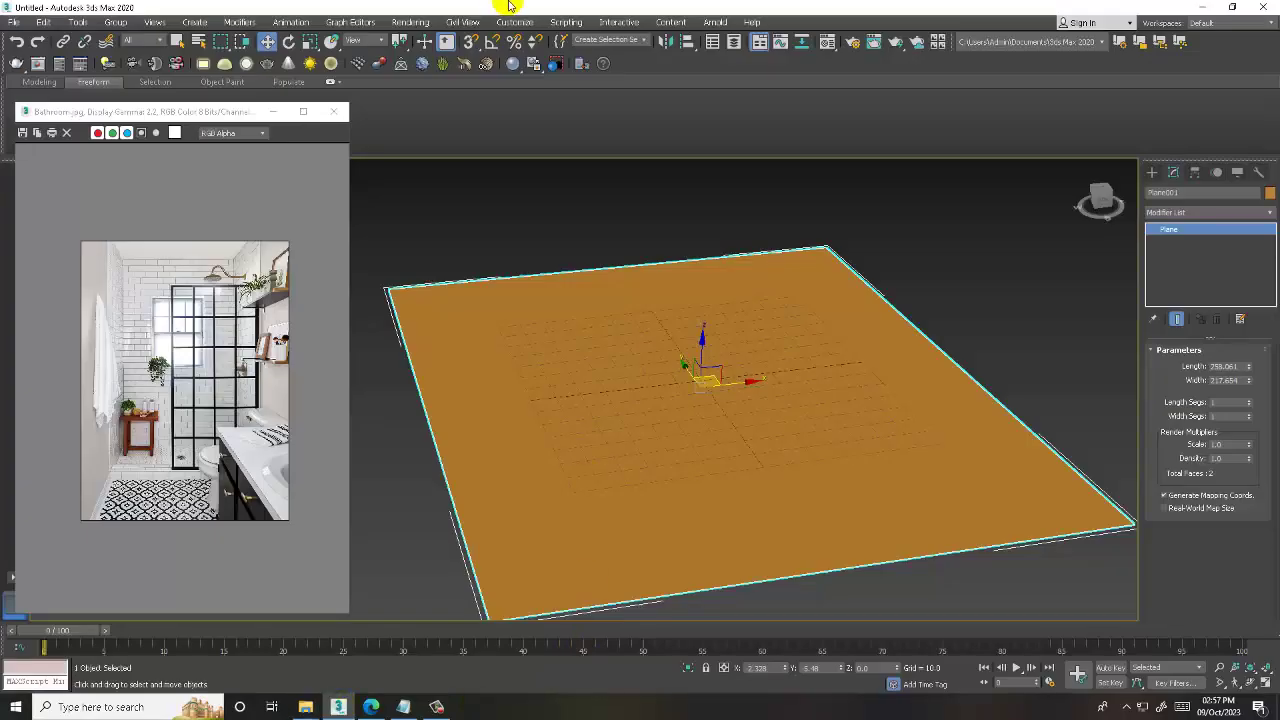
{"action": "left_click", "coordinate": [410, 22]}
{"action": "left_click", "coordinate": [487, 93]}
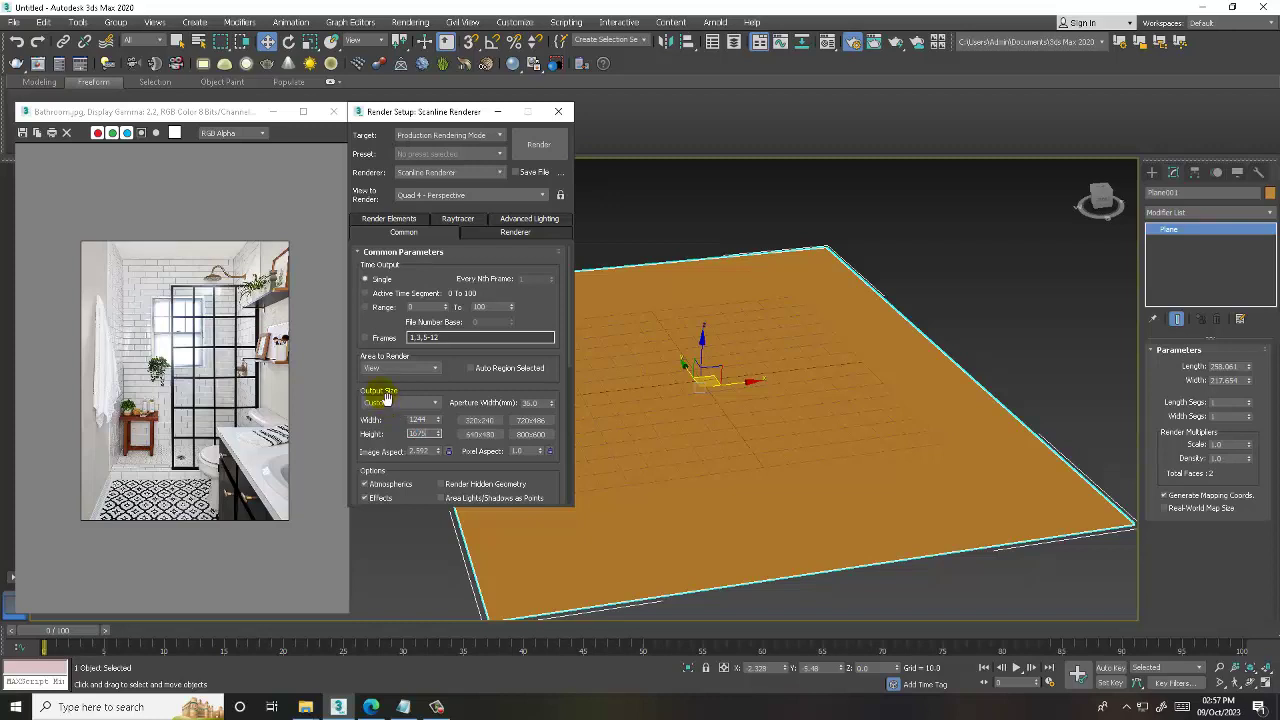
{"action": "scroll", "coordinate": [430, 483], "scroll_direction": "down", "scroll_amount": 1}
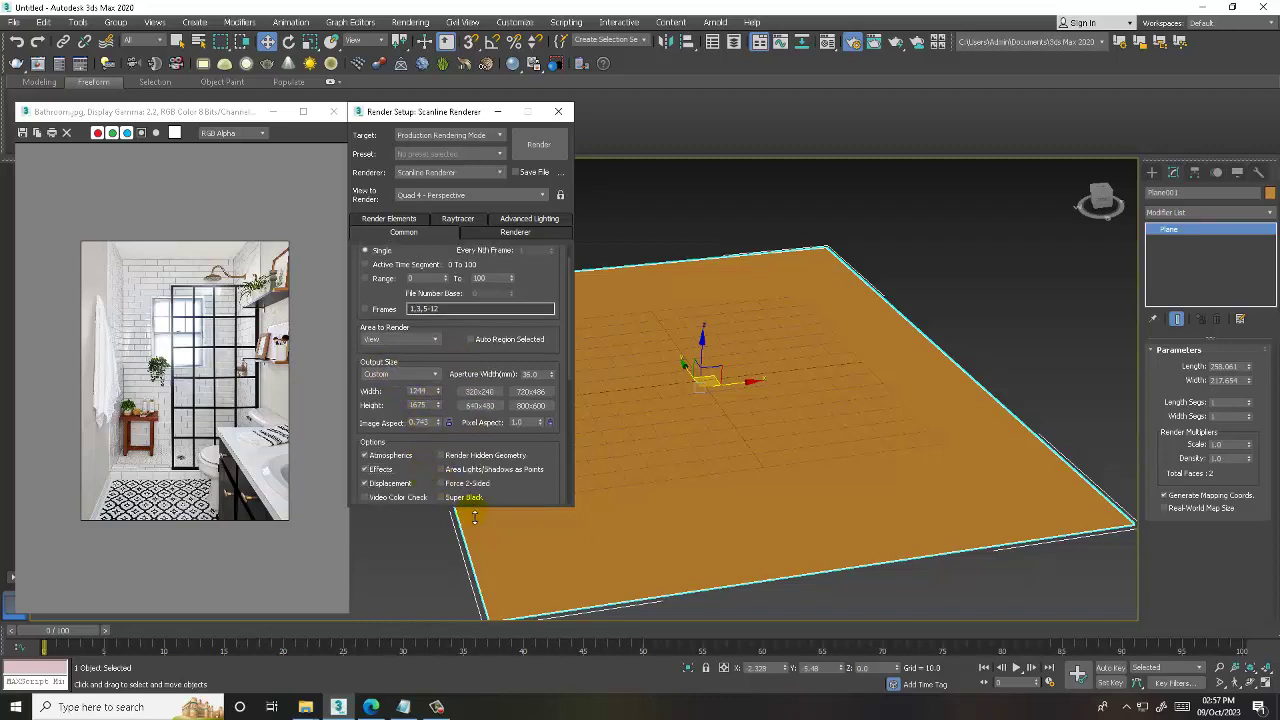
{"action": "left_click", "coordinate": [539, 143]}
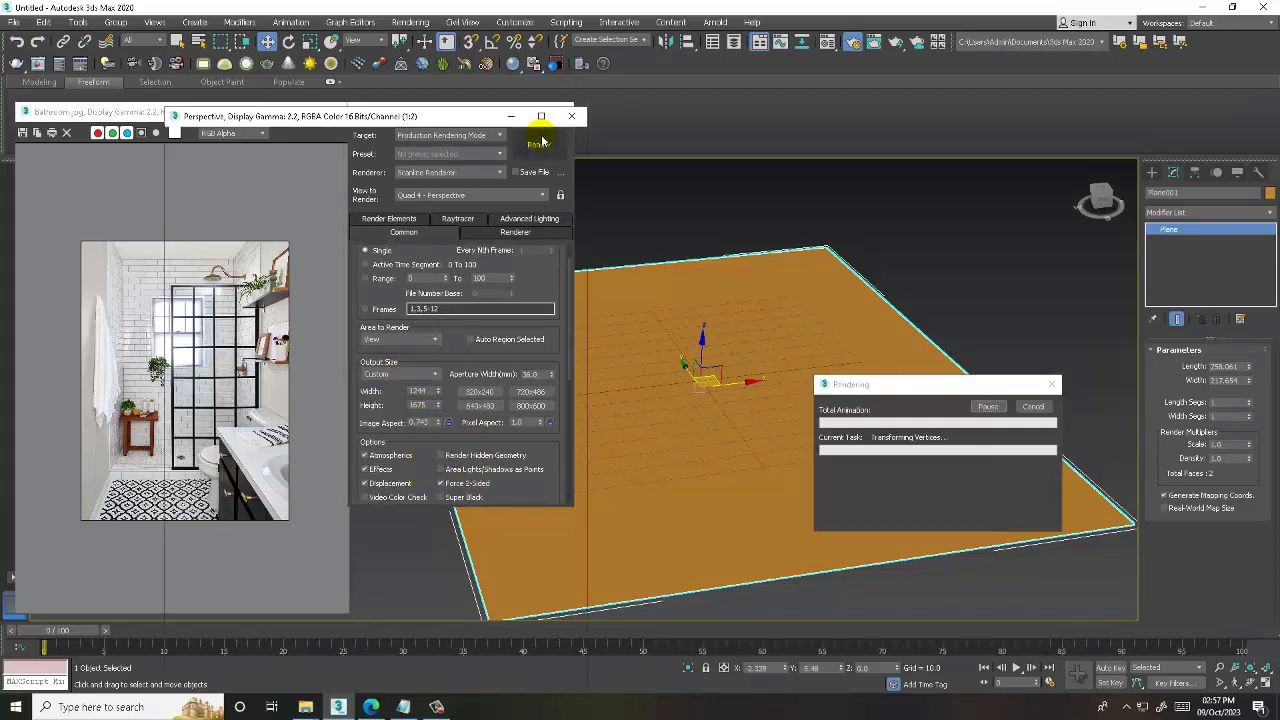
{"action": "left_click", "coordinate": [571, 118]}
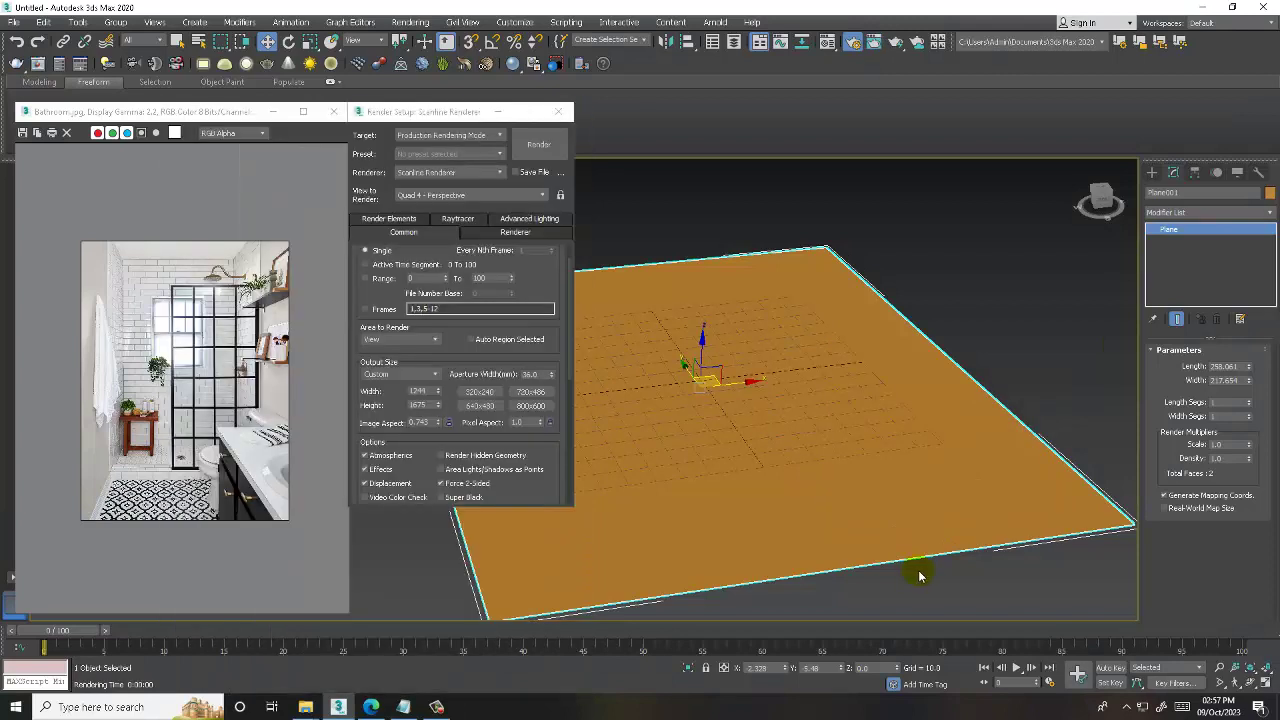
- Close Render Setup and switch to the four-view layout looking from Top
{"action": "left_click", "coordinate": [556, 112]}
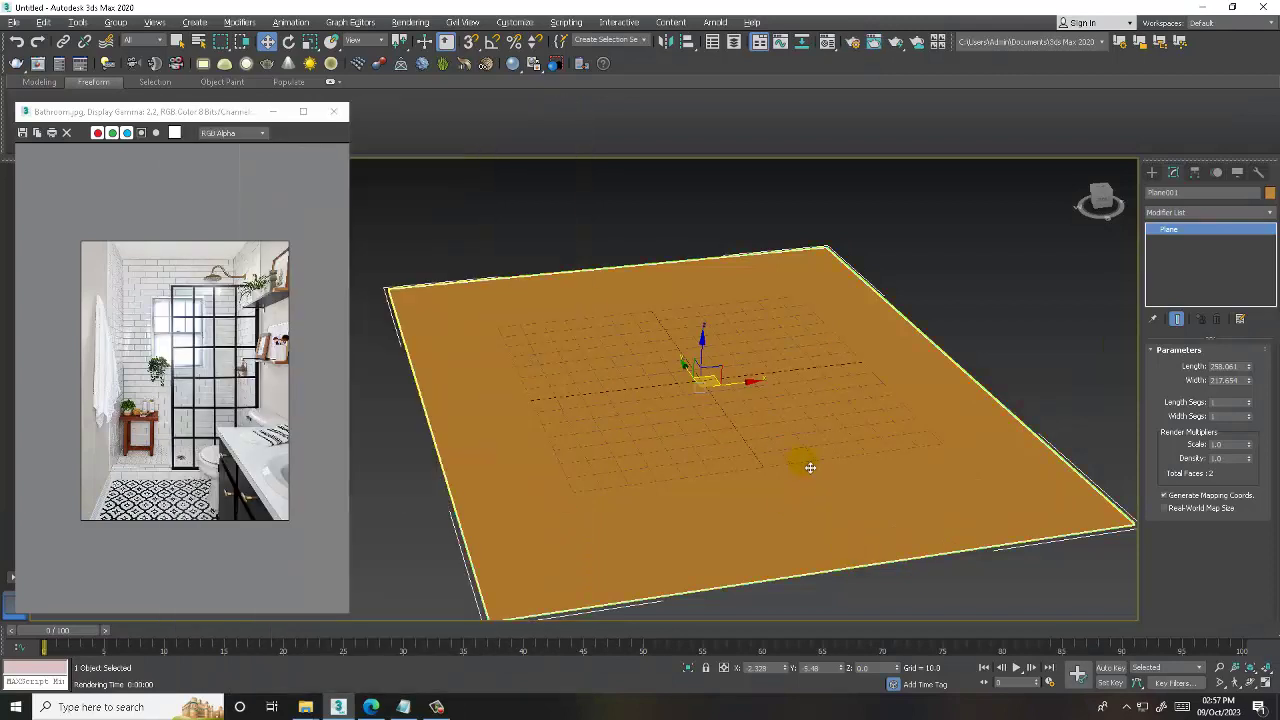
{"action": "middle_click_drag", "start_coordinate": [800, 457], "coordinate": [780, 451], "text": "alt"}
{"action": "key", "text": "alt+w"}
{"action": "key", "text": "alt+w"}
{"action": "key", "text": "t"}
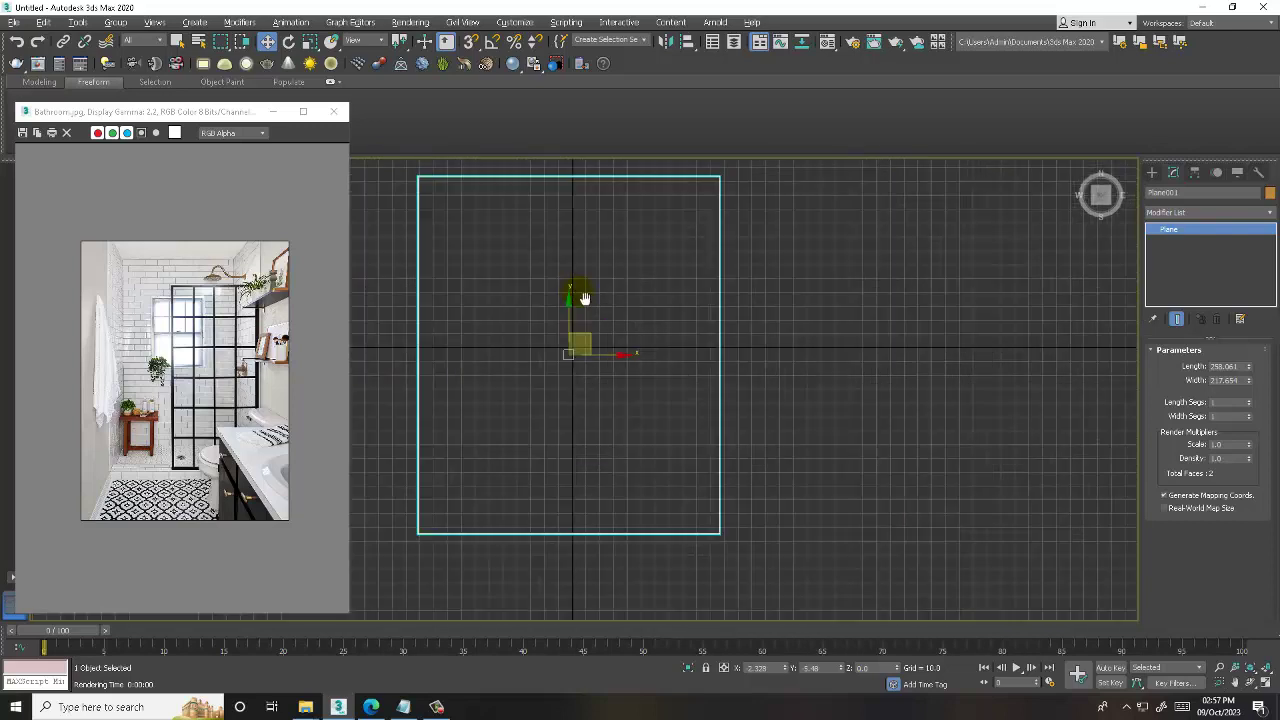
- Draw an AEC Extended wall along the floor's left, top and right edges, then maximize Perspective
{"action": "left_click", "coordinate": [1151, 172]}
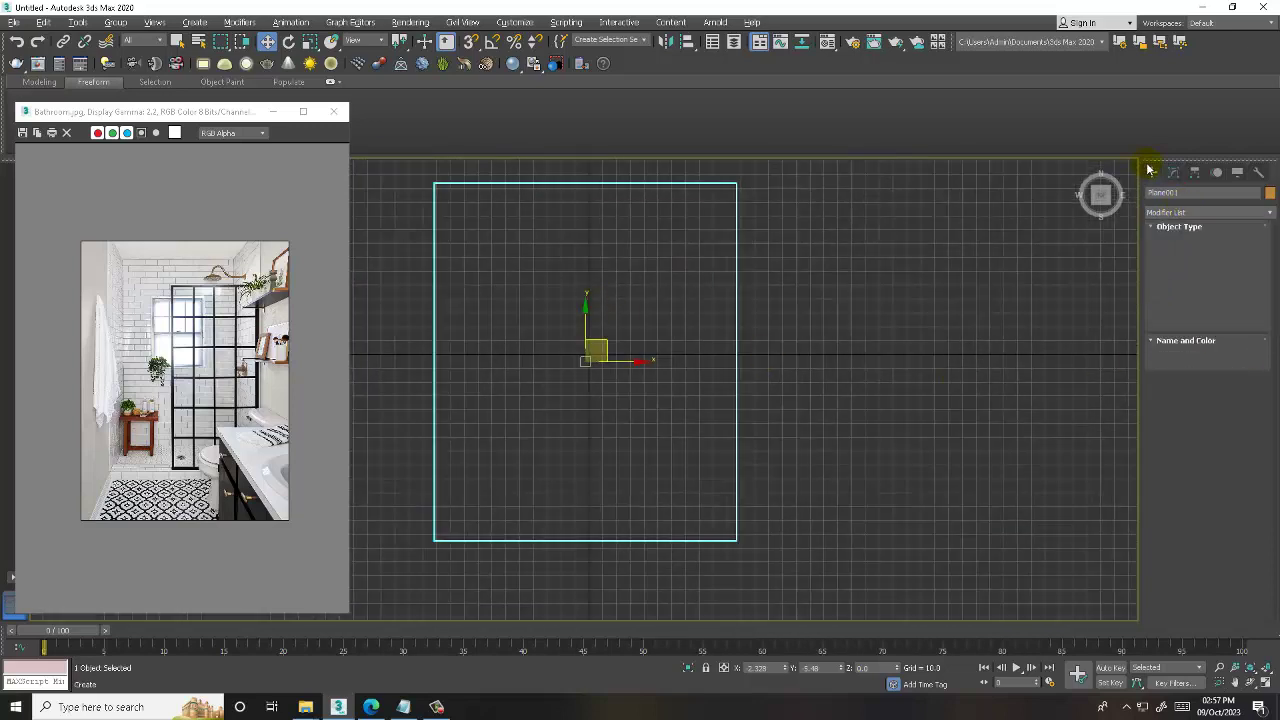
{"action": "left_click", "coordinate": [1182, 210]}
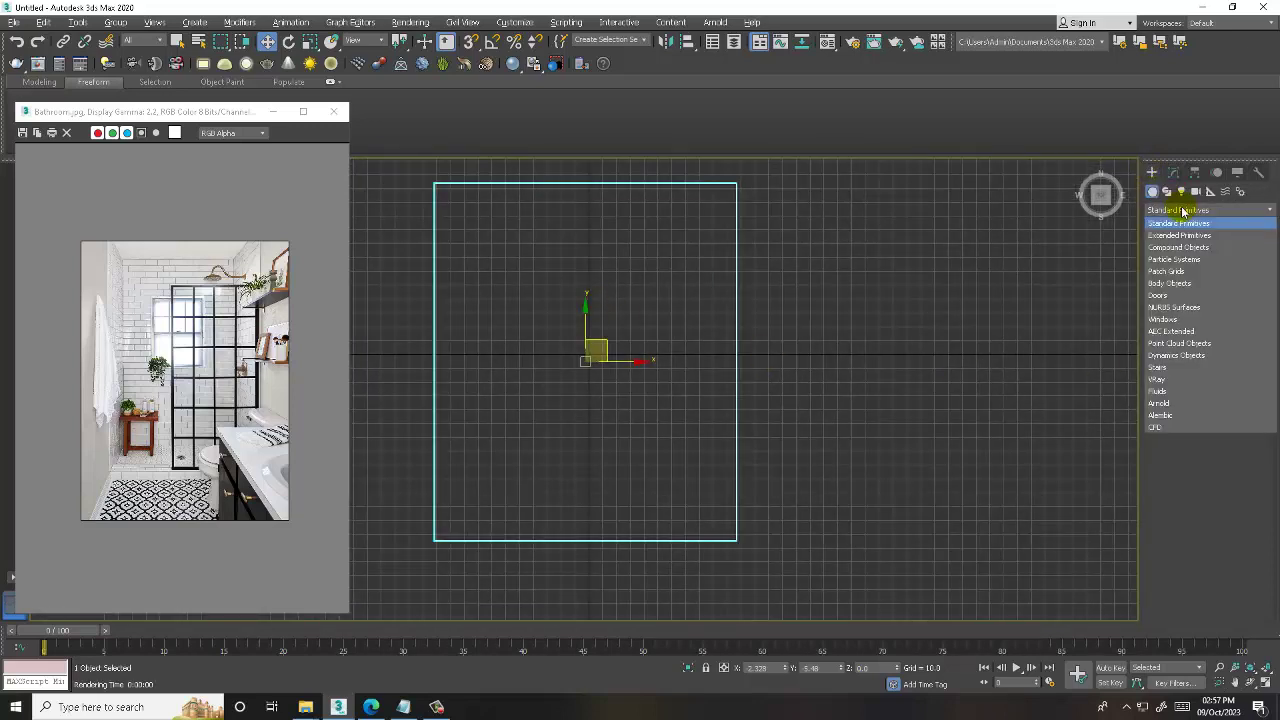
{"action": "left_click", "coordinate": [1188, 331]}
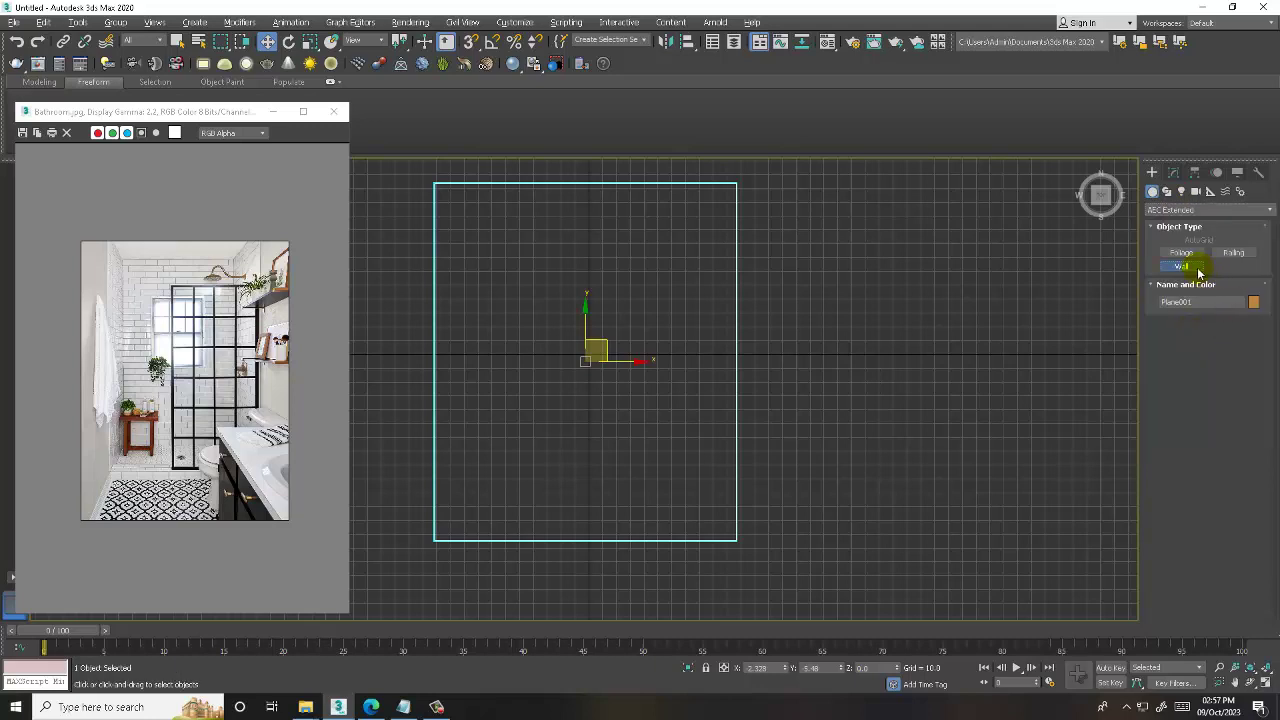
{"action": "left_click", "coordinate": [1197, 268]}
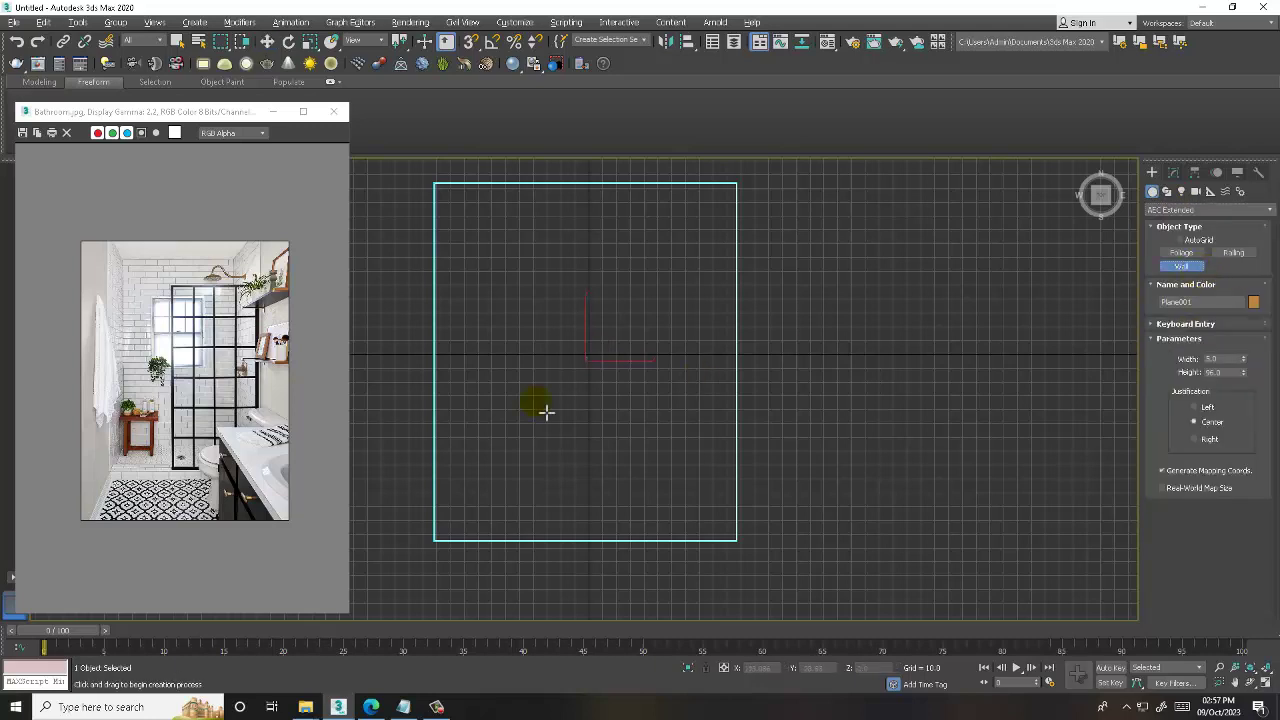
{"action": "left_click", "coordinate": [456, 541]}
{"action": "left_click", "coordinate": [457, 181]}
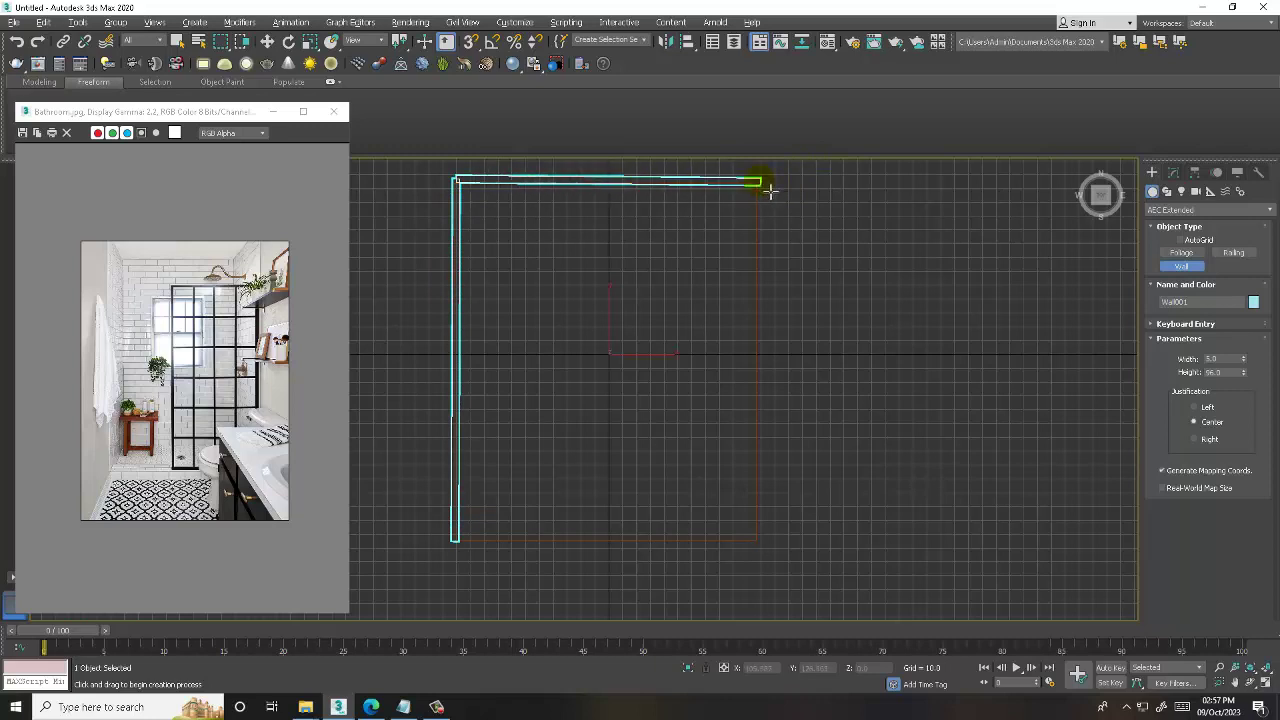
{"action": "left_click", "coordinate": [767, 185]}
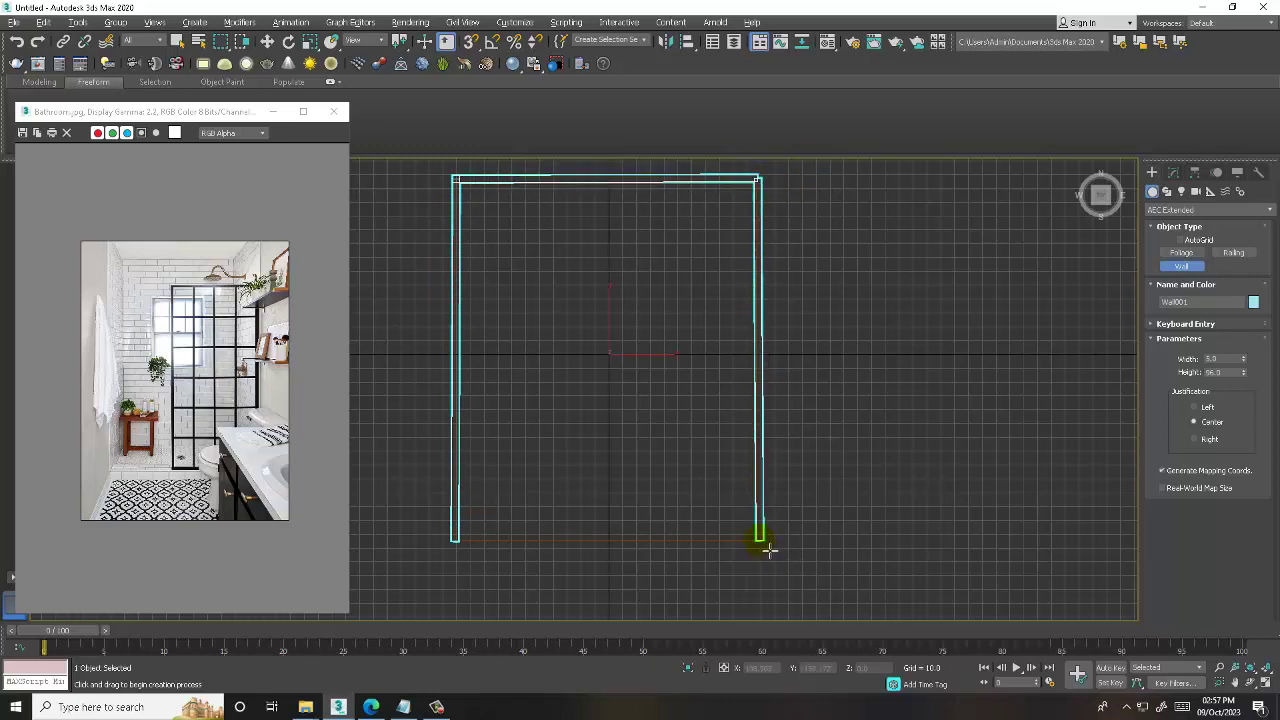
{"action": "left_click", "coordinate": [768, 552]}
{"action": "right_click", "coordinate": [823, 529]}
{"action": "key", "text": "alt+w"}
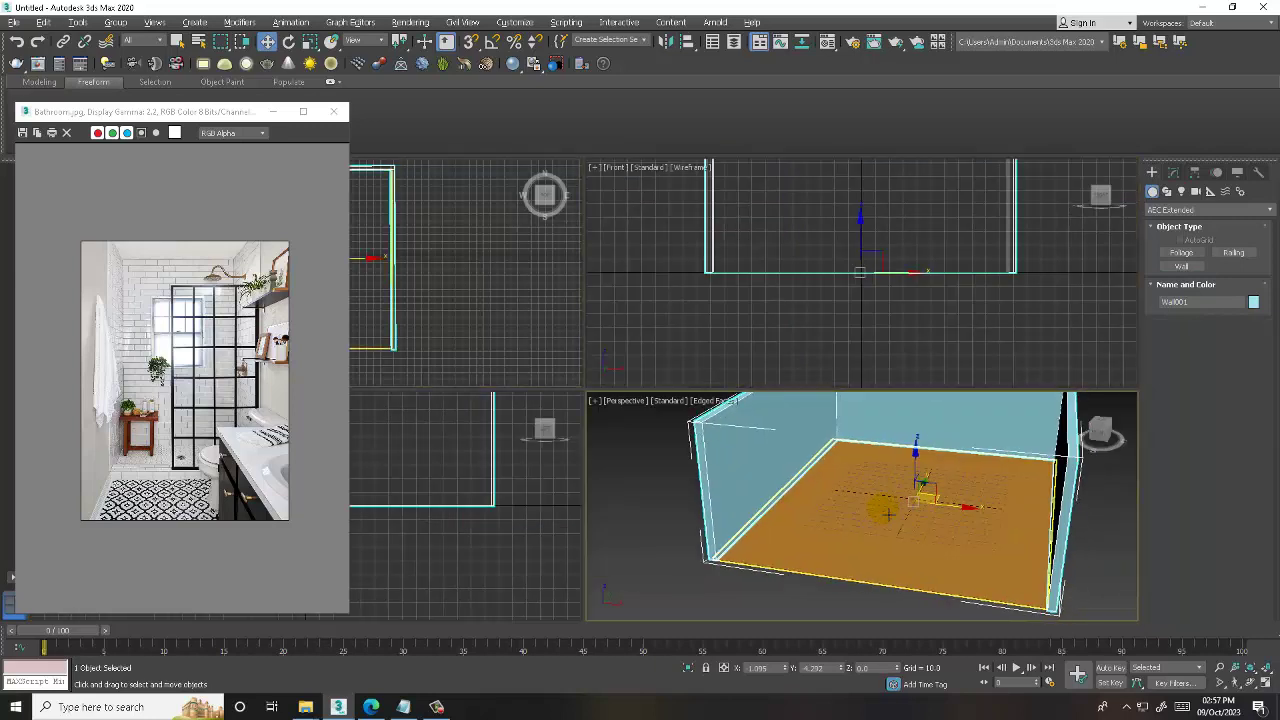
{"action": "key", "text": "alt+w"}
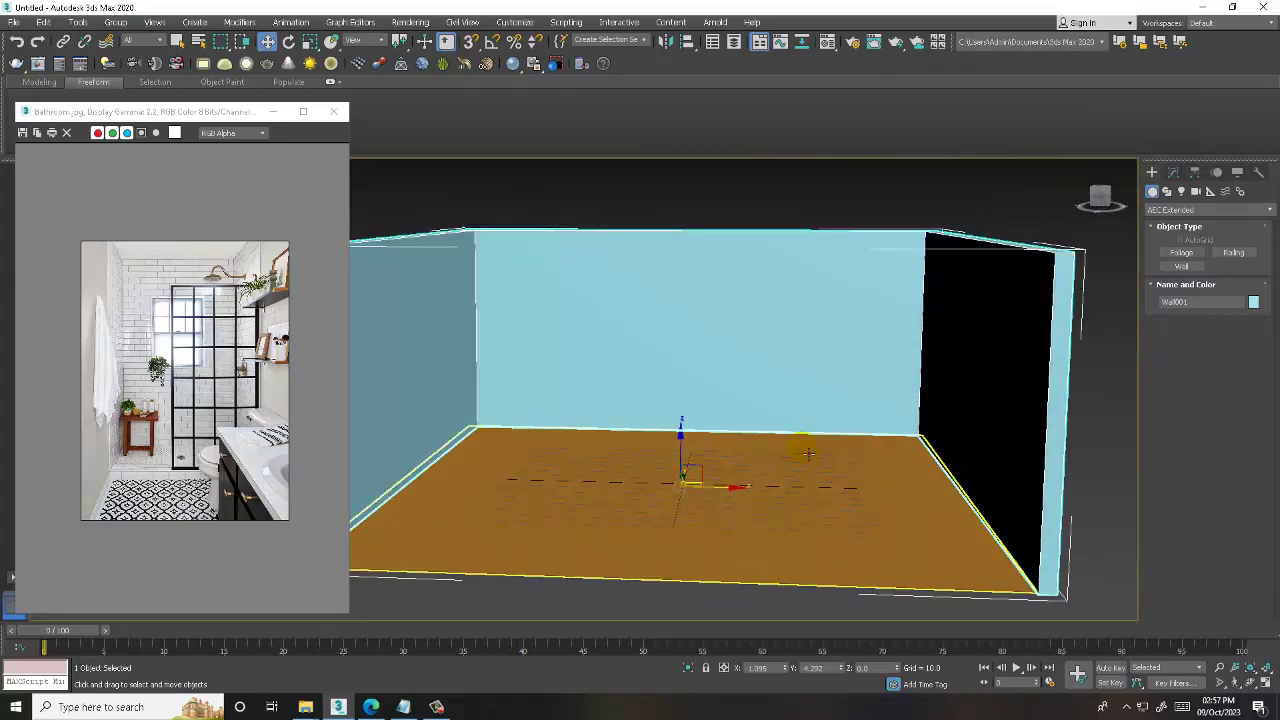
{"action": "middle_click_drag", "start_coordinate": [808, 454], "coordinate": [680, 371]}
{"action": "key", "text": "r"}
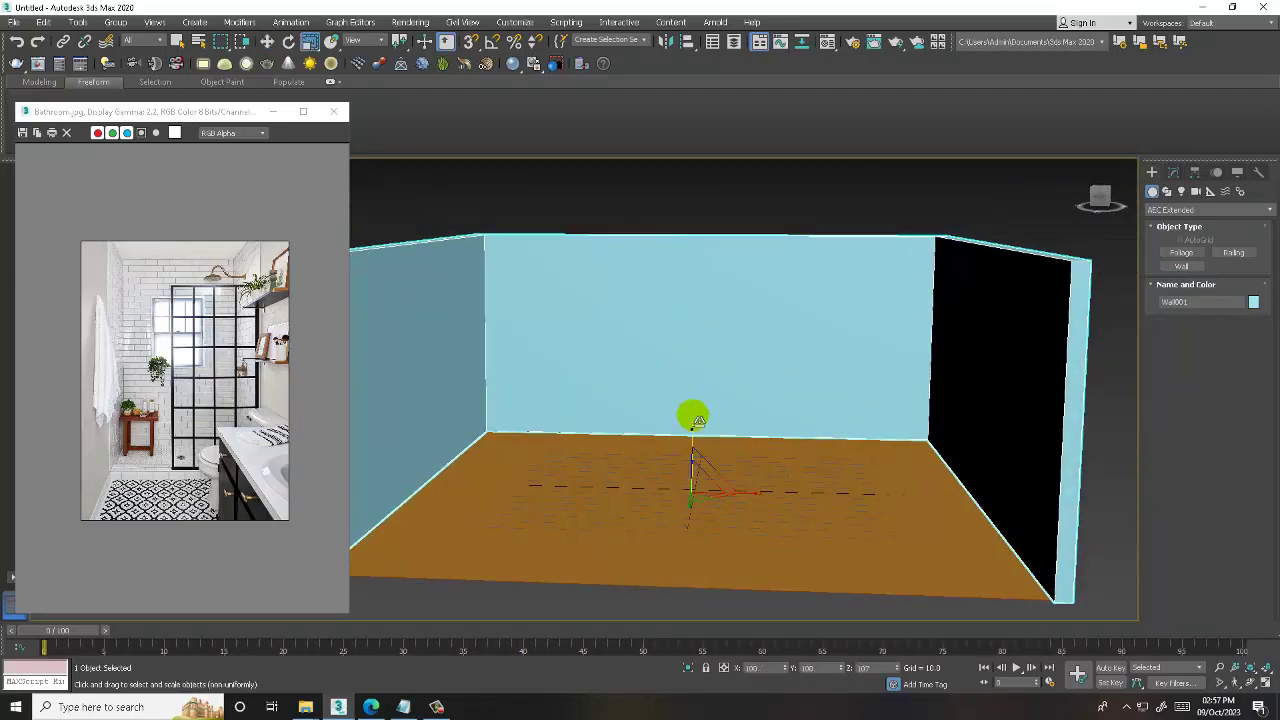
{"action": "scroll", "coordinate": [697, 420], "scroll_direction": "up", "scroll_amount": 2}
{"action": "scroll", "coordinate": [689, 383], "scroll_direction": "down", "scroll_amount": 5}
{"action": "scroll", "coordinate": [697, 357], "scroll_direction": "up", "scroll_amount": 3}
{"action": "scroll", "coordinate": [689, 369], "scroll_direction": "up", "scroll_amount": 1}
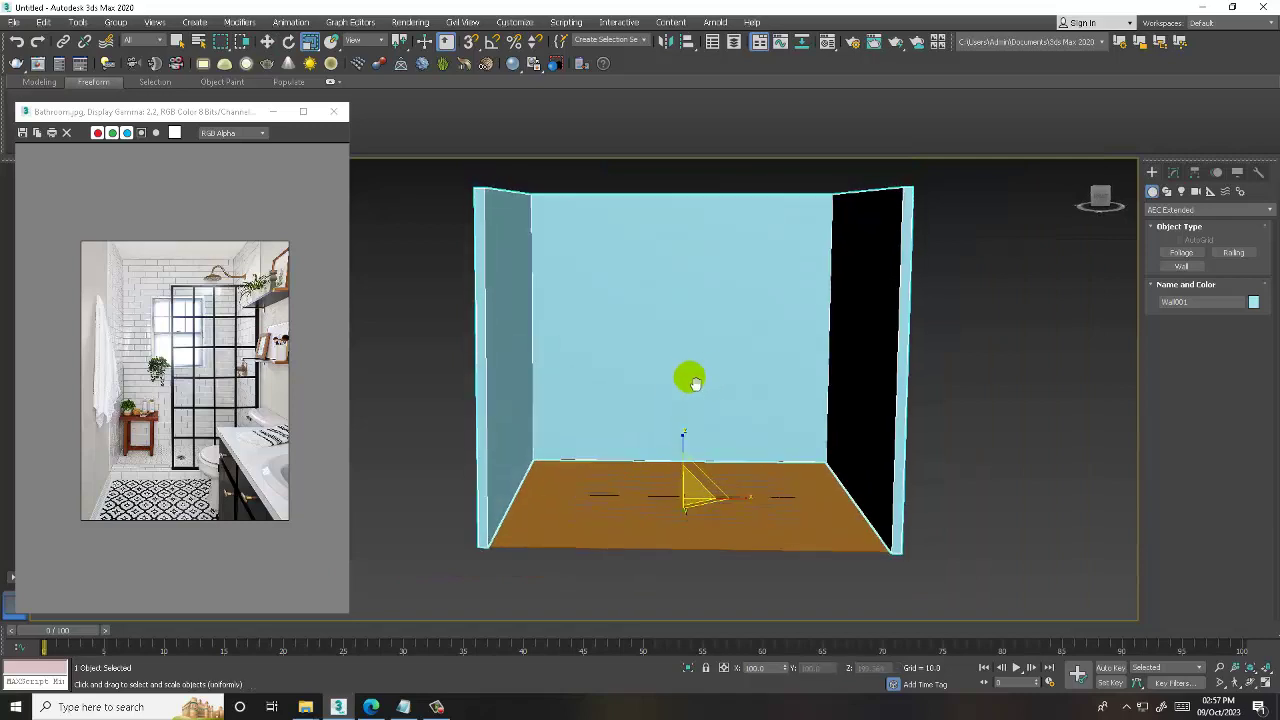
{"action": "scroll", "coordinate": [695, 382], "scroll_direction": "down", "scroll_amount": 1}
{"action": "scroll", "coordinate": [674, 383], "scroll_direction": "up", "scroll_amount": 4}
{"action": "left_click", "coordinate": [208, 400]}
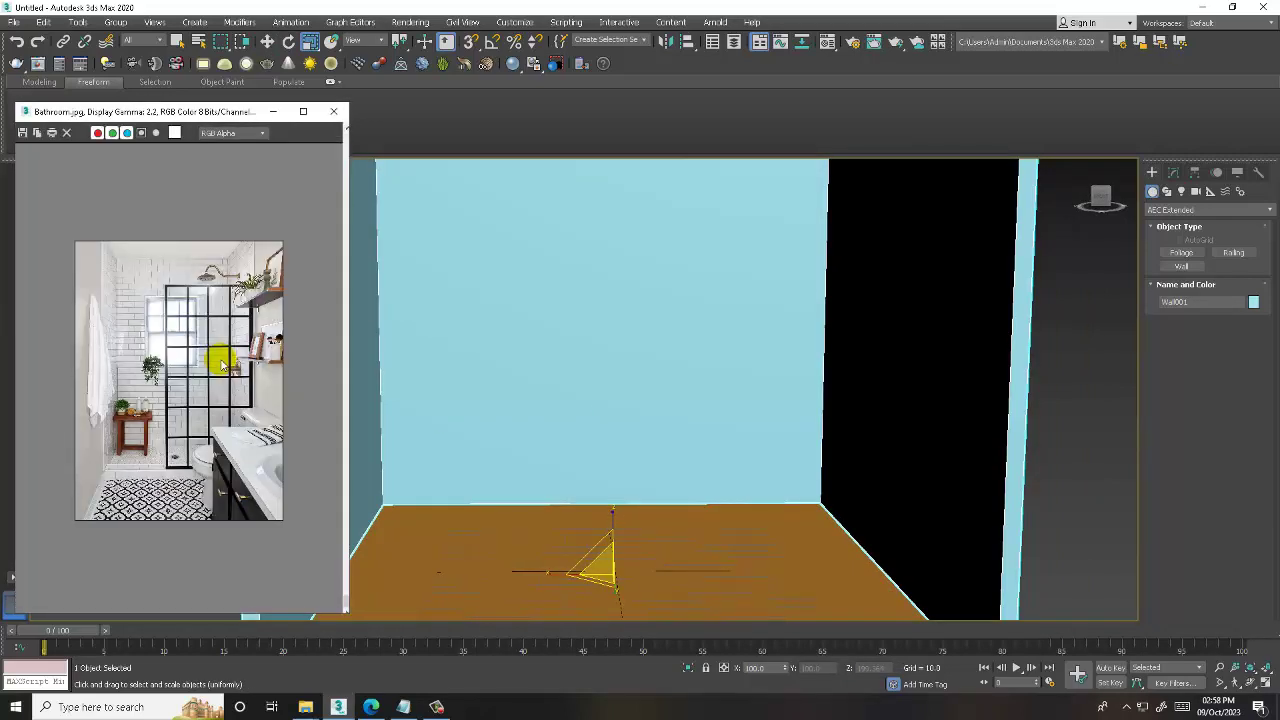
{"action": "mouse_move", "coordinate": [386, 380]}
{"action": "middle_mouse_down", "text": "alt"}
{"action": "mouse_move", "coordinate": [603, 386]}
{"action": "mouse_move", "coordinate": [658, 410]}
{"action": "mouse_move", "coordinate": [594, 409]}
{"action": "middle_mouse_up", "text": "alt"}
{"action": "scroll", "coordinate": [615, 383], "scroll_direction": "down", "scroll_amount": 5}
- Convert the walls to an Editable Poly and move the right wall's vertices outward
{"action": "right_click", "coordinate": [611, 281]}
{"action": "mouse_move", "coordinate": [660, 420]}
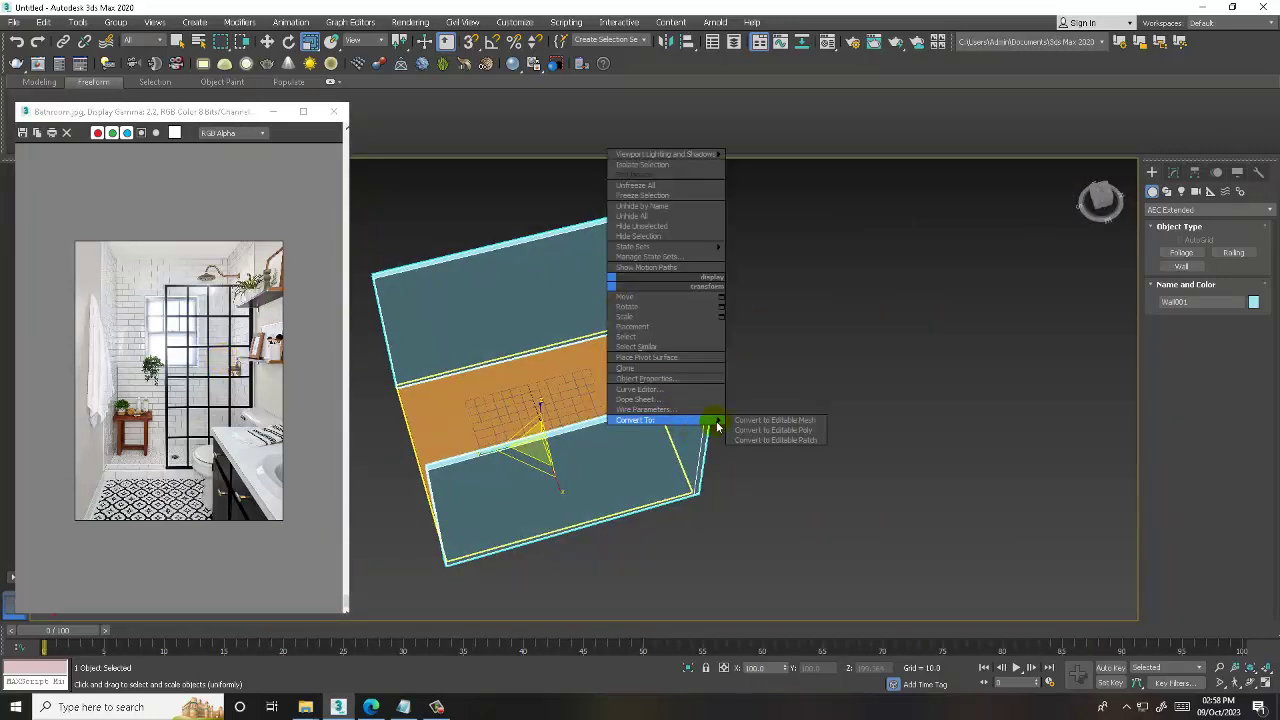
{"action": "left_click", "coordinate": [774, 430]}
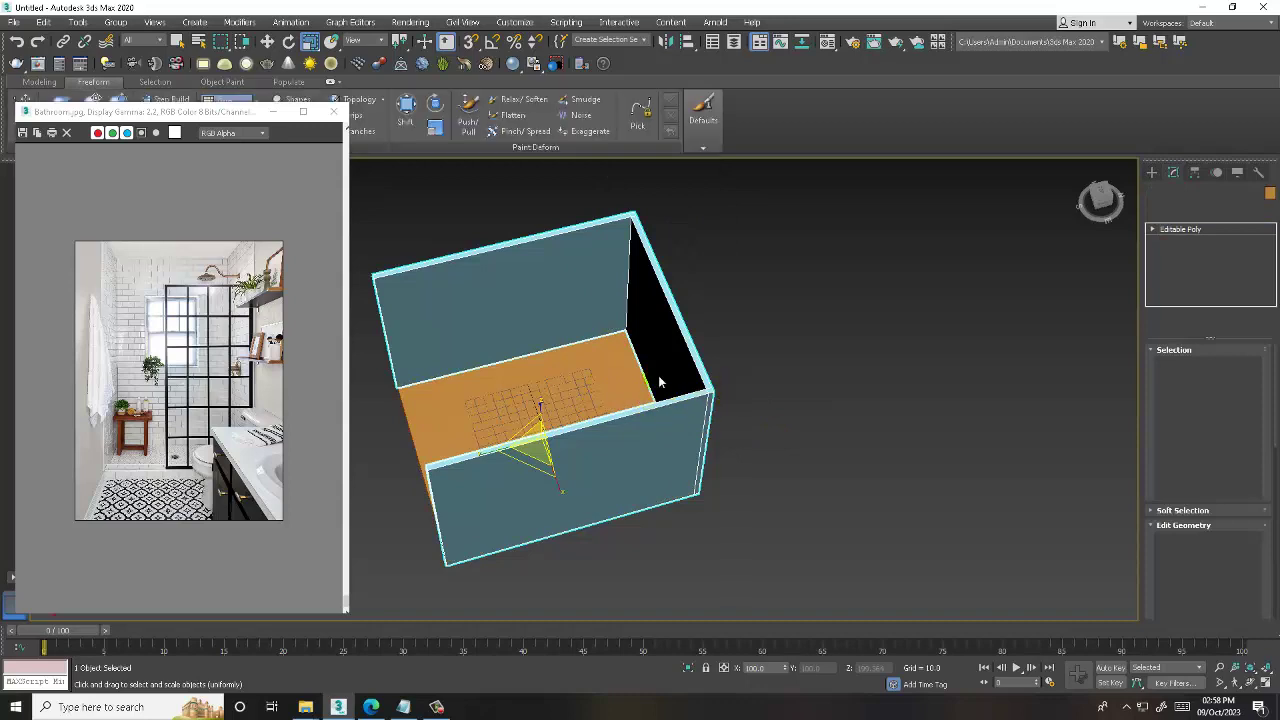
{"action": "key", "text": "1"}
{"action": "middle_click_drag", "start_coordinate": [720, 400], "coordinate": [694, 422], "text": "alt"}
{"action": "key", "text": "w"}
{"action": "mouse_move", "coordinate": [752, 432]}
{"action": "left_mouse_down"}
{"action": "mouse_move", "coordinate": [731, 391]}
{"action": "mouse_move", "coordinate": [745, 389]}
{"action": "left_mouse_up"}
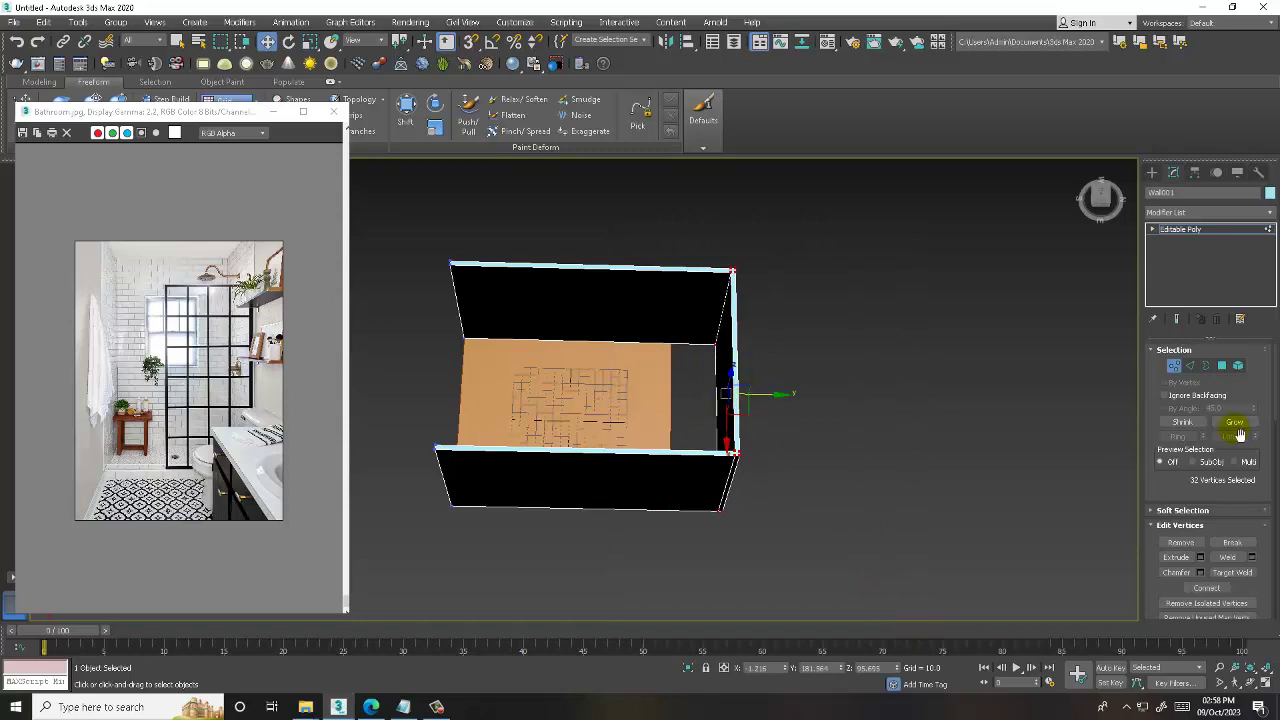
{"action": "left_click", "coordinate": [1230, 229]}
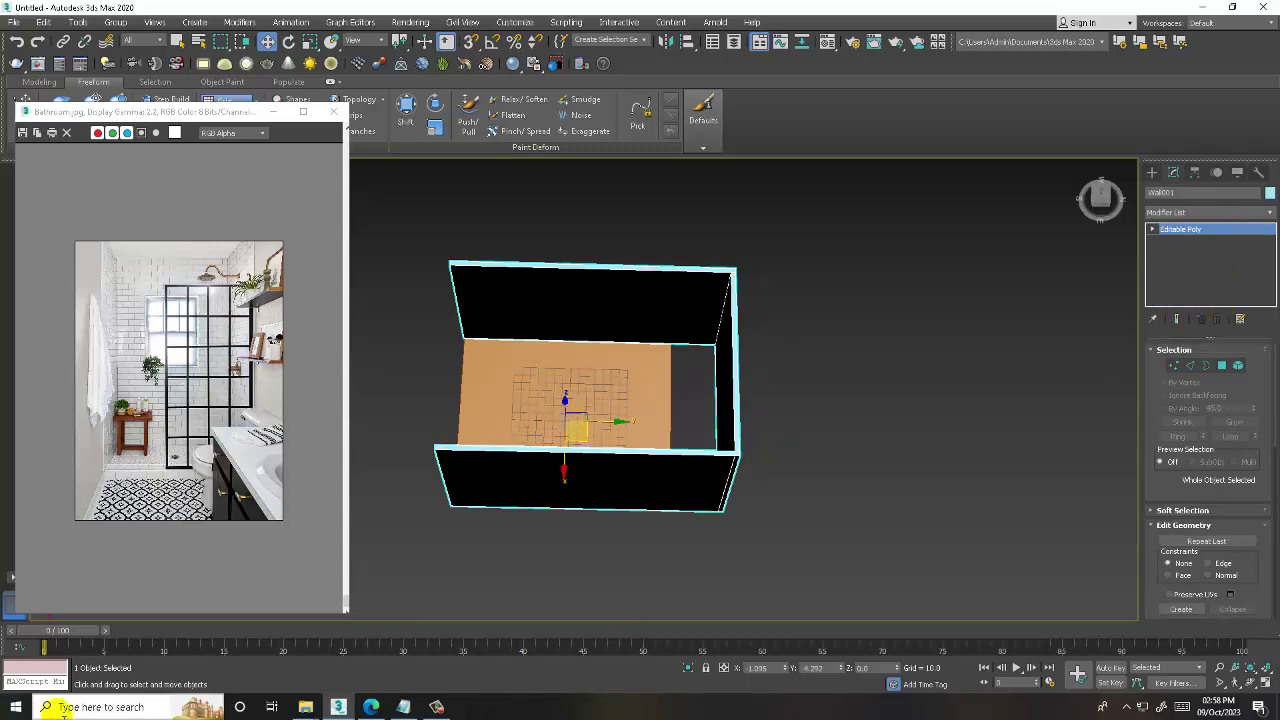
{"action": "left_click", "coordinate": [436, 706]}
{"action": "left_click", "coordinate": [436, 706]}
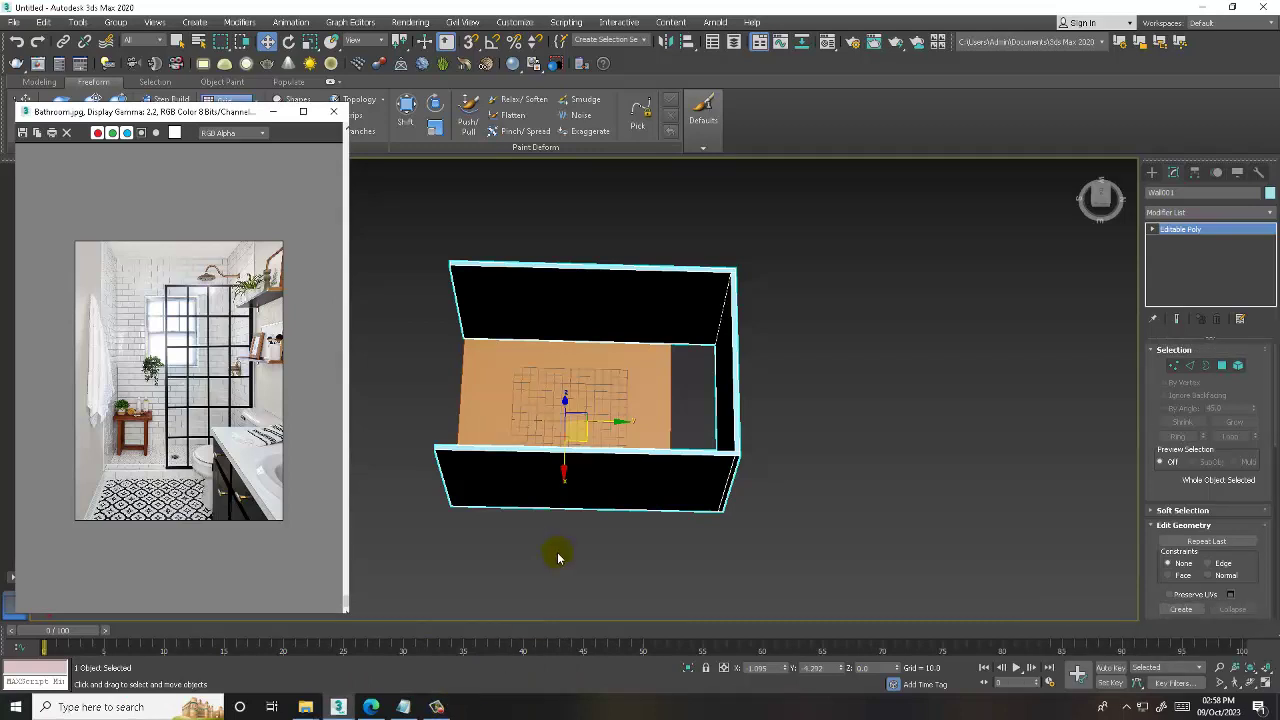
{"action": "middle_click_drag", "start_coordinate": [606, 500], "coordinate": [856, 456], "text": "alt"}
- Convert the floor plane to an Editable Poly and drag its right-edge vertices to the wall
{"action": "key", "text": "5"}
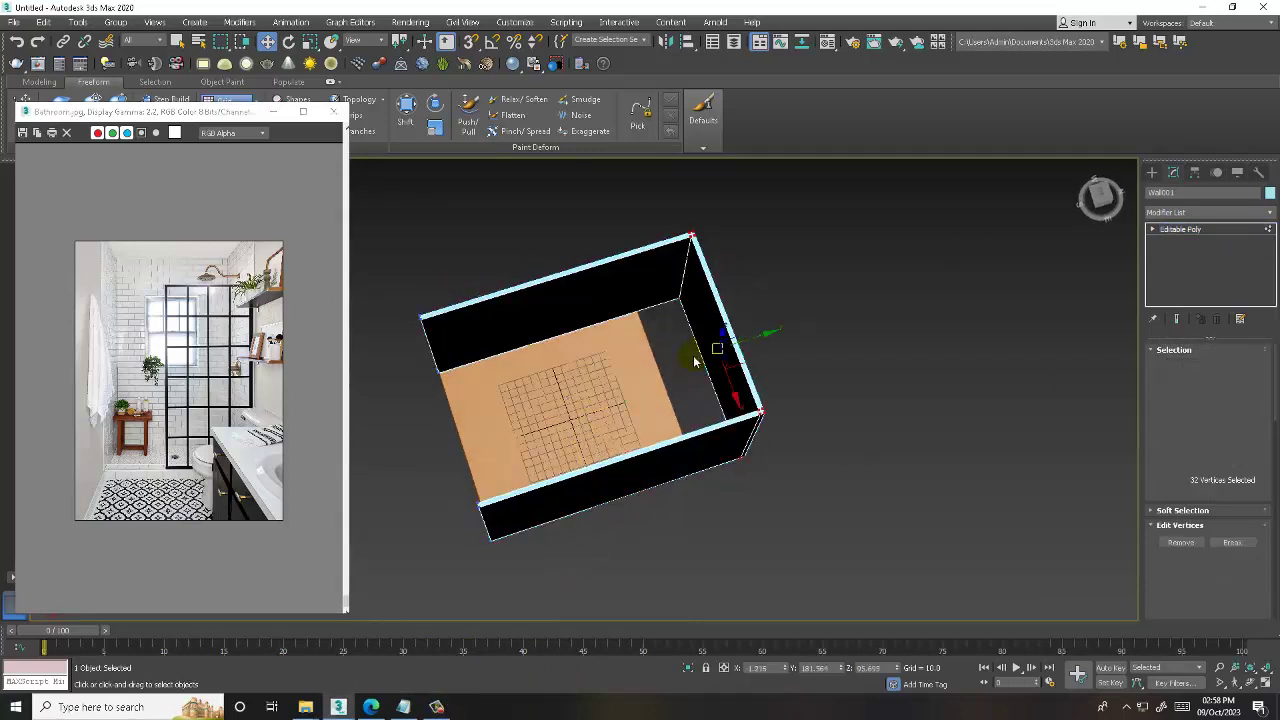
{"action": "left_click", "coordinate": [1211, 240]}
{"action": "left_click", "coordinate": [612, 390]}
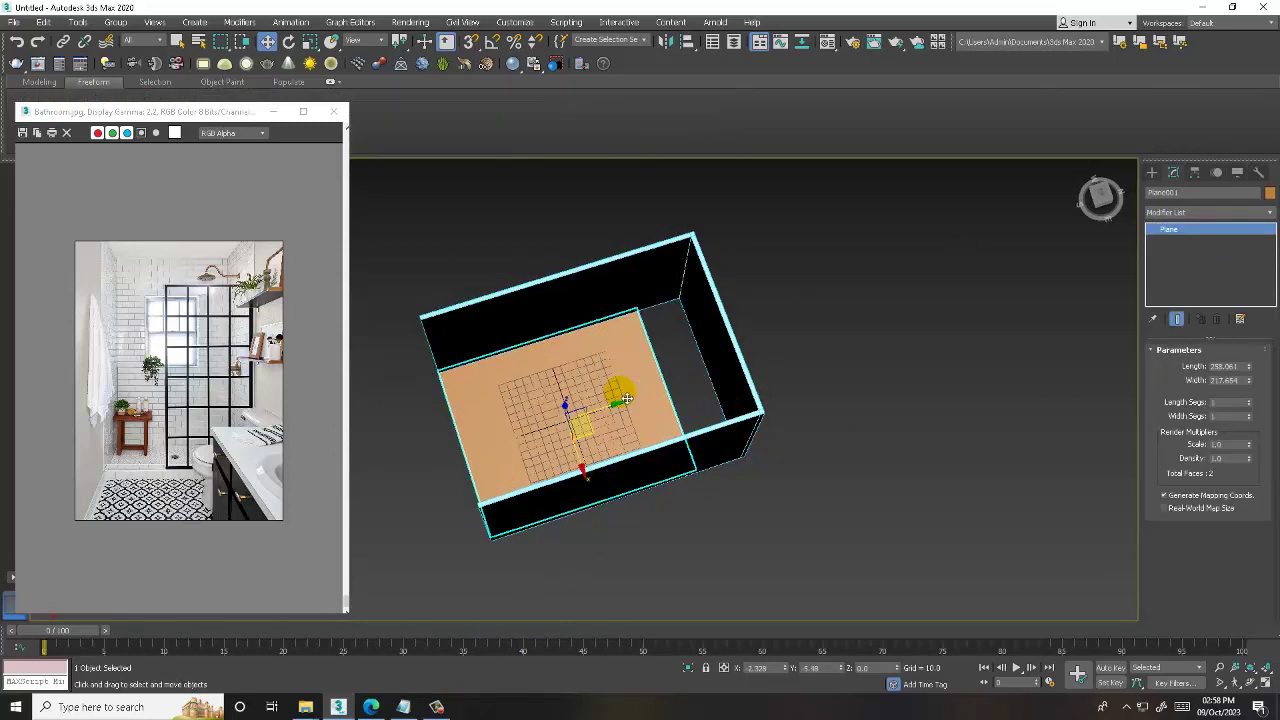
{"action": "middle_click_drag", "start_coordinate": [612, 390], "coordinate": [604, 378], "text": "alt"}
{"action": "right_click", "coordinate": [603, 377]}
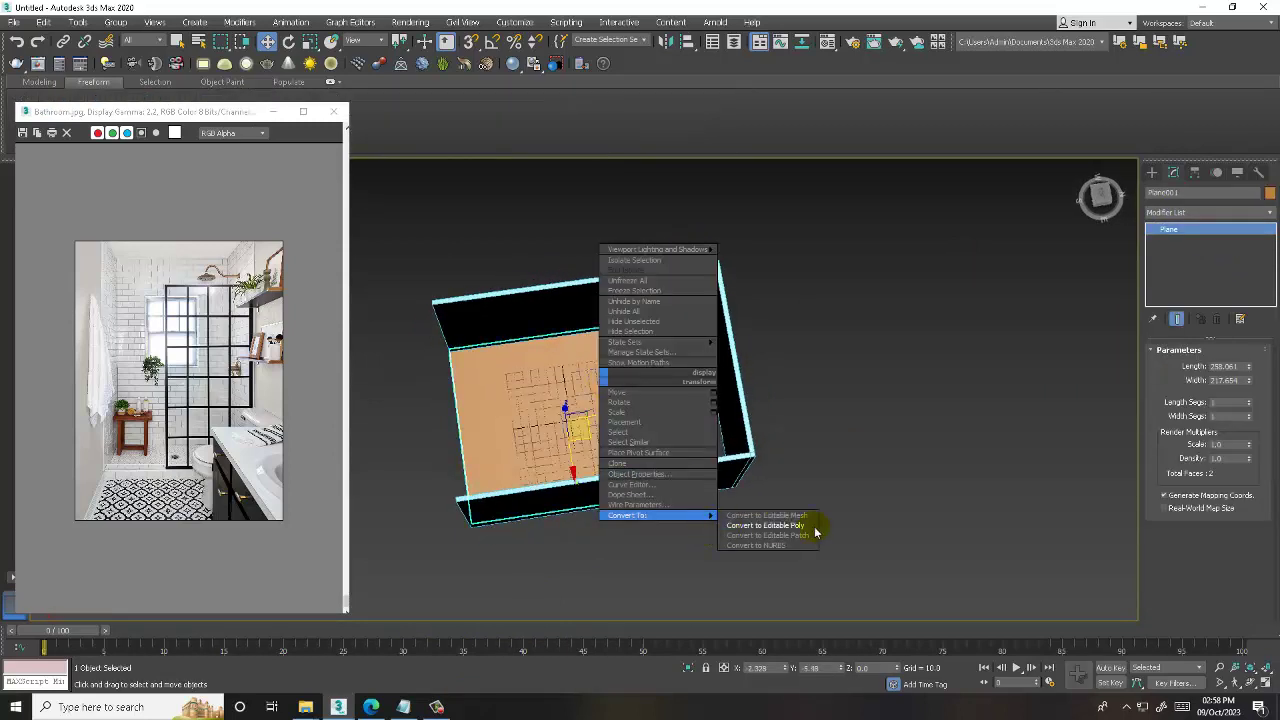
{"action": "left_click", "coordinate": [812, 527]}
{"action": "left_click_drag", "start_coordinate": [799, 576], "coordinate": [798, 574]}
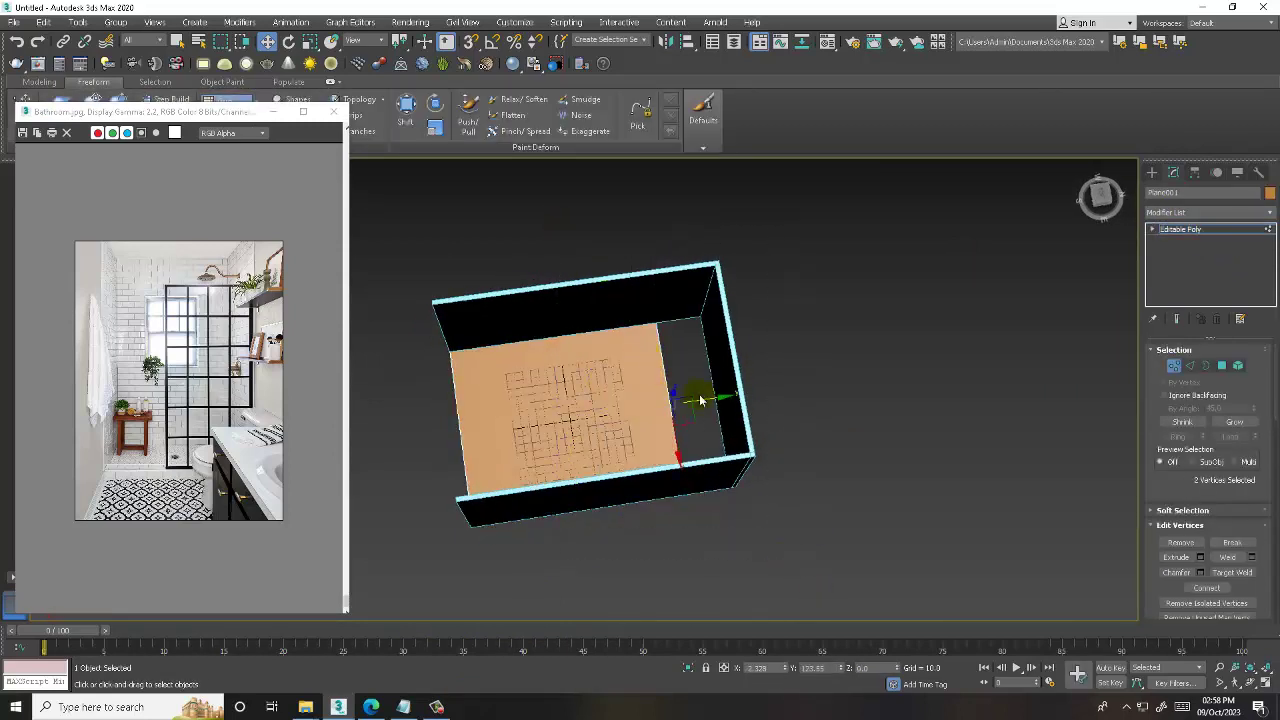
{"action": "left_click_drag", "start_coordinate": [728, 404], "coordinate": [772, 401]}
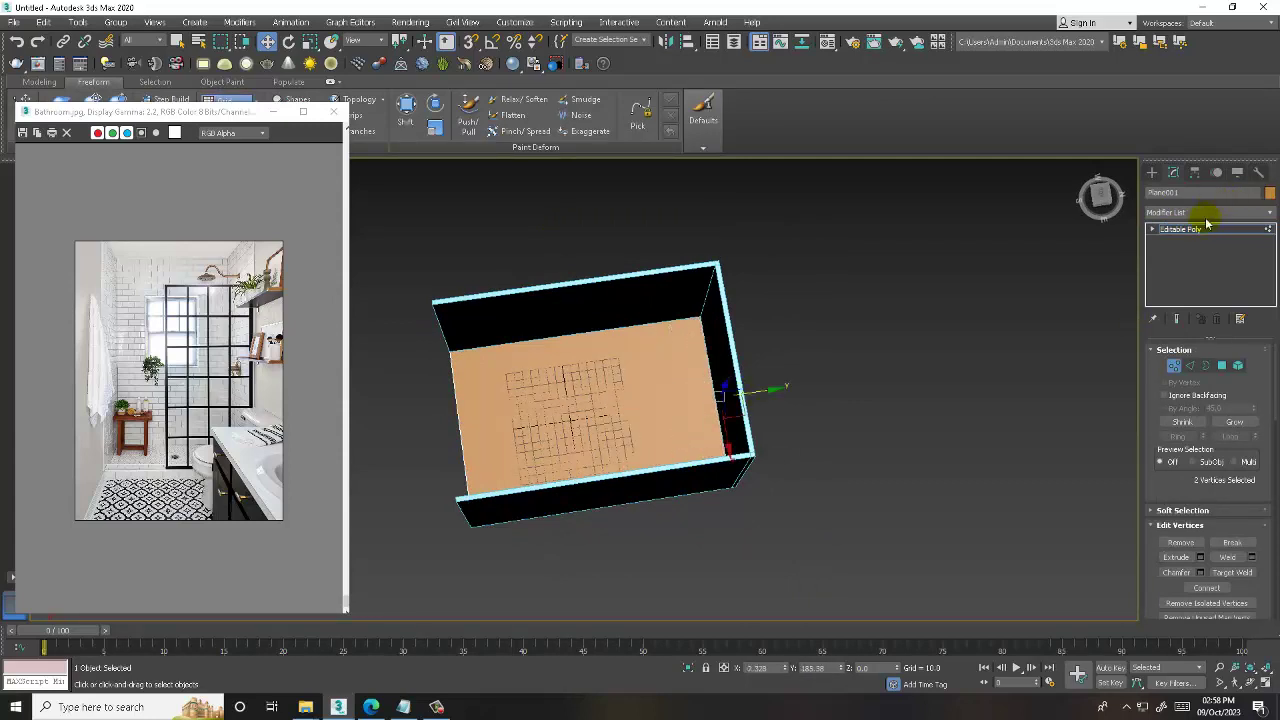
{"action": "left_click", "coordinate": [1213, 229]}
- View the room from above, then select the walls and show the Modeling ribbon tools
{"action": "middle_click_drag", "start_coordinate": [1057, 357], "coordinate": [837, 323], "text": "alt"}
{"action": "scroll", "coordinate": [766, 366], "scroll_direction": "up", "scroll_amount": 3}
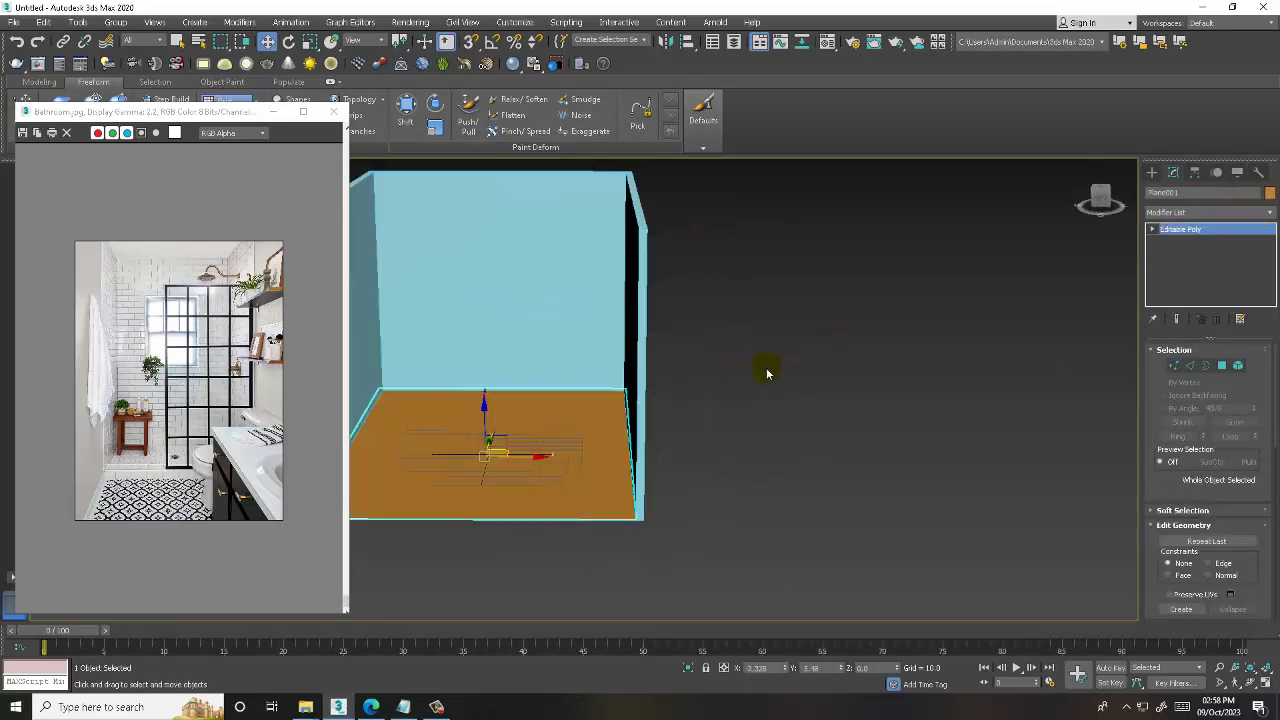
{"action": "scroll", "coordinate": [754, 350], "scroll_direction": "up", "scroll_amount": 3}
{"action": "scroll", "coordinate": [754, 350], "scroll_direction": "down", "scroll_amount": 3}
{"action": "scroll", "coordinate": [900, 331], "scroll_direction": "down", "scroll_amount": 2}
{"action": "scroll", "coordinate": [866, 337], "scroll_direction": "down", "scroll_amount": 3}
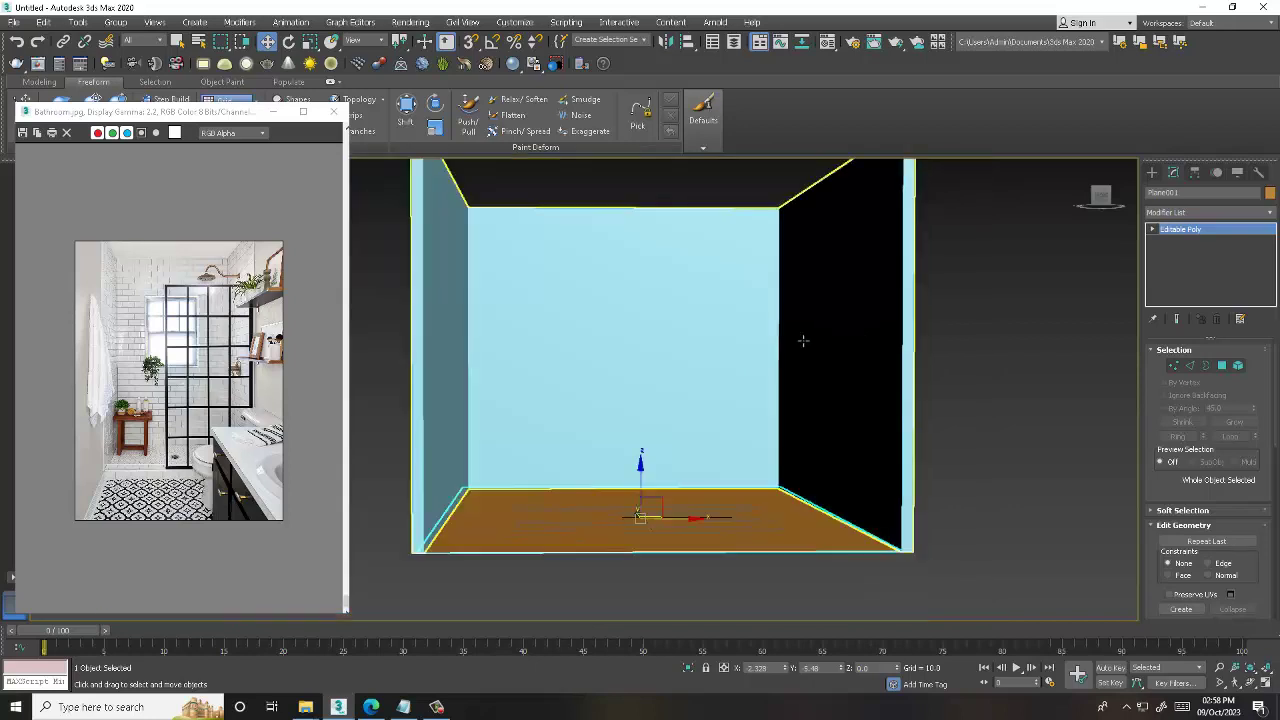
{"action": "scroll", "coordinate": [800, 340], "scroll_direction": "up", "scroll_amount": 1}
{"action": "middle_click_drag", "start_coordinate": [788, 370], "coordinate": [700, 340], "text": "alt"}
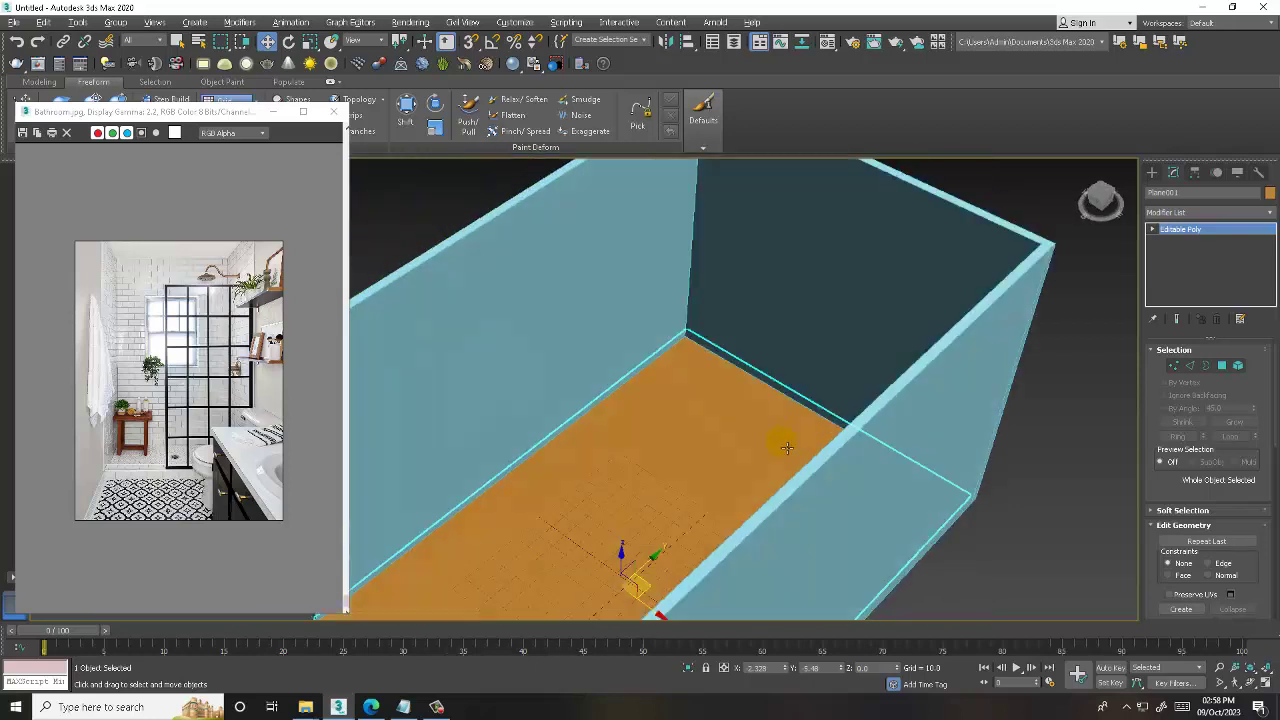
{"action": "left_click", "coordinate": [651, 294]}
{"action": "left_click", "coordinate": [36, 81]}
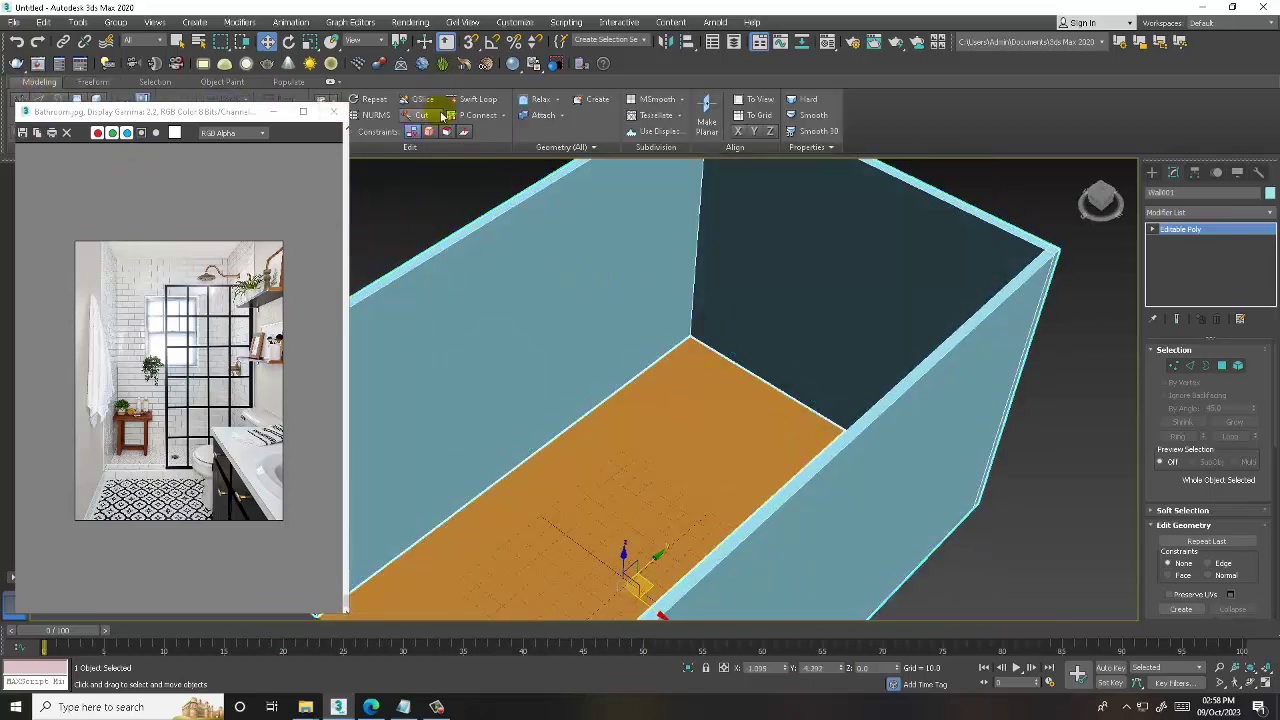
{"action": "middle_click_drag", "start_coordinate": [660, 340], "coordinate": [686, 314], "text": "alt"}
{"action": "scroll", "coordinate": [690, 320], "scroll_direction": "down", "scroll_amount": 5}
- Crossing-select the wall edges and Connect them with new vertical edges
{"action": "scroll", "coordinate": [703, 333], "scroll_direction": "down", "scroll_amount": 1}
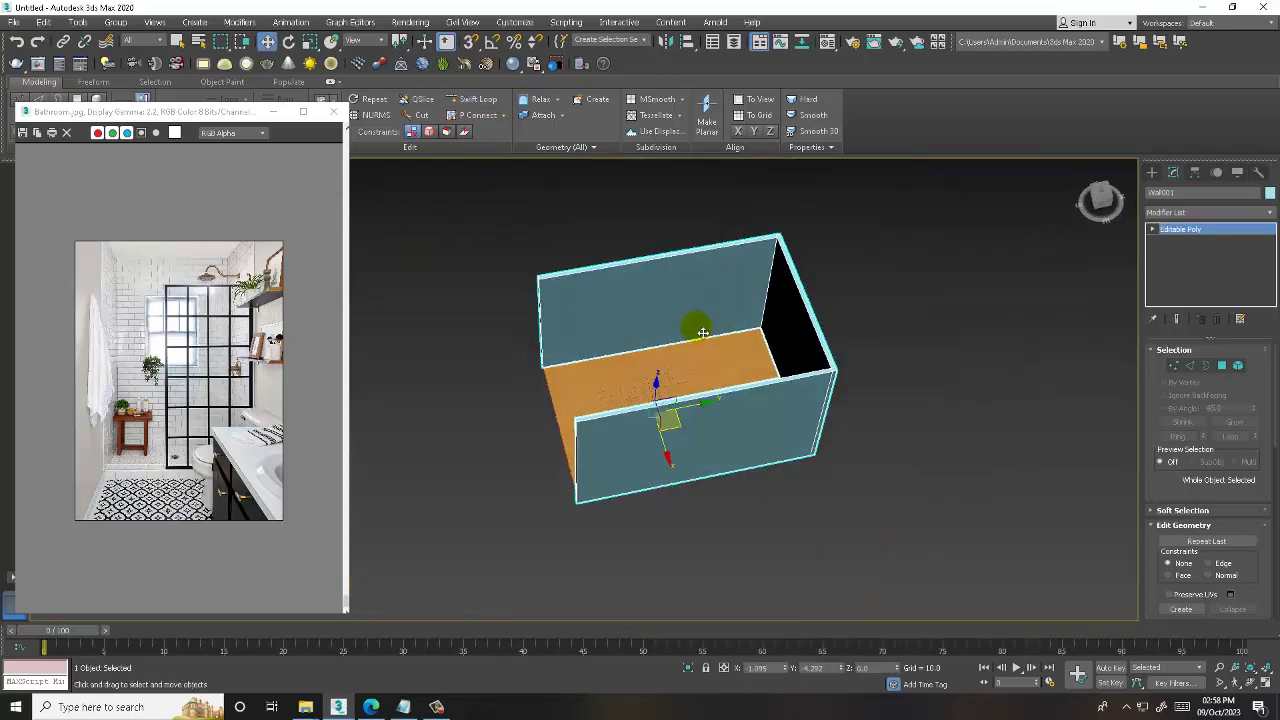
{"action": "key", "text": "2"}
{"action": "left_click_drag", "start_coordinate": [724, 557], "coordinate": [724, 556]}
{"action": "middle_click_drag", "start_coordinate": [724, 556], "coordinate": [792, 459], "text": "alt"}
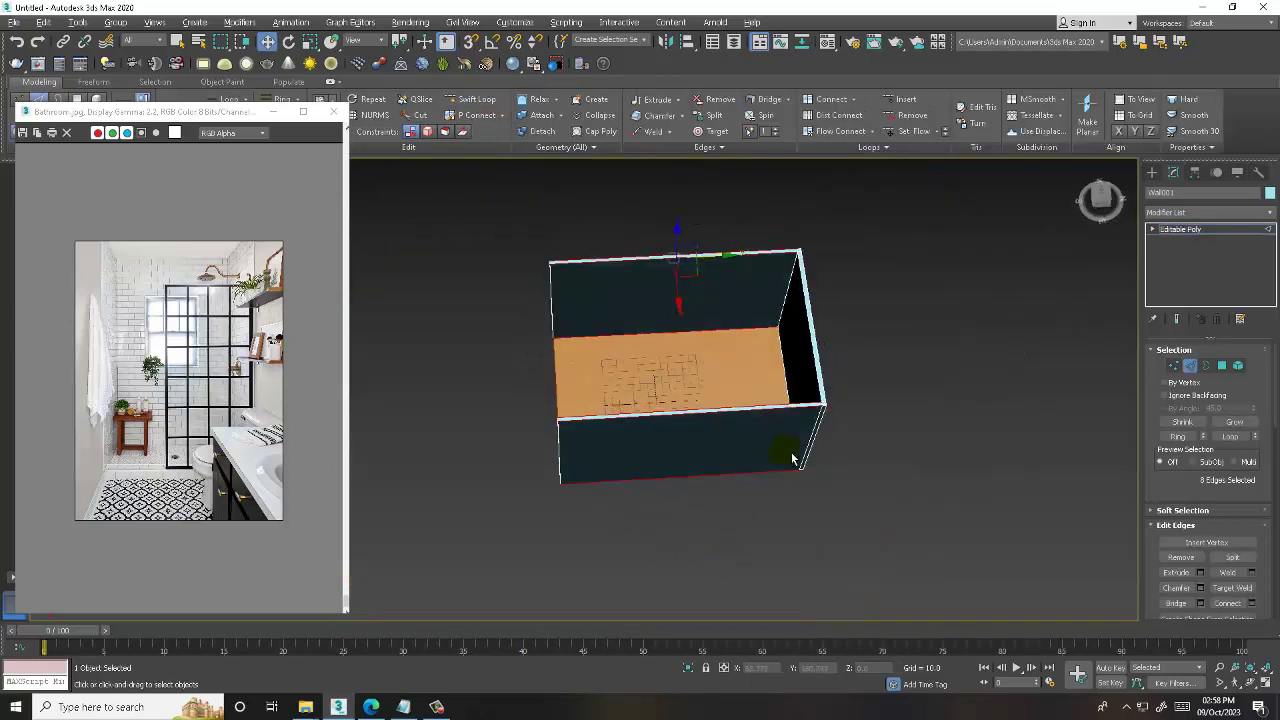
{"action": "left_click", "coordinate": [1251, 603]}
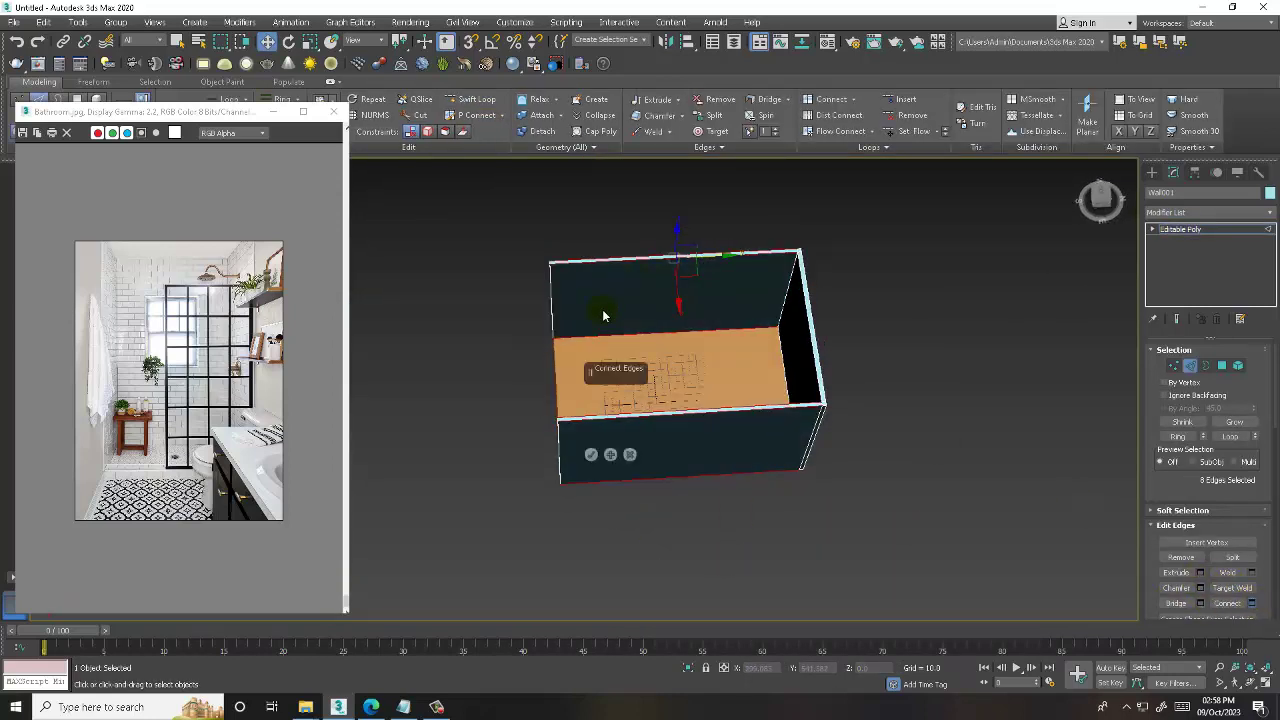
{"action": "left_click", "coordinate": [590, 456]}
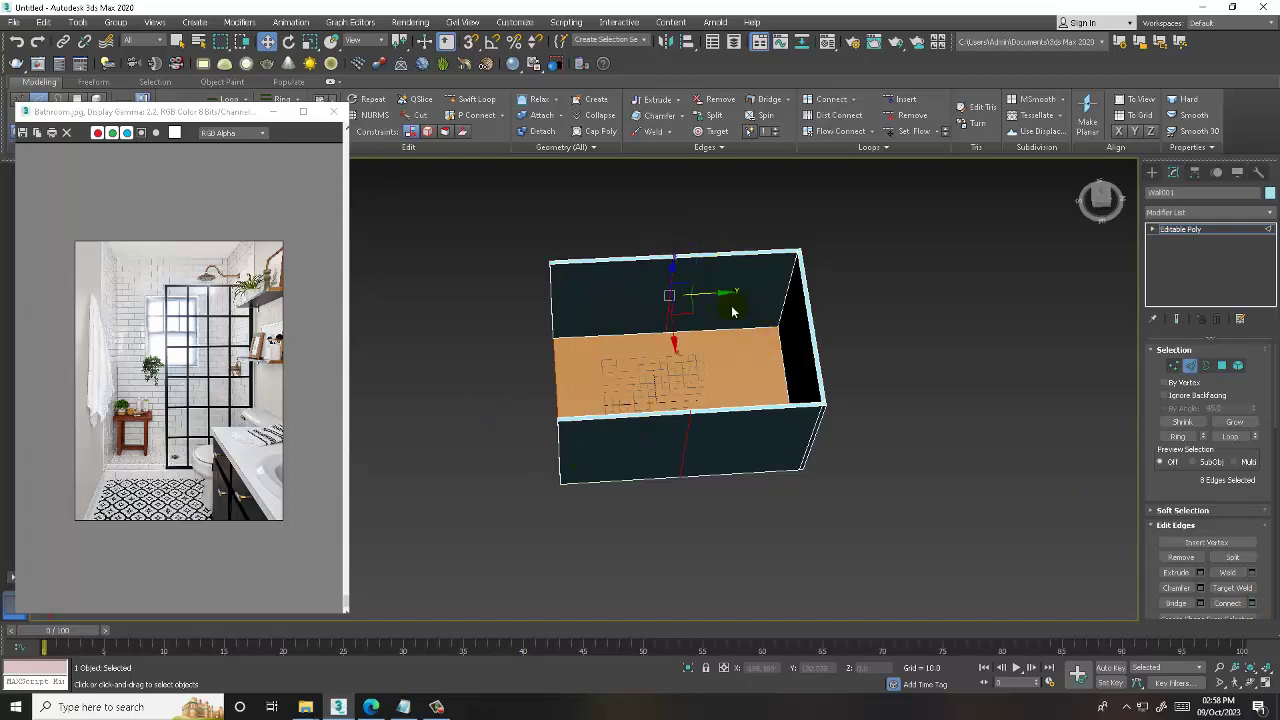
- Orbit around to check the new edges, then exit edge level and select the floor plane
{"action": "middle_click_drag", "start_coordinate": [757, 297], "coordinate": [771, 286], "text": "alt"}
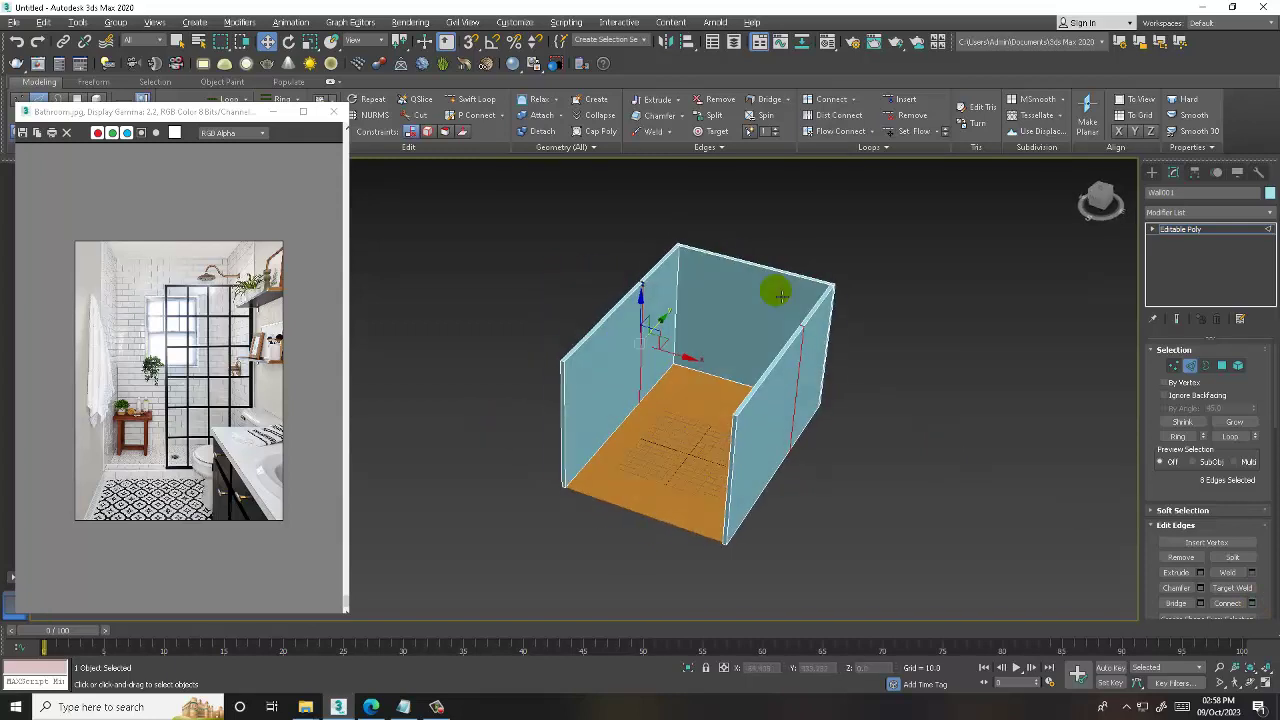
{"action": "scroll", "coordinate": [690, 306], "scroll_direction": "up", "scroll_amount": 5}
{"action": "mouse_move", "coordinate": [690, 306]}
{"action": "middle_mouse_down", "text": "alt"}
{"action": "mouse_move", "coordinate": [614, 300]}
{"action": "mouse_move", "coordinate": [646, 277]}
{"action": "mouse_move", "coordinate": [749, 317]}
{"action": "mouse_move", "coordinate": [725, 360]}
{"action": "middle_mouse_up", "text": "alt"}
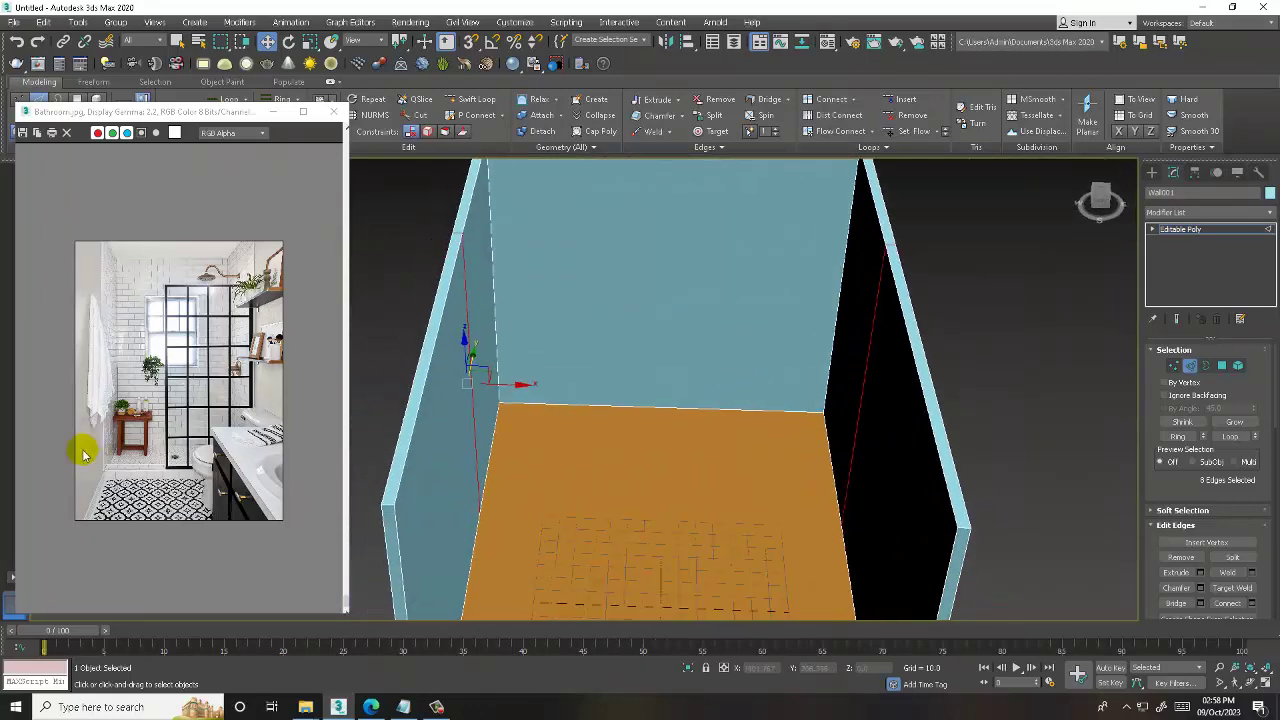
{"action": "scroll", "coordinate": [95, 463], "scroll_direction": "up", "scroll_amount": 3}
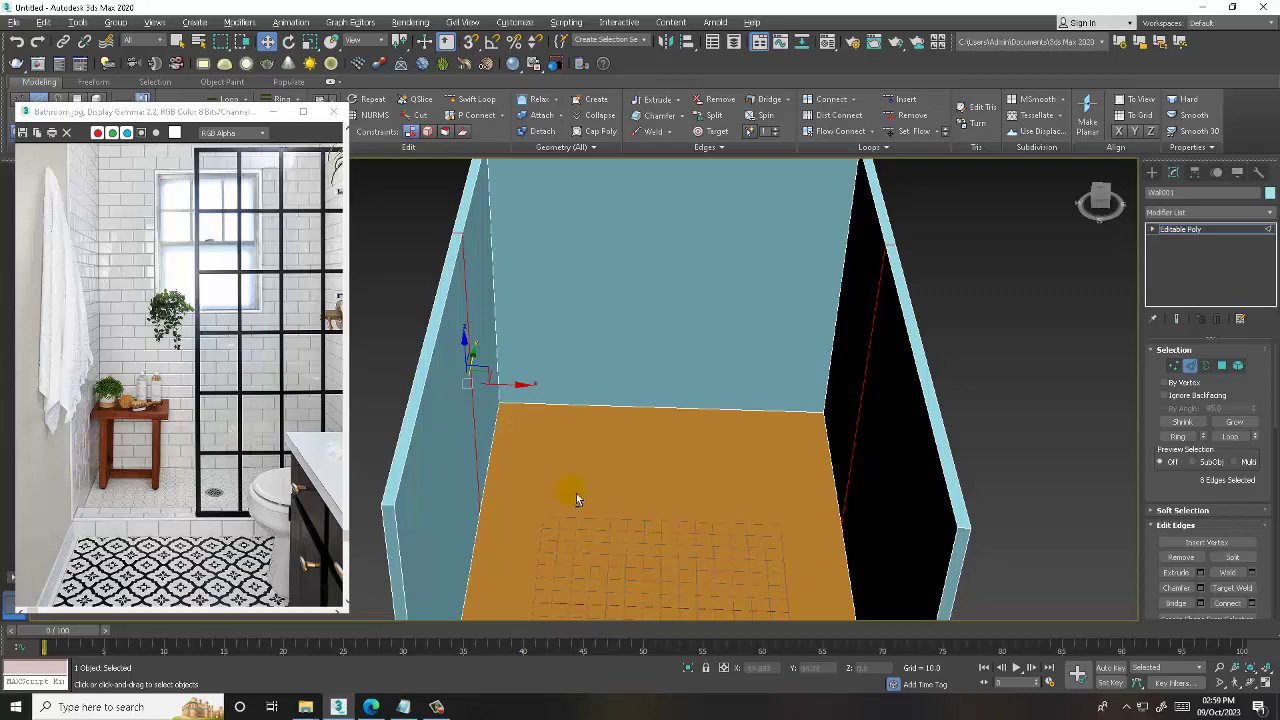
{"action": "middle_click_drag", "start_coordinate": [576, 493], "coordinate": [613, 372], "text": "alt"}
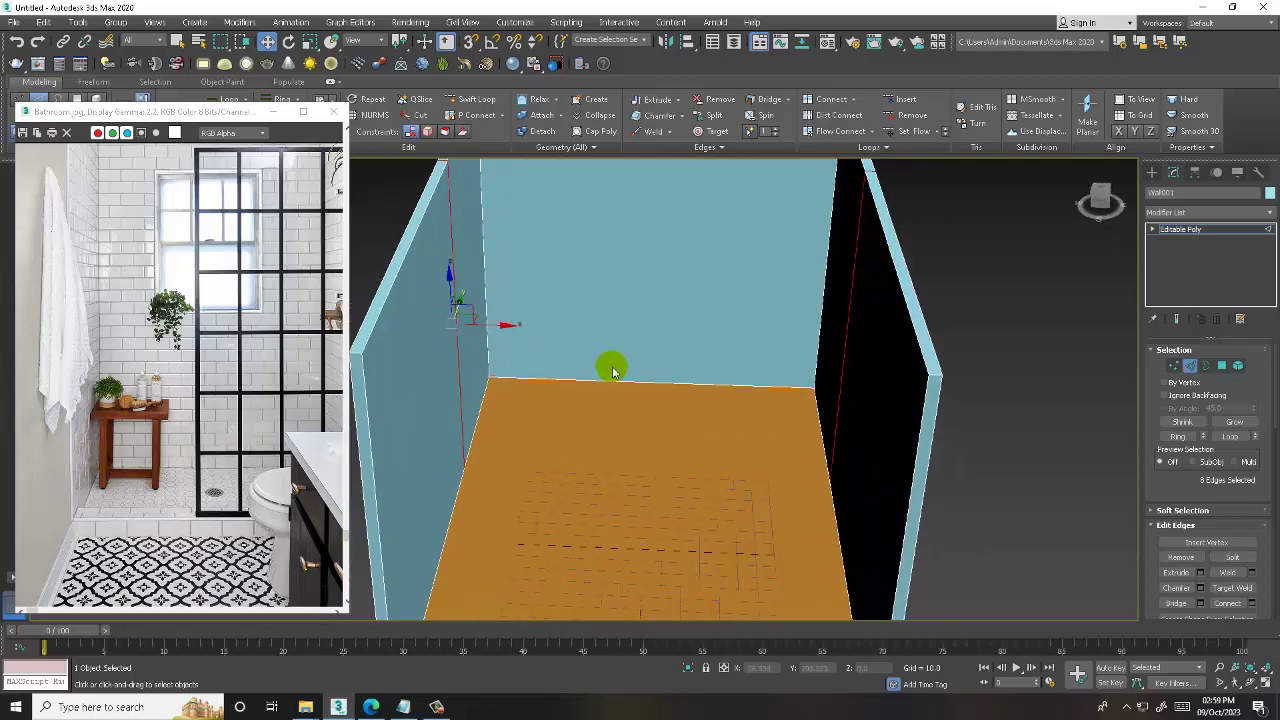
{"action": "left_click", "coordinate": [642, 443]}
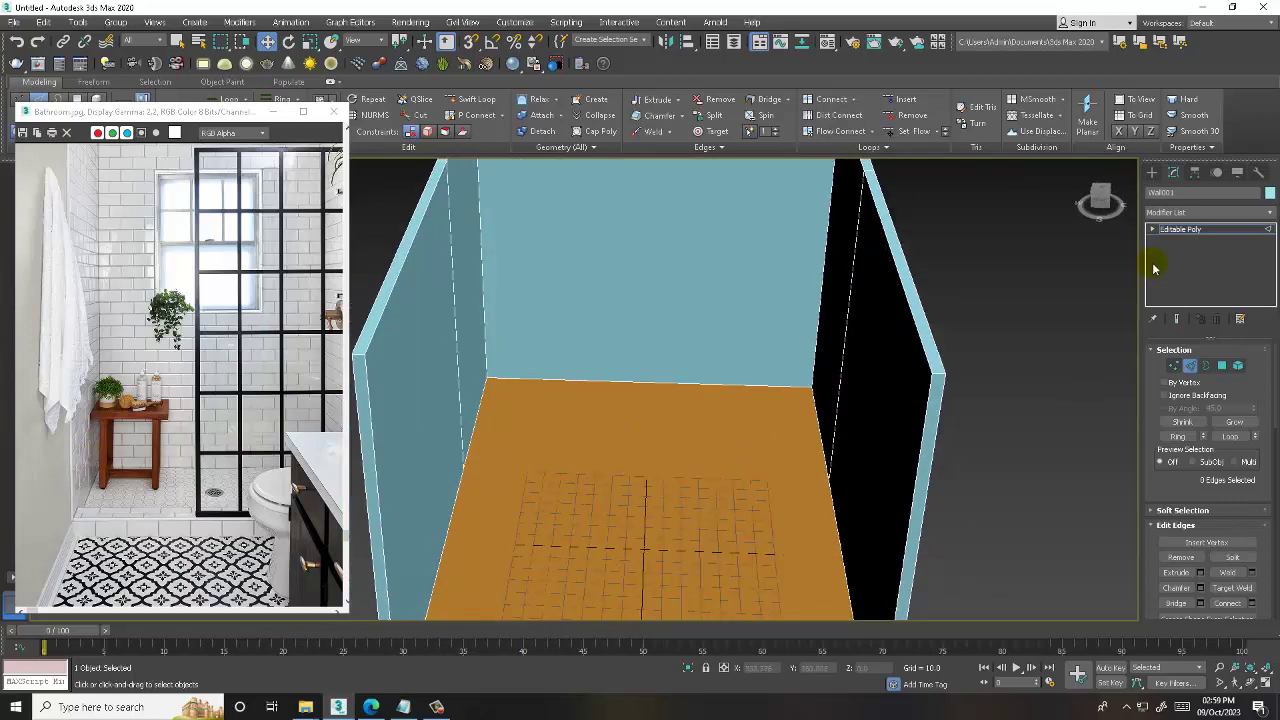
{"action": "left_click", "coordinate": [1212, 237]}
{"action": "left_click", "coordinate": [705, 468]}
- In a maximized Top view, add a Swift Loop across the floor near the back wall
{"action": "key", "text": "alt+w"}
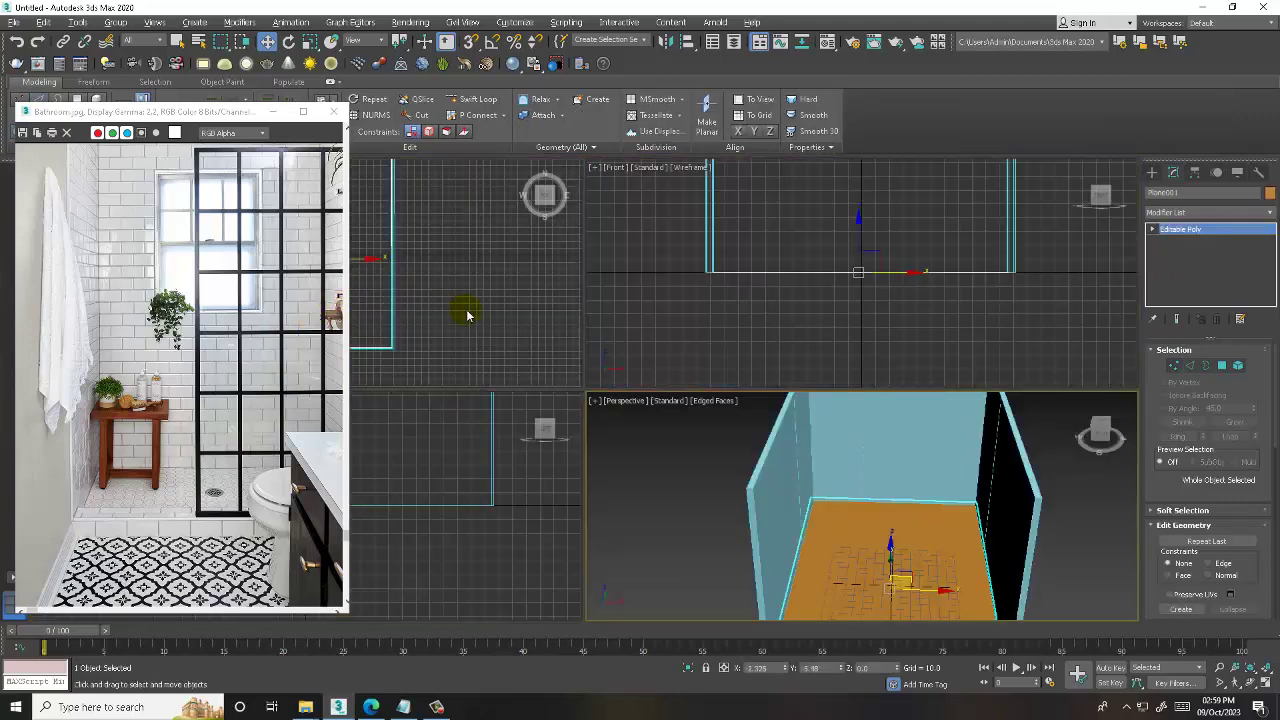
{"action": "middle_click", "coordinate": [452, 310]}
{"action": "key", "text": "alt+w"}
{"action": "scroll", "coordinate": [630, 315], "scroll_direction": "down", "scroll_amount": 2}
{"action": "scroll", "coordinate": [657, 323], "scroll_direction": "down", "scroll_amount": 2}
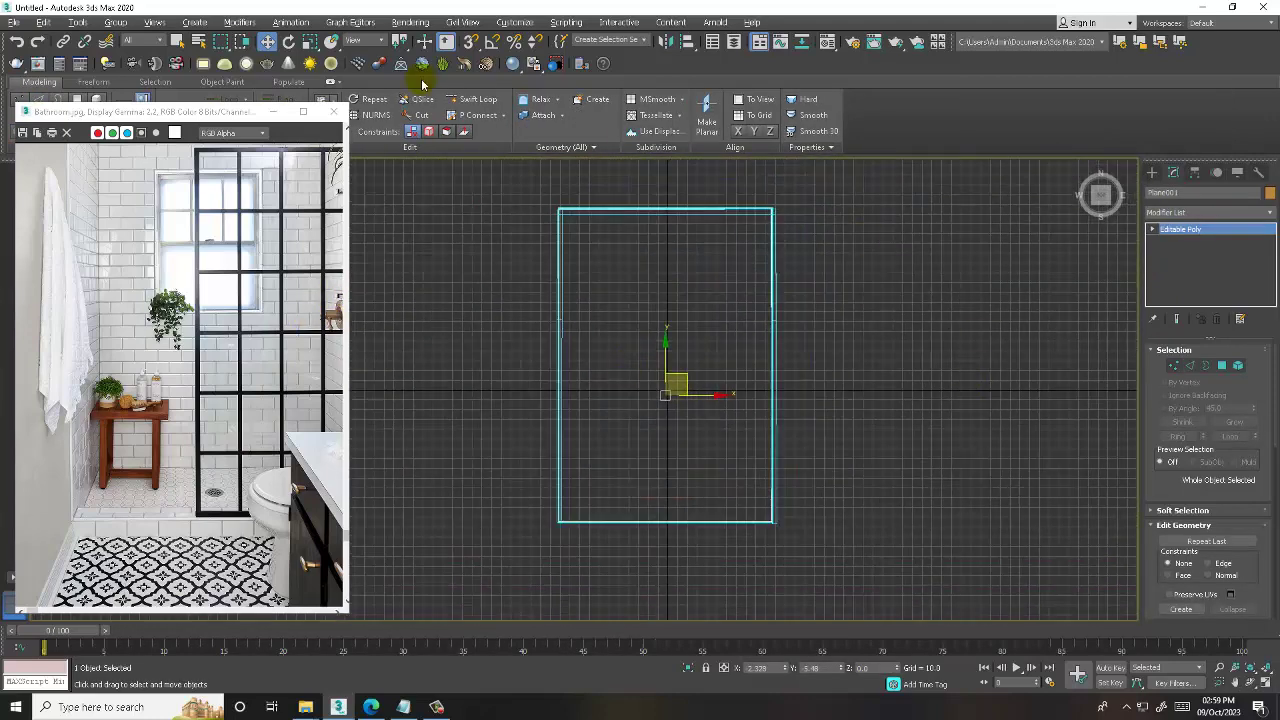
{"action": "left_click", "coordinate": [493, 104]}
{"action": "scroll", "coordinate": [743, 337], "scroll_direction": "up", "scroll_amount": 4}
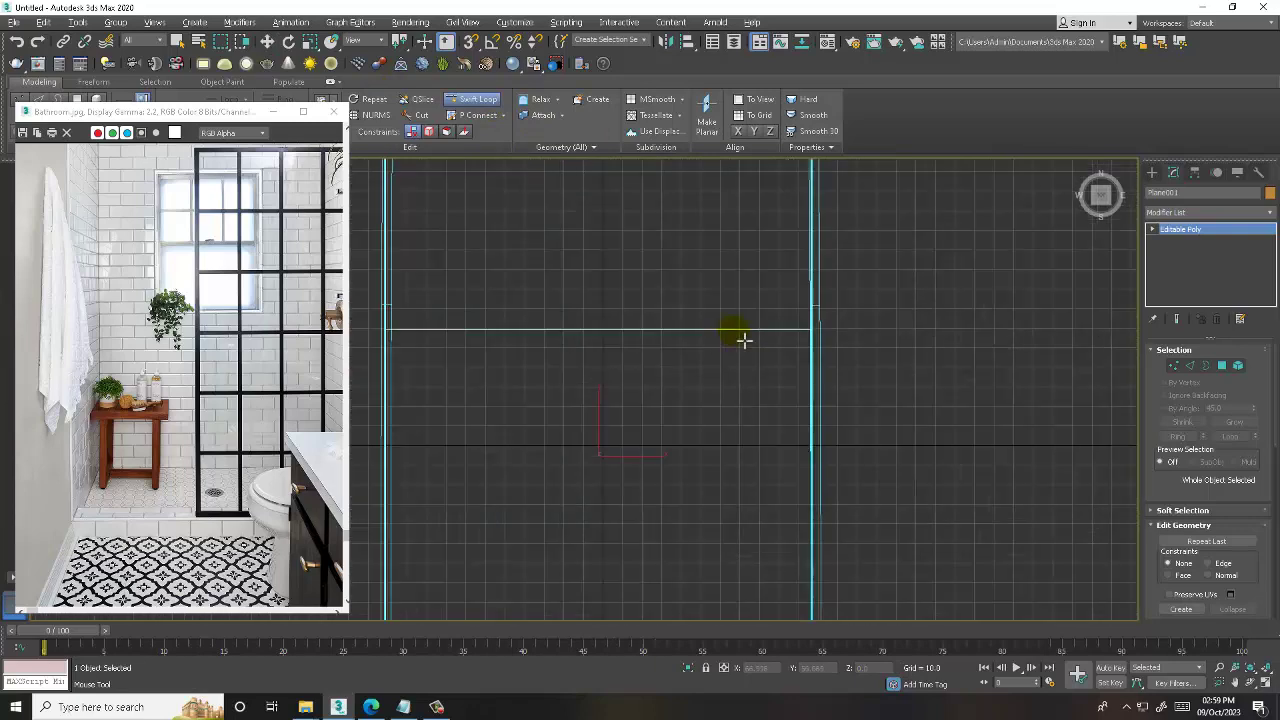
{"action": "left_click", "coordinate": [532, 310]}
{"action": "key", "text": "w"}
- Extrude the floor's back polygon into a thin shower-base slab
{"action": "key", "text": "alt+w"}
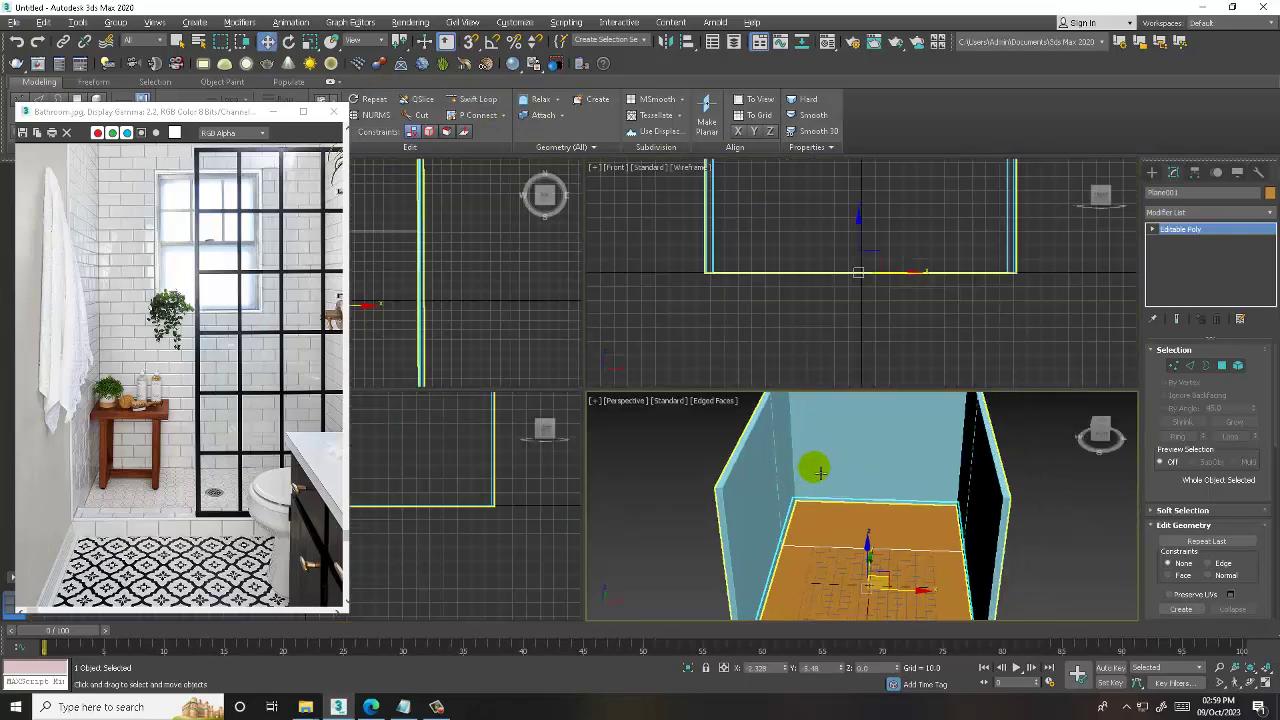
{"action": "key", "text": "alt+w"}
{"action": "middle_click_drag", "start_coordinate": [738, 459], "coordinate": [743, 450], "text": "alt"}
{"action": "key", "text": "4"}
{"action": "left_click", "coordinate": [609, 457]}
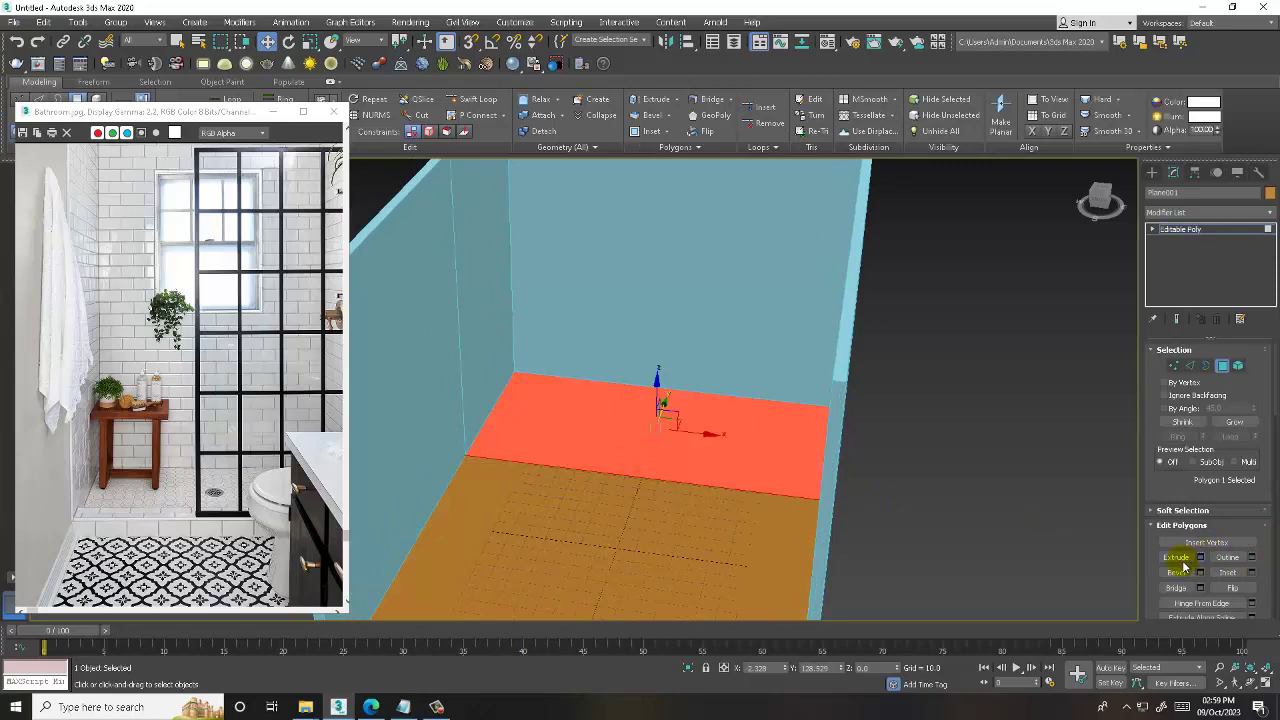
{"action": "left_click", "coordinate": [1200, 557]}
{"action": "middle_click_drag", "start_coordinate": [594, 430], "coordinate": [591, 435], "text": "alt"}
{"action": "left_click_drag", "start_coordinate": [599, 420], "coordinate": [600, 440]}
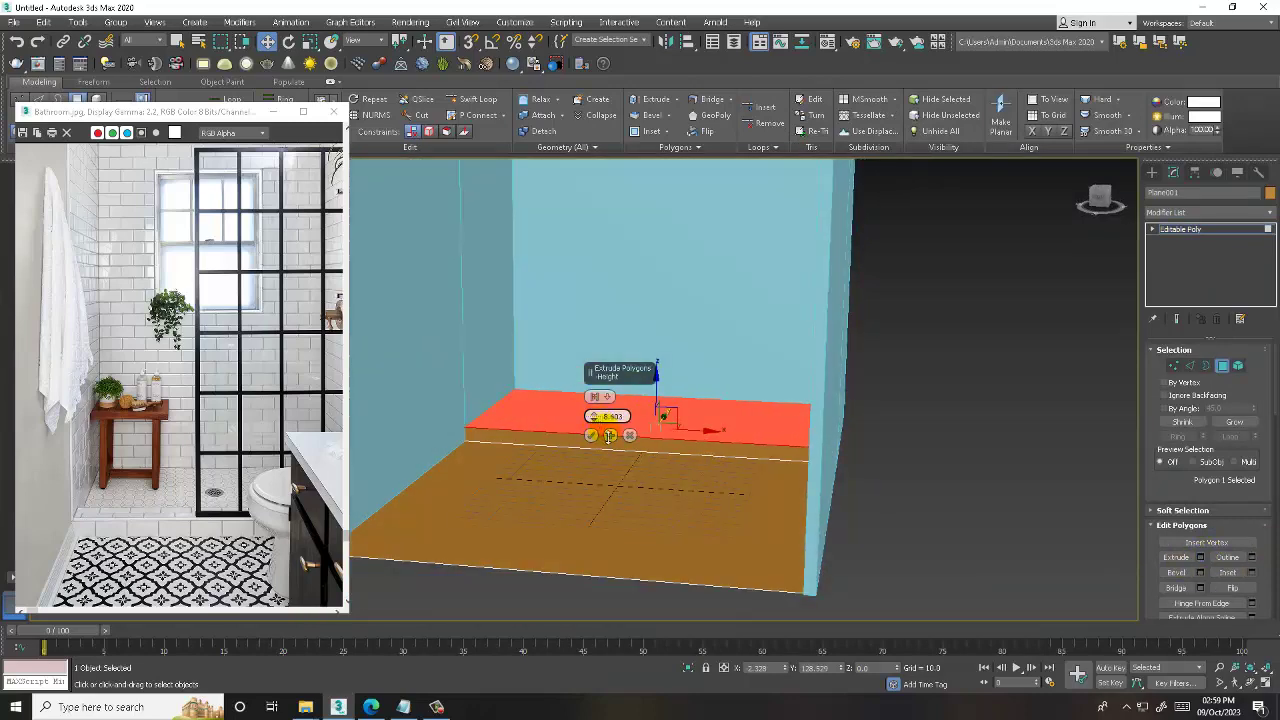
{"action": "left_click", "coordinate": [591, 435]}
- Orbit around the room, pan the reference photo to the shower area, and switch to Front view
{"action": "mouse_move", "coordinate": [591, 440]}
{"action": "middle_mouse_down", "text": "alt"}
{"action": "mouse_move", "coordinate": [800, 435]}
{"action": "mouse_move", "coordinate": [736, 412]}
{"action": "middle_mouse_up", "text": "alt"}
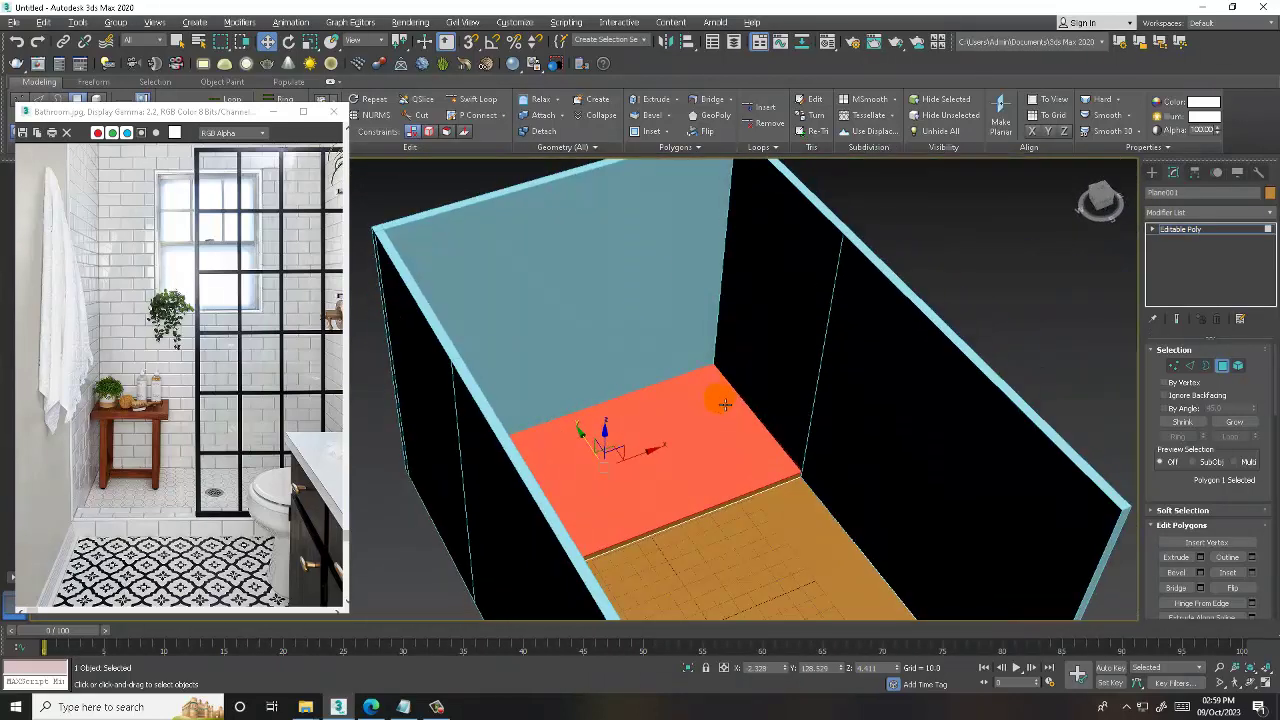
{"action": "middle_click_drag", "start_coordinate": [297, 361], "coordinate": [221, 342]}
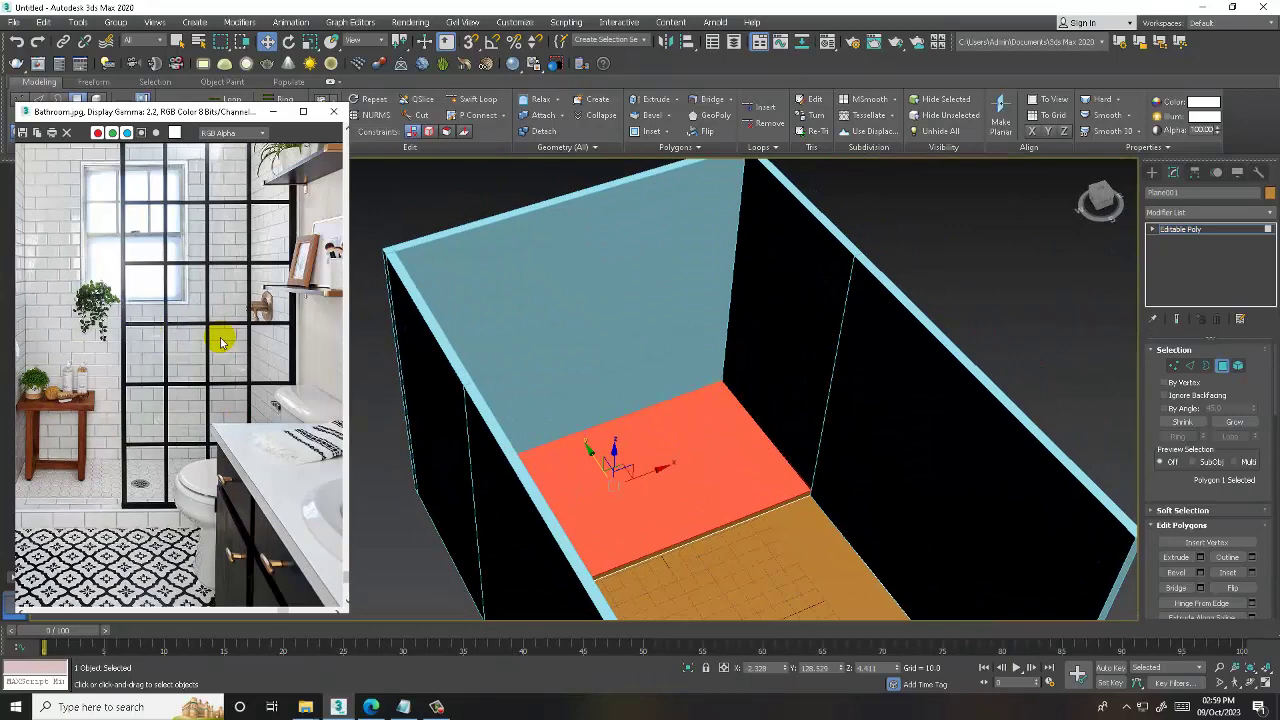
{"action": "mouse_move", "coordinate": [742, 430]}
{"action": "middle_mouse_down", "text": "alt"}
{"action": "mouse_move", "coordinate": [720, 354]}
{"action": "mouse_move", "coordinate": [686, 363]}
{"action": "mouse_move", "coordinate": [692, 322]}
{"action": "middle_mouse_up", "text": "alt"}
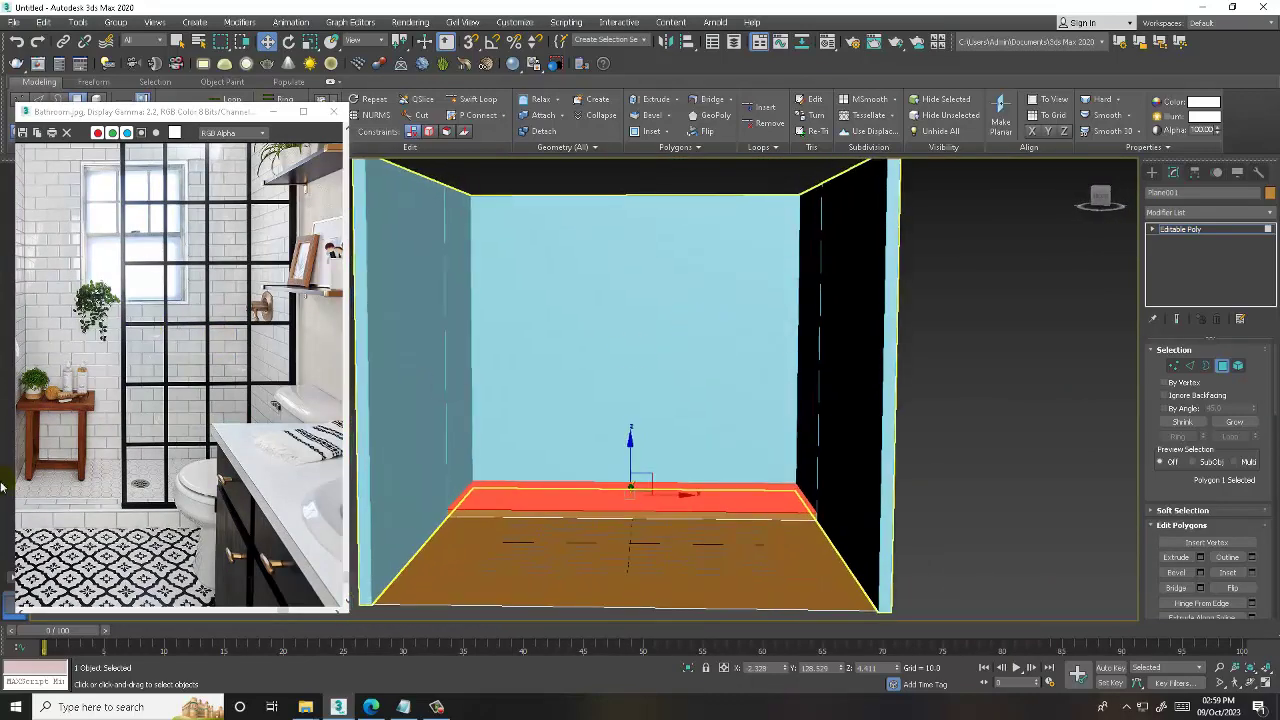
{"action": "scroll", "coordinate": [96, 424], "scroll_direction": "down", "scroll_amount": 3}
{"action": "middle_click_drag", "start_coordinate": [714, 477], "coordinate": [600, 450], "text": "alt"}
{"action": "scroll", "coordinate": [185, 436], "scroll_direction": "up", "scroll_amount": 3}
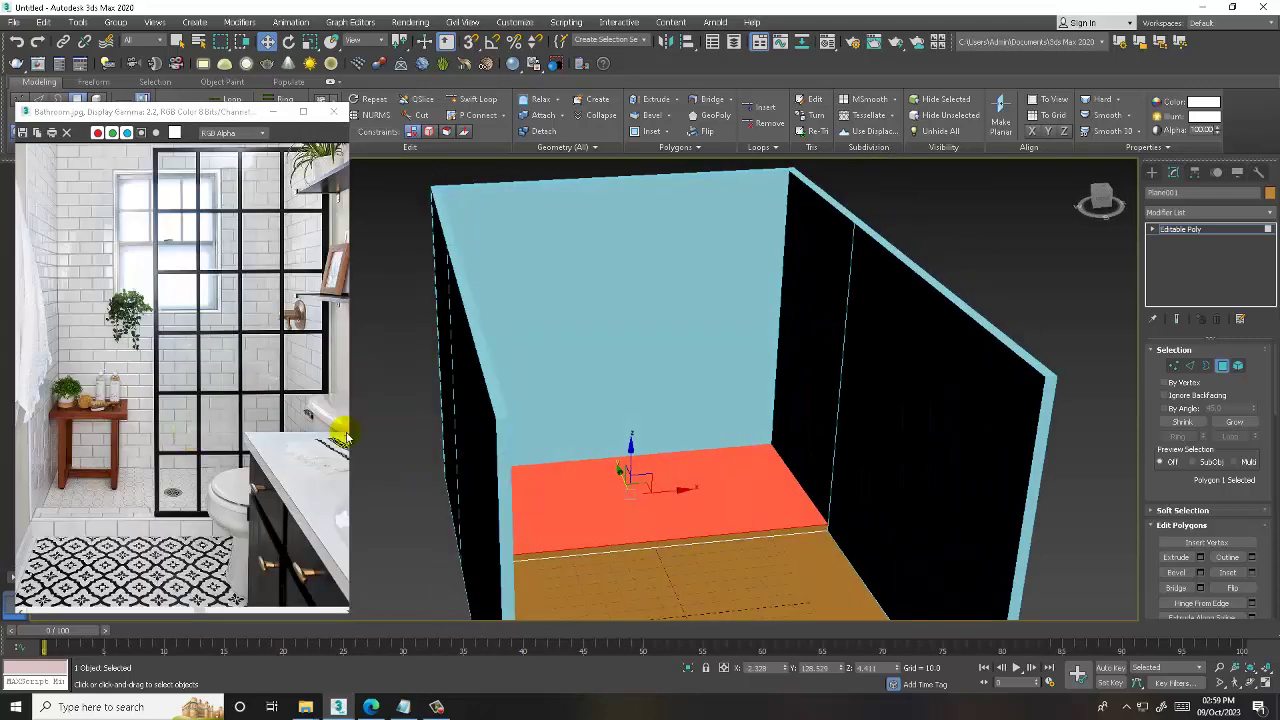
{"action": "key", "text": "shift+z"}
- Connect Wall001's vertical edges into a horizontal edge loop and raise it up the walls
{"action": "left_click", "coordinate": [1210, 230]}
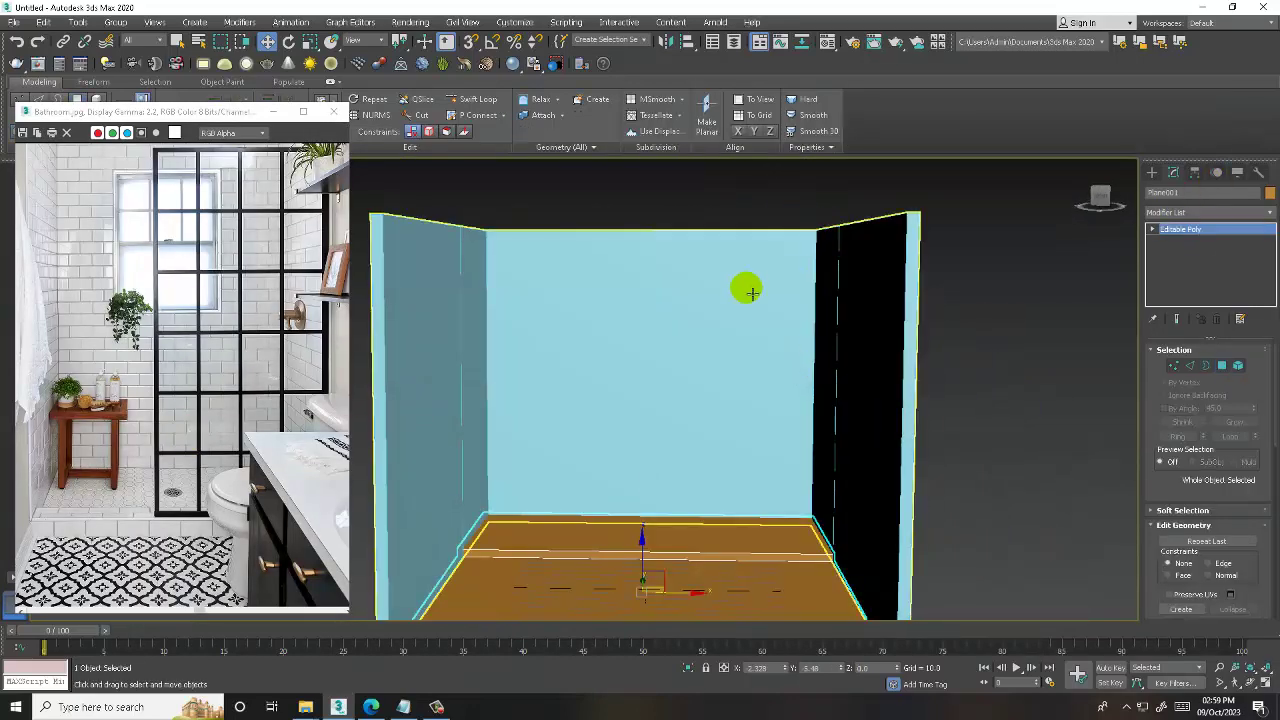
{"action": "left_click", "coordinate": [751, 291]}
{"action": "left_click", "coordinate": [477, 99]}
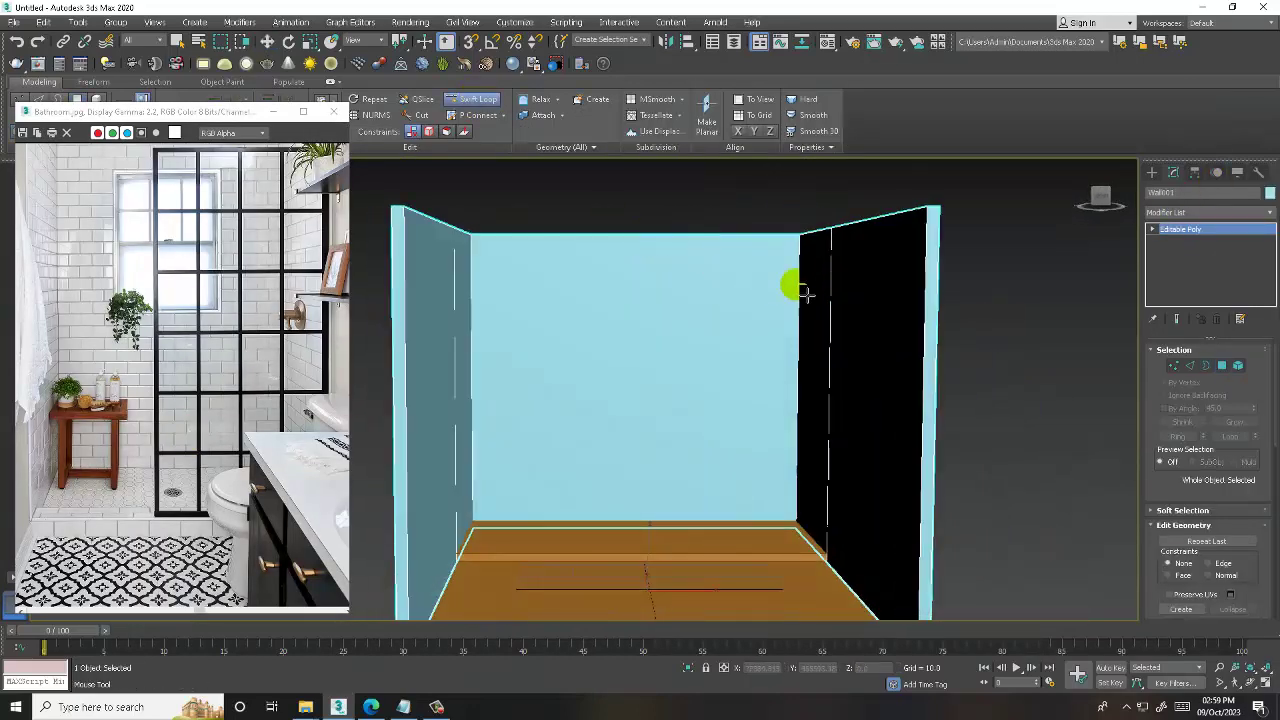
{"action": "right_click", "coordinate": [734, 308]}
{"action": "key", "text": "2"}
{"action": "scroll", "coordinate": [551, 330], "scroll_direction": "down", "scroll_amount": 5}
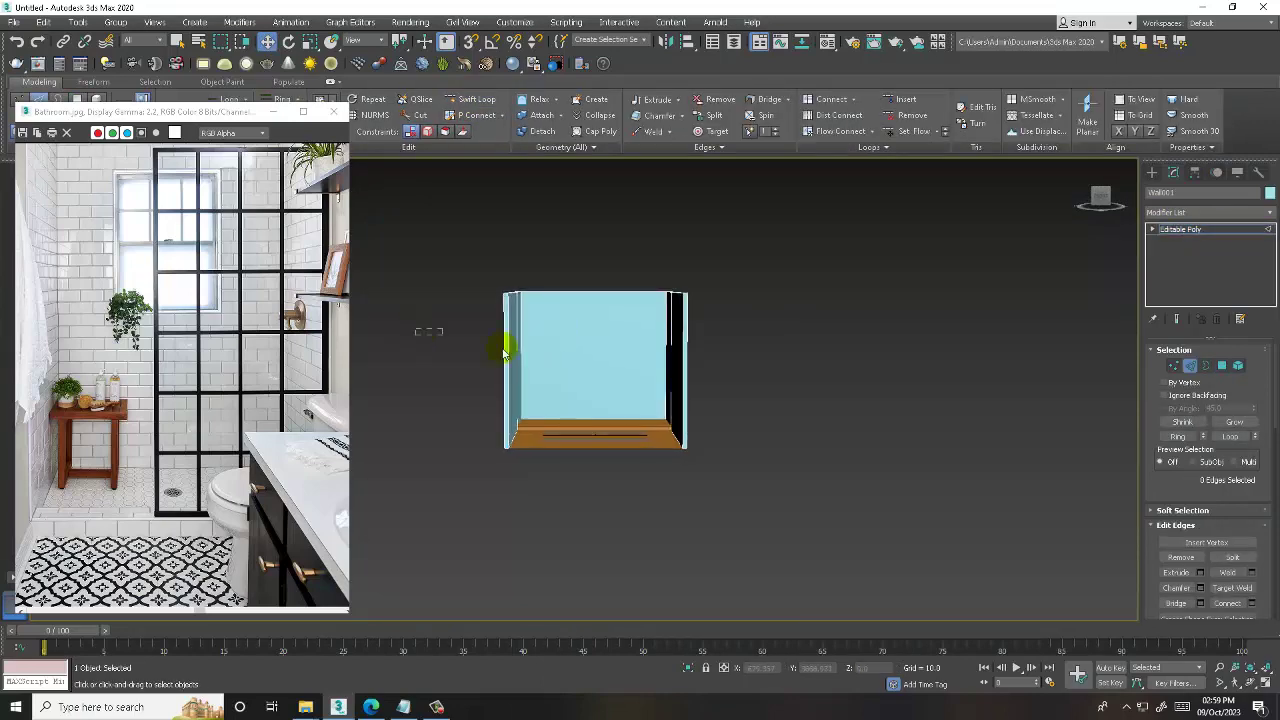
{"action": "double_click", "coordinate": [686, 368]}
{"action": "scroll", "coordinate": [697, 371], "scroll_direction": "up", "scroll_amount": 3}
{"action": "middle_click_drag", "start_coordinate": [791, 400], "coordinate": [980, 385]}
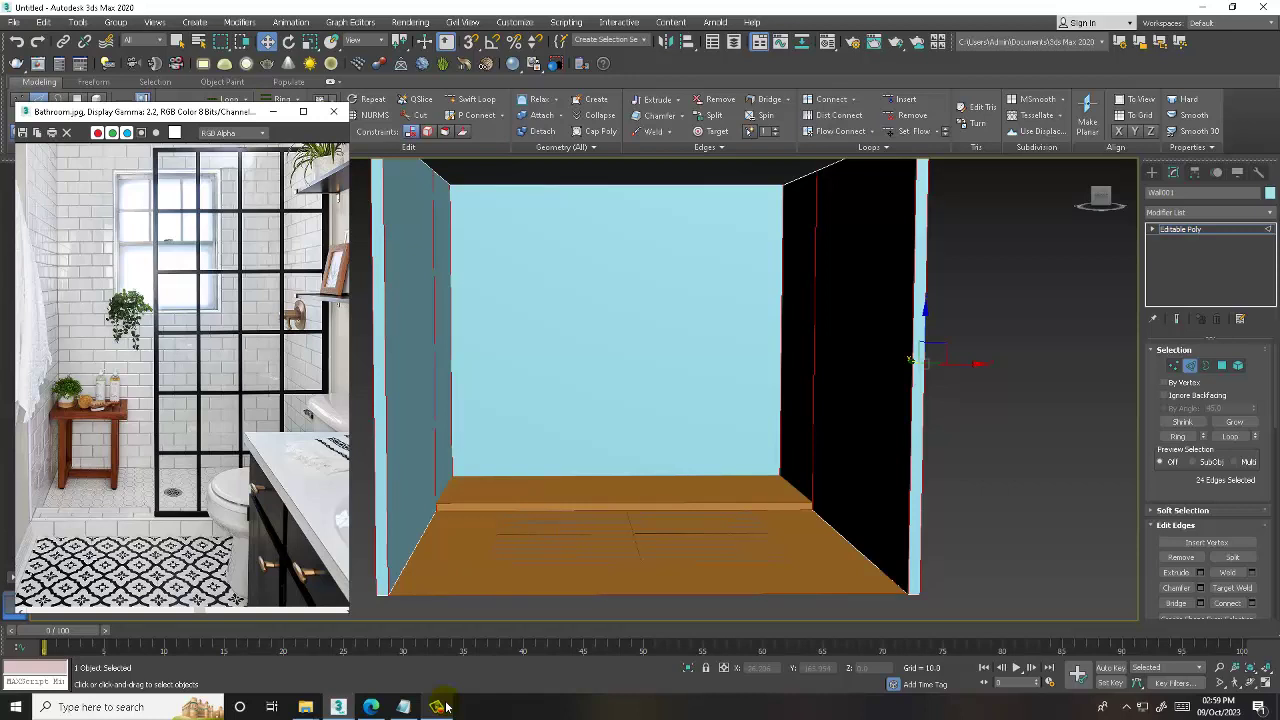
{"action": "left_click", "coordinate": [1252, 604]}
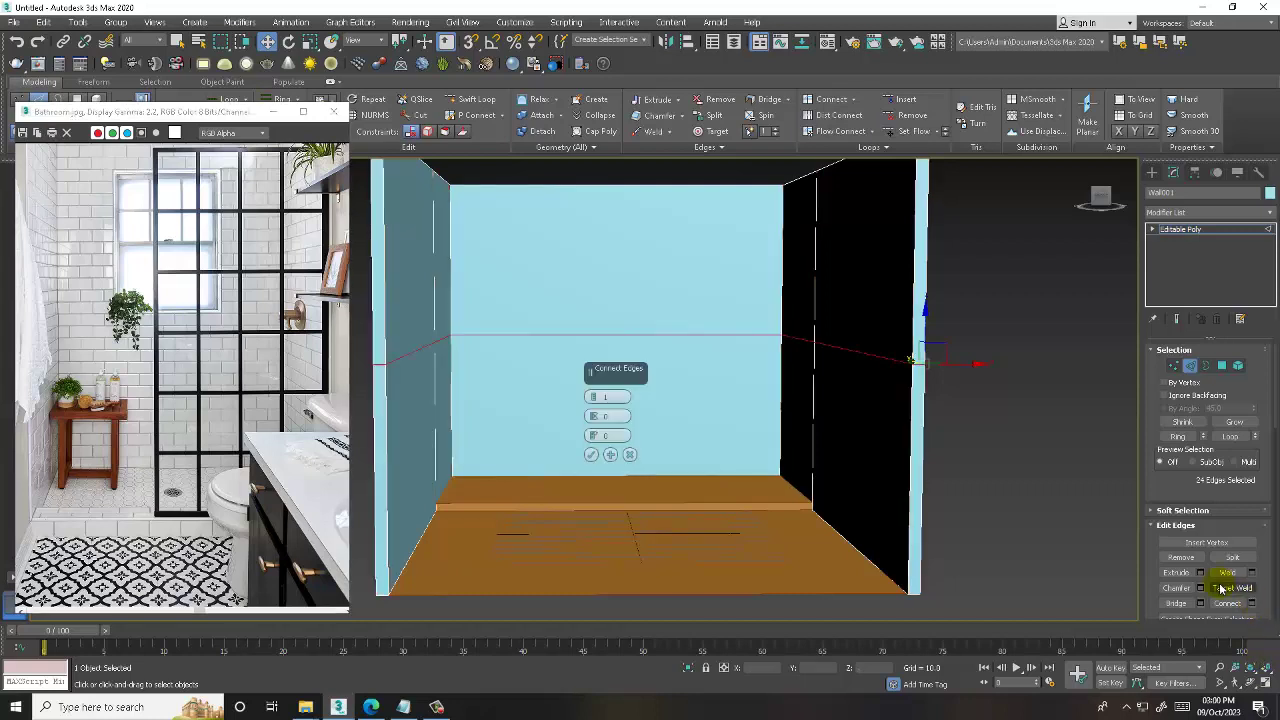
{"action": "left_click", "coordinate": [614, 449]}
{"action": "left_click_drag", "start_coordinate": [449, 277], "coordinate": [446, 168]}
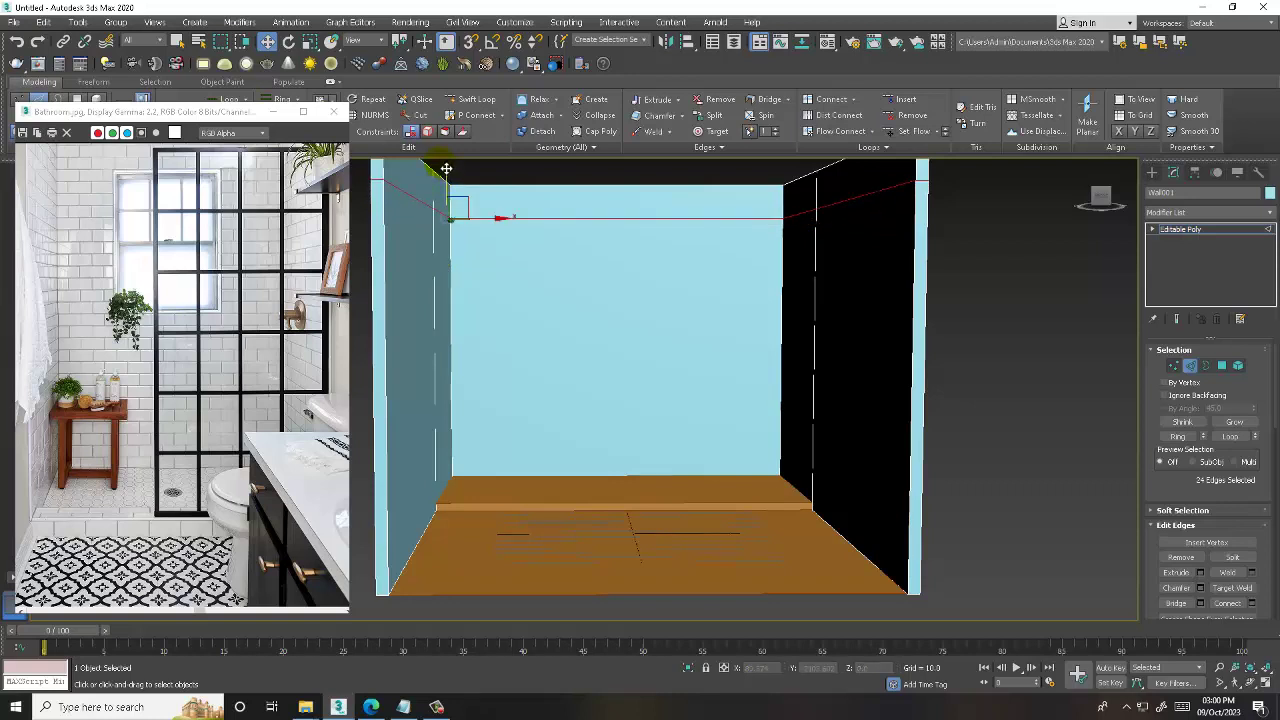
- Add a second horizontal edge loop across the walls and raise it slightly
{"action": "middle_click_drag", "start_coordinate": [603, 327], "coordinate": [641, 342]}
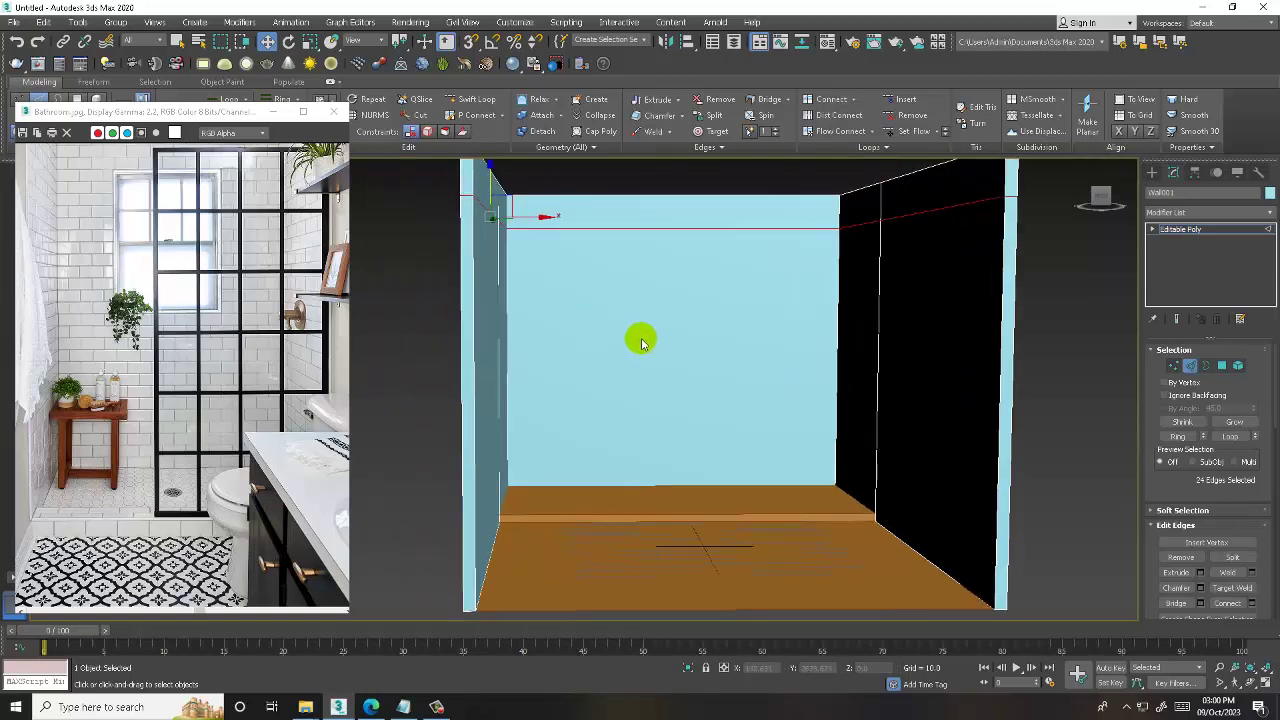
{"action": "left_click_drag", "start_coordinate": [1001, 352], "coordinate": [1003, 356]}
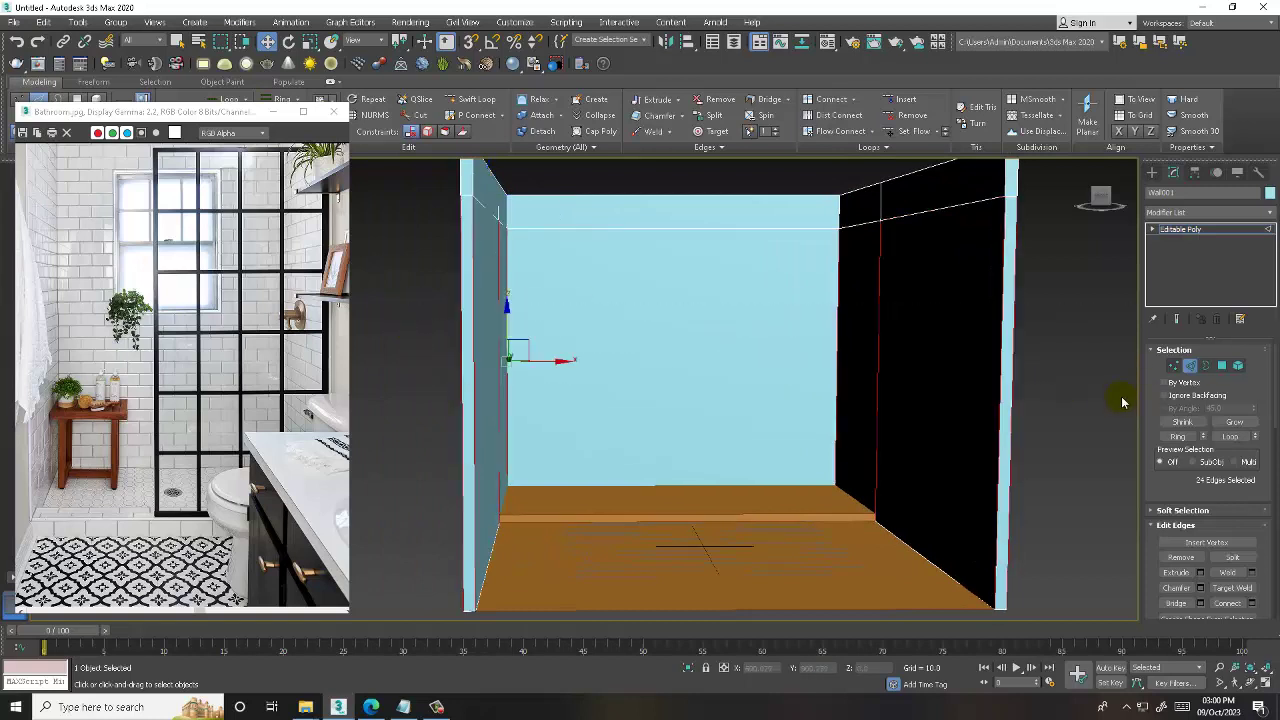
{"action": "left_click", "coordinate": [1250, 603]}
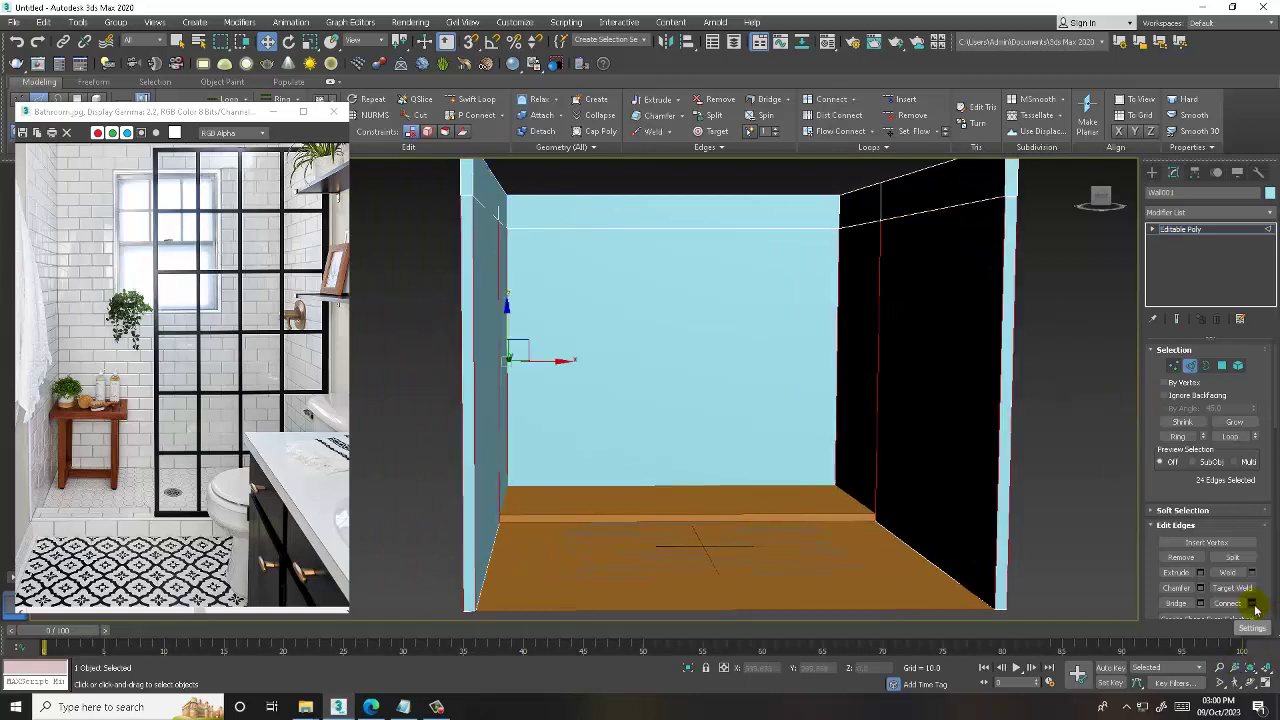
{"action": "left_click", "coordinate": [592, 459]}
{"action": "middle_click_drag", "start_coordinate": [592, 459], "coordinate": [882, 338], "text": "alt"}
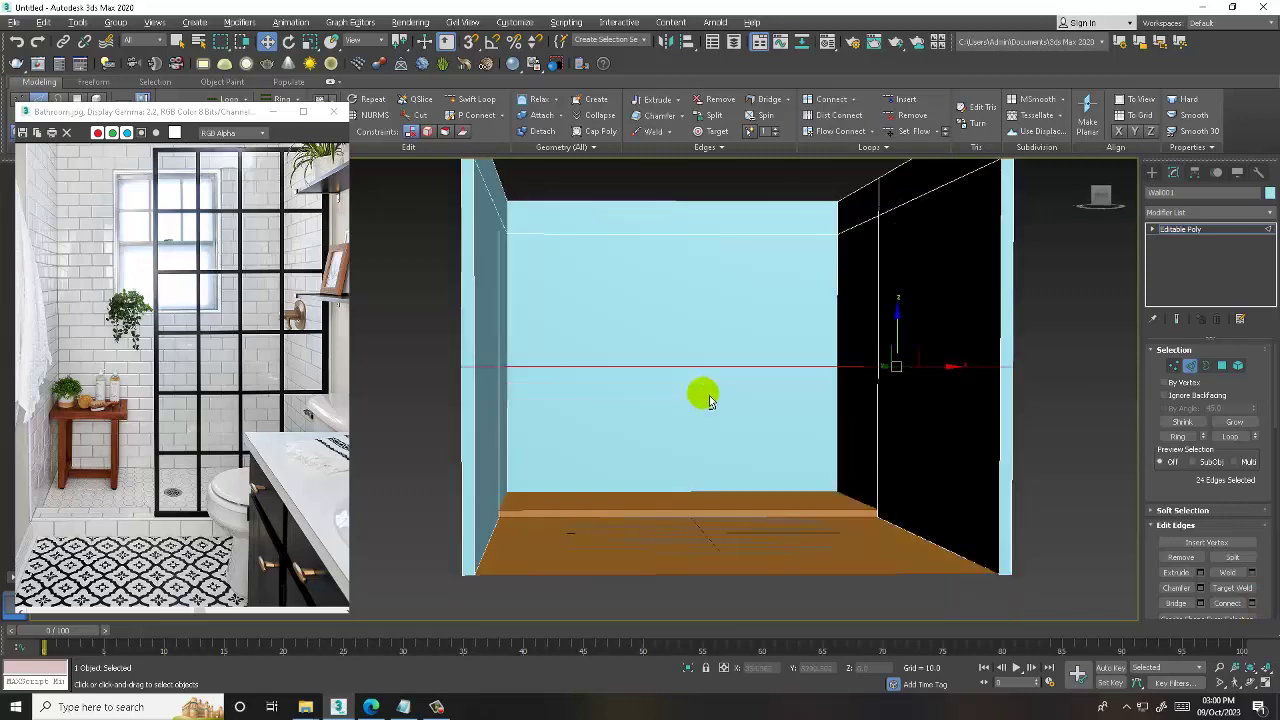
{"action": "left_click_drag", "start_coordinate": [853, 331], "coordinate": [854, 314]}
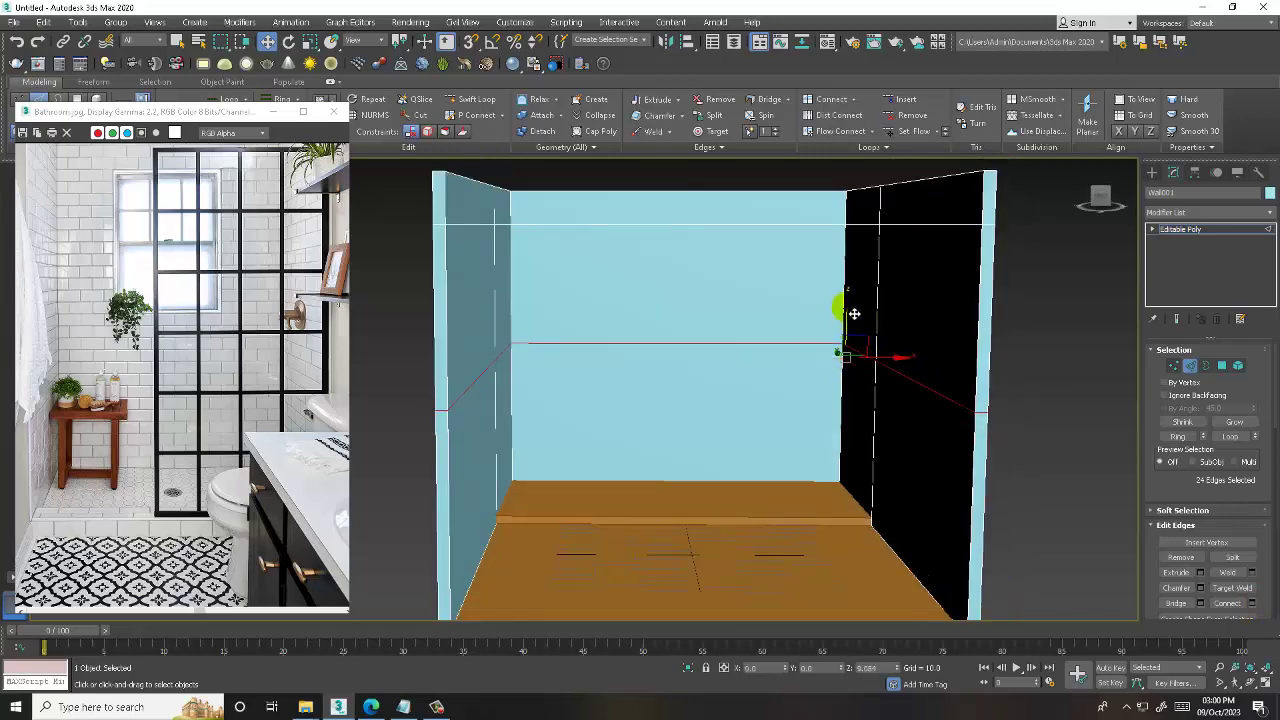
{"action": "middle_click_drag", "start_coordinate": [855, 313], "coordinate": [852, 308], "text": "alt"}
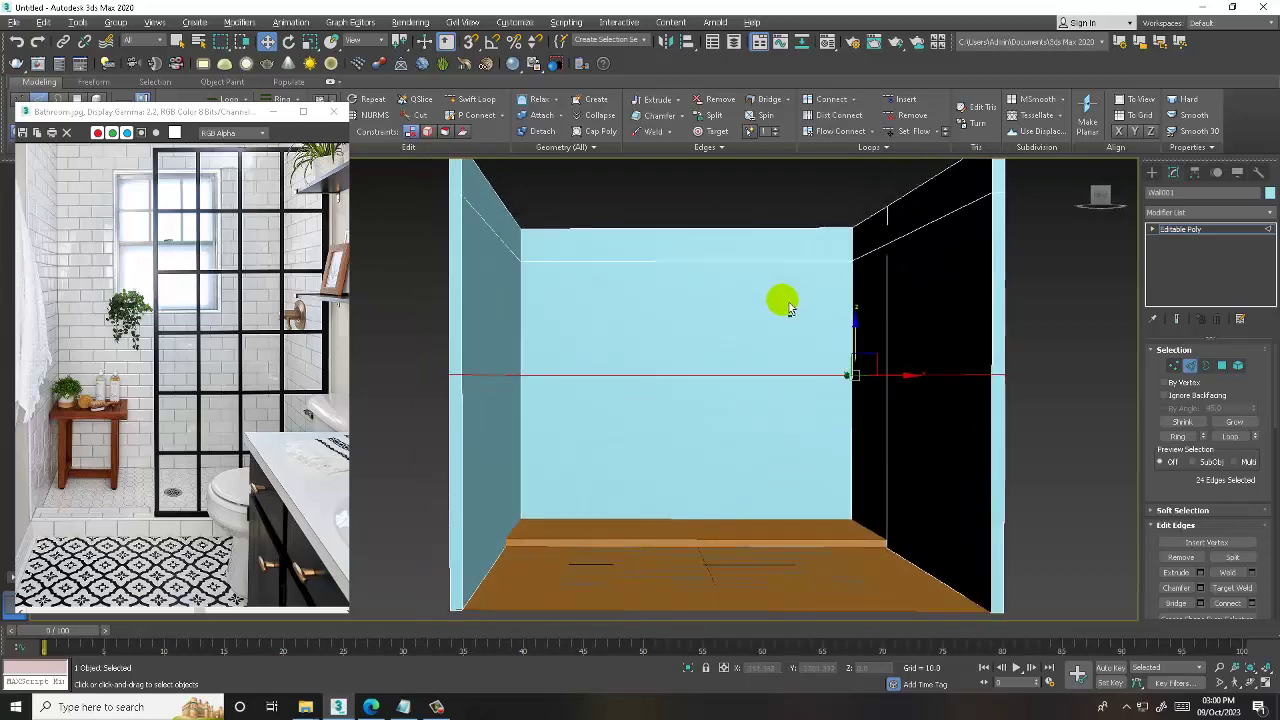
{"action": "scroll", "coordinate": [722, 311], "scroll_direction": "down", "scroll_amount": 3}
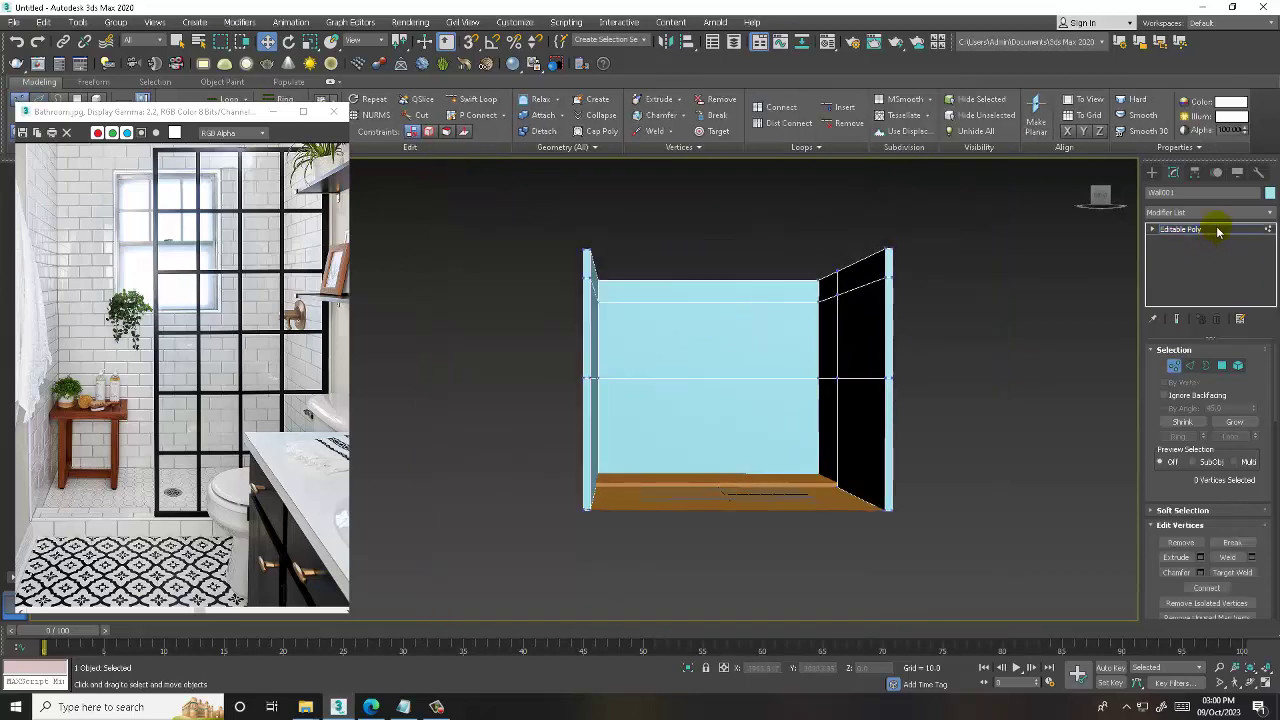
- Raise the walls' top vertices on Z to make the walls taller
{"action": "left_click", "coordinate": [1185, 232]}
{"action": "middle_click_drag", "start_coordinate": [640, 300], "coordinate": [617, 286], "text": "alt"}
{"action": "key", "text": "1"}
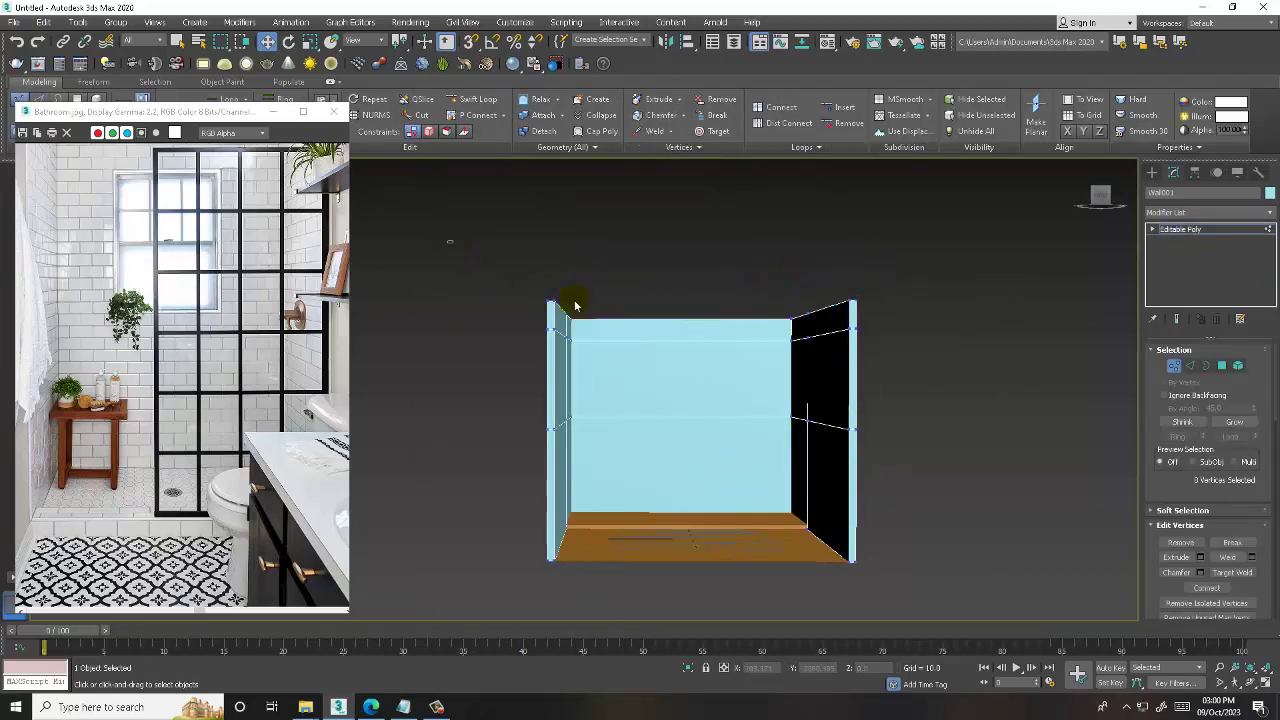
{"action": "left_click_drag", "start_coordinate": [689, 289], "coordinate": [685, 250]}
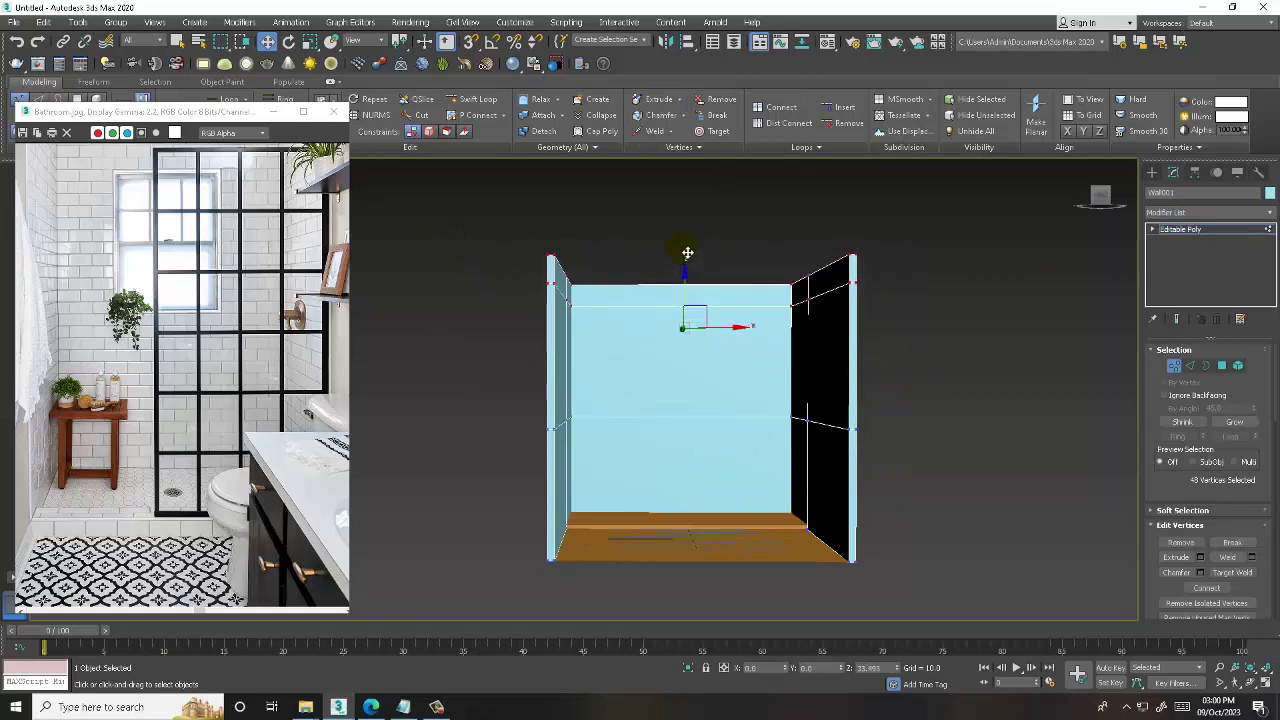
- In the maximized Front view, move the middle row of wall vertices higher
{"action": "key", "text": "alt+w"}
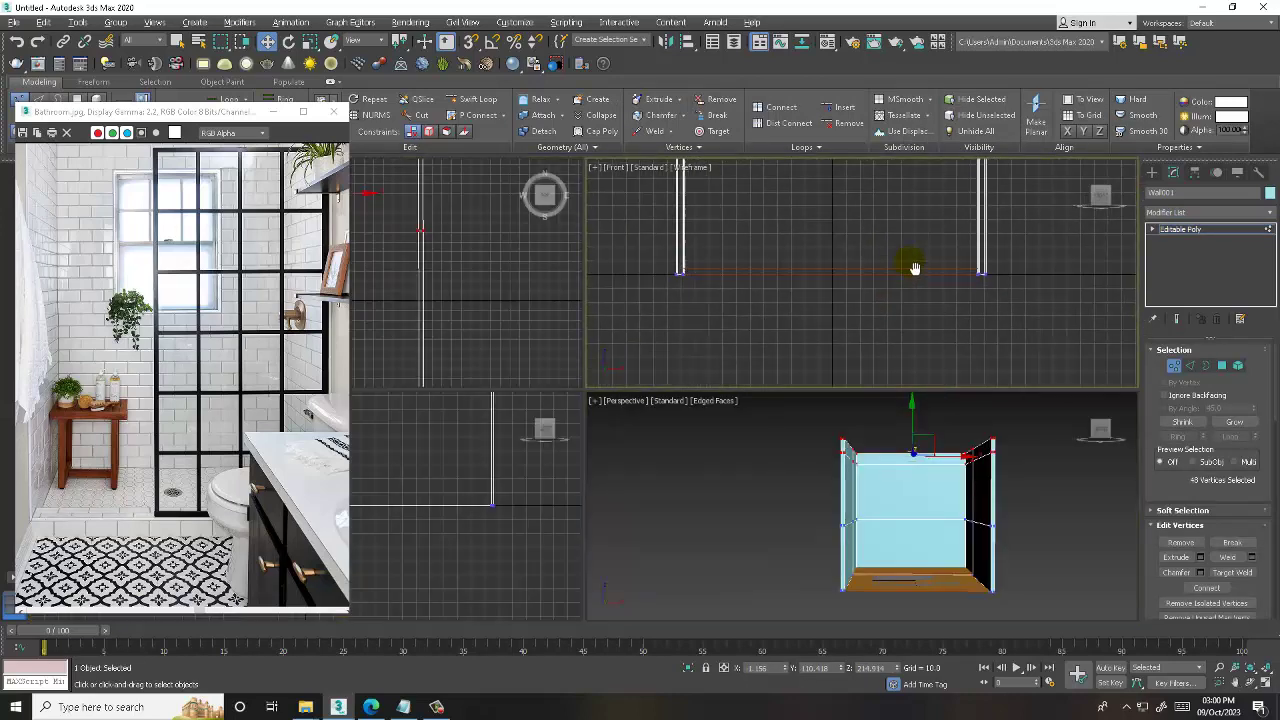
{"action": "key", "text": "alt+w"}
{"action": "scroll", "coordinate": [660, 365], "scroll_direction": "down", "scroll_amount": 3}
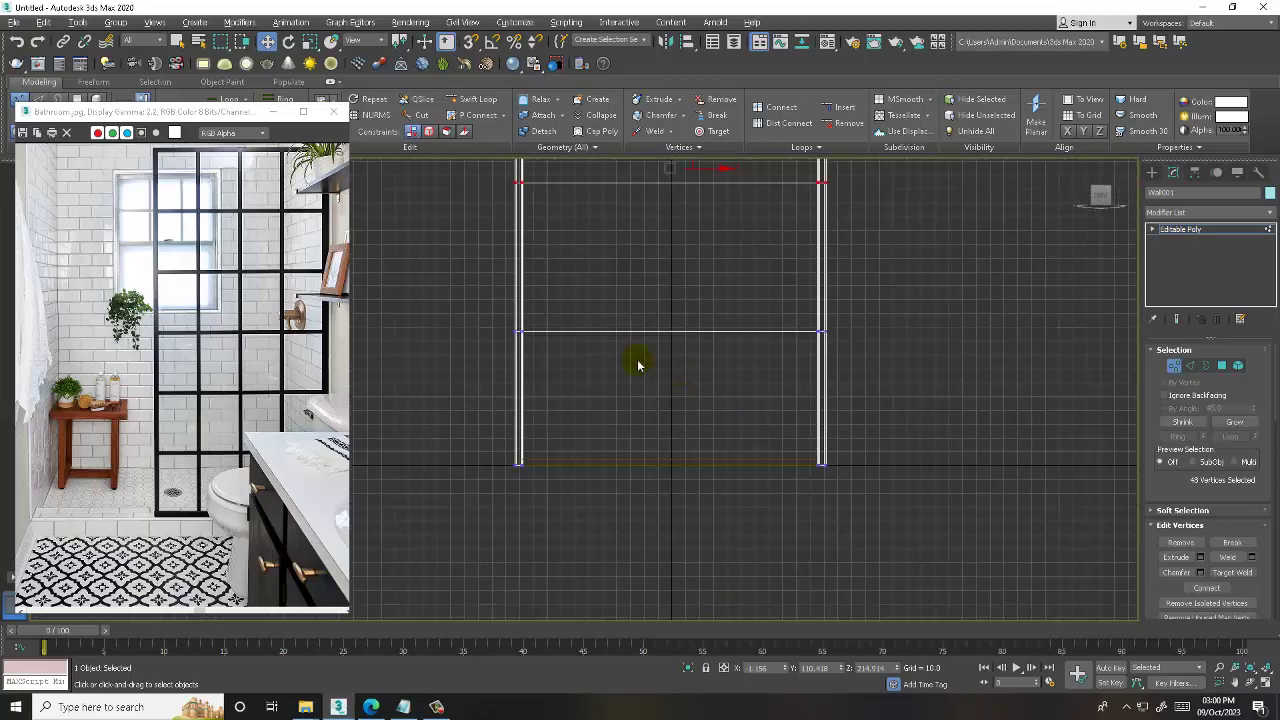
{"action": "left_click_drag", "start_coordinate": [500, 305], "coordinate": [840, 350]}
{"action": "left_click_drag", "start_coordinate": [677, 303], "coordinate": [677, 269]}
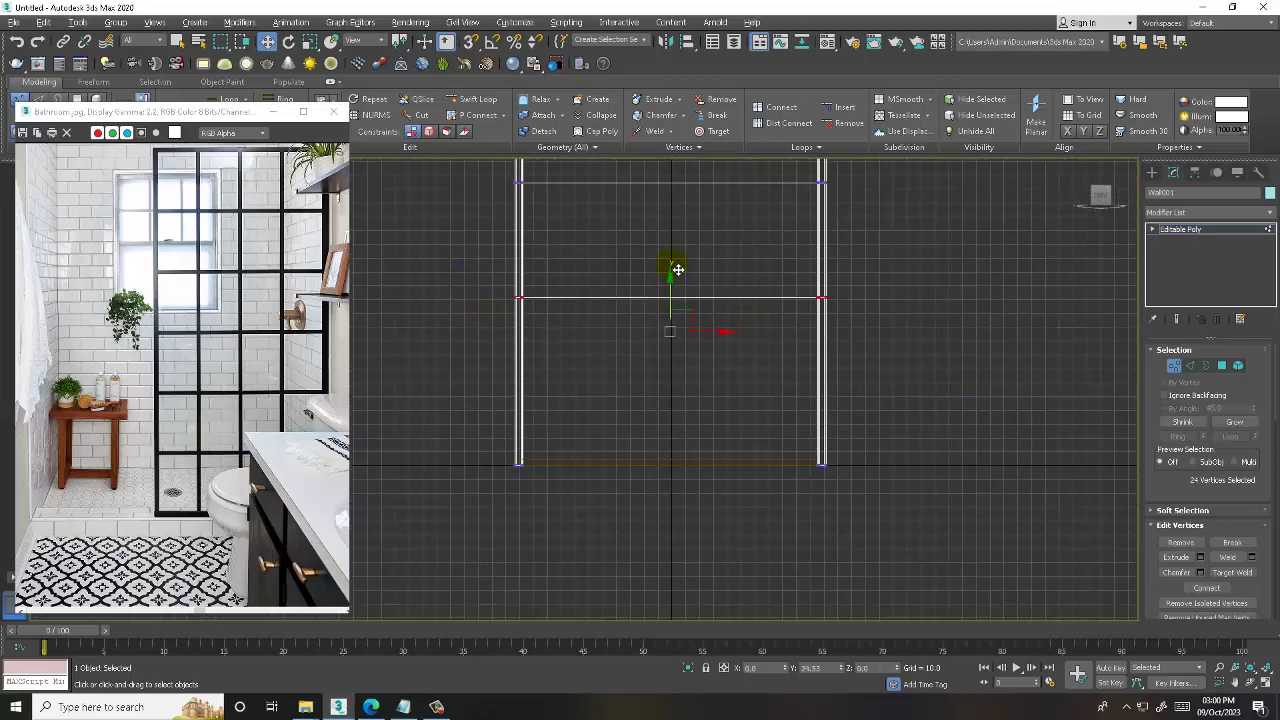
{"action": "key", "text": "alt+w"}
{"action": "key", "text": "alt+w"}
{"action": "scroll", "coordinate": [789, 434], "scroll_direction": "up", "scroll_amount": 3}
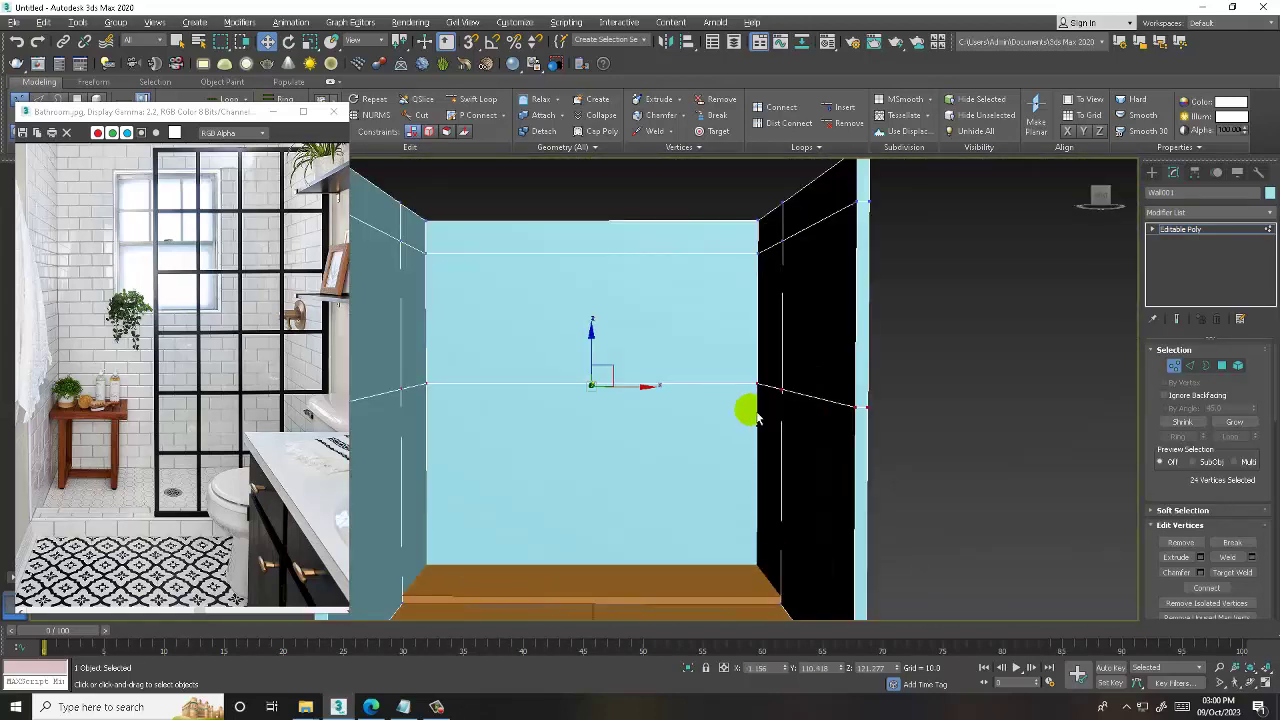
{"action": "scroll", "coordinate": [728, 397], "scroll_direction": "down", "scroll_amount": 2}
- Return to edge mode and bring up the Save File As dialog
{"action": "key", "text": "2"}
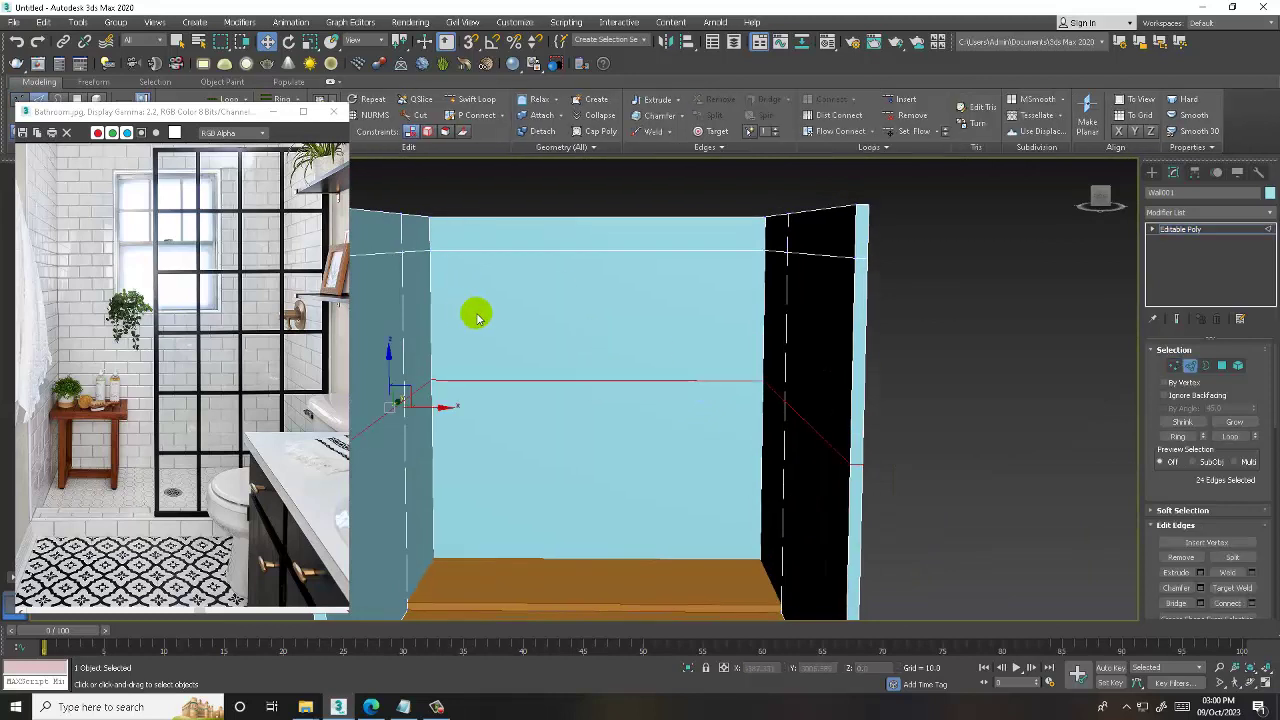
{"action": "scroll", "coordinate": [490, 308], "scroll_direction": "down", "scroll_amount": 3}
{"action": "key", "text": "ctrl+s"}
- Save the scene as bathroom.max in This PC > DATA (E:) > STAFF > Kayo
{"action": "left_click", "coordinate": [40, 207]}
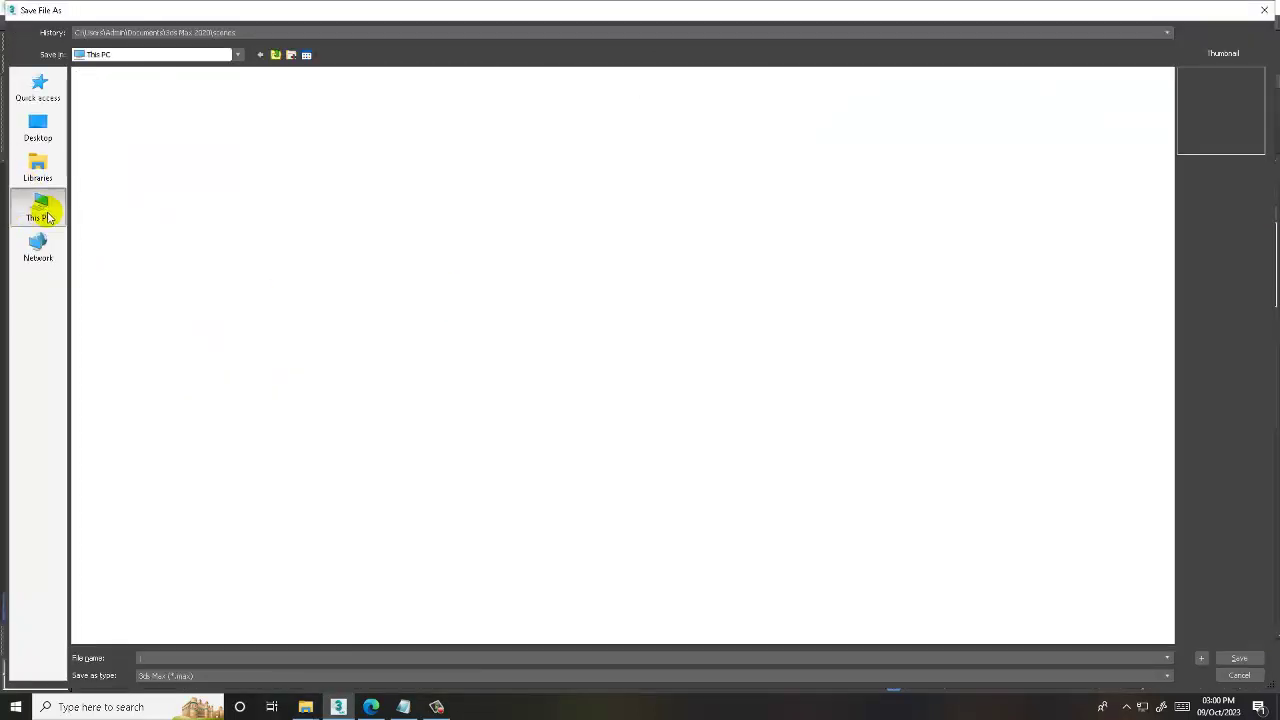
{"action": "double_click", "coordinate": [286, 167]}
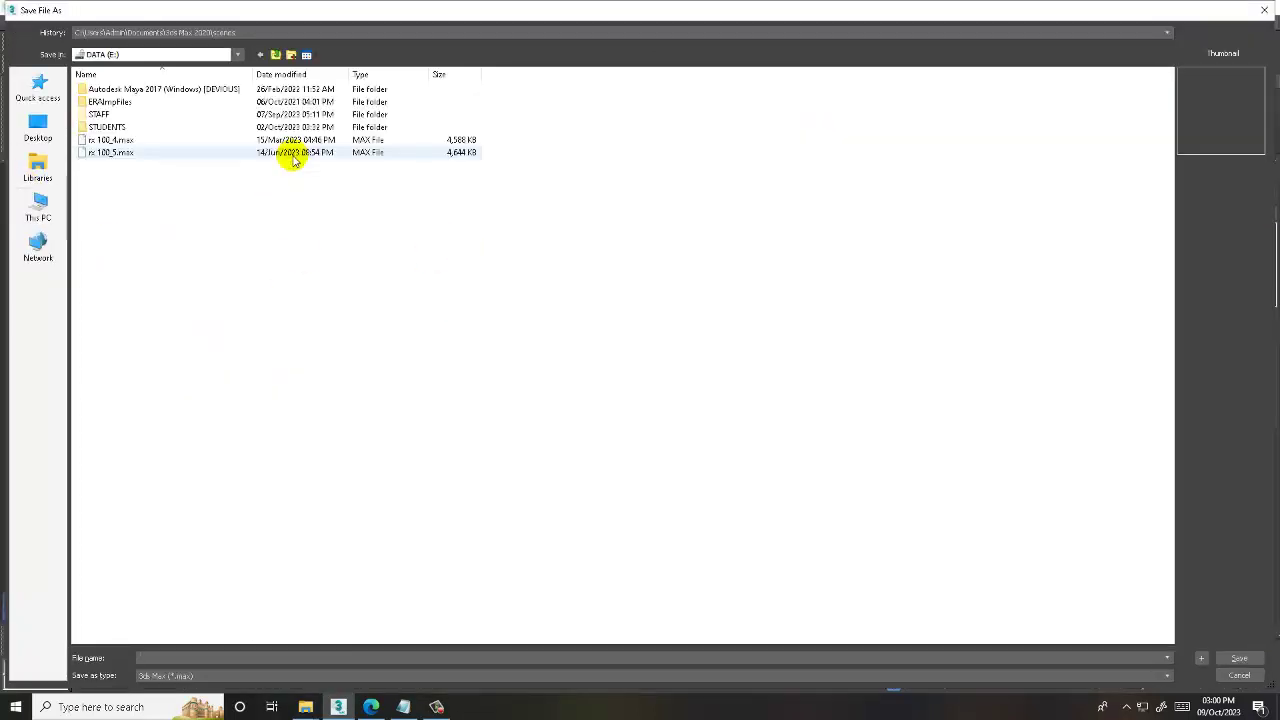
{"action": "double_click", "coordinate": [166, 114]}
{"action": "double_click", "coordinate": [130, 102]}
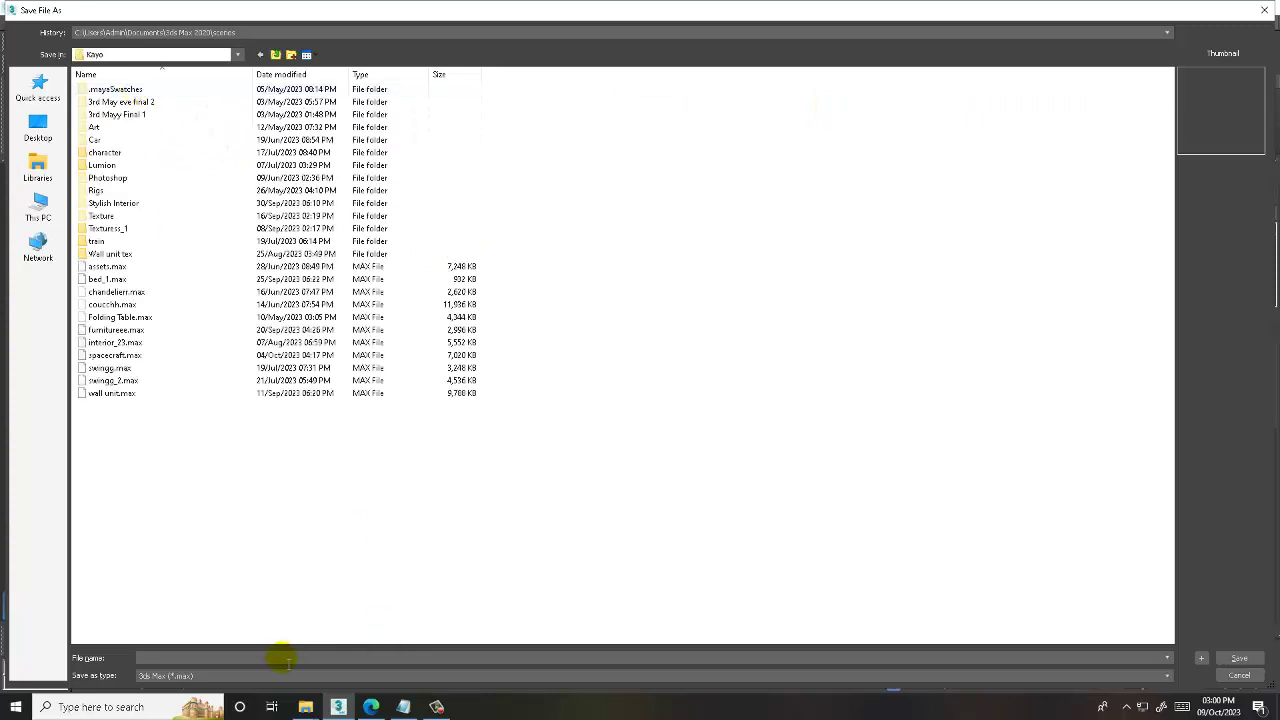
{"action": "type", "text": "bathroom"}
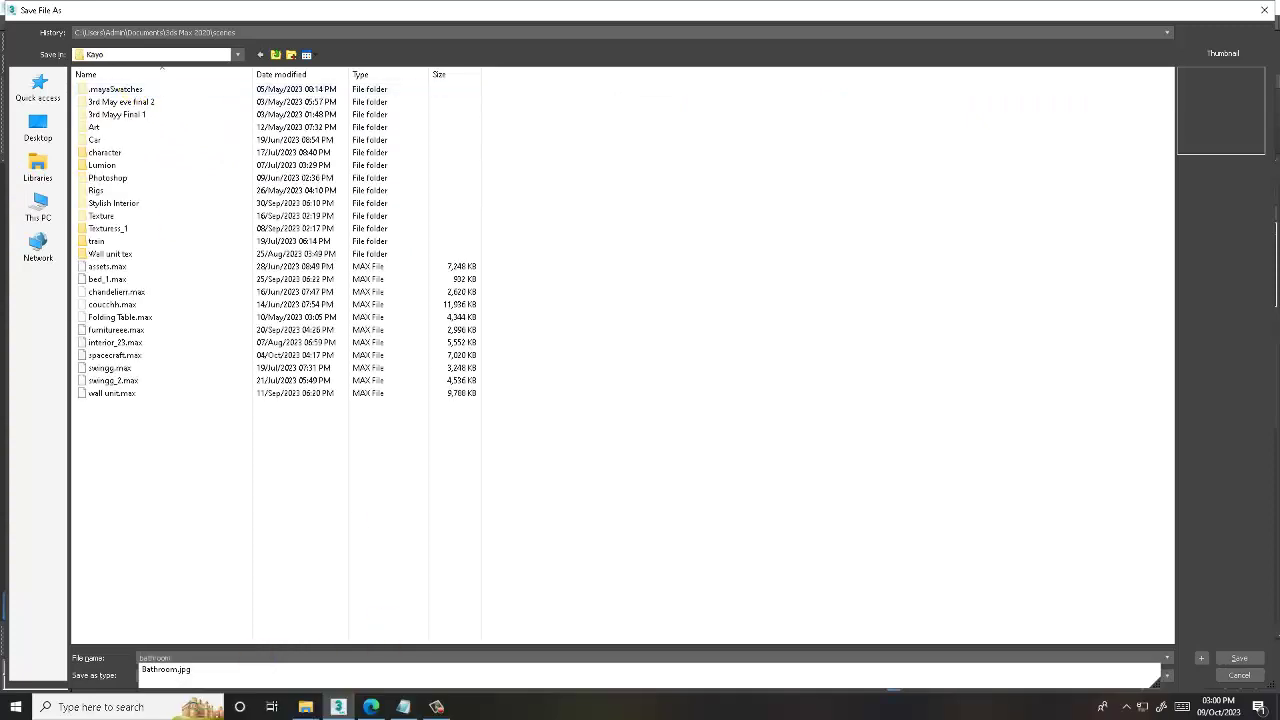
{"action": "key", "text": "Return"}
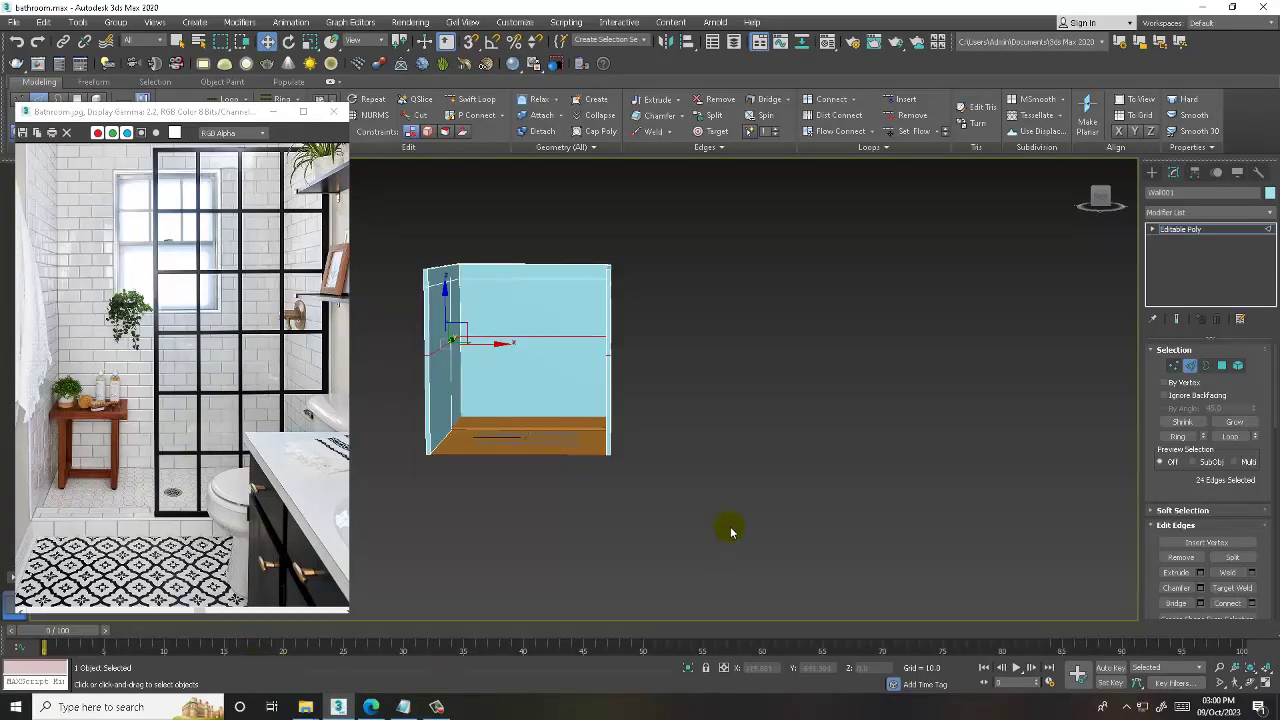
- Connect the back wall's horizontal edges with two evenly spaced vertical edges at Pinch 18
{"action": "mouse_move", "coordinate": [633, 349]}
{"action": "middle_mouse_down", "text": "alt"}
{"action": "mouse_move", "coordinate": [737, 357]}
{"action": "mouse_move", "coordinate": [655, 290]}
{"action": "middle_mouse_up", "text": "alt"}
{"action": "left_click", "coordinate": [663, 374]}
{"action": "scroll", "coordinate": [663, 374], "scroll_direction": "up", "scroll_amount": 3}
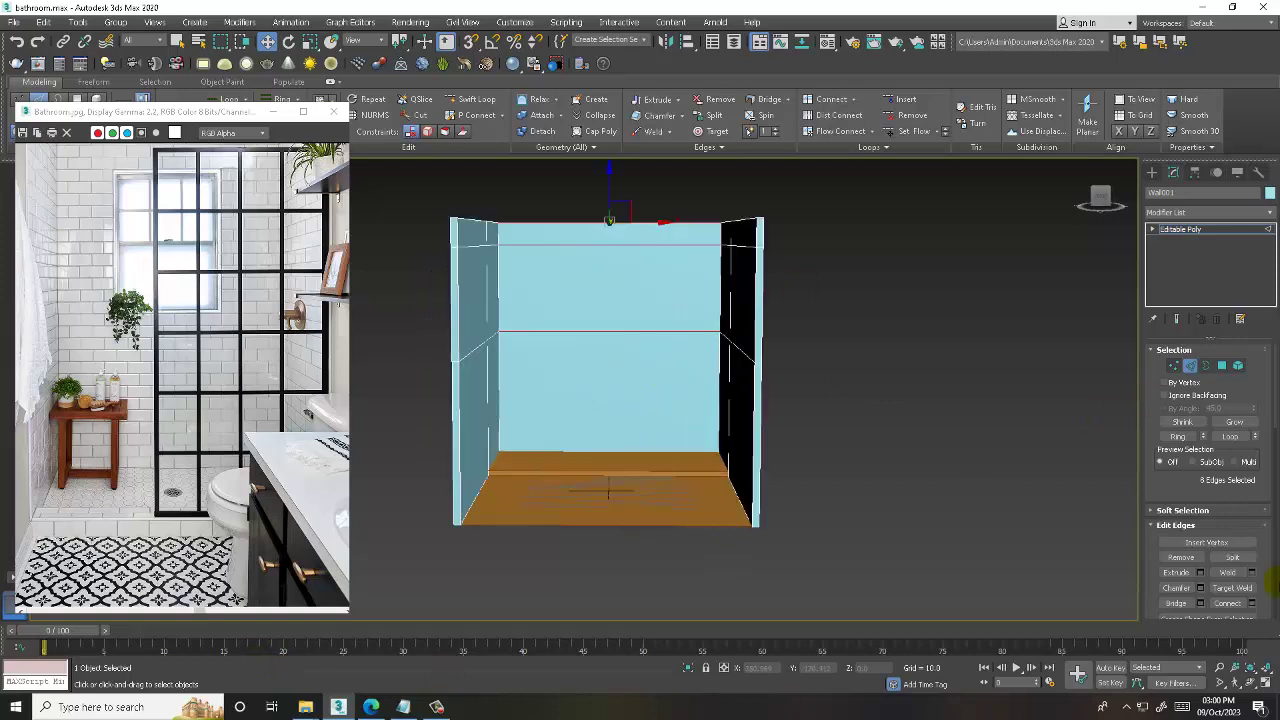
{"action": "left_click", "coordinate": [1251, 604]}
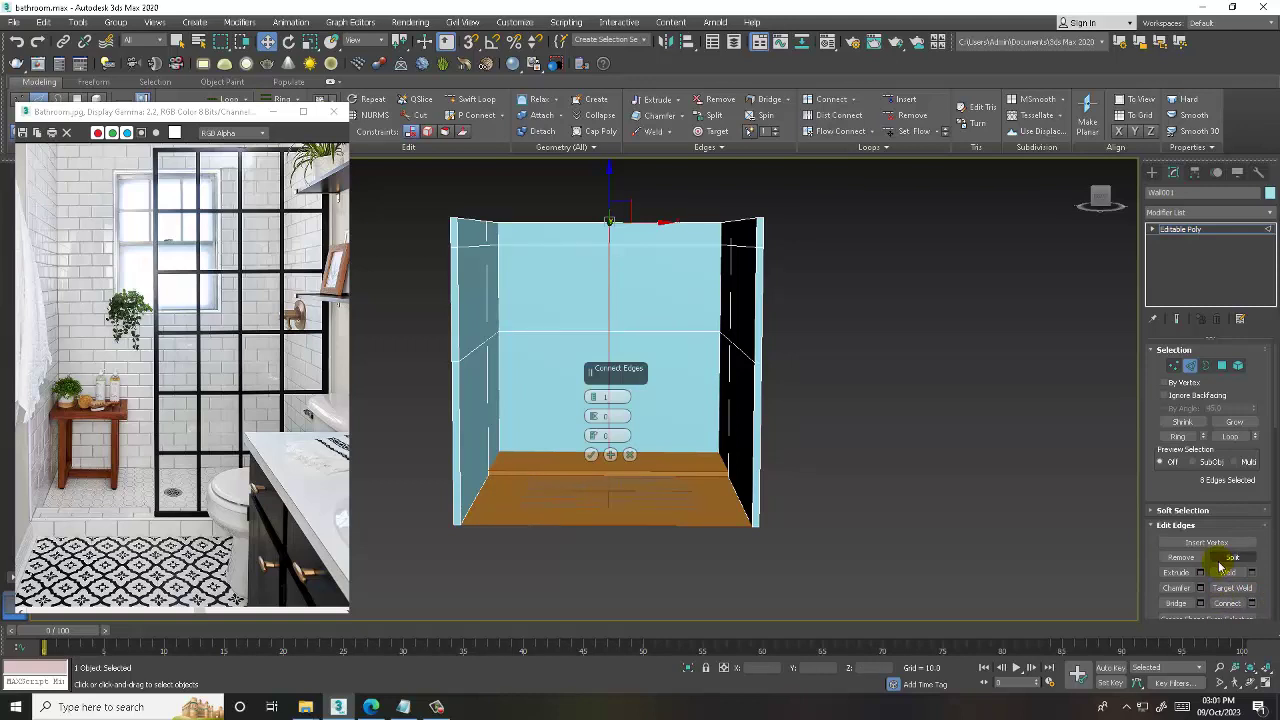
{"action": "left_click_drag", "start_coordinate": [597, 397], "coordinate": [587, 367]}
{"action": "left_click", "coordinate": [590, 454]}
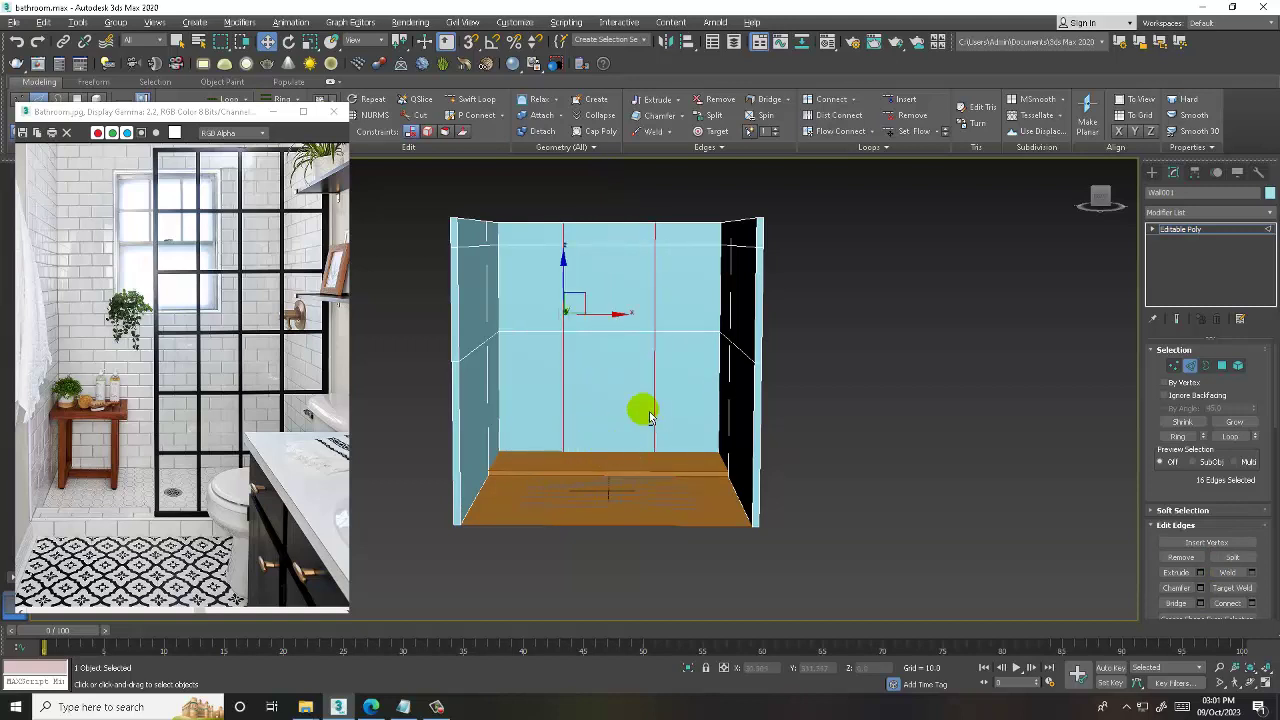
- In the maximized Front view, move the selected top vertices up to frame the window area
{"action": "mouse_move", "coordinate": [648, 415]}
{"action": "middle_mouse_down", "text": "alt"}
{"action": "mouse_move", "coordinate": [713, 459]}
{"action": "mouse_move", "coordinate": [691, 429]}
{"action": "middle_mouse_up", "text": "alt"}
{"action": "scroll", "coordinate": [691, 429], "scroll_direction": "up", "scroll_amount": 2}
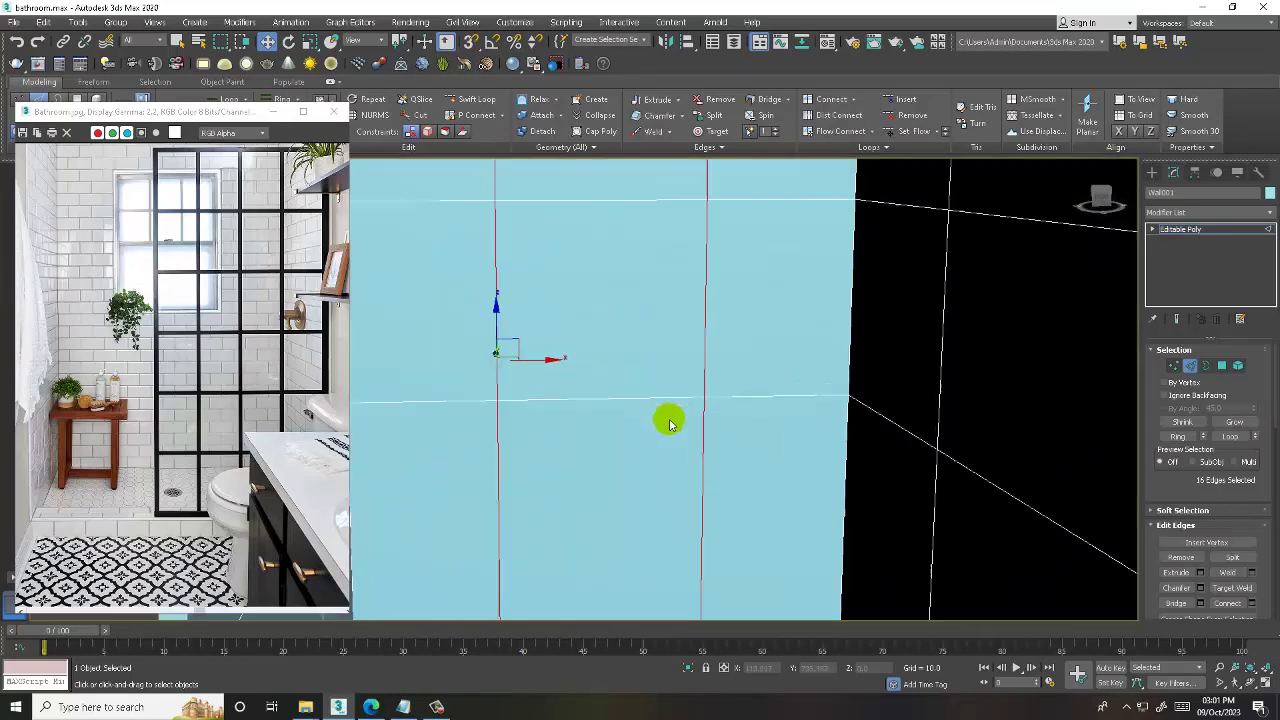
{"action": "scroll", "coordinate": [666, 420], "scroll_direction": "up", "scroll_amount": 2}
{"action": "scroll", "coordinate": [666, 420], "scroll_direction": "down", "scroll_amount": 2}
{"action": "scroll", "coordinate": [706, 363], "scroll_direction": "down", "scroll_amount": 2}
{"action": "key", "text": "alt+w"}
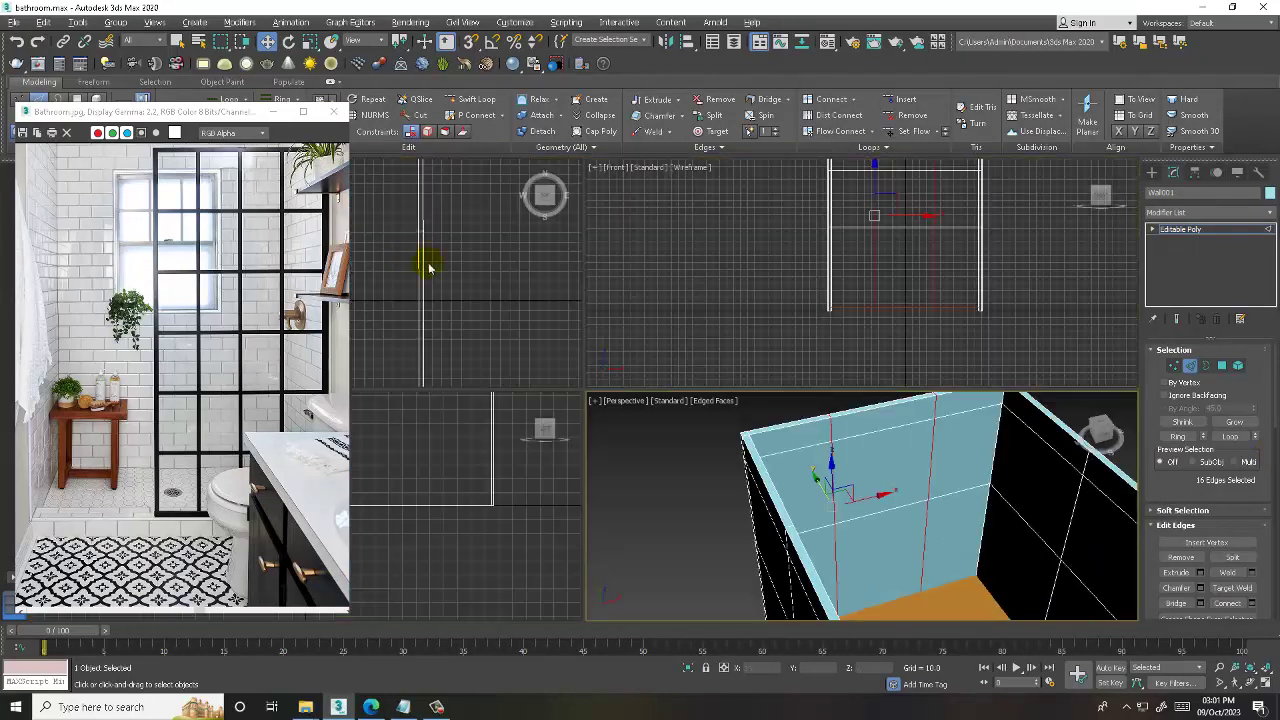
{"action": "middle_click_drag", "start_coordinate": [428, 257], "coordinate": [451, 272]}
{"action": "key", "text": "alt+w"}
{"action": "key", "text": "f"}
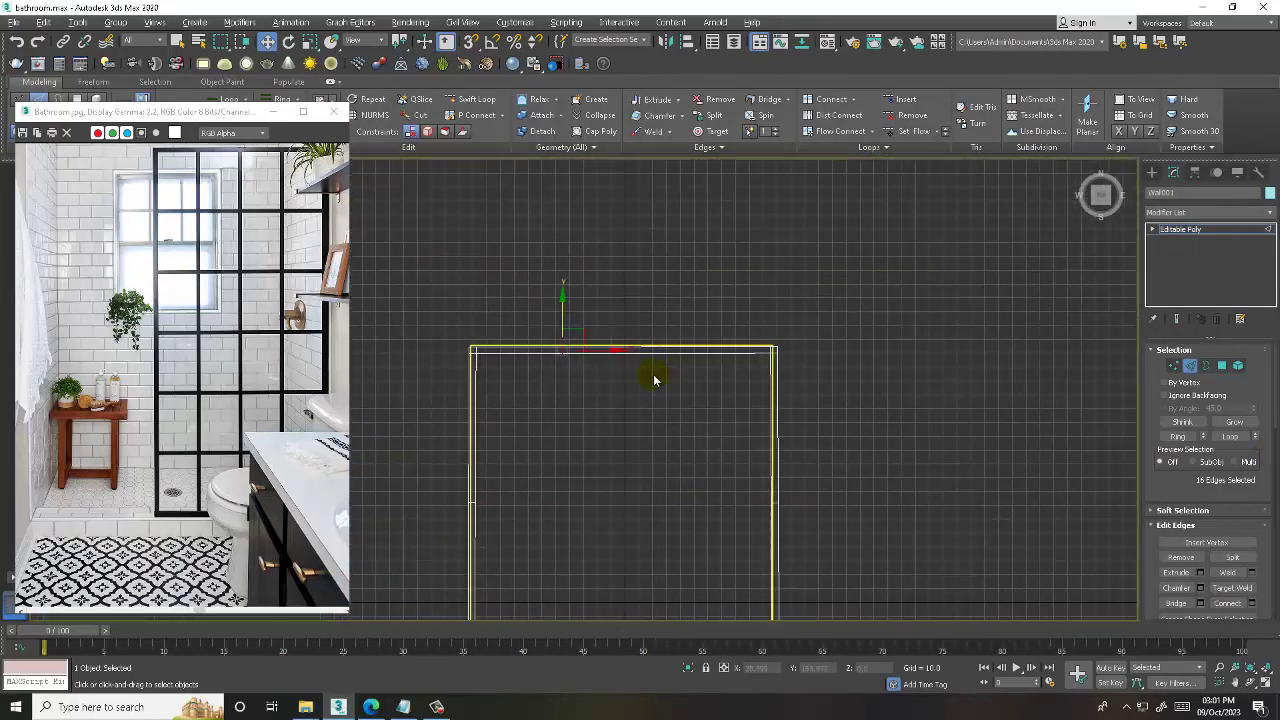
{"action": "scroll", "coordinate": [654, 374], "scroll_direction": "up", "scroll_amount": 2}
{"action": "key", "text": "1"}
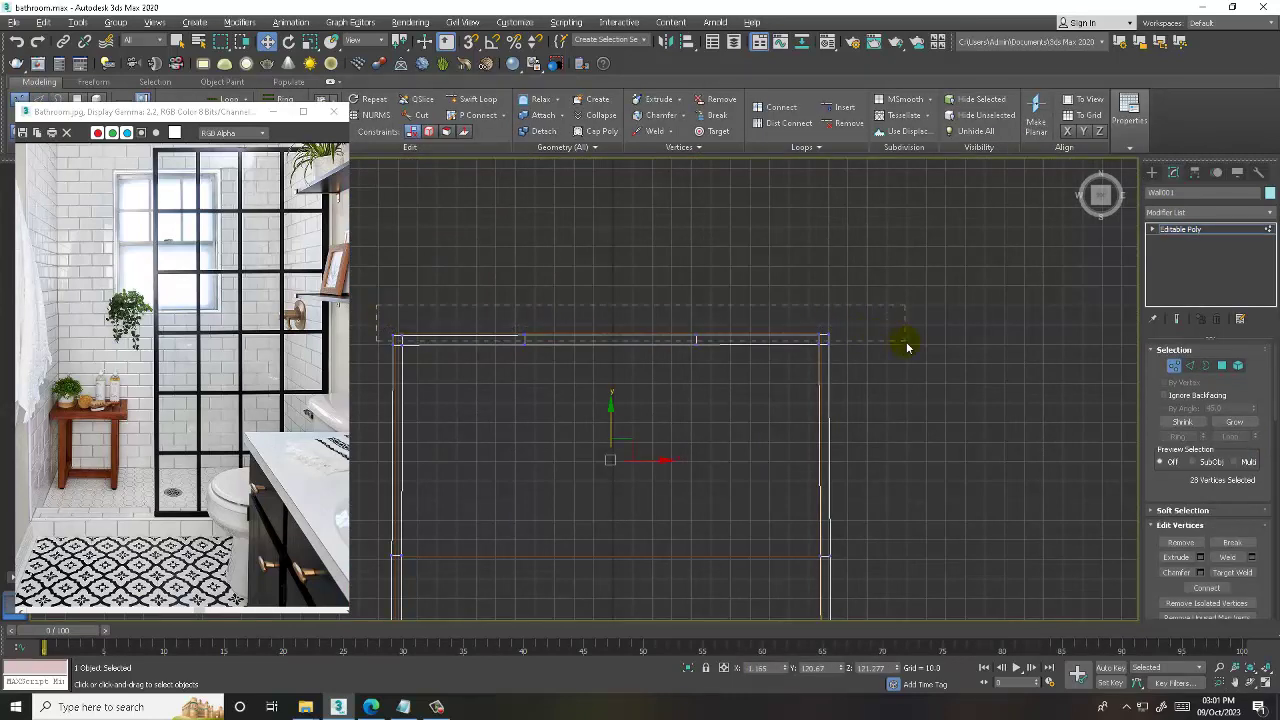
{"action": "left_click_drag", "start_coordinate": [619, 305], "coordinate": [617, 288]}
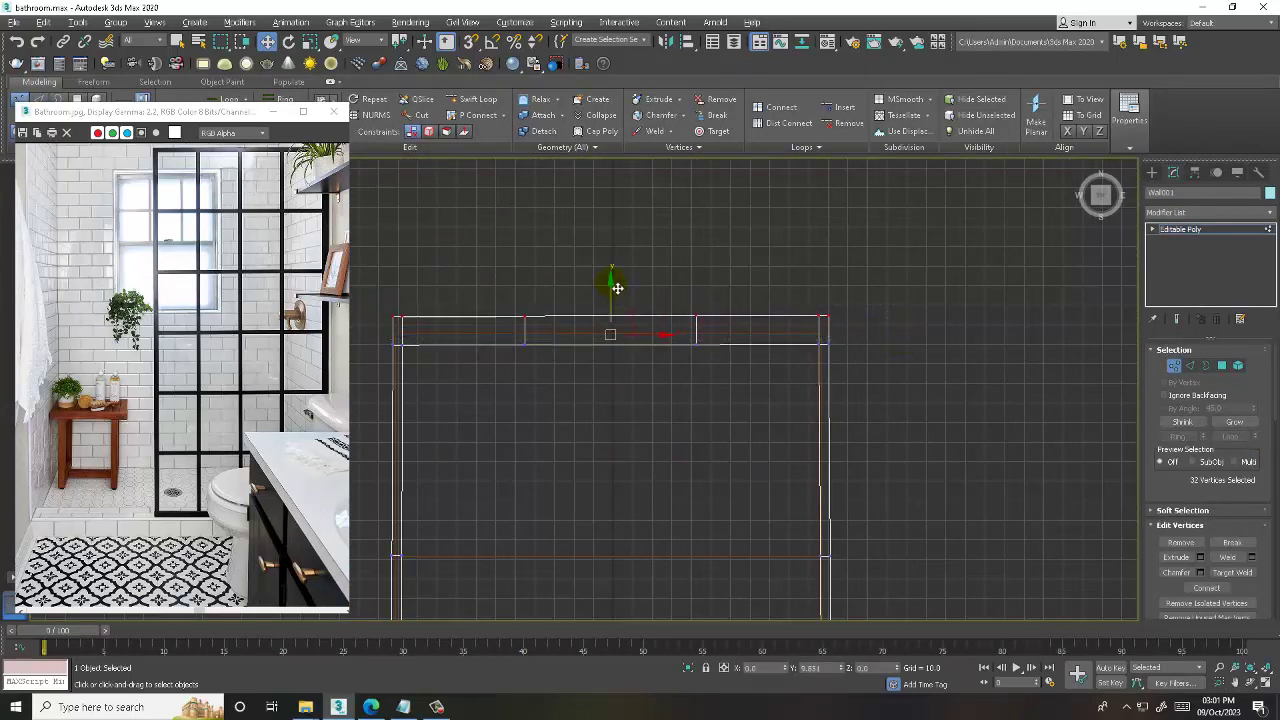
{"action": "key", "text": "alt+w"}
{"action": "key", "text": "alt+w"}
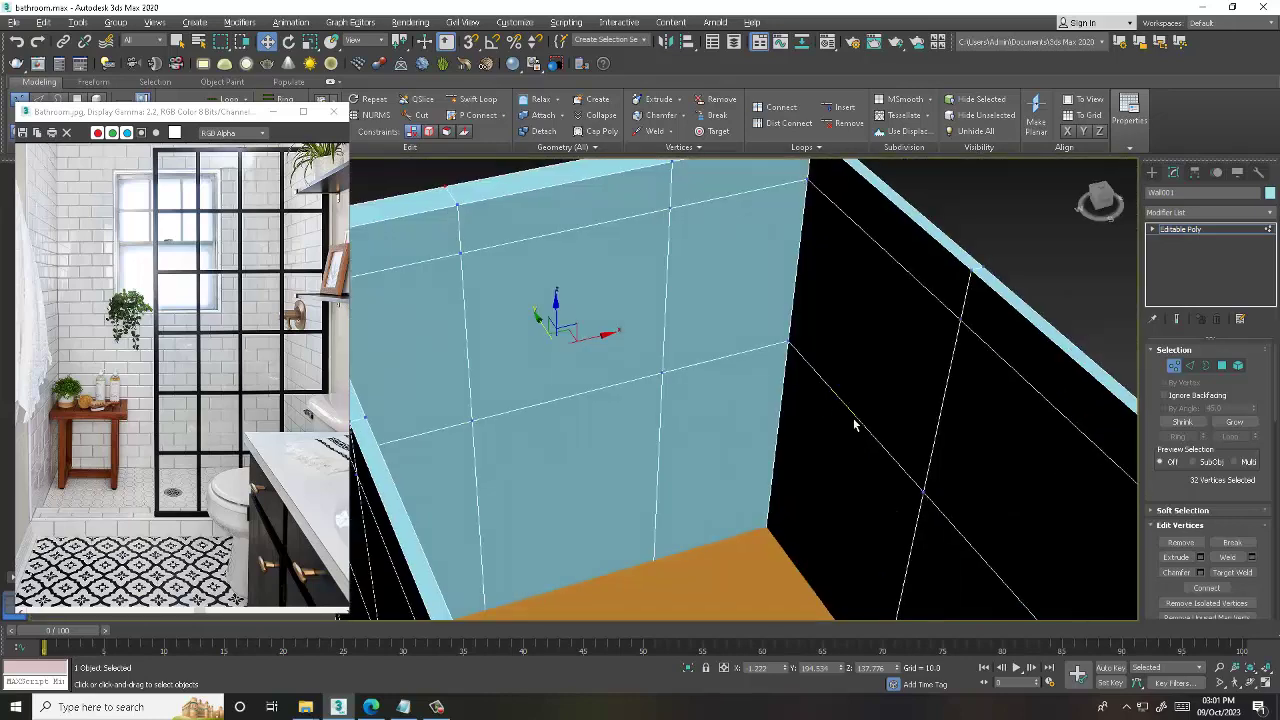
- Select the back wall's upper middle polygon and Bridge it into a window opening
{"action": "left_click", "coordinate": [1221, 365]}
{"action": "left_click", "coordinate": [646, 357]}
{"action": "middle_click_drag", "start_coordinate": [646, 357], "coordinate": [563, 340], "text": "alt"}
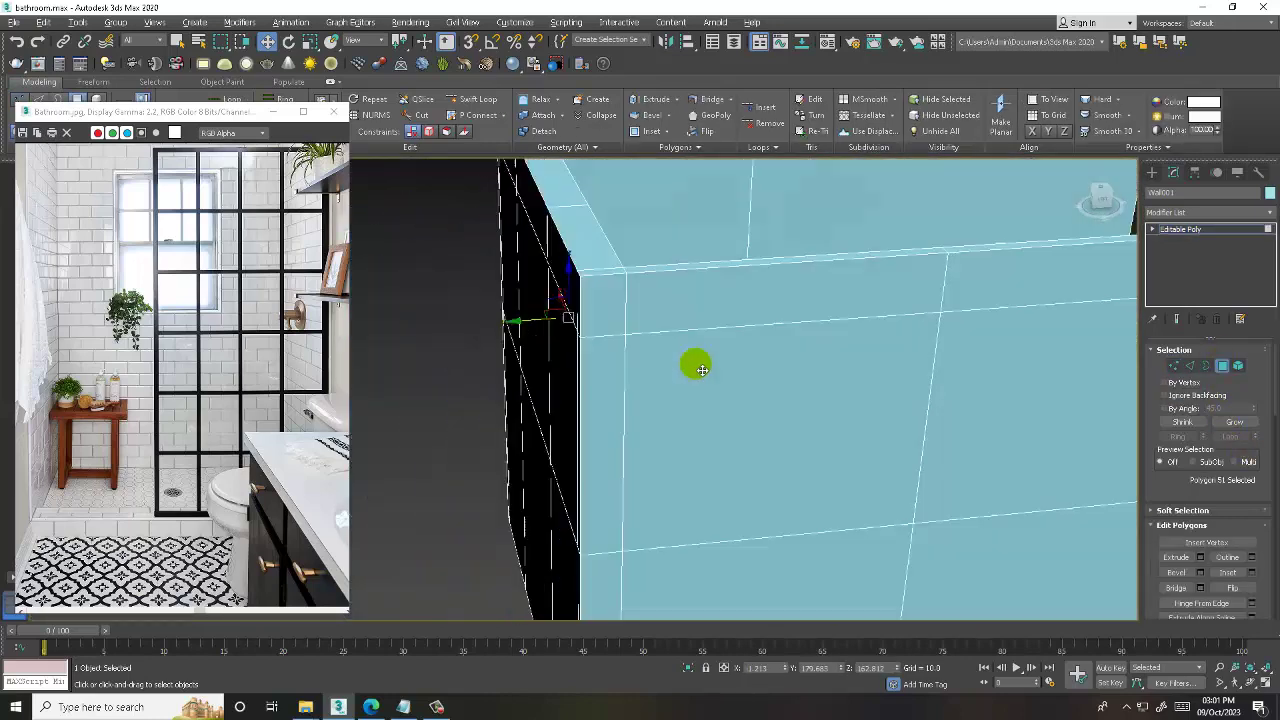
{"action": "left_click", "coordinate": [1176, 587]}
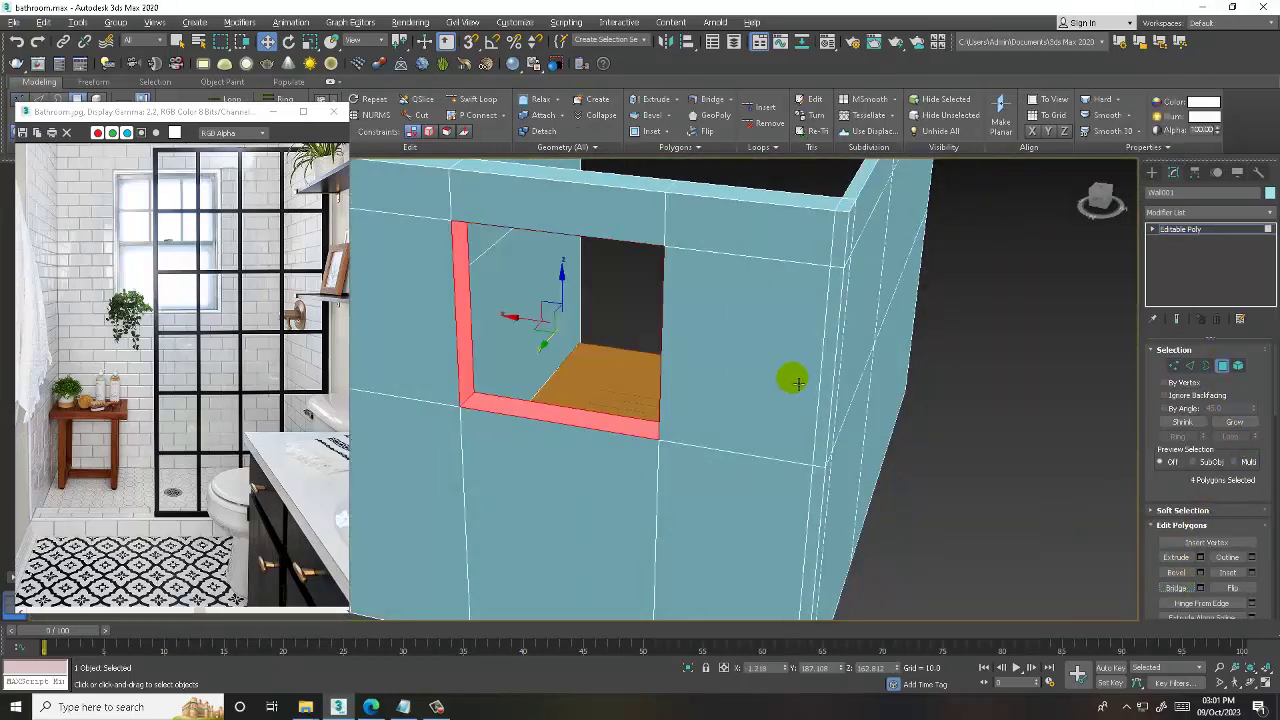
{"action": "mouse_move", "coordinate": [791, 371]}
{"action": "middle_mouse_down", "text": "alt"}
{"action": "mouse_move", "coordinate": [627, 389]}
{"action": "mouse_move", "coordinate": [697, 414]}
{"action": "middle_mouse_up", "text": "alt"}
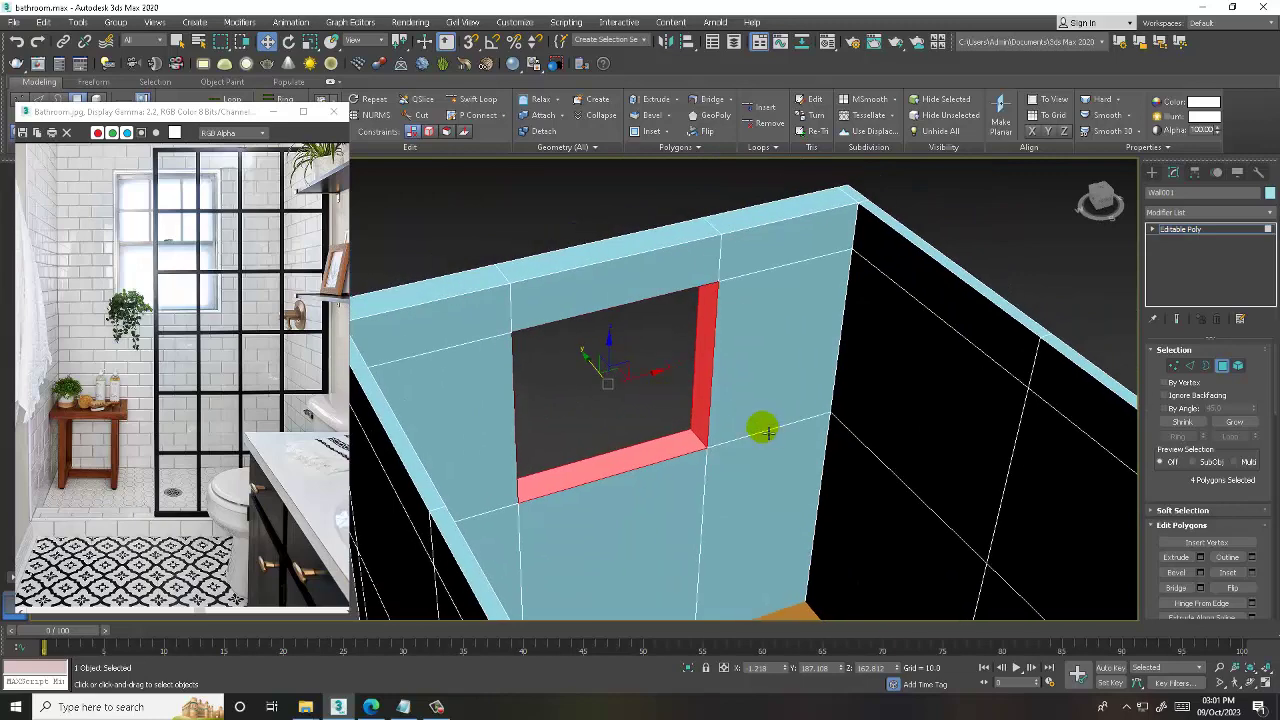
{"action": "mouse_move", "coordinate": [737, 417]}
{"action": "middle_mouse_down", "text": "alt"}
{"action": "mouse_move", "coordinate": [717, 394]}
{"action": "mouse_move", "coordinate": [737, 297]}
{"action": "mouse_move", "coordinate": [789, 372]}
{"action": "middle_mouse_up", "text": "alt"}
{"action": "scroll", "coordinate": [737, 318], "scroll_direction": "up", "scroll_amount": 3}
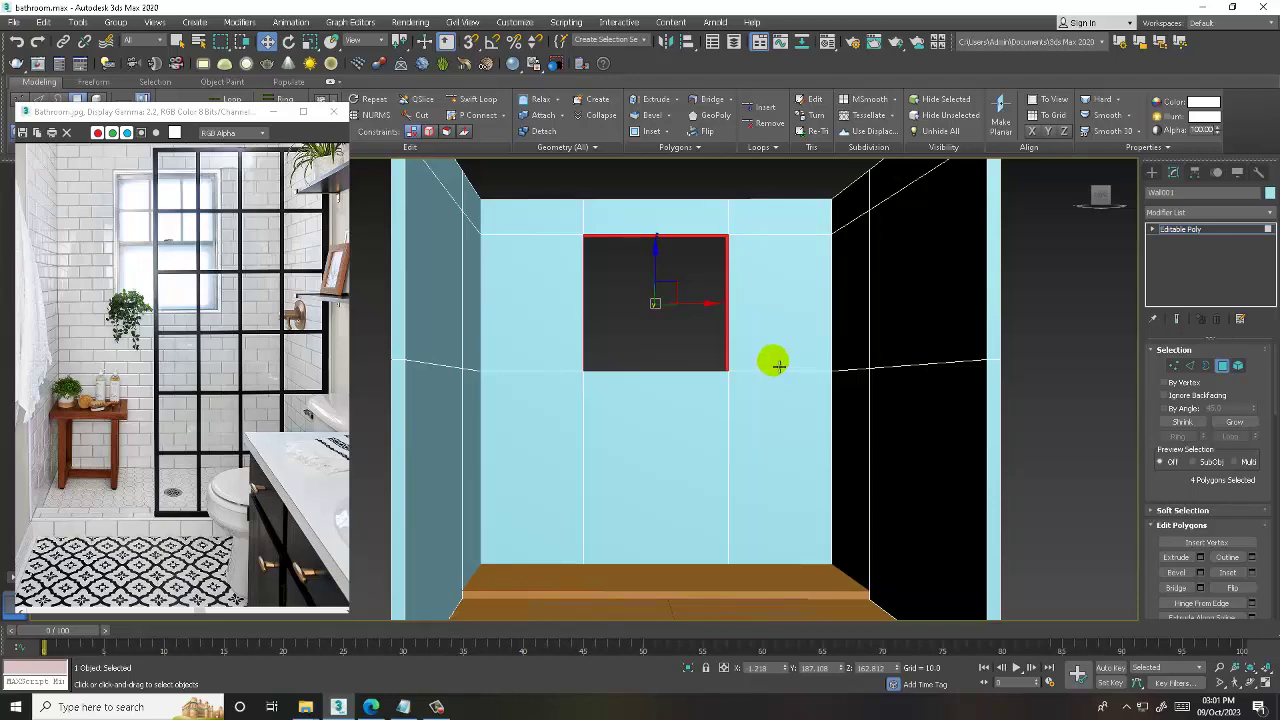
- Maximize the Front view and switch to the Create panel
{"action": "key", "text": "alt+w"}
{"action": "right_click", "coordinate": [786, 306]}
{"action": "key", "text": "alt+w"}
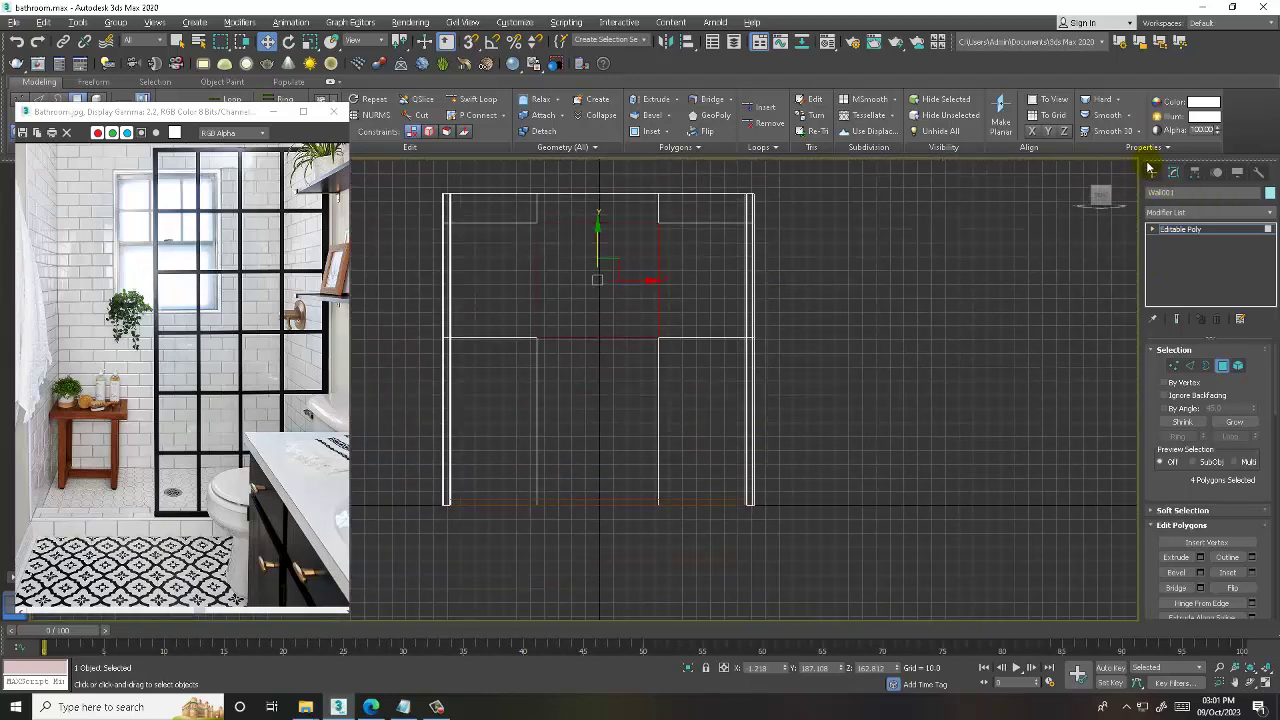
{"action": "left_click", "coordinate": [1151, 172]}
- Create a thin Standard Primitives box, 82.579 by 67.238, over the window opening
{"action": "left_click", "coordinate": [1208, 210]}
{"action": "left_click", "coordinate": [1190, 222]}
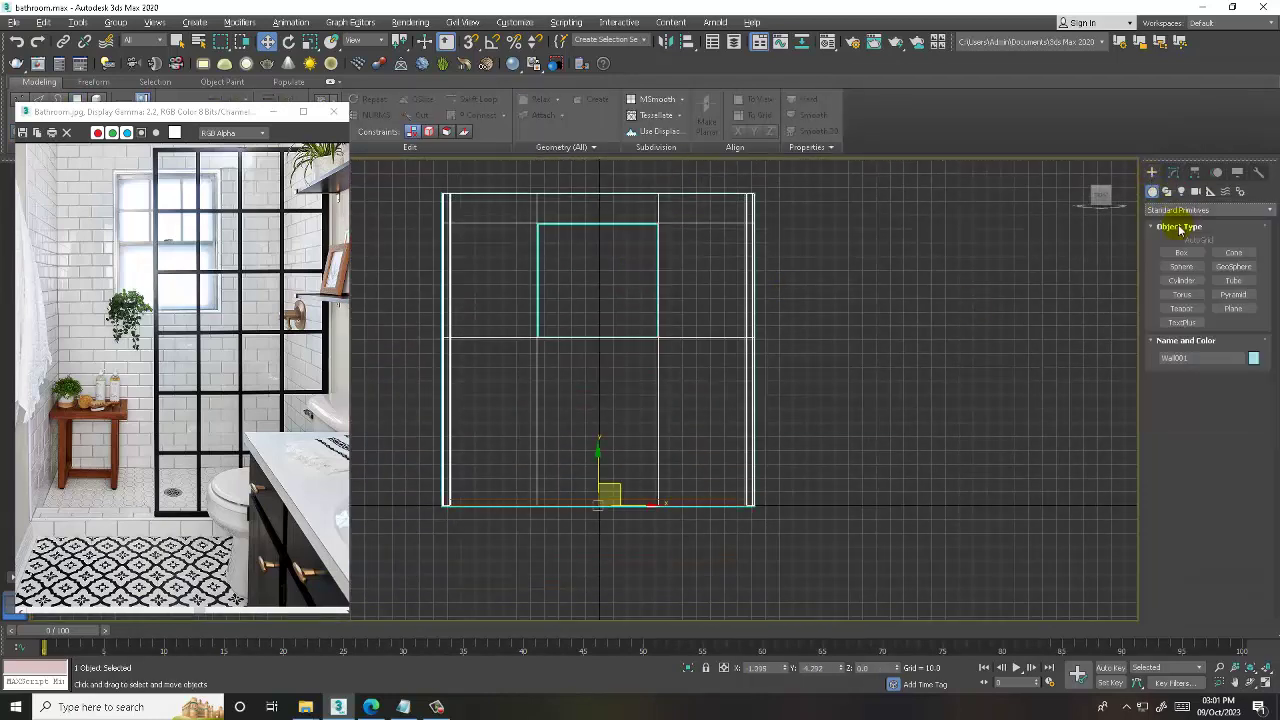
{"action": "left_click", "coordinate": [1181, 252]}
{"action": "middle_click_drag", "start_coordinate": [634, 354], "coordinate": [596, 336]}
{"action": "scroll", "coordinate": [535, 240], "scroll_direction": "up", "scroll_amount": 4}
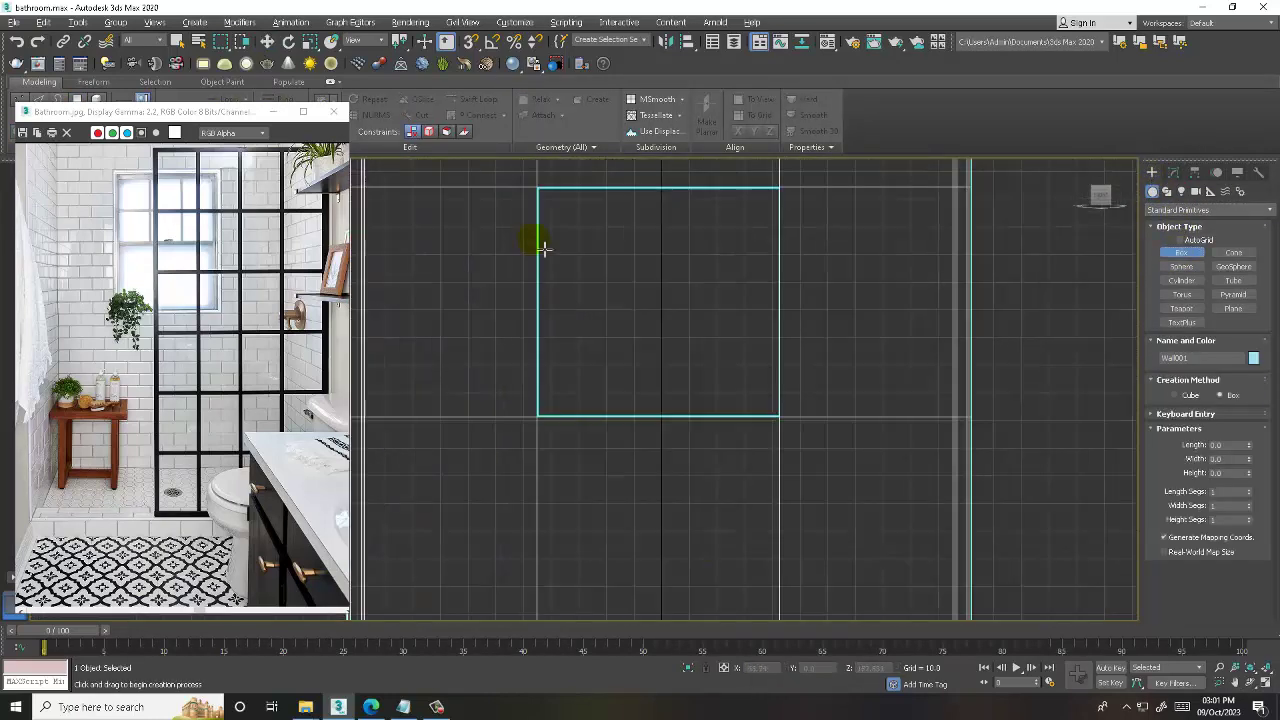
{"action": "scroll", "coordinate": [543, 234], "scroll_direction": "up", "scroll_amount": 2}
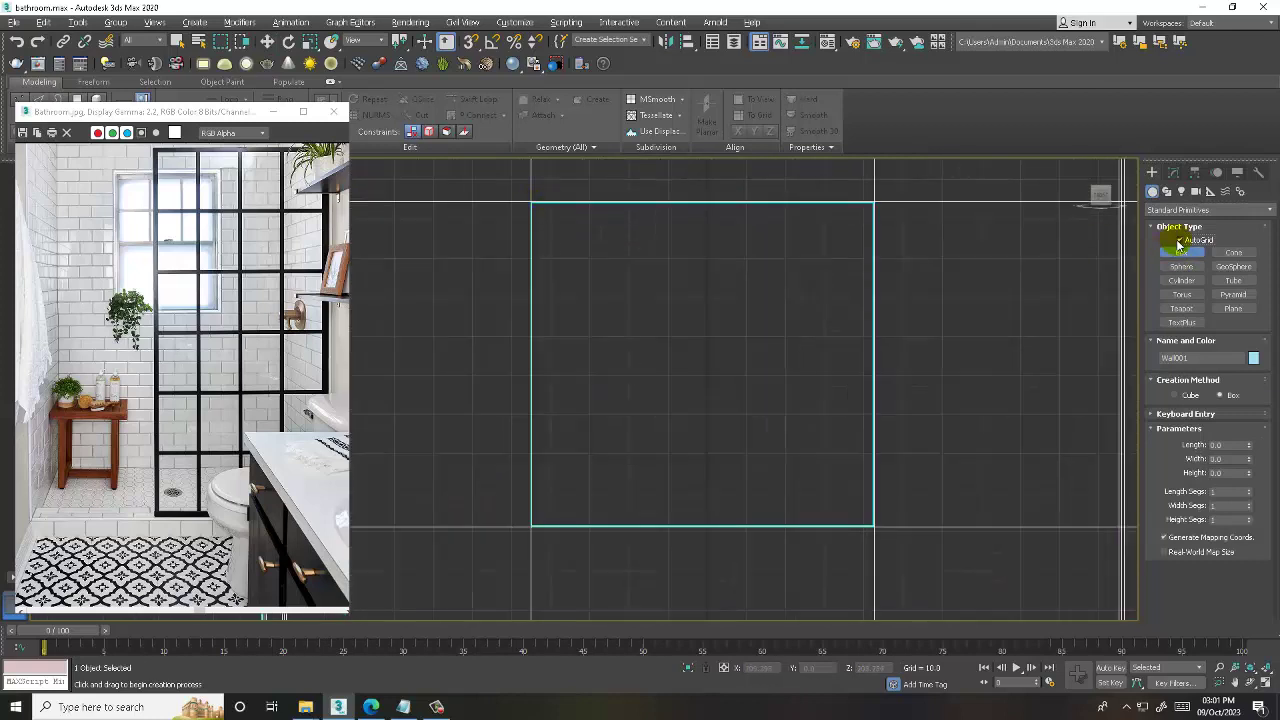
{"action": "left_click_drag", "start_coordinate": [540, 212], "coordinate": [882, 536]}
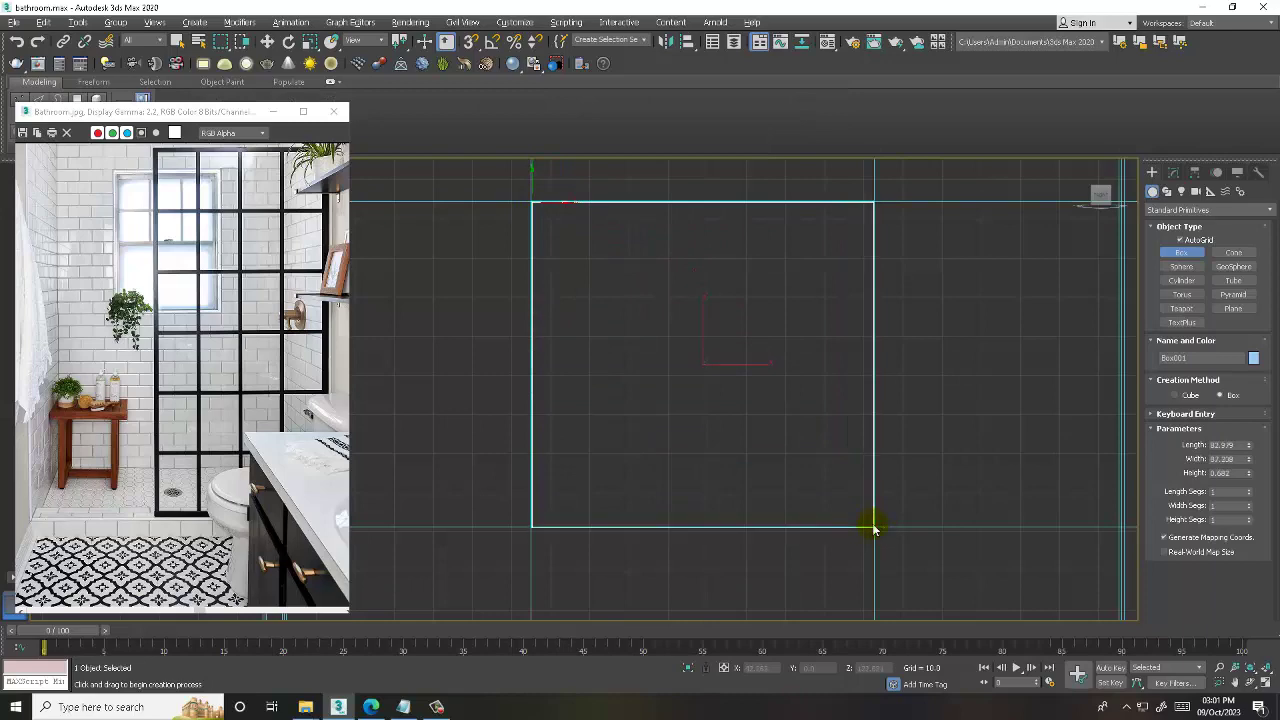
{"action": "left_click", "coordinate": [873, 528]}
{"action": "key", "text": "alt+w"}
{"action": "mouse_move", "coordinate": [851, 523]}
{"action": "middle_mouse_down", "text": "alt"}
{"action": "mouse_move", "coordinate": [794, 451]}
{"action": "mouse_move", "coordinate": [746, 420]}
{"action": "middle_mouse_up", "text": "alt"}
{"action": "key", "text": "alt+w"}
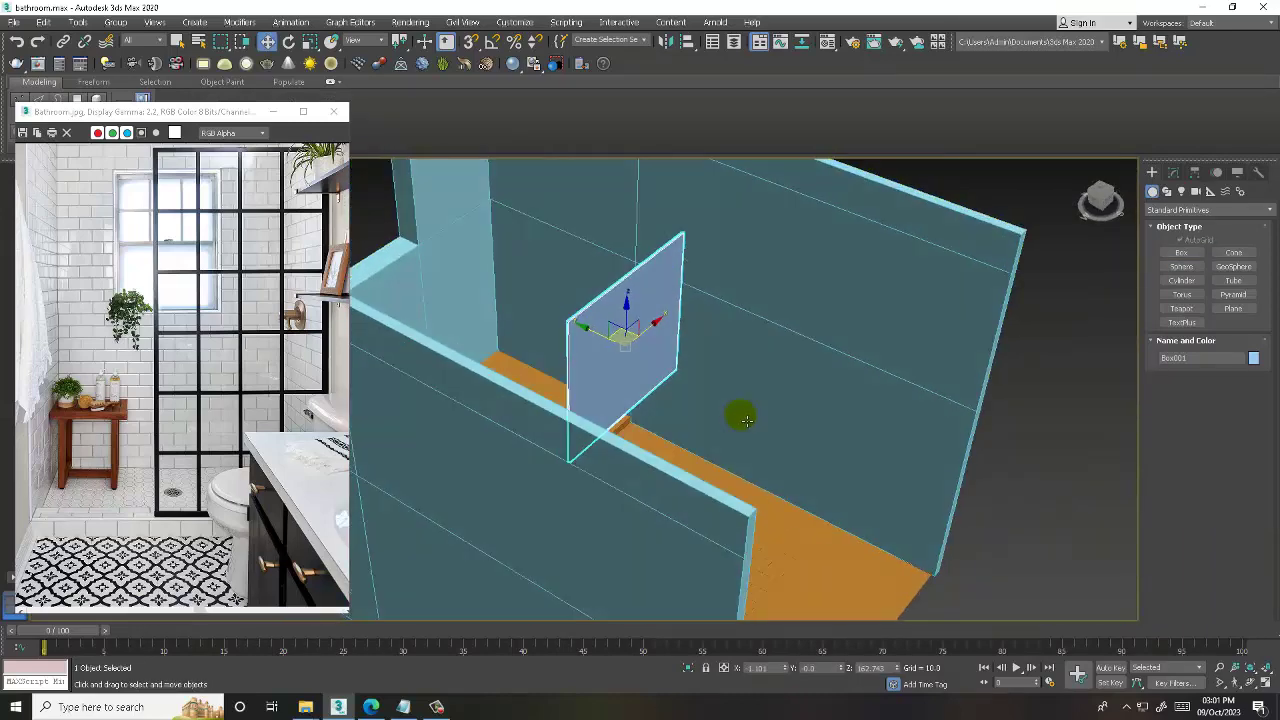
{"action": "left_click", "coordinate": [1173, 172]}
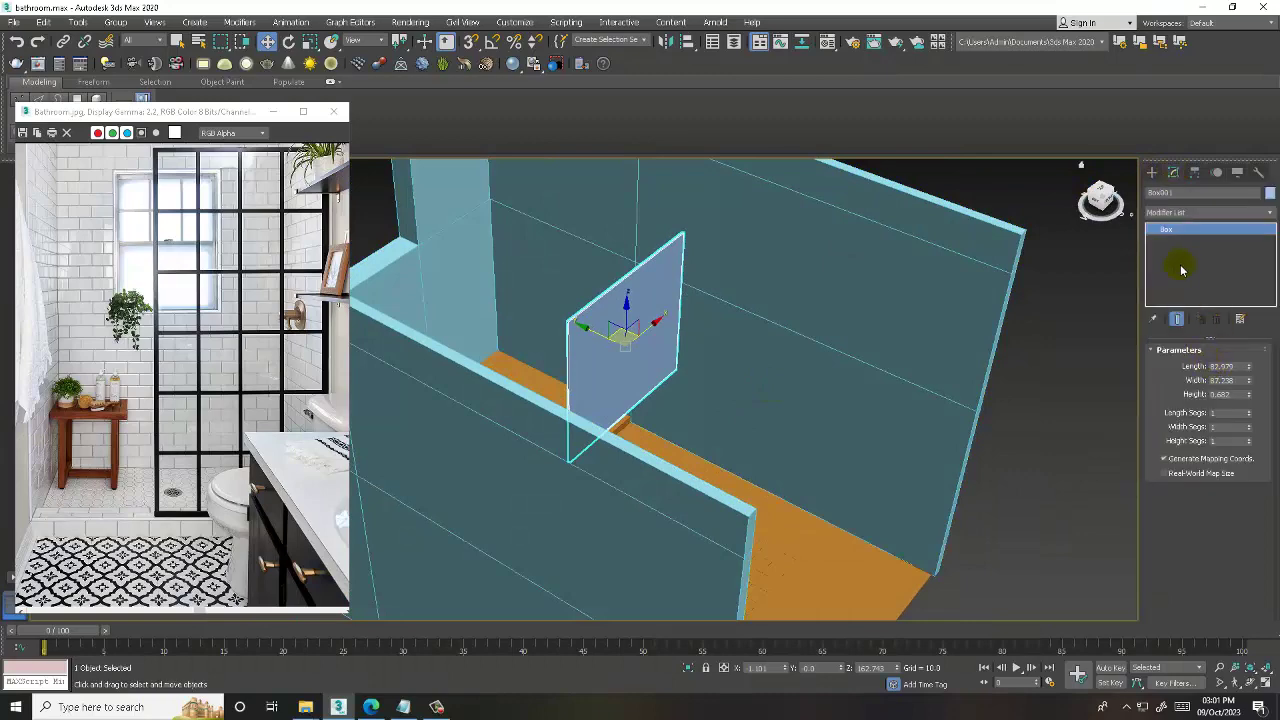
{"action": "left_click", "coordinate": [1151, 172]}
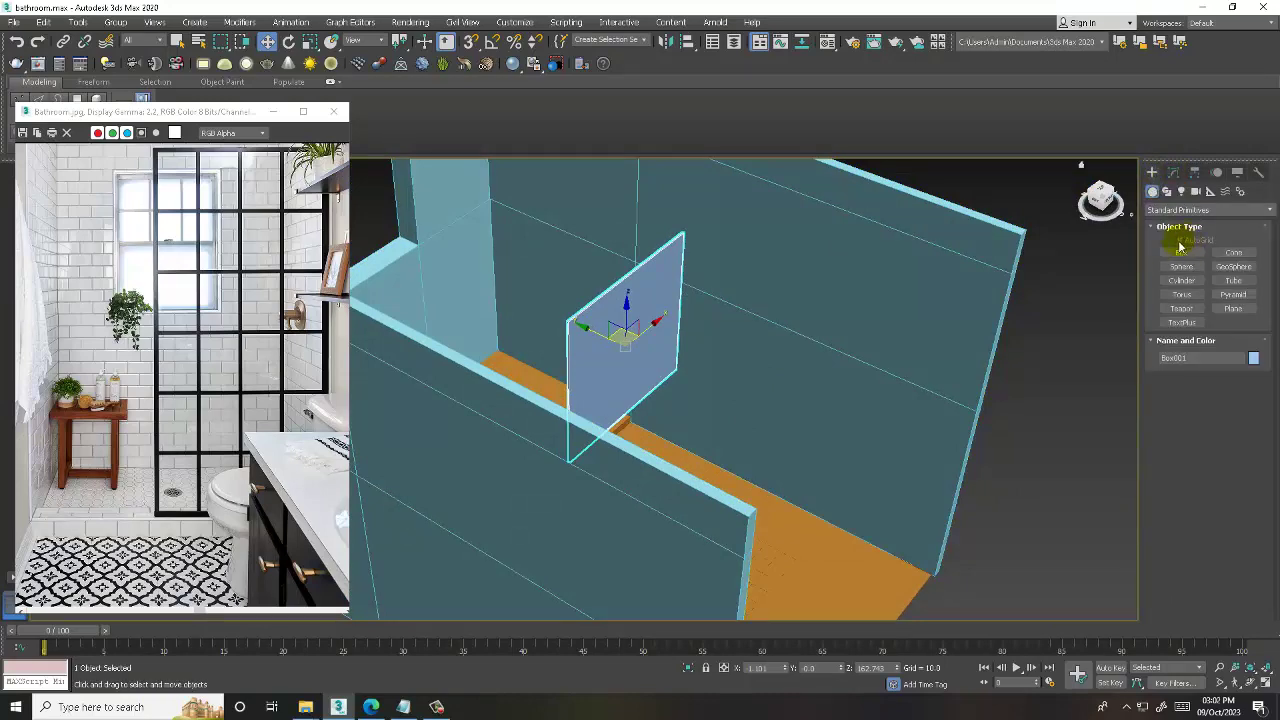
{"action": "scroll", "coordinate": [635, 341], "scroll_direction": "up", "scroll_amount": 3}
- Scale the box panel wider and move it along Y into the wall opening
{"action": "key", "text": "r"}
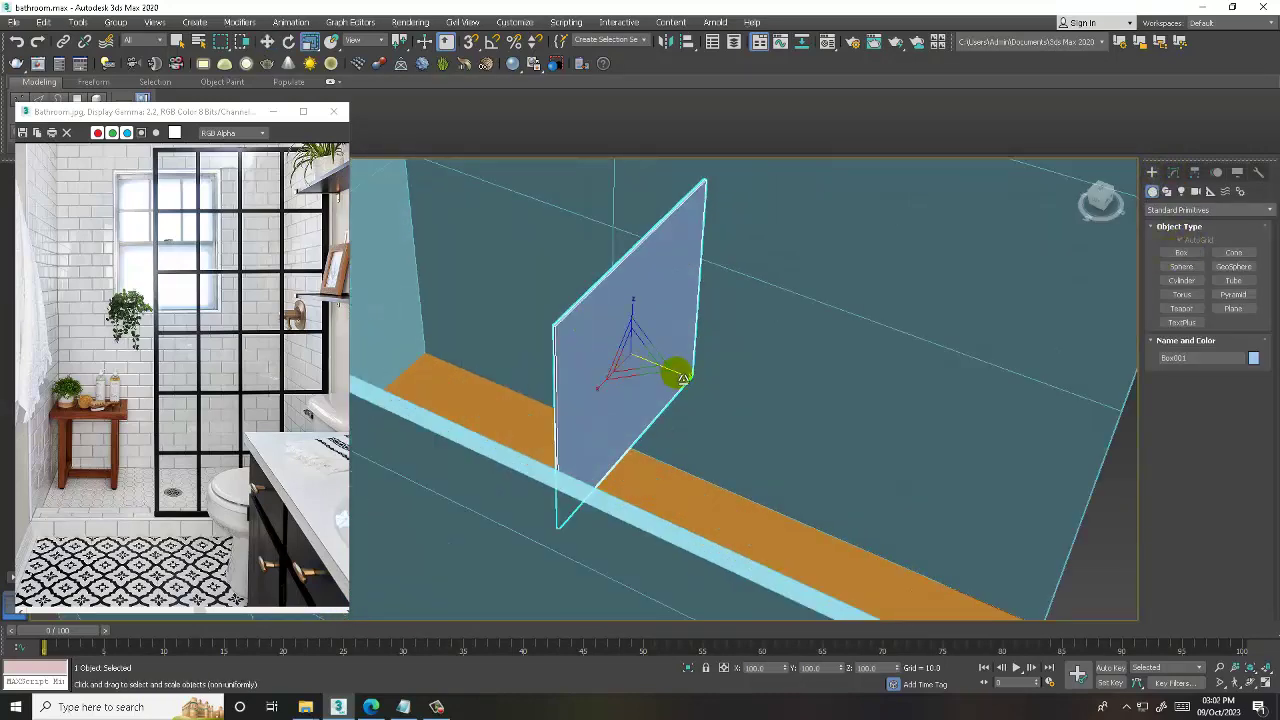
{"action": "mouse_move", "coordinate": [677, 371]}
{"action": "left_mouse_down"}
{"action": "mouse_move", "coordinate": [736, 392]}
{"action": "mouse_move", "coordinate": [777, 380]}
{"action": "left_mouse_up"}
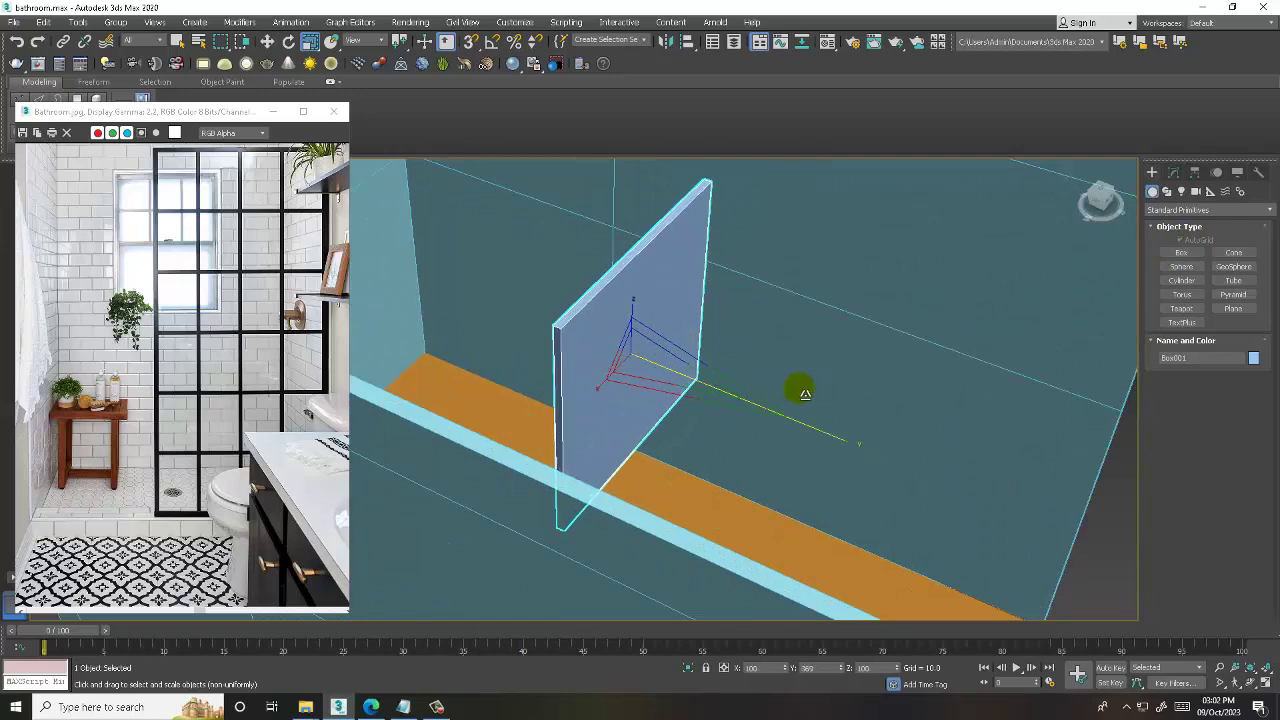
{"action": "key", "text": "w"}
{"action": "middle_click_drag", "start_coordinate": [687, 356], "coordinate": [657, 334], "text": "alt"}
{"action": "left_click_drag", "start_coordinate": [657, 334], "coordinate": [689, 409]}
{"action": "mouse_move", "coordinate": [689, 409]}
{"action": "middle_mouse_down", "text": "alt"}
{"action": "mouse_move", "coordinate": [568, 364]}
{"action": "mouse_move", "coordinate": [571, 334]}
{"action": "middle_mouse_up", "text": "alt"}
{"action": "left_click_drag", "start_coordinate": [557, 289], "coordinate": [672, 327]}
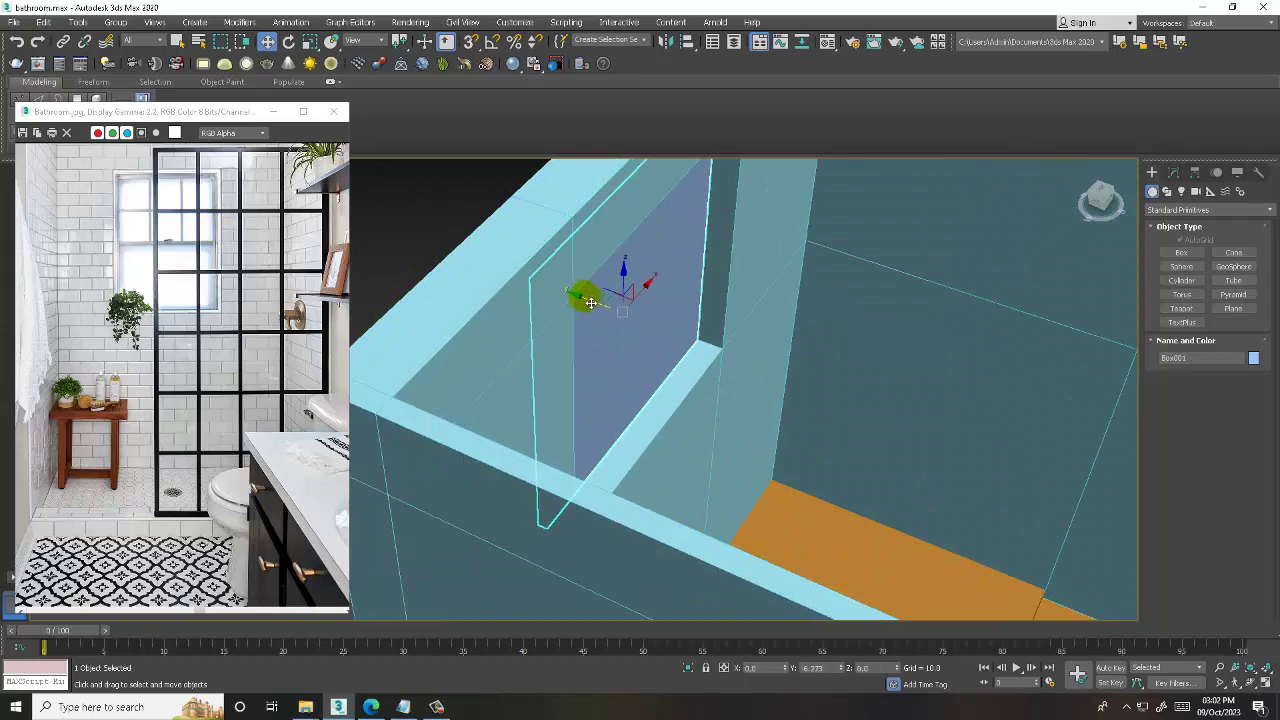
{"action": "middle_click_drag", "start_coordinate": [686, 334], "coordinate": [826, 363], "text": "alt"}
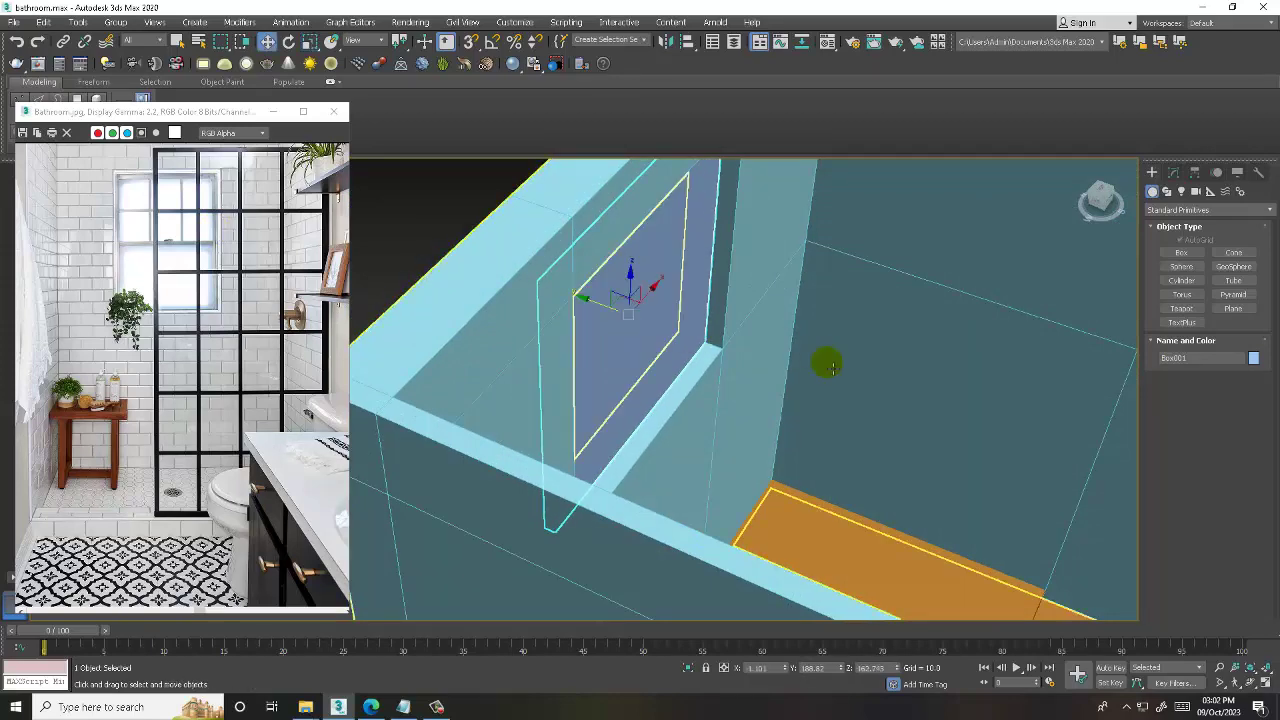
{"action": "scroll", "coordinate": [630, 393], "scroll_direction": "up", "scroll_amount": 3}
{"action": "scroll", "coordinate": [630, 393], "scroll_direction": "up", "scroll_amount": 3}
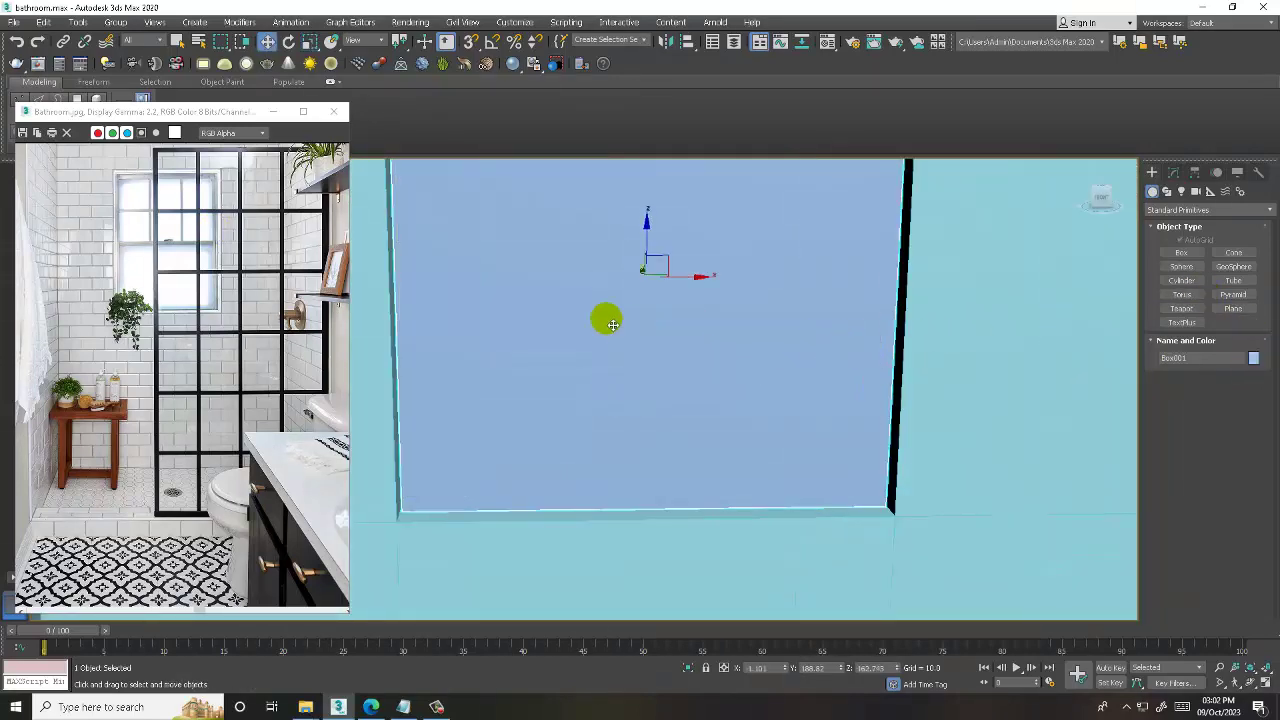
- Convert Box001 to an Editable Poly
{"action": "right_click", "coordinate": [604, 285]}
{"action": "left_click", "coordinate": [775, 417]}
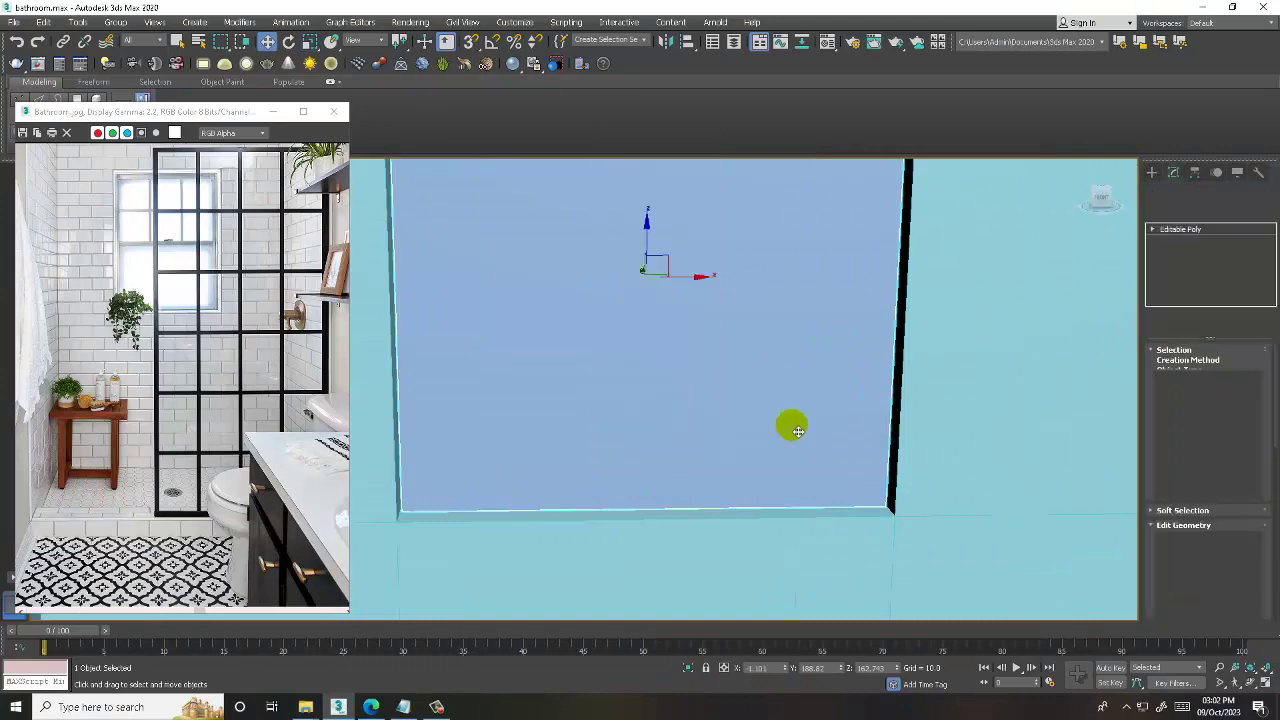
{"action": "key", "text": "alt+w"}
{"action": "key", "text": "alt+w"}
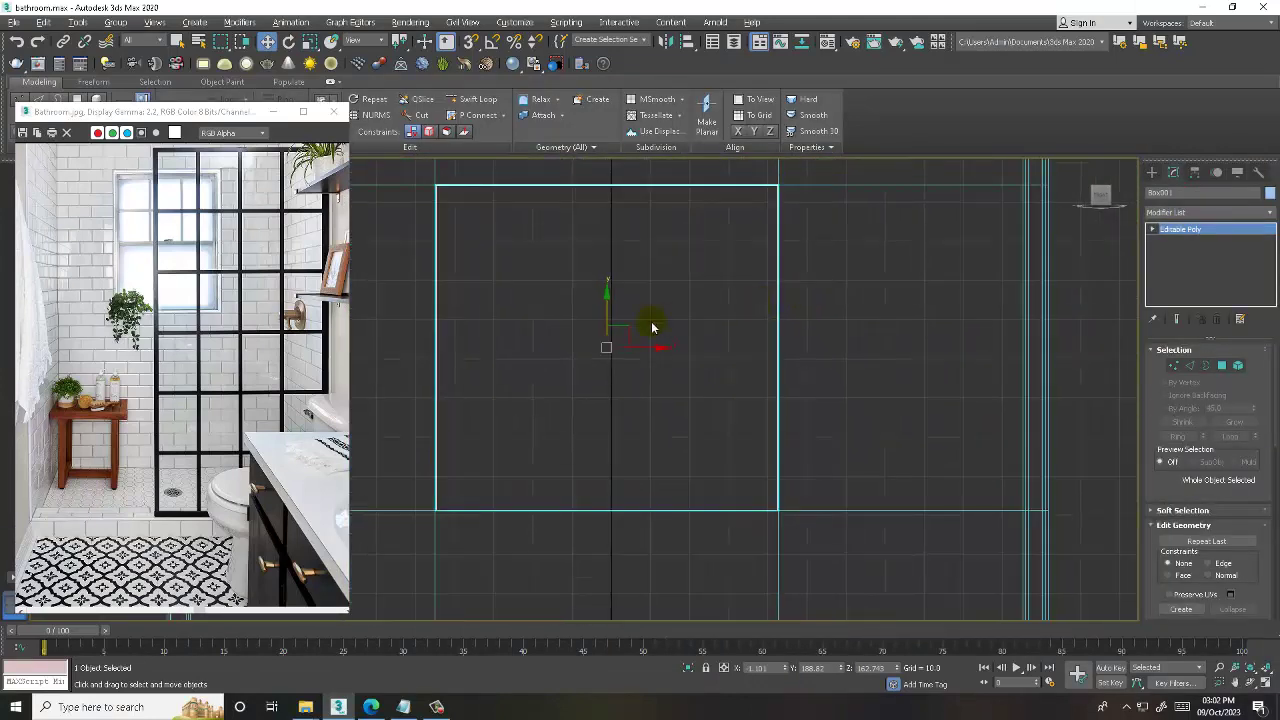
{"action": "middle_click_drag", "start_coordinate": [652, 327], "coordinate": [671, 345]}
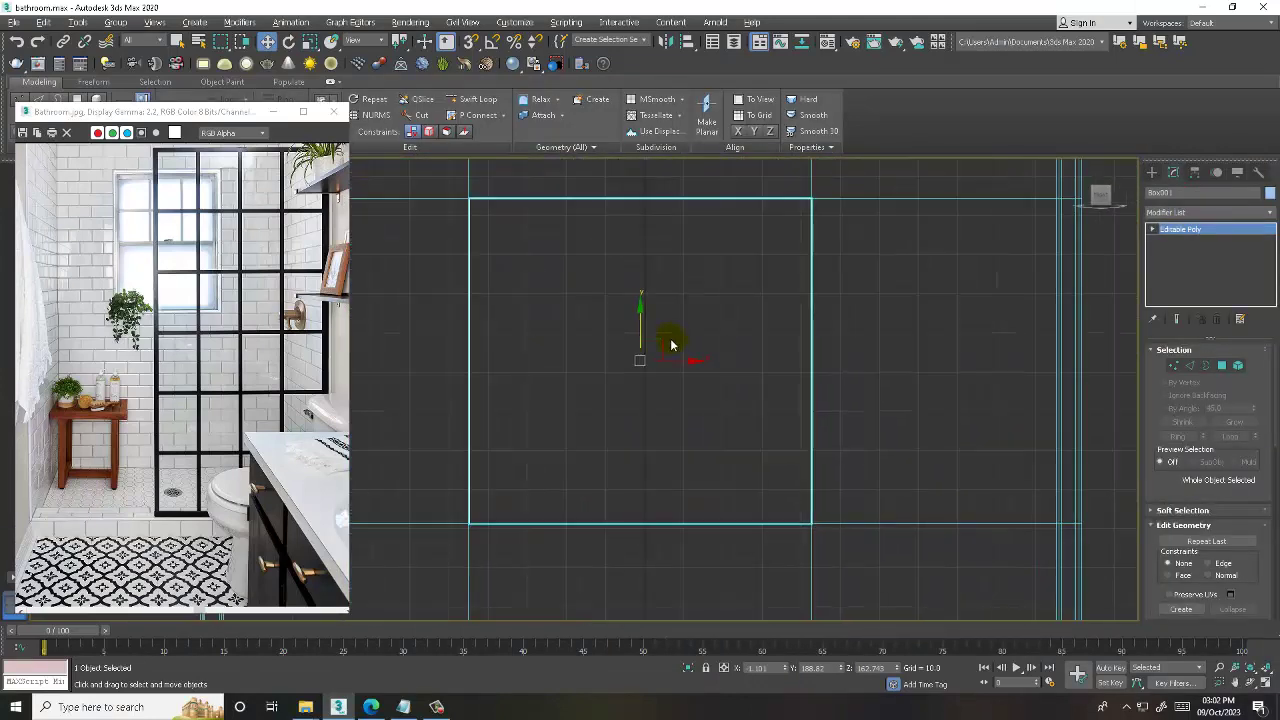
- Connect the panel's vertical edges twice to add two horizontal edges across it
{"action": "left_click", "coordinate": [1190, 367]}
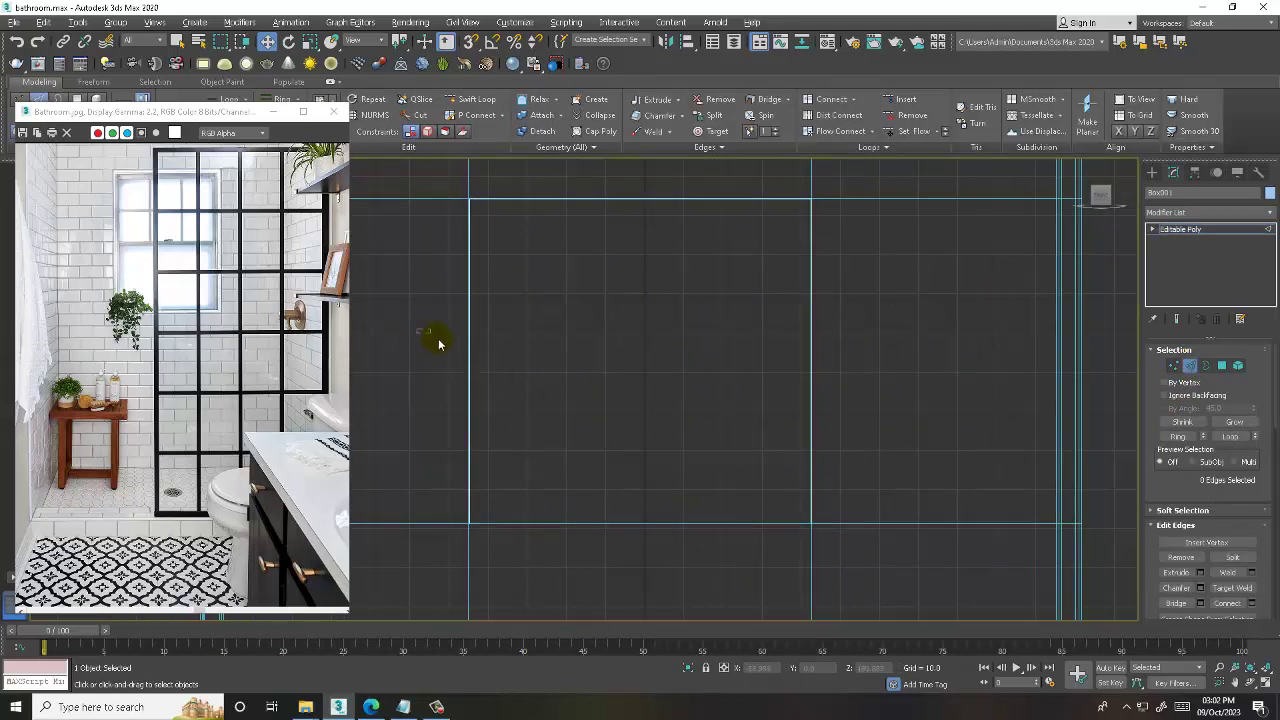
{"action": "left_click_drag", "start_coordinate": [950, 444], "coordinate": [966, 412]}
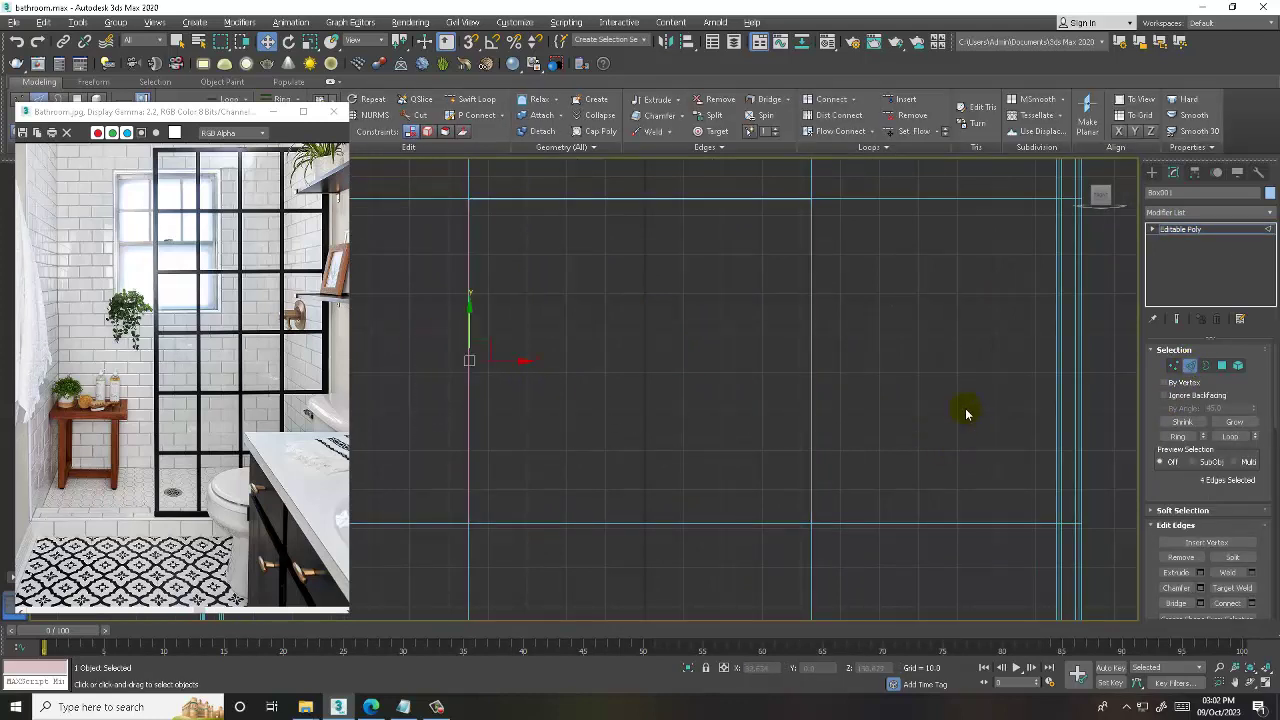
{"action": "left_click", "coordinate": [1253, 603]}
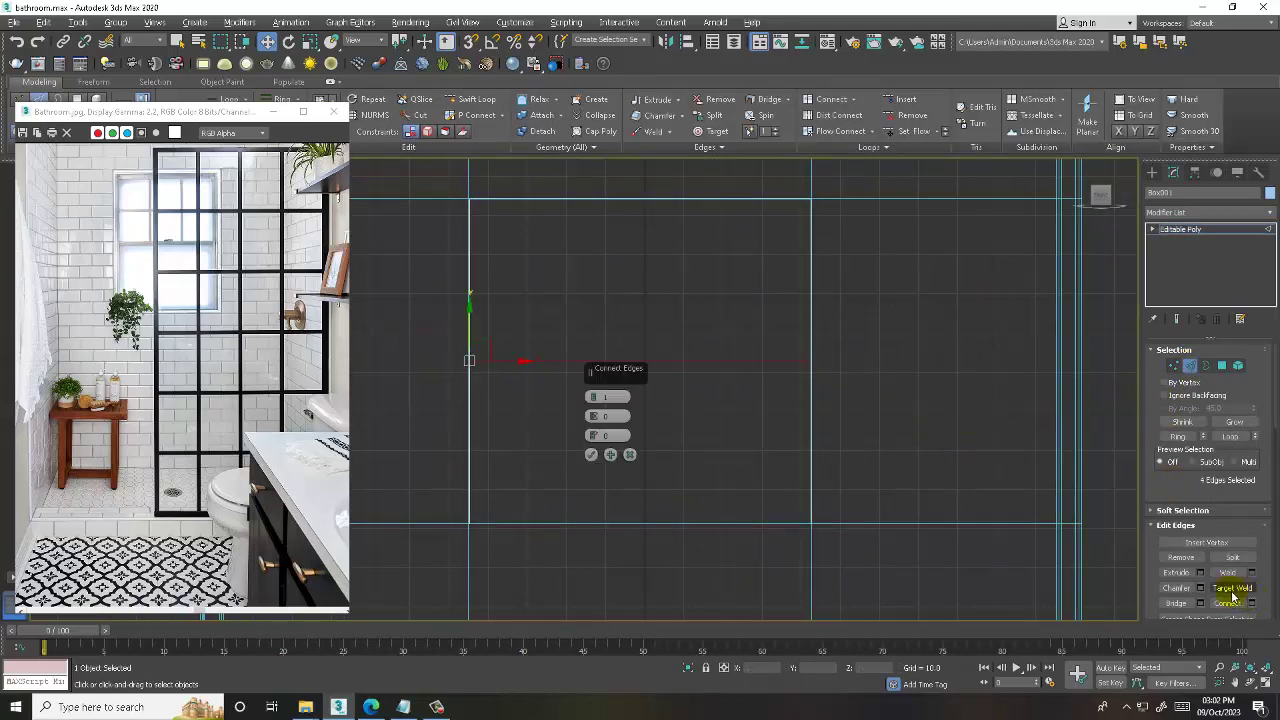
{"action": "left_click", "coordinate": [591, 456]}
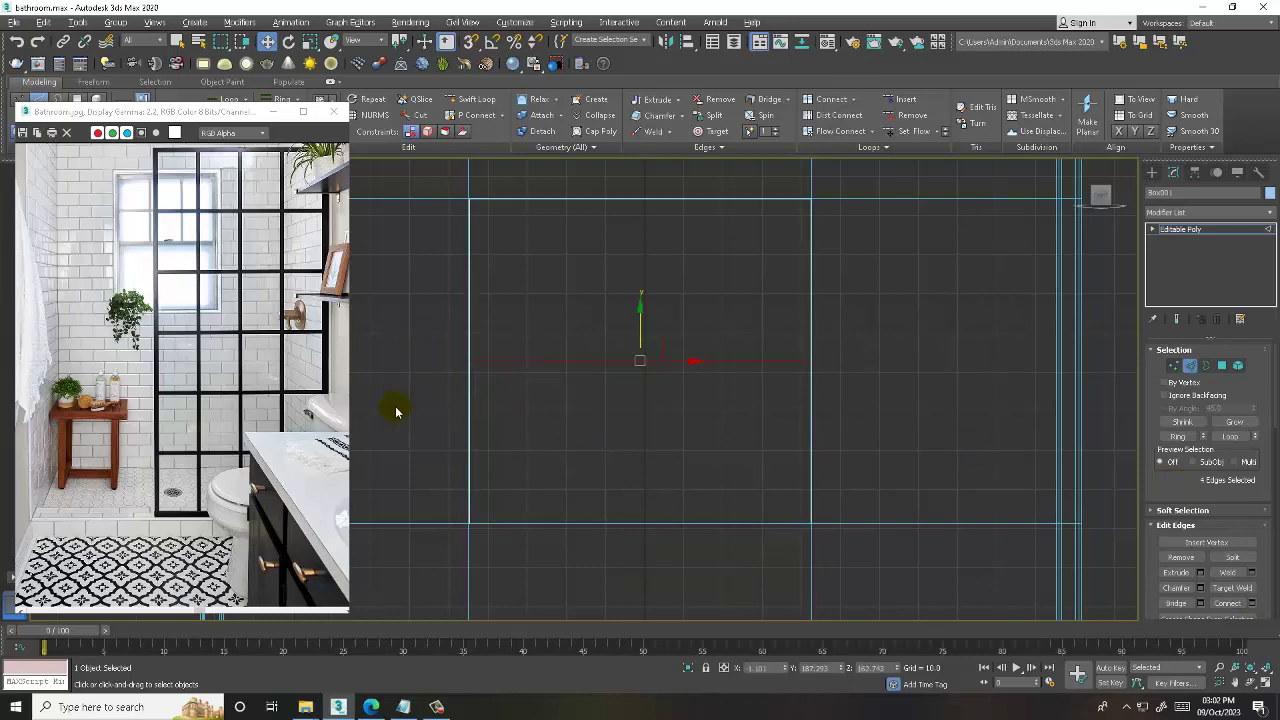
{"action": "left_click", "coordinate": [469, 428]}
{"action": "left_click", "coordinate": [1257, 606]}
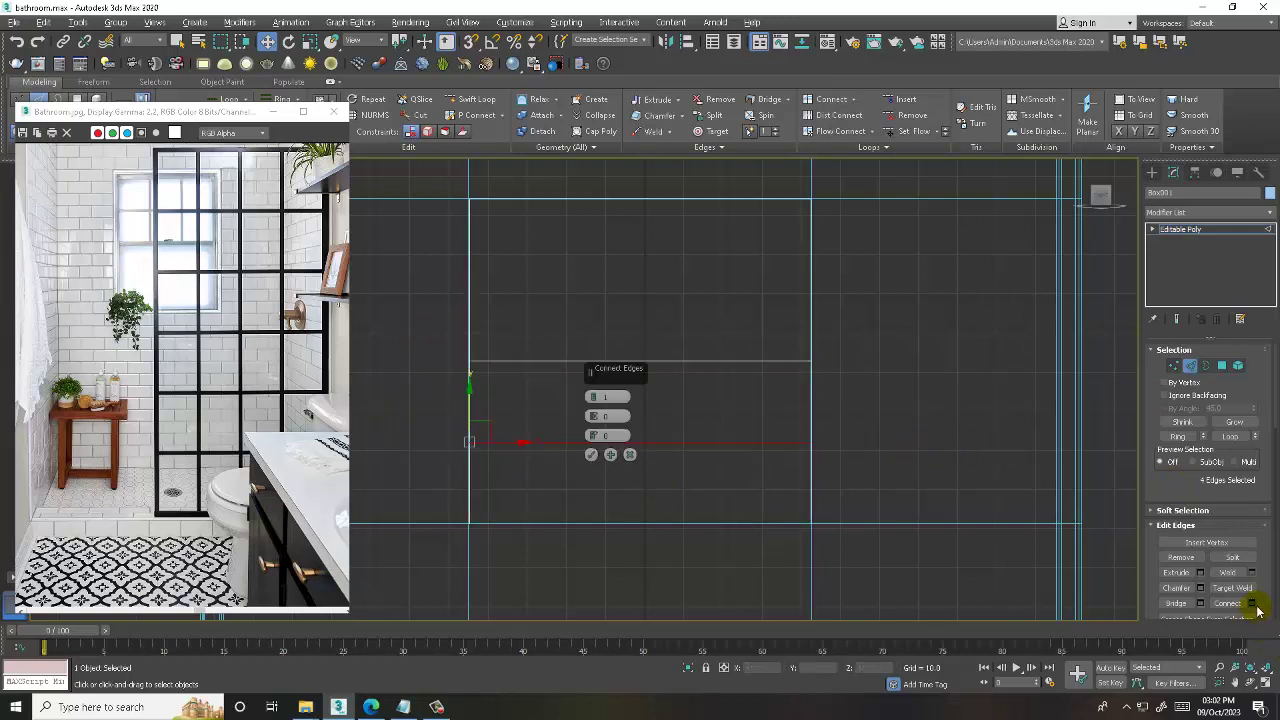
{"action": "left_click", "coordinate": [591, 456]}
{"action": "scroll", "coordinate": [578, 424], "scroll_direction": "up", "scroll_amount": 2}
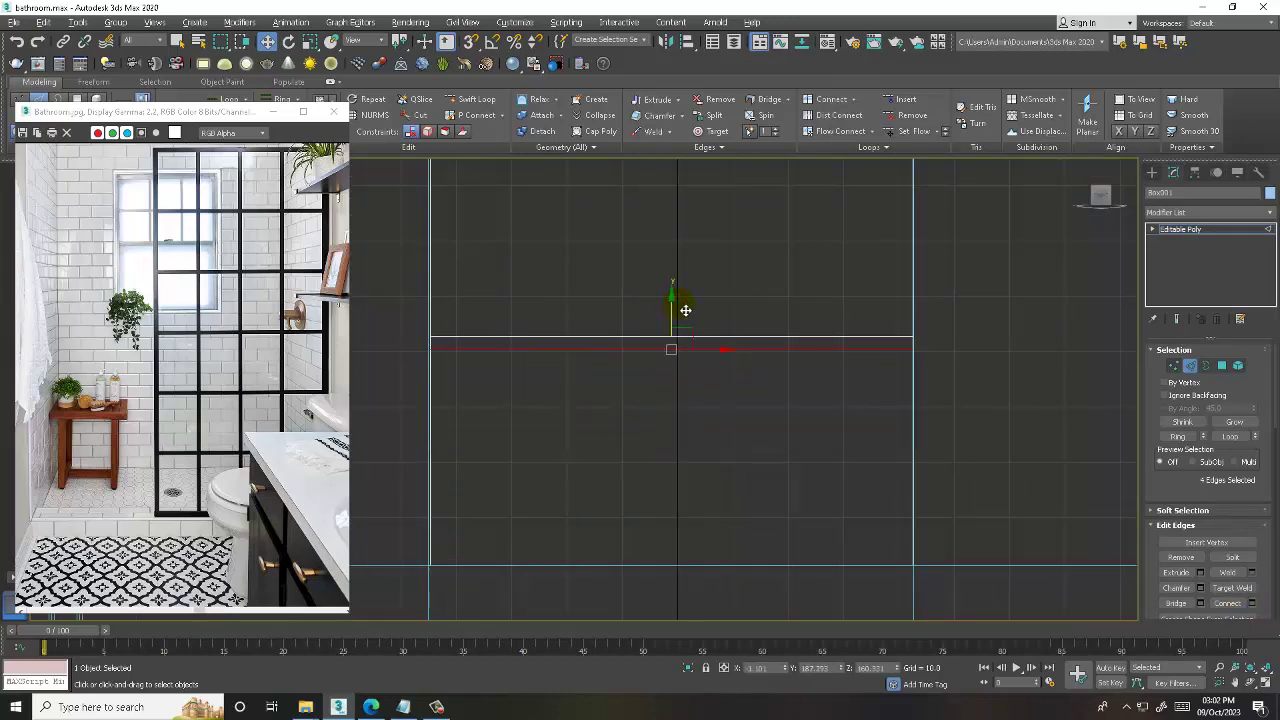
{"action": "key", "text": "alt+w"}
{"action": "key", "text": "alt+w"}
{"action": "mouse_move", "coordinate": [763, 343]}
{"action": "middle_mouse_down", "text": "alt"}
{"action": "mouse_move", "coordinate": [783, 366]}
{"action": "mouse_move", "coordinate": [805, 356]}
{"action": "middle_mouse_up", "text": "alt"}
- Inset the panel's lower polygon by 1.299 to form a thin border
{"action": "key", "text": "4"}
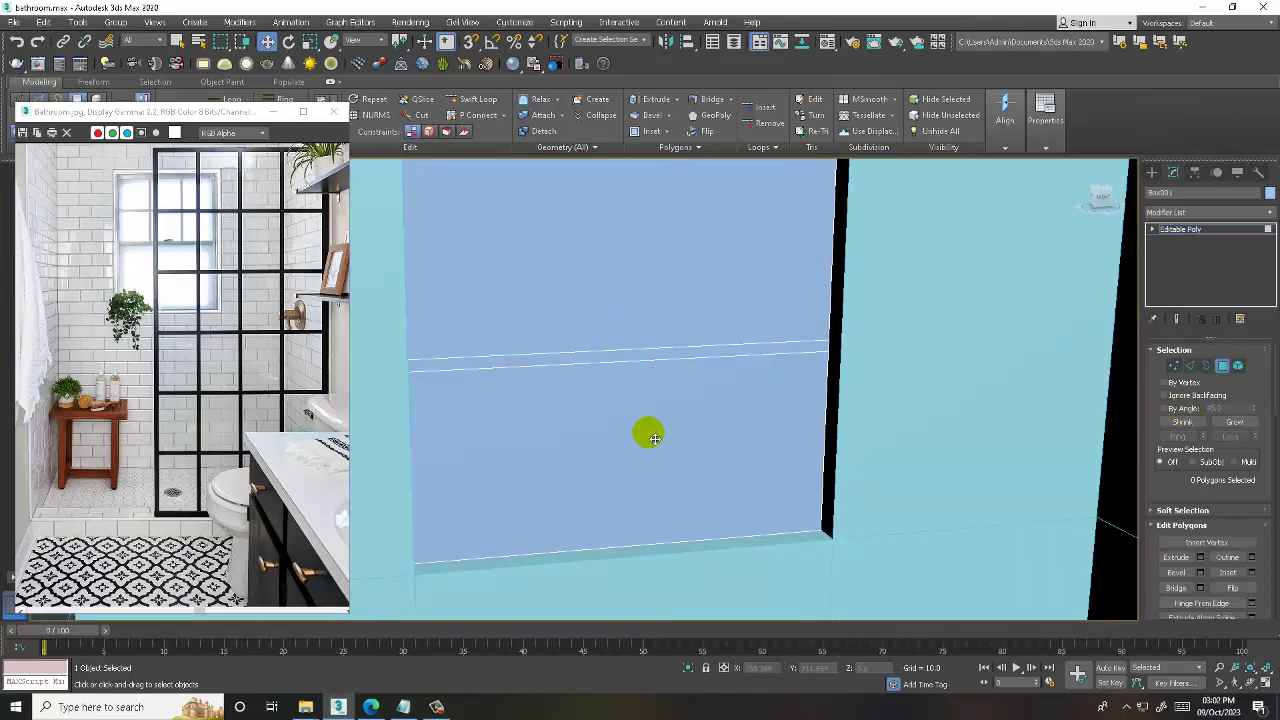
{"action": "left_click", "coordinate": [649, 431]}
{"action": "middle_click_drag", "start_coordinate": [649, 431], "coordinate": [697, 449], "text": "alt"}
{"action": "left_click", "coordinate": [697, 449], "text": "ctrl"}
{"action": "mouse_move", "coordinate": [957, 434]}
{"action": "middle_mouse_down", "text": "alt"}
{"action": "mouse_move", "coordinate": [791, 455]}
{"action": "mouse_move", "coordinate": [811, 424]}
{"action": "middle_mouse_up", "text": "alt"}
{"action": "middle_click_drag", "start_coordinate": [808, 418], "coordinate": [788, 405]}
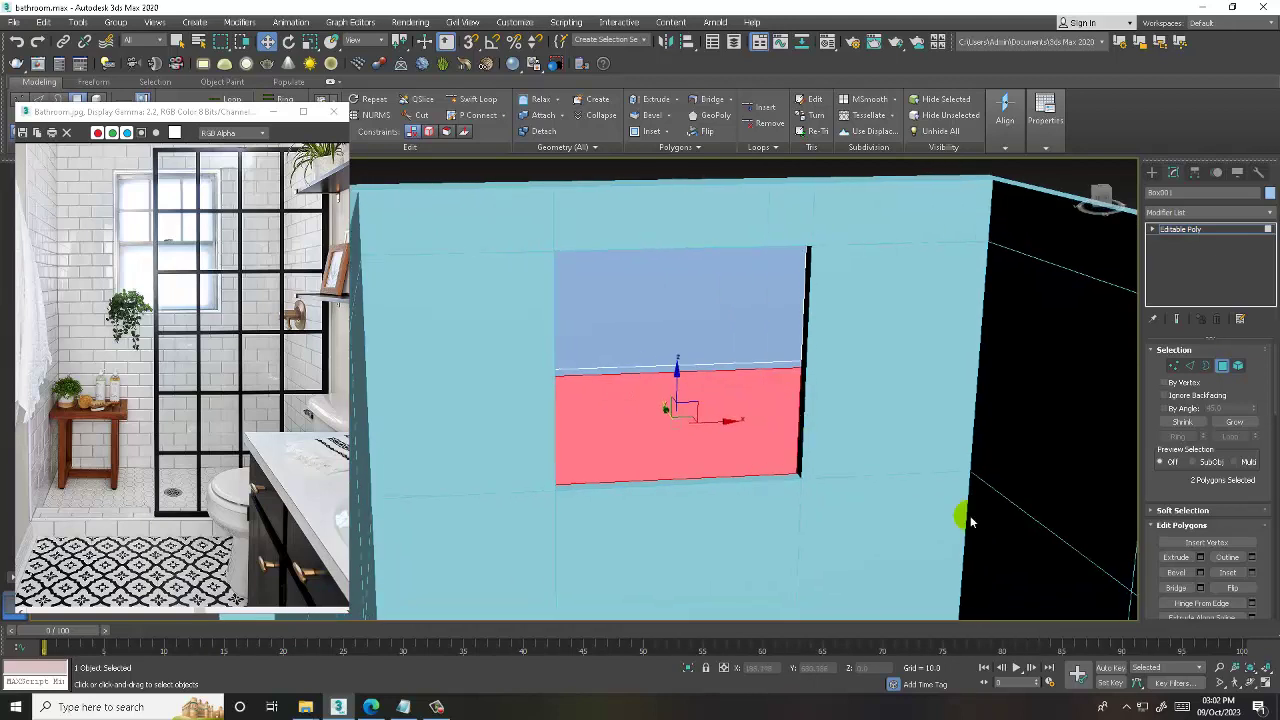
{"action": "left_click", "coordinate": [1251, 572]}
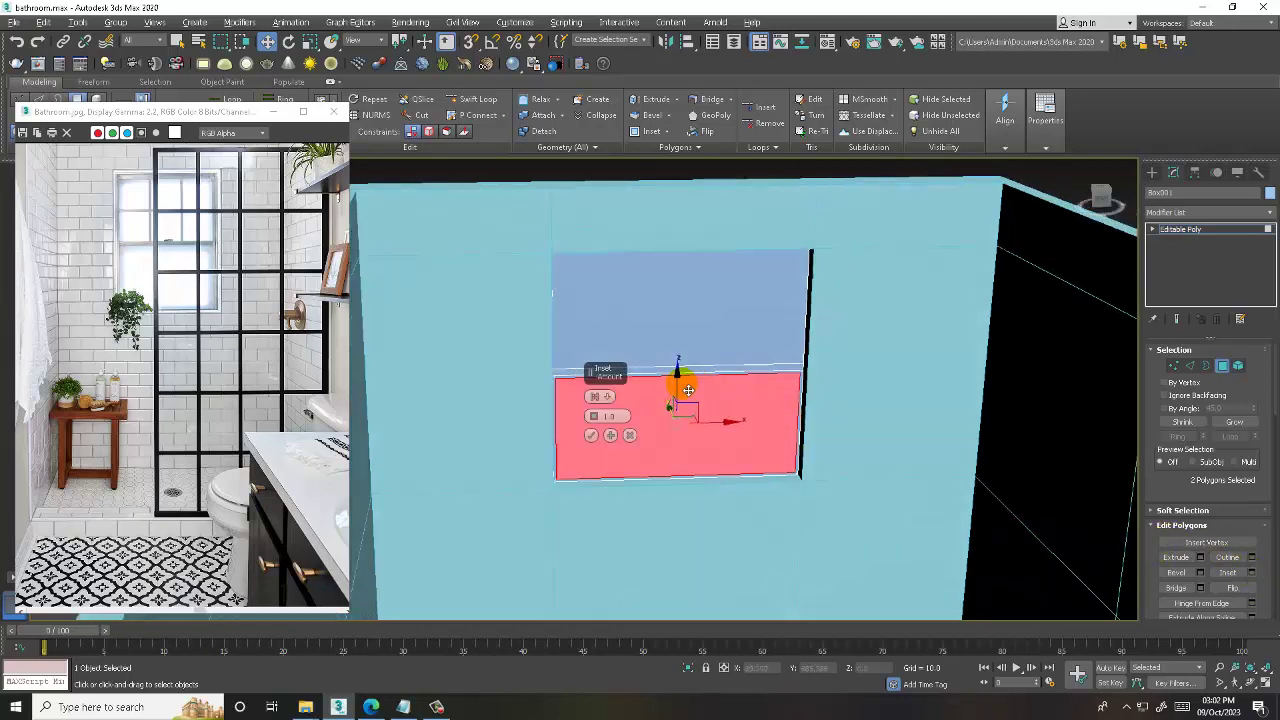
{"action": "scroll", "coordinate": [677, 371], "scroll_direction": "up", "scroll_amount": 3}
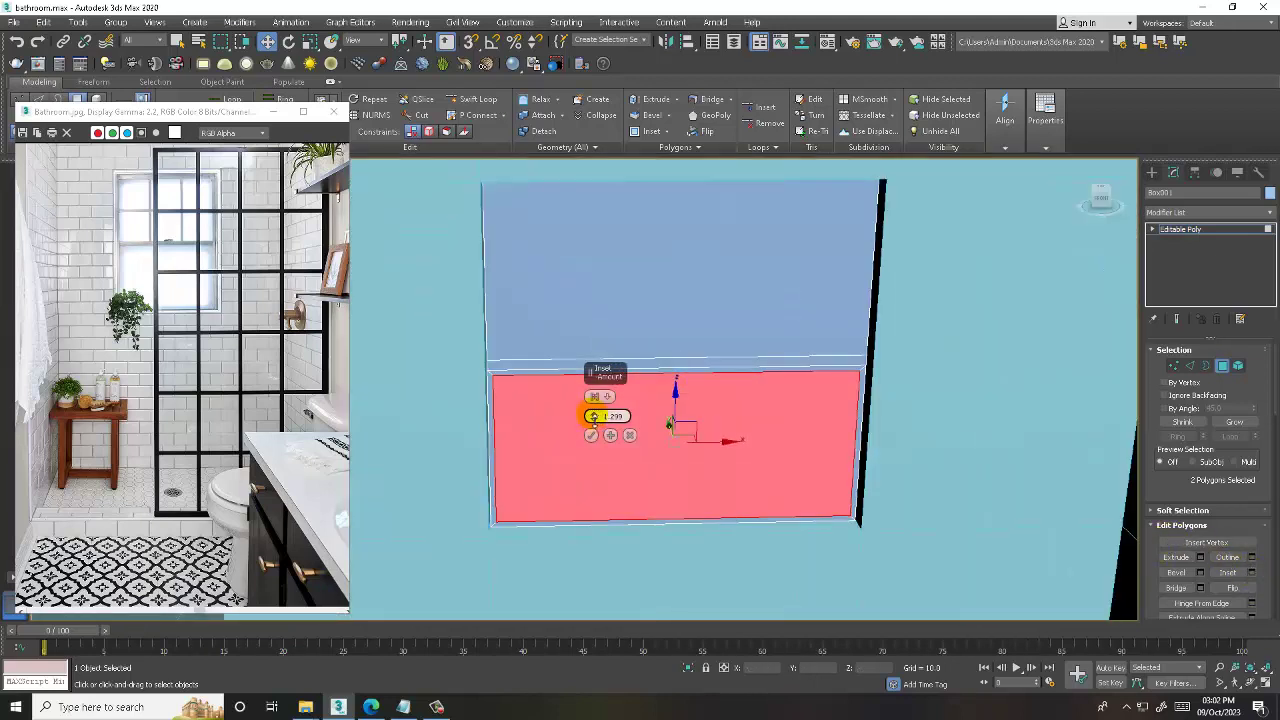
{"action": "left_click", "coordinate": [592, 434]}
{"action": "mouse_move", "coordinate": [605, 420]}
{"action": "middle_mouse_down", "text": "alt"}
{"action": "mouse_move", "coordinate": [617, 391]}
{"action": "mouse_move", "coordinate": [634, 406]}
{"action": "mouse_move", "coordinate": [634, 343]}
{"action": "middle_mouse_up", "text": "alt"}
- Connect the window panel's edges with 2 segments, creating two vertical edge loops
{"action": "key", "text": "2"}
{"action": "left_click_drag", "start_coordinate": [657, 195], "coordinate": [713, 592]}
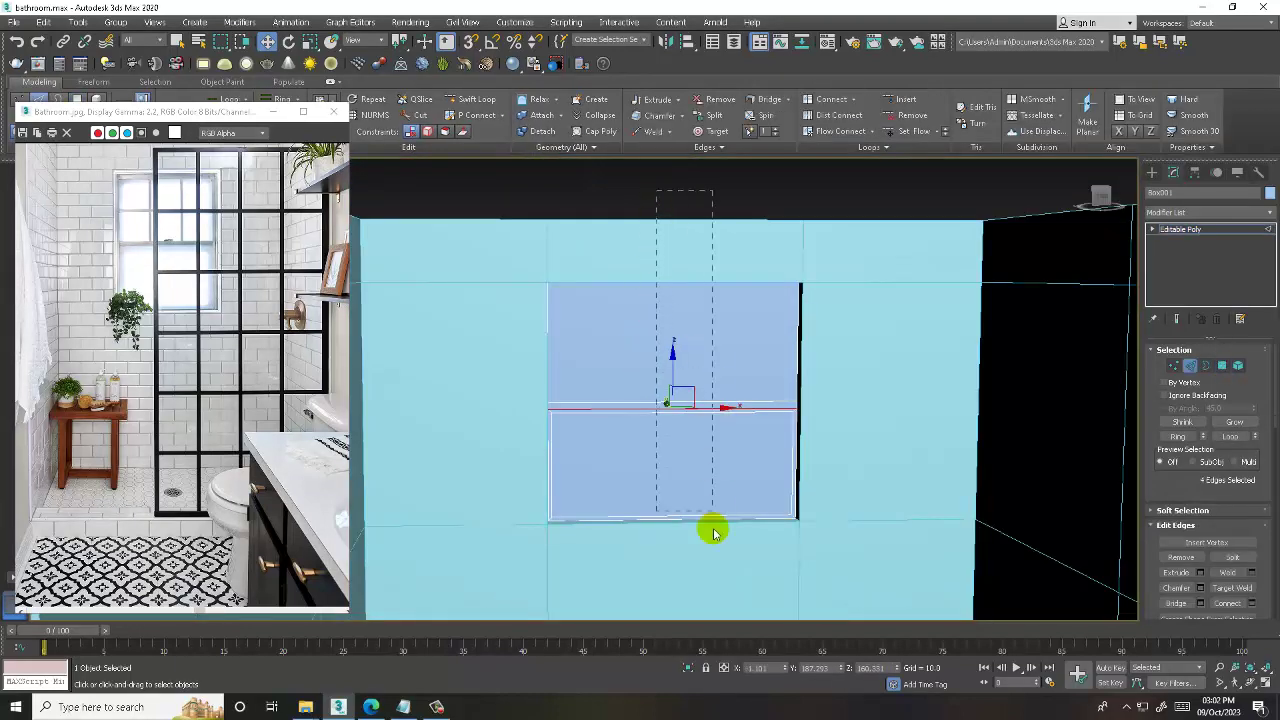
{"action": "scroll", "coordinate": [741, 378], "scroll_direction": "up", "scroll_amount": 2}
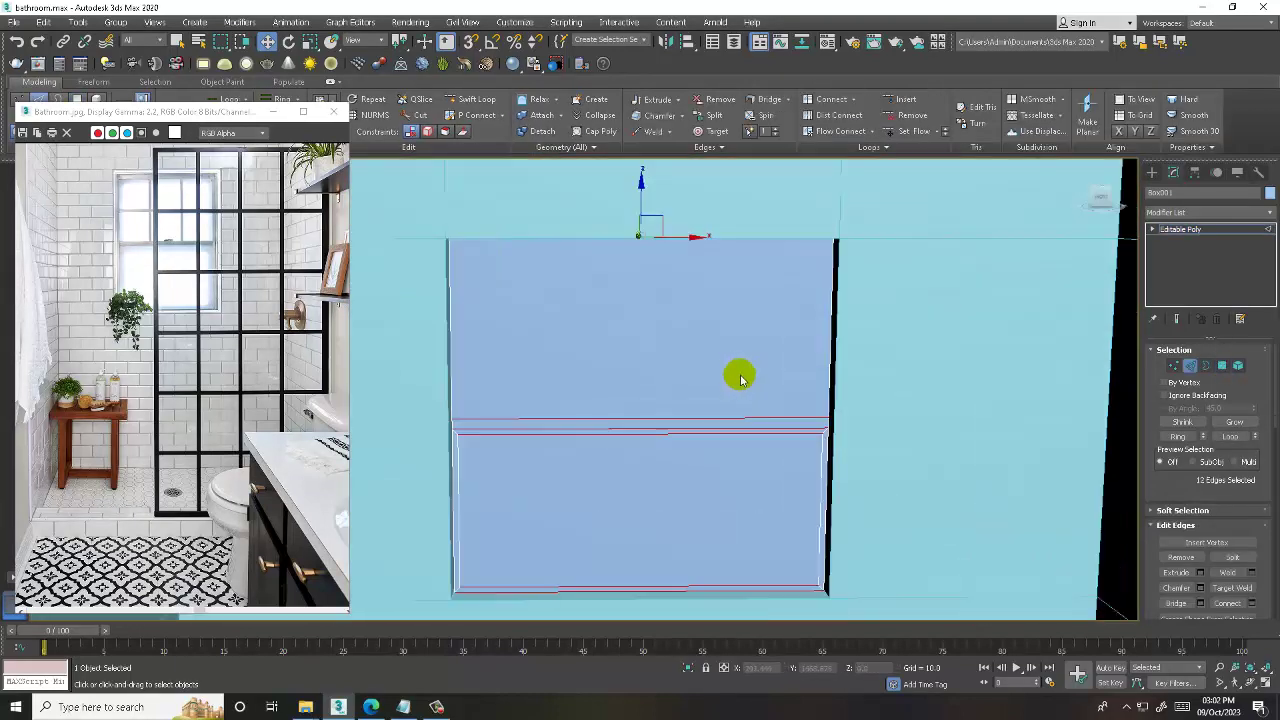
{"action": "left_click", "coordinate": [1252, 602]}
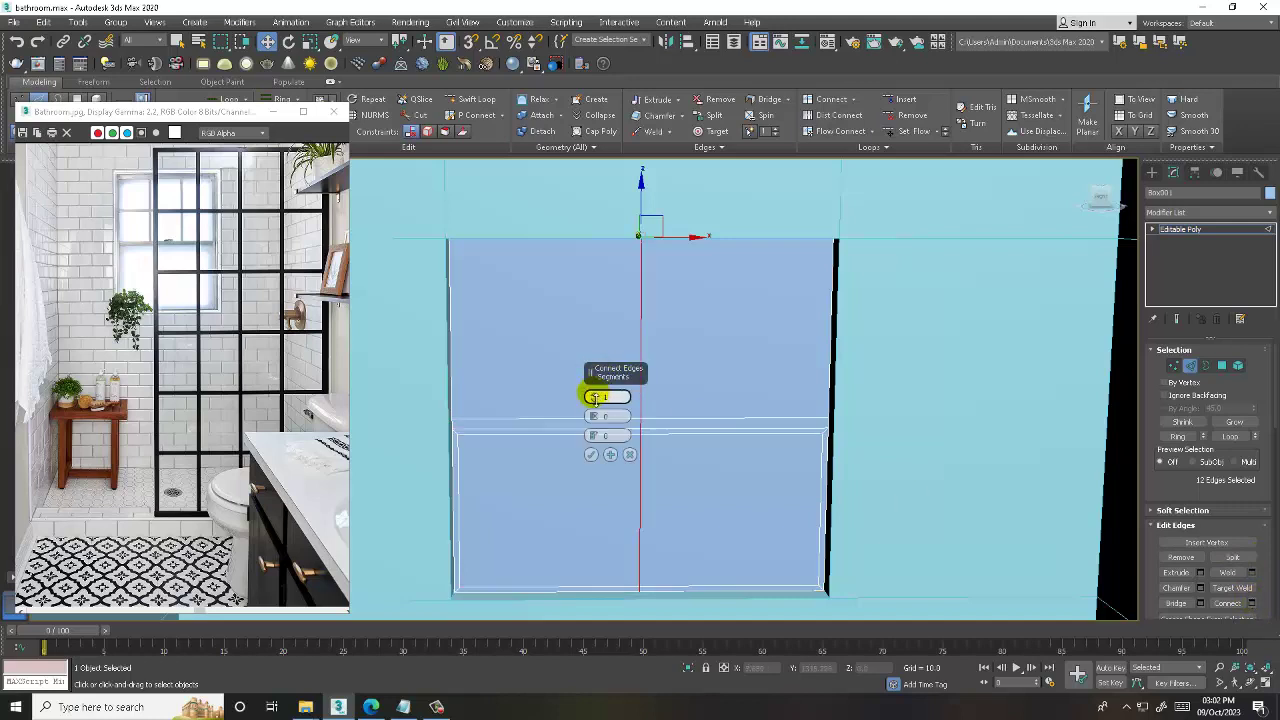
{"action": "left_click_drag", "start_coordinate": [596, 397], "coordinate": [688, 668]}
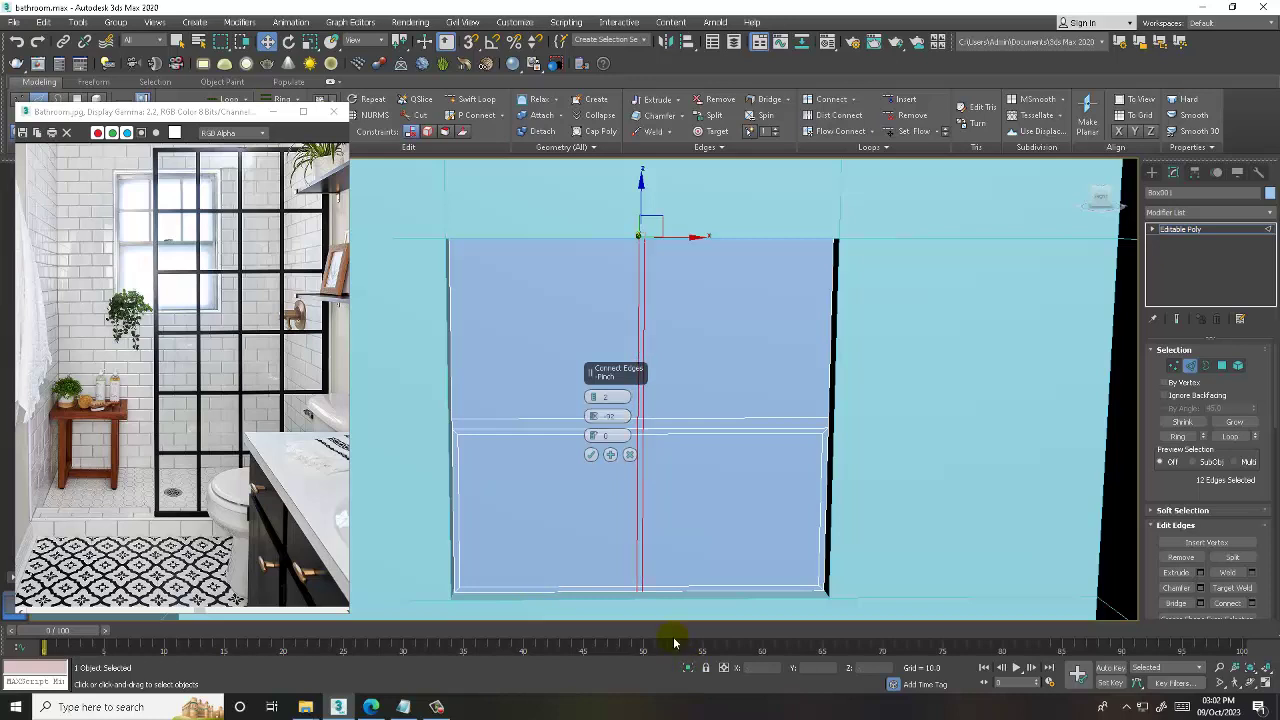
{"action": "left_click", "coordinate": [591, 454]}
- In the Front view, select the window section's edges and add more connecting edges
{"action": "key", "text": "alt+w"}
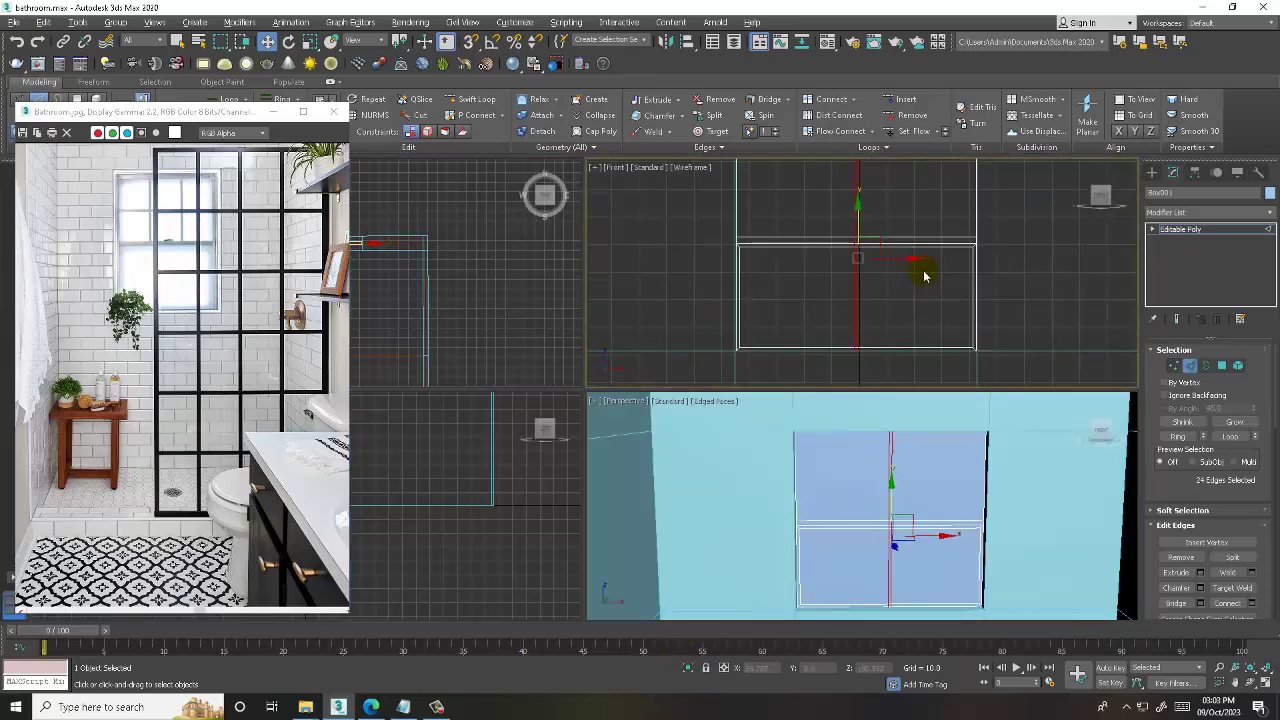
{"action": "middle_click", "coordinate": [923, 271]}
{"action": "key", "text": "alt+w"}
{"action": "scroll", "coordinate": [690, 320], "scroll_direction": "down", "scroll_amount": 2}
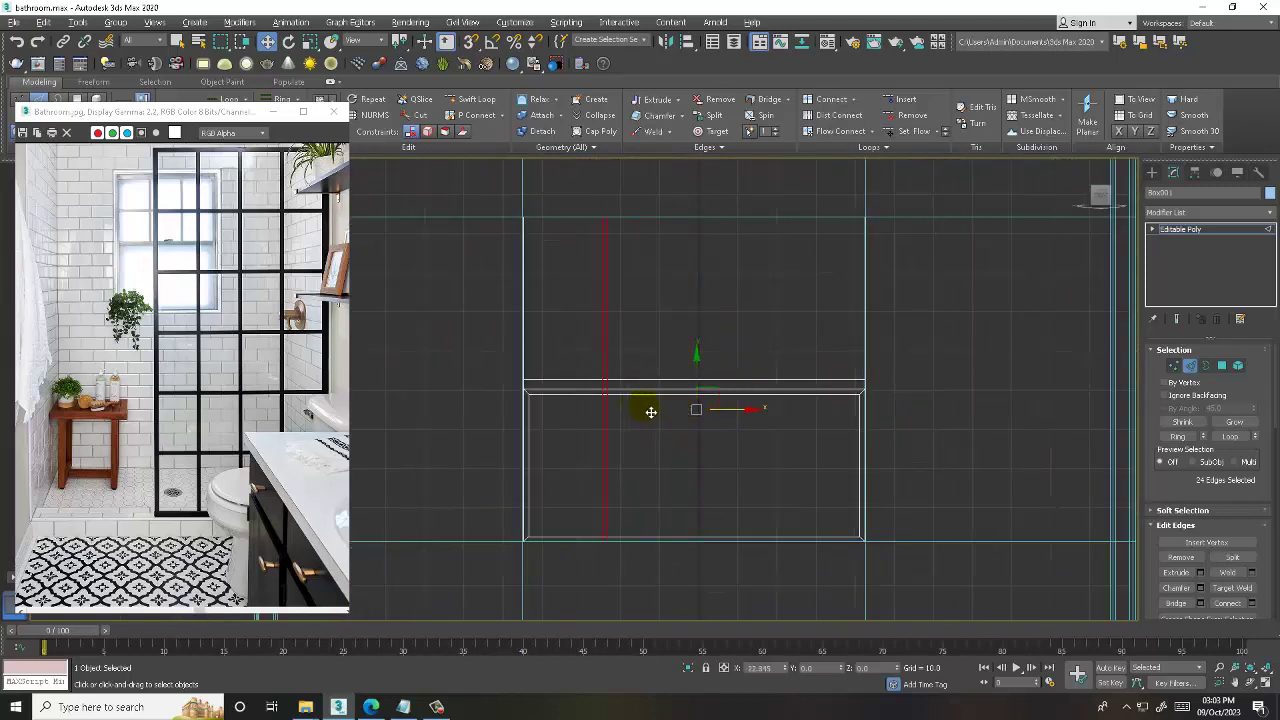
{"action": "key", "text": "2"}
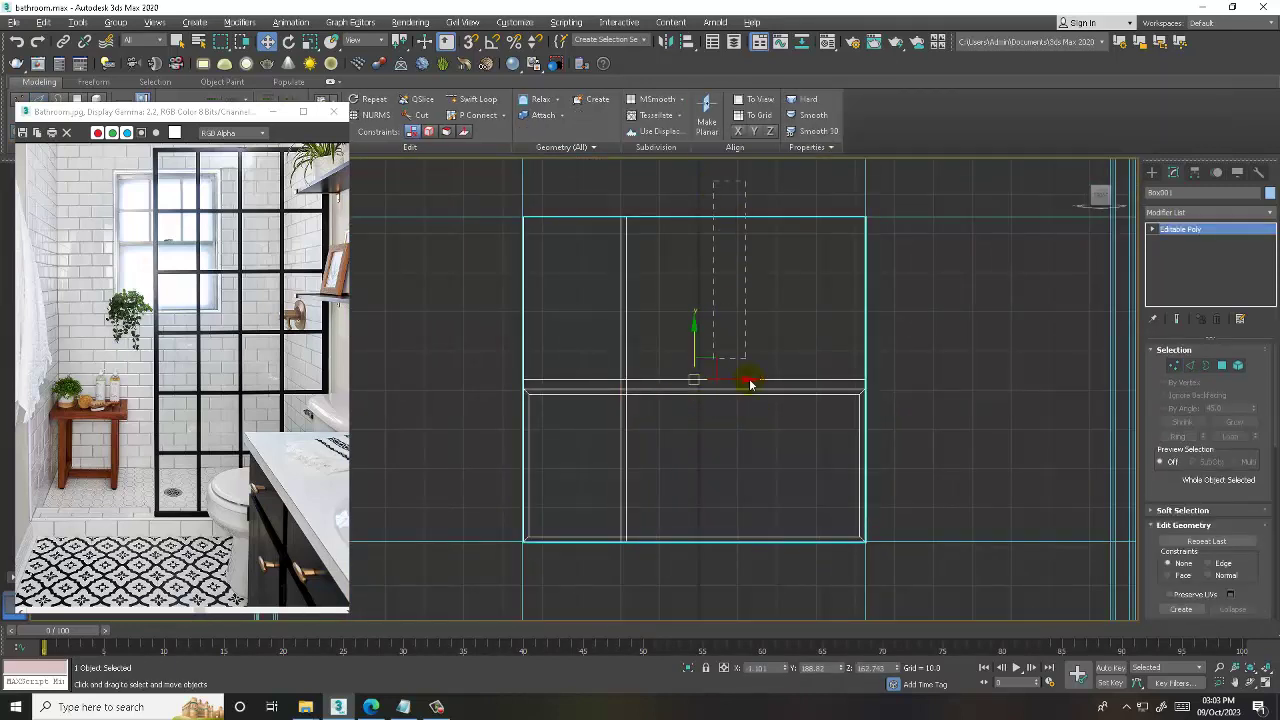
{"action": "left_click_drag", "start_coordinate": [750, 382], "coordinate": [767, 385]}
{"action": "key", "text": "2"}
{"action": "left_click_drag", "start_coordinate": [812, 563], "coordinate": [813, 564]}
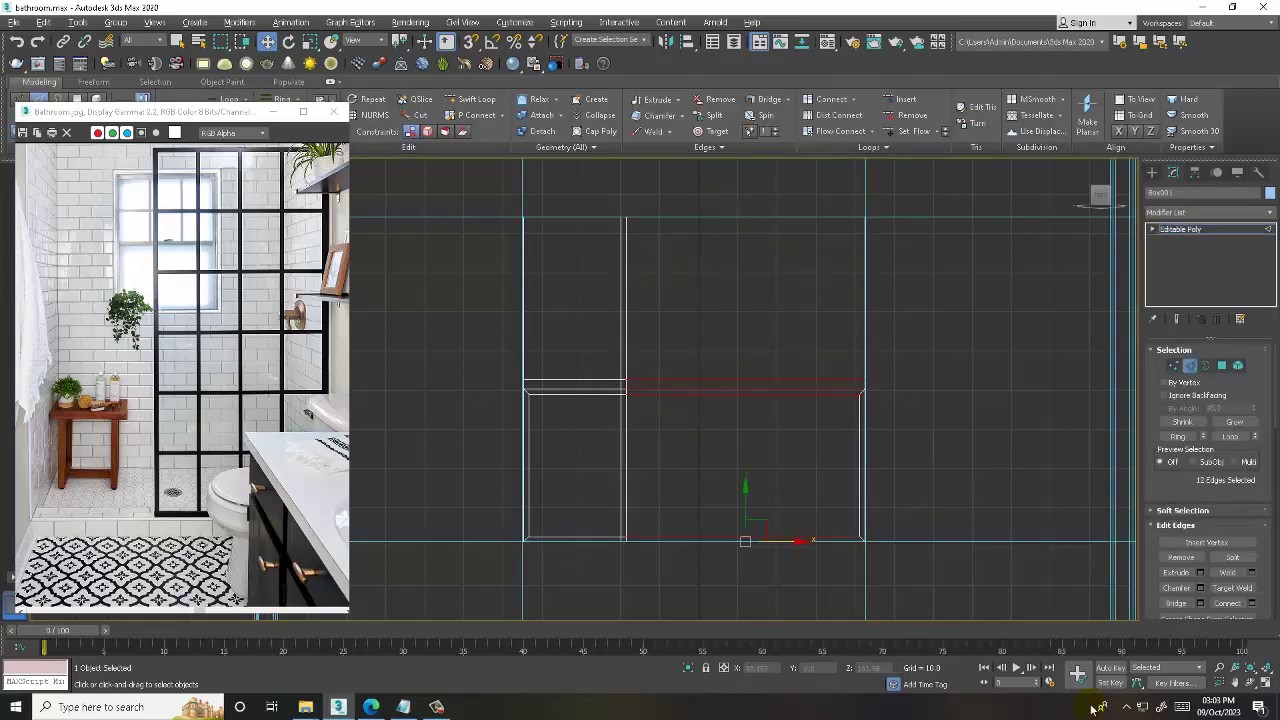
{"action": "left_click", "coordinate": [1253, 605]}
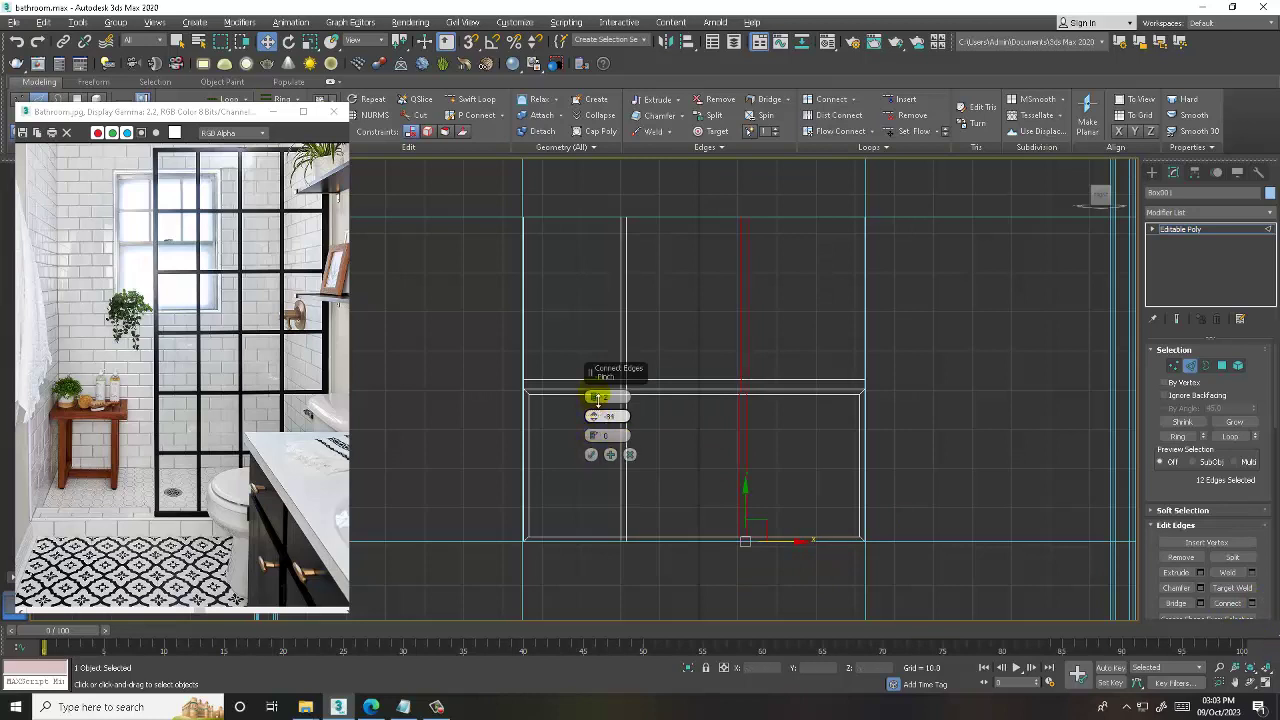
{"action": "left_click", "coordinate": [591, 454]}
- Connect the upper vertical window edges with a single horizontal edge
{"action": "left_click_drag", "start_coordinate": [1008, 335], "coordinate": [1010, 335]}
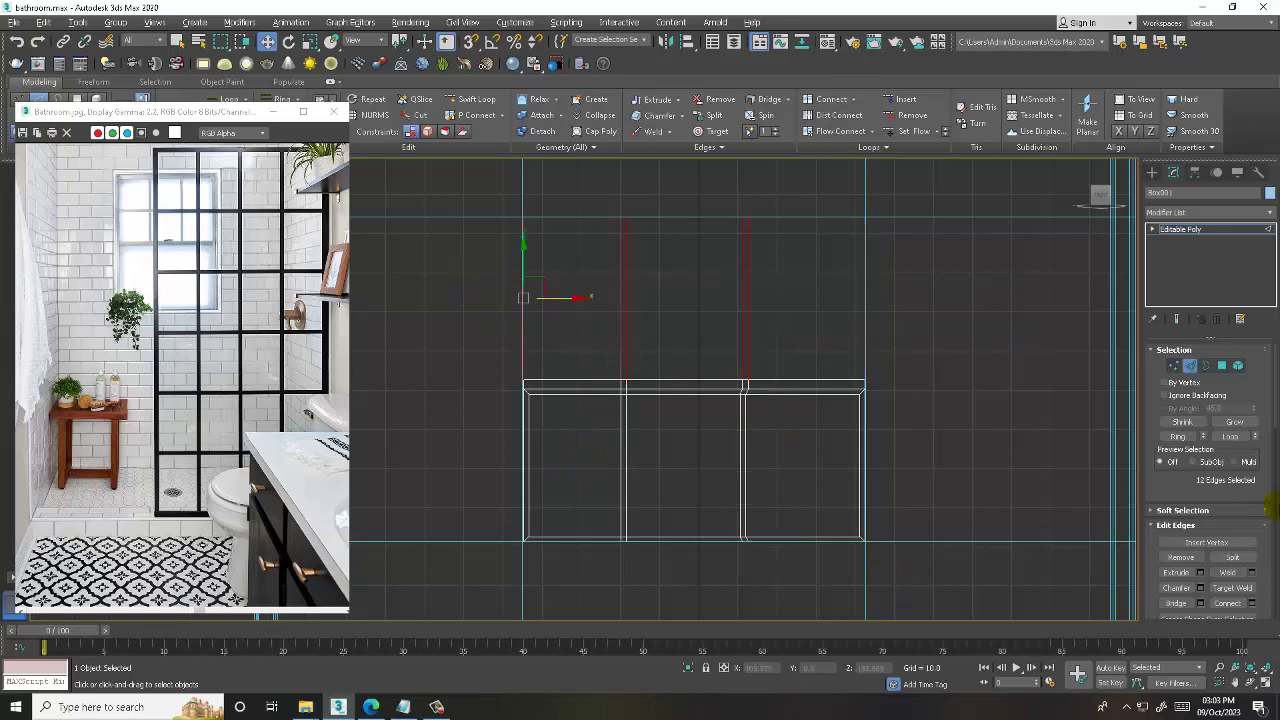
{"action": "left_click", "coordinate": [1251, 604]}
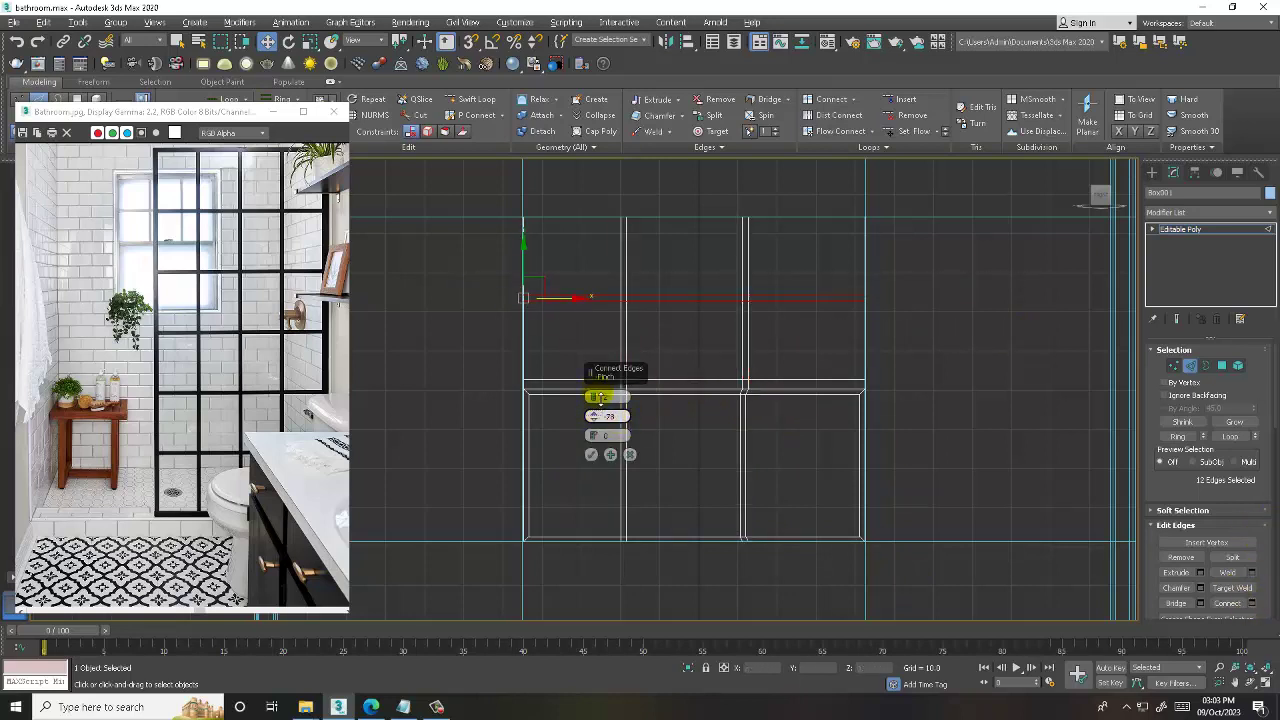
{"action": "left_click", "coordinate": [592, 453]}
{"action": "key", "text": "alt+w"}
{"action": "key", "text": "alt+w"}
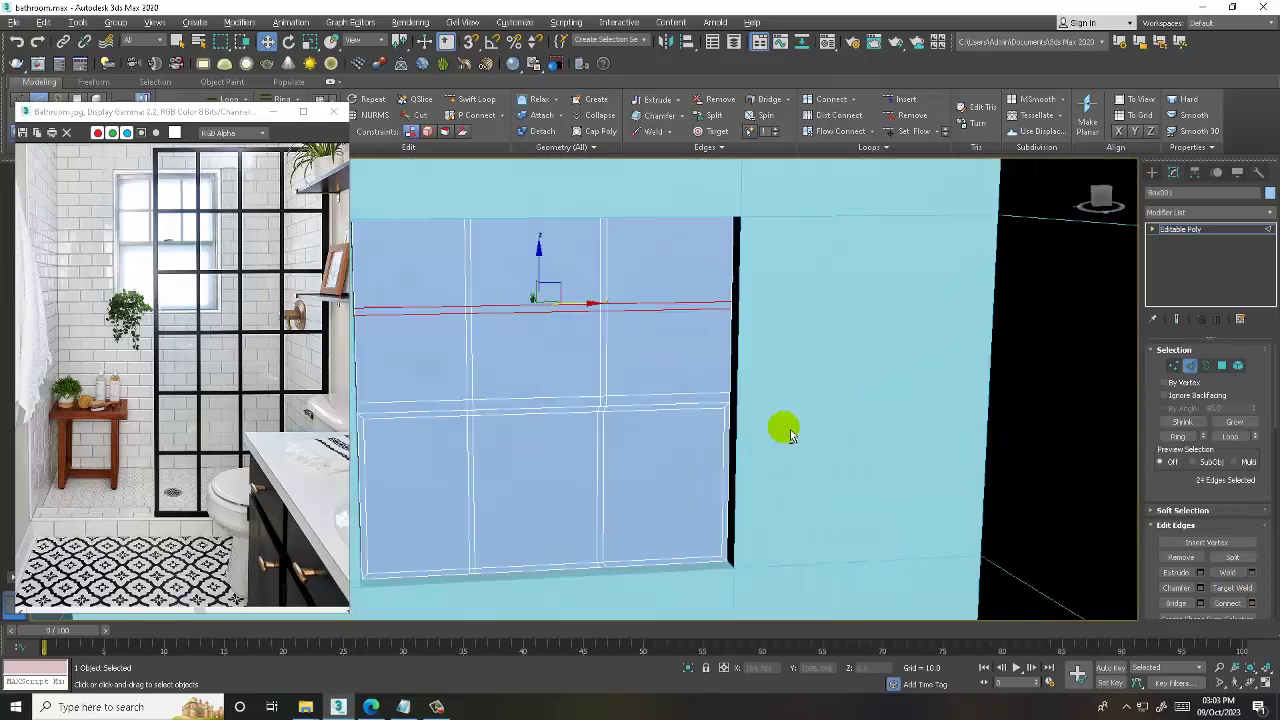
{"action": "middle_click_drag", "start_coordinate": [789, 435], "coordinate": [691, 383], "text": "alt"}
- In Polygon mode, select the six upper window panes on the near side of the wall
{"action": "key", "text": "4"}
{"action": "mouse_move", "coordinate": [568, 294]}
{"action": "middle_mouse_down", "text": "alt"}
{"action": "mouse_move", "coordinate": [620, 329]}
{"action": "mouse_move", "coordinate": [451, 306]}
{"action": "middle_mouse_up", "text": "alt"}
{"action": "left_click", "coordinate": [460, 314]}
{"action": "left_click", "coordinate": [538, 311], "text": "ctrl"}
{"action": "left_click", "coordinate": [740, 304], "text": "ctrl"}
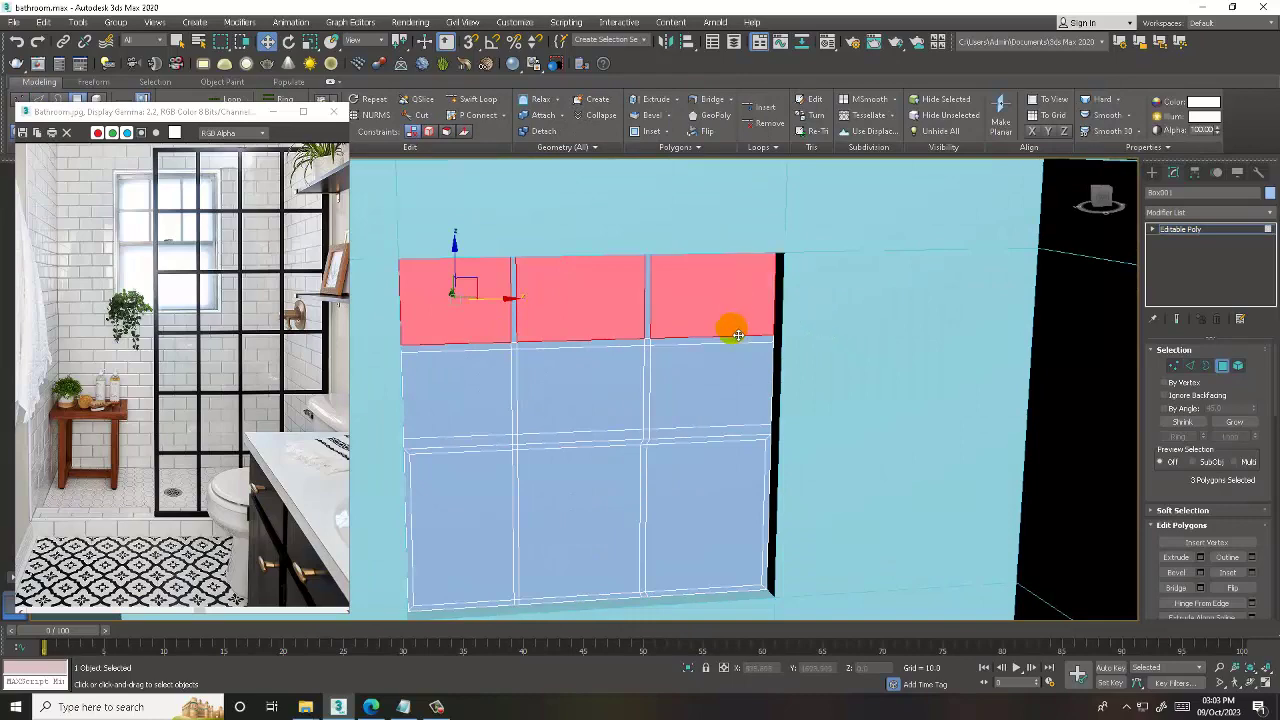
{"action": "left_click", "coordinate": [723, 395], "text": "ctrl"}
{"action": "left_click", "coordinate": [560, 388], "text": "ctrl"}
{"action": "left_click", "coordinate": [494, 393], "text": "ctrl"}
- Add the six matching upper panes on the far side of the wall to the selection
{"action": "middle_click_drag", "start_coordinate": [494, 393], "coordinate": [643, 371], "text": "alt"}
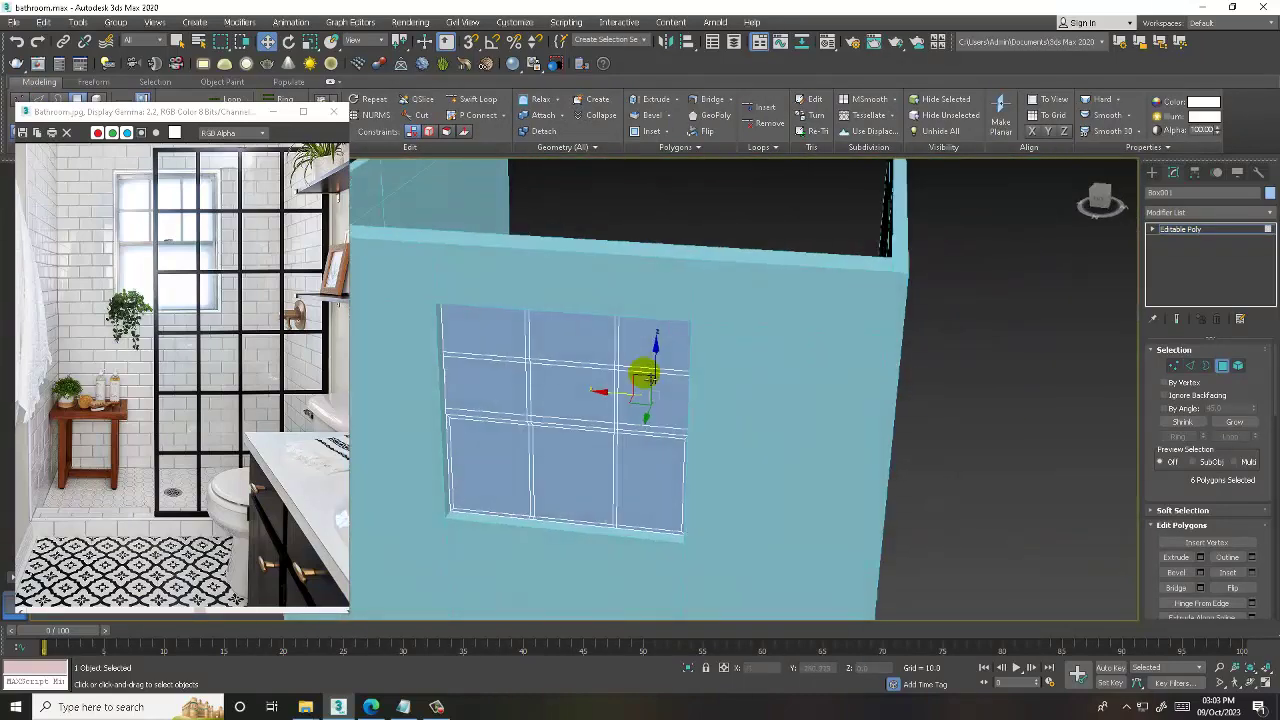
{"action": "left_click", "coordinate": [466, 323], "text": "ctrl"}
{"action": "left_click", "coordinate": [555, 340], "text": "ctrl"}
{"action": "left_click", "coordinate": [636, 345], "text": "ctrl"}
{"action": "left_click", "coordinate": [640, 398], "text": "ctrl"}
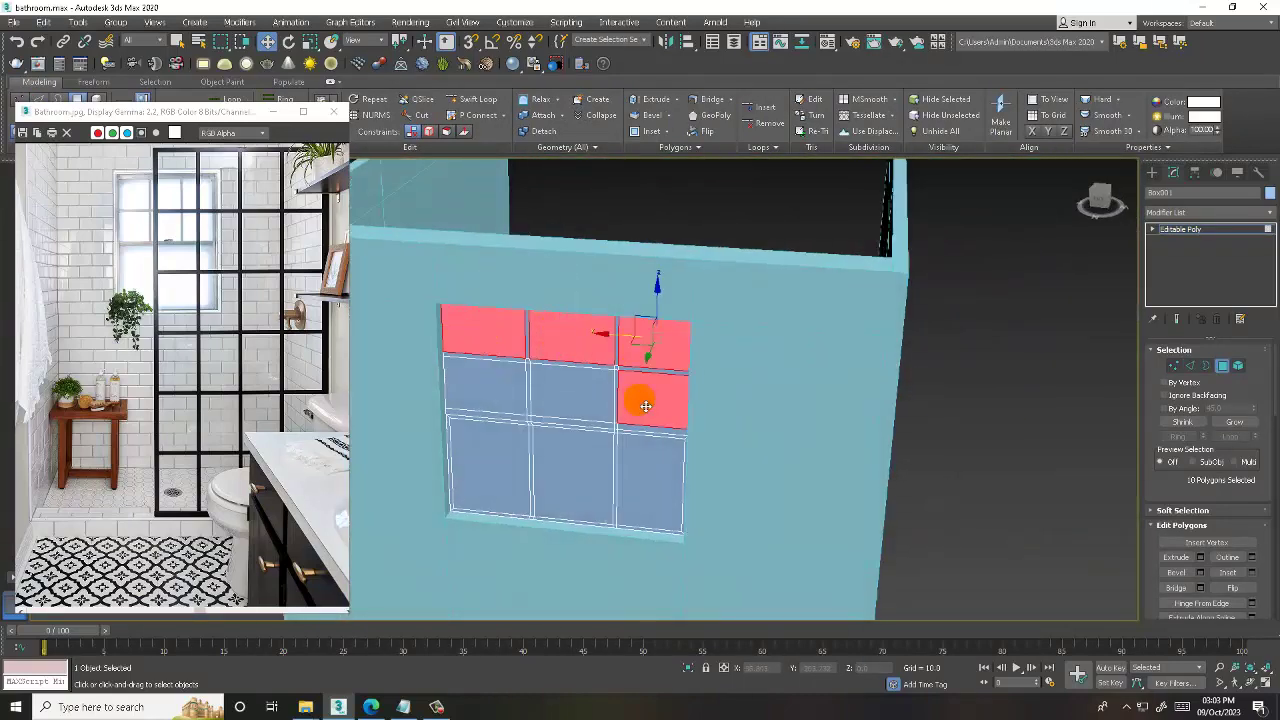
{"action": "left_click", "coordinate": [585, 396], "text": "ctrl"}
{"action": "left_click", "coordinate": [455, 374], "text": "ctrl"}
{"action": "mouse_move", "coordinate": [697, 462]}
{"action": "middle_mouse_down", "text": "alt"}
{"action": "mouse_move", "coordinate": [829, 429]}
{"action": "mouse_move", "coordinate": [671, 437]}
{"action": "middle_mouse_up", "text": "alt"}
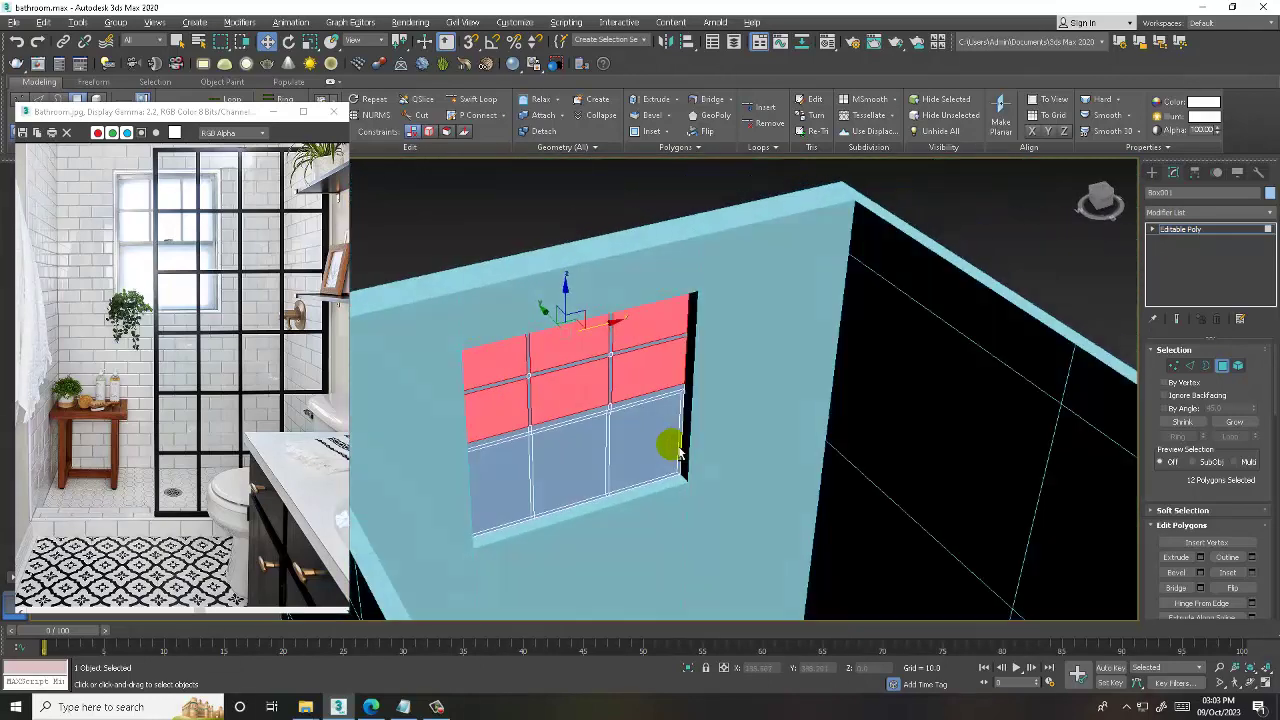
{"action": "middle_click_drag", "start_coordinate": [820, 414], "coordinate": [816, 403], "text": "alt"}
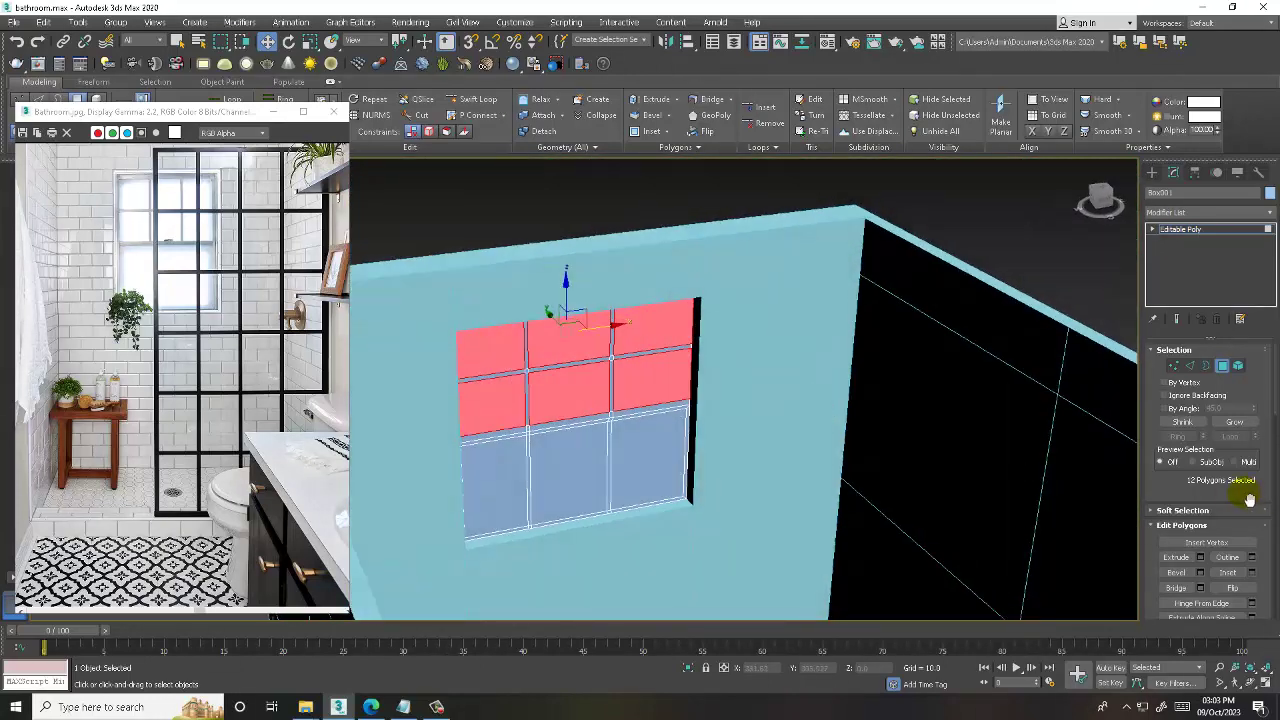
- Inset all selected panes by 1.299 so each gets its own thin frame
{"action": "left_click", "coordinate": [1255, 575]}
{"action": "mouse_move", "coordinate": [931, 466]}
{"action": "middle_mouse_down", "text": "alt"}
{"action": "mouse_move", "coordinate": [766, 394]}
{"action": "mouse_move", "coordinate": [494, 363]}
{"action": "mouse_move", "coordinate": [580, 433]}
{"action": "middle_mouse_up", "text": "alt"}
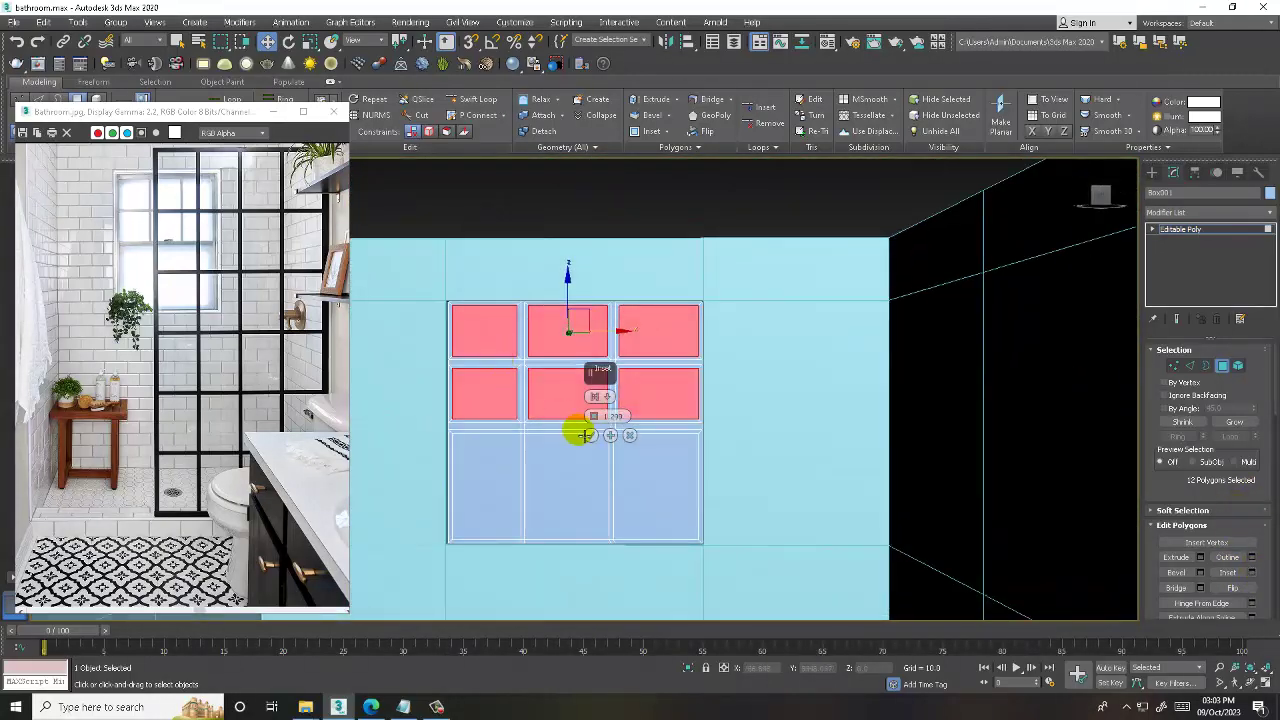
{"action": "left_click", "coordinate": [585, 435]}
{"action": "mouse_move", "coordinate": [629, 351]}
{"action": "middle_mouse_down", "text": "alt"}
{"action": "mouse_move", "coordinate": [654, 360]}
{"action": "mouse_move", "coordinate": [637, 362]}
{"action": "middle_mouse_up", "text": "alt"}
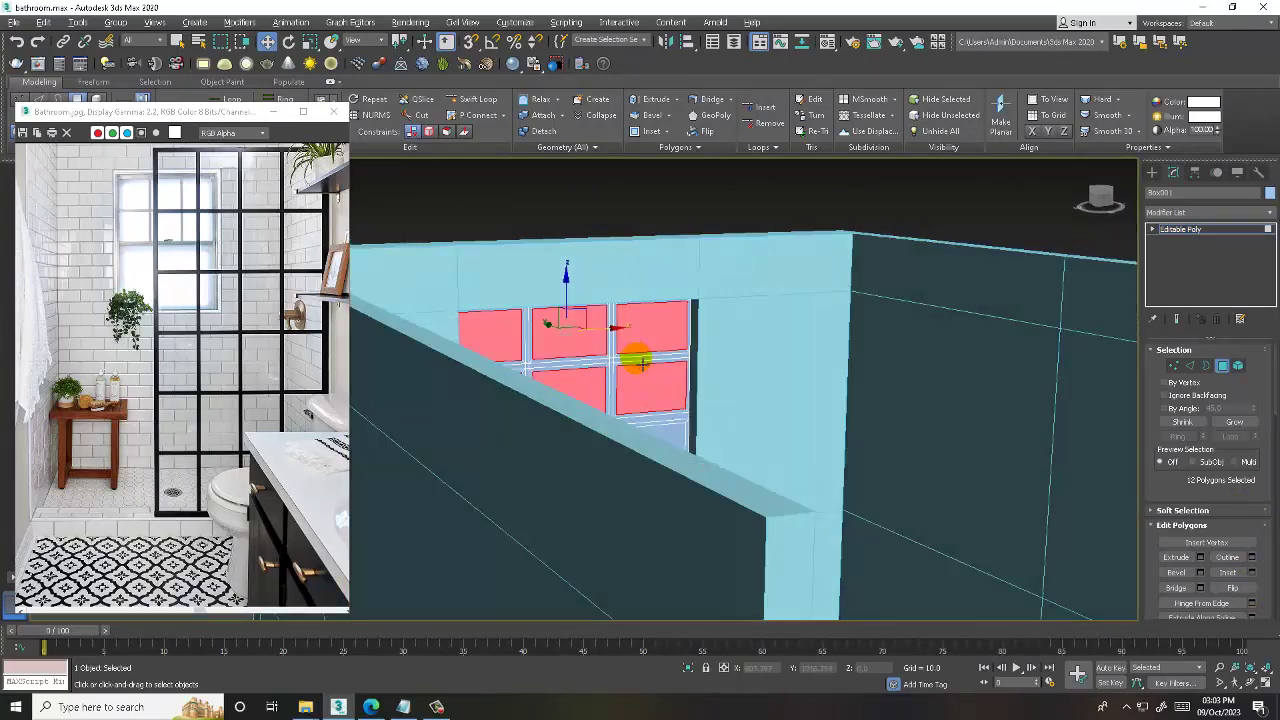
{"action": "scroll", "coordinate": [208, 338], "scroll_direction": "up", "scroll_amount": 3}
{"action": "scroll", "coordinate": [230, 340], "scroll_direction": "down", "scroll_amount": 1}
{"action": "scroll", "coordinate": [208, 326], "scroll_direction": "down", "scroll_amount": 1}
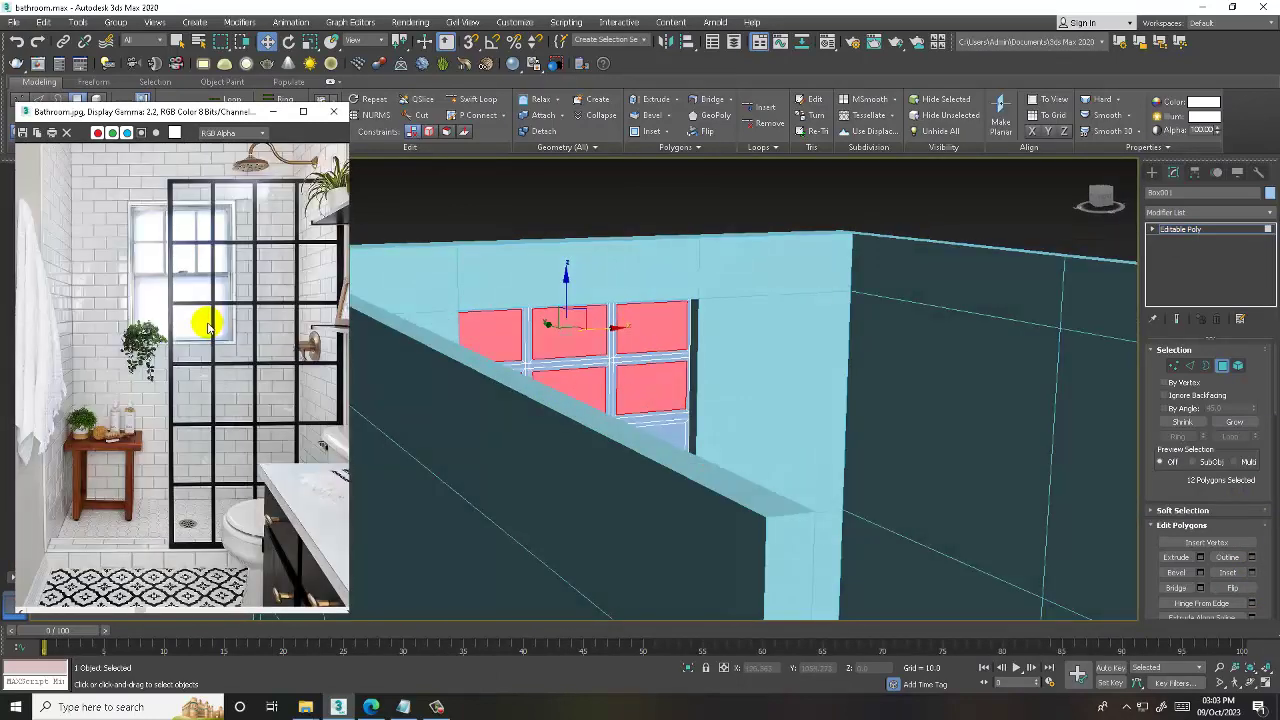
{"action": "mouse_move", "coordinate": [789, 414]}
{"action": "middle_mouse_down", "text": "alt"}
{"action": "mouse_move", "coordinate": [760, 374]}
{"action": "mouse_move", "coordinate": [640, 374]}
{"action": "middle_mouse_up", "text": "alt"}
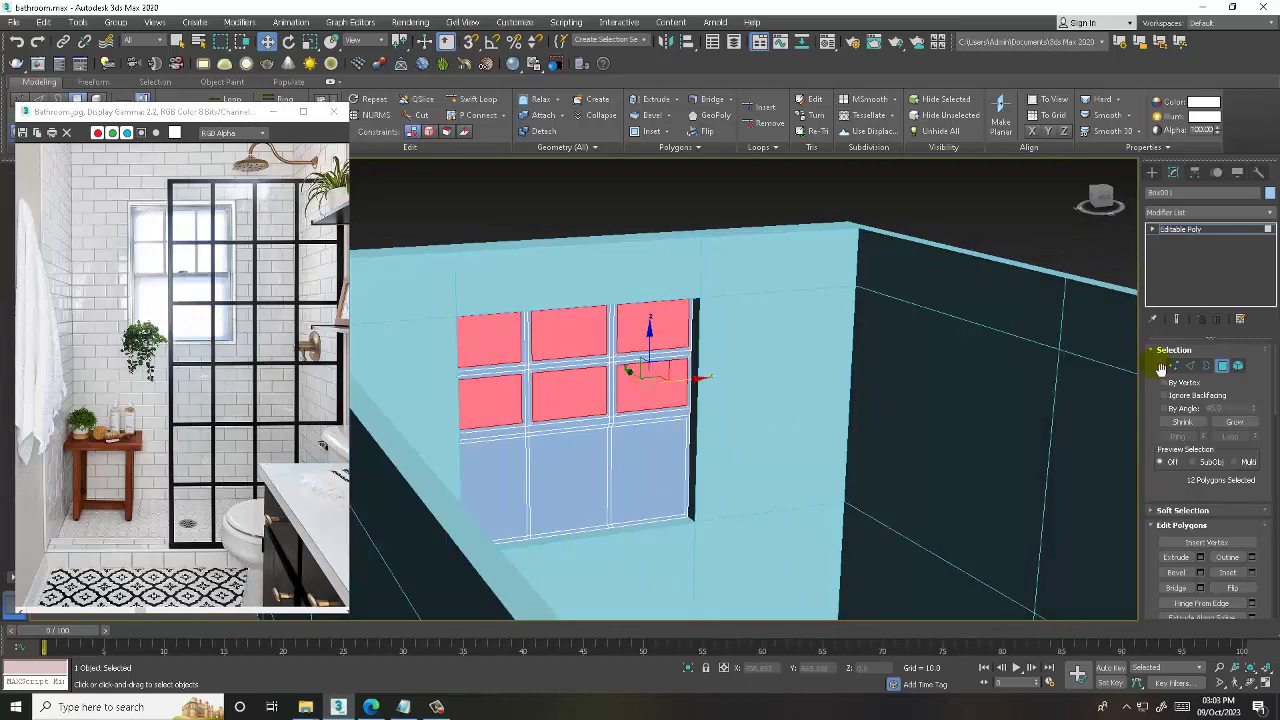
- Return to object level and orbit to look down the wall toward the floor
{"action": "left_click", "coordinate": [1231, 231]}
{"action": "mouse_move", "coordinate": [1000, 366]}
{"action": "middle_mouse_down", "text": "alt"}
{"action": "mouse_move", "coordinate": [849, 414]}
{"action": "mouse_move", "coordinate": [863, 357]}
{"action": "mouse_move", "coordinate": [780, 360]}
{"action": "mouse_move", "coordinate": [609, 429]}
{"action": "mouse_move", "coordinate": [694, 443]}
{"action": "mouse_move", "coordinate": [688, 456]}
{"action": "mouse_move", "coordinate": [671, 437]}
{"action": "middle_mouse_up", "text": "alt"}
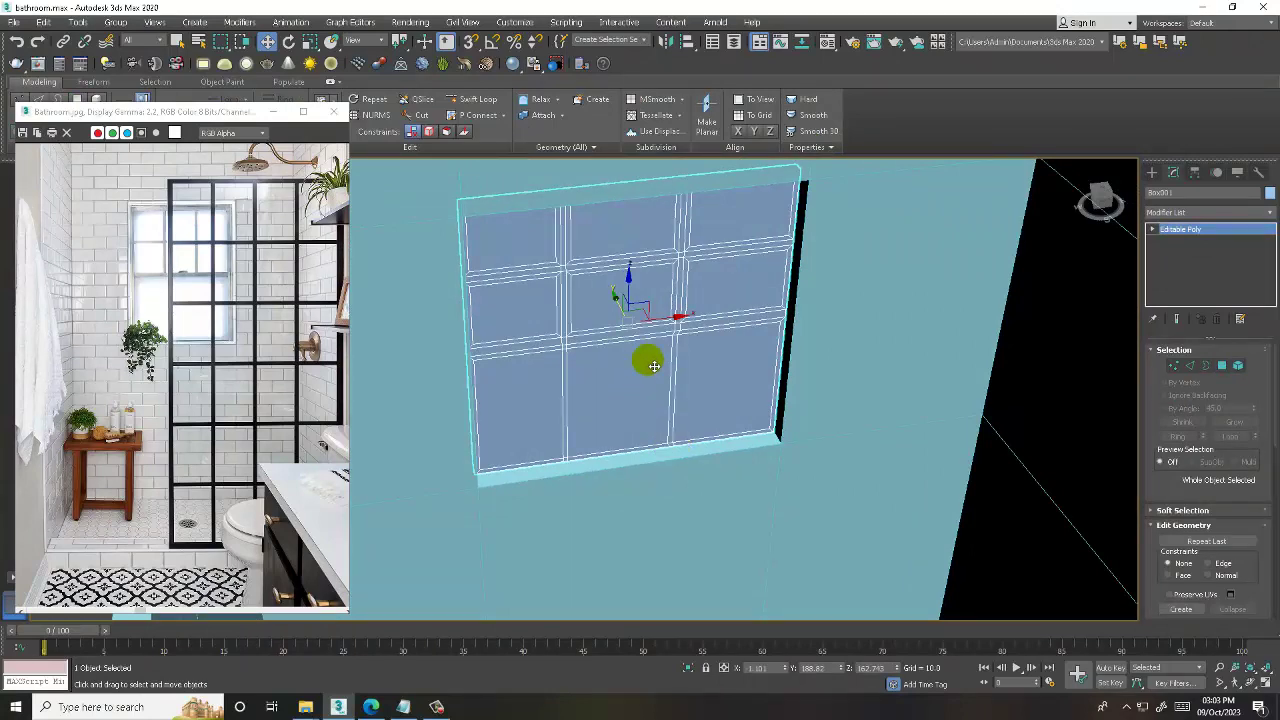
{"action": "mouse_move", "coordinate": [514, 449]}
{"action": "middle_mouse_down", "text": "alt"}
{"action": "mouse_move", "coordinate": [714, 414]}
{"action": "mouse_move", "coordinate": [737, 451]}
{"action": "mouse_move", "coordinate": [736, 375]}
{"action": "mouse_move", "coordinate": [434, 443]}
{"action": "middle_mouse_up", "text": "alt"}
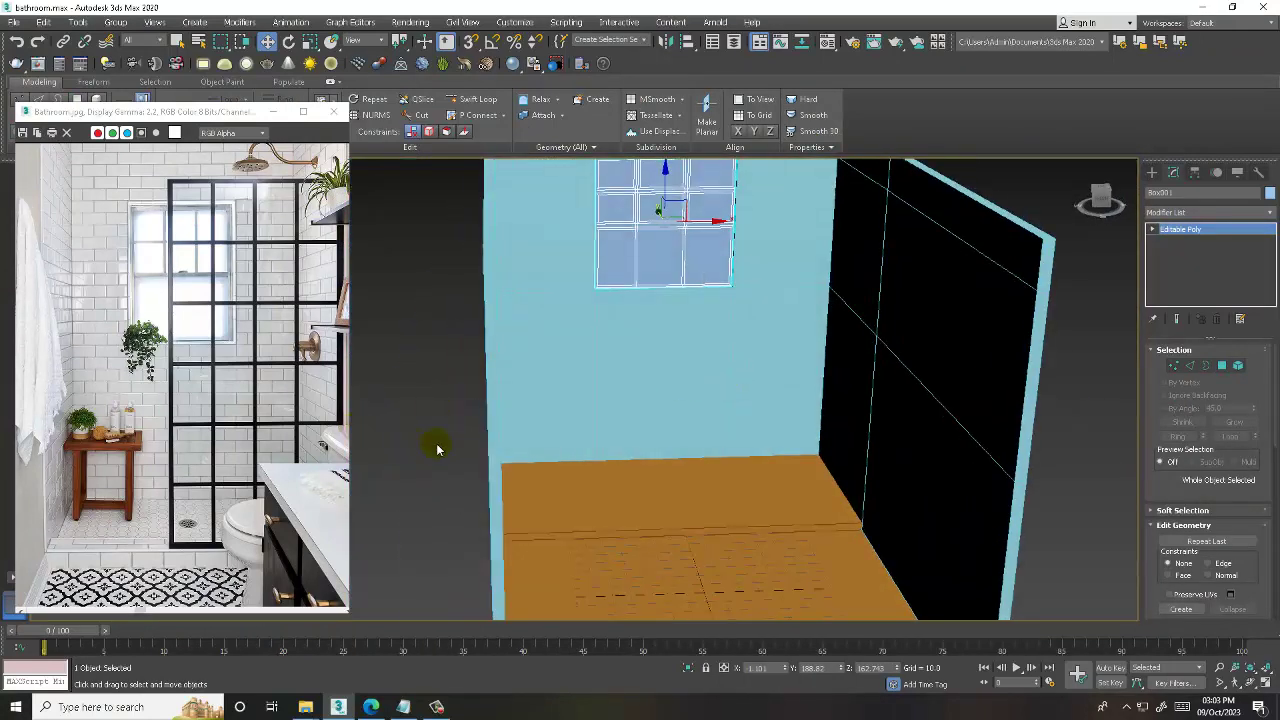
- Draw a thin upright box on the floor, about 130.291 wide and 200.031 high
{"action": "left_click", "coordinate": [1151, 173]}
{"action": "middle_click_drag", "start_coordinate": [790, 396], "coordinate": [928, 389], "text": "alt"}
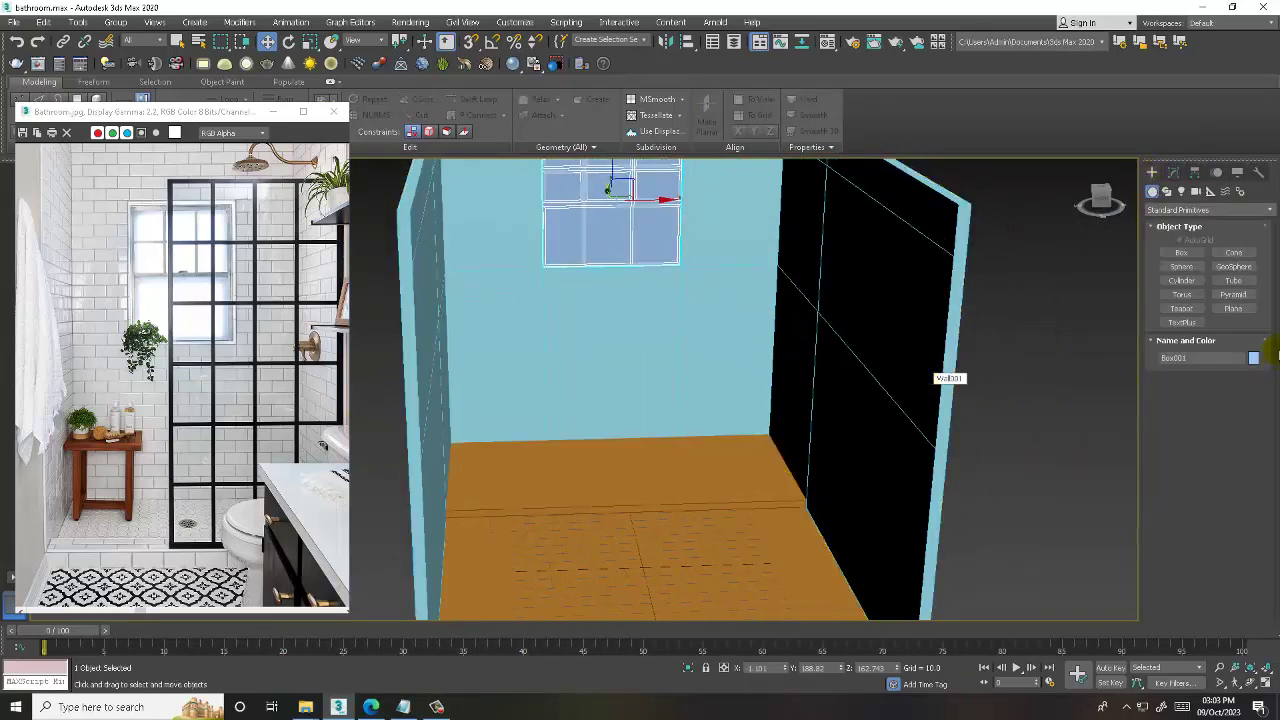
{"action": "left_click", "coordinate": [1181, 252]}
{"action": "middle_click_drag", "start_coordinate": [857, 449], "coordinate": [988, 460], "text": "alt"}
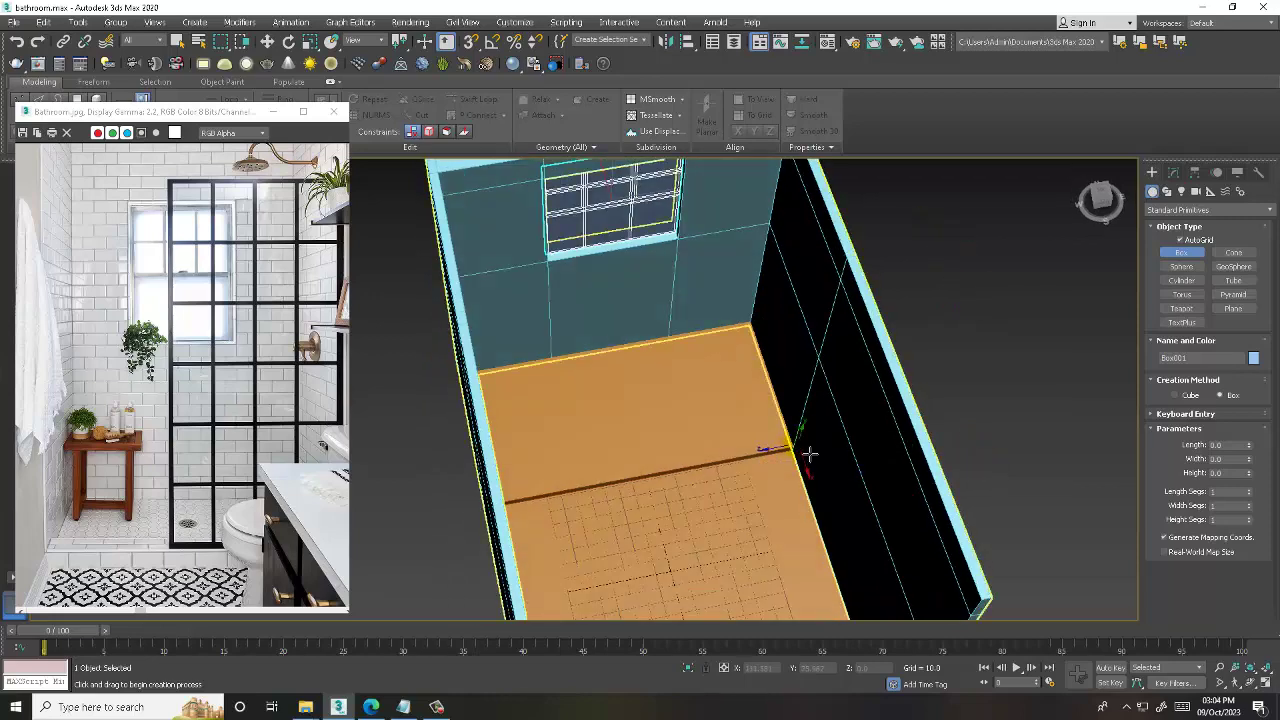
{"action": "scroll", "coordinate": [790, 455], "scroll_direction": "up", "scroll_amount": 4}
{"action": "left_click_drag", "start_coordinate": [795, 452], "coordinate": [530, 497]}
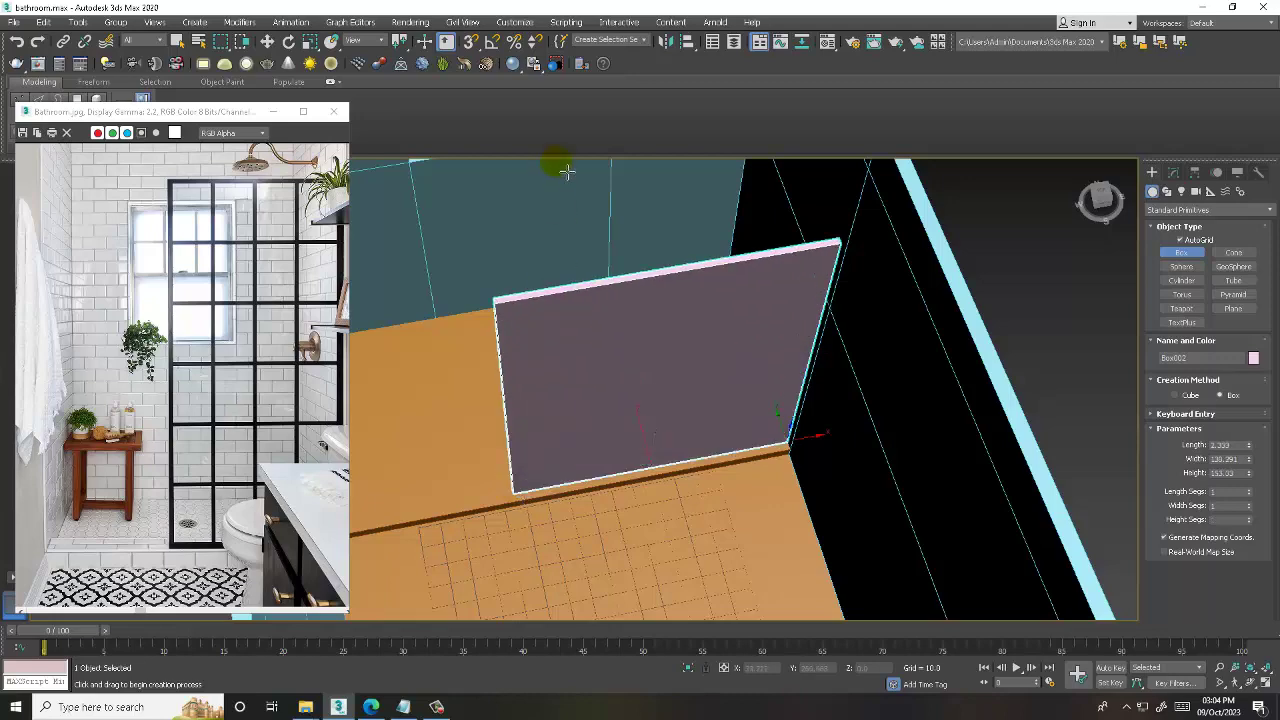
{"action": "mouse_move", "coordinate": [679, 352]}
{"action": "middle_mouse_down", "text": "alt"}
{"action": "mouse_move", "coordinate": [663, 286]}
{"action": "mouse_move", "coordinate": [677, 366]}
{"action": "middle_mouse_up", "text": "alt"}
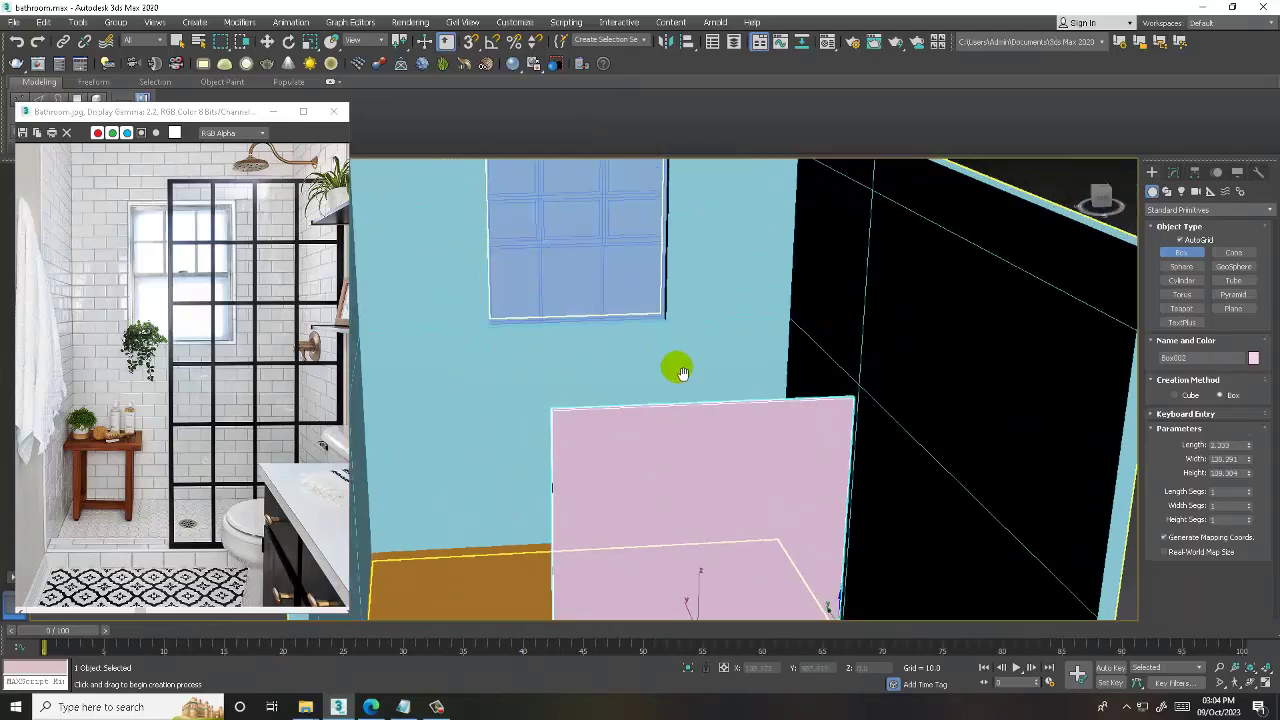
{"action": "scroll", "coordinate": [637, 165], "scroll_direction": "down", "scroll_amount": 3}
{"action": "mouse_move", "coordinate": [640, 189]}
{"action": "middle_mouse_down", "text": "alt"}
{"action": "mouse_move", "coordinate": [780, 366]}
{"action": "mouse_move", "coordinate": [746, 358]}
{"action": "middle_mouse_up", "text": "alt"}
- Finish the box creation and select the new Box002 partition panel
{"action": "key", "text": "w"}
{"action": "scroll", "coordinate": [746, 358], "scroll_direction": "up", "scroll_amount": 3}
{"action": "left_click", "coordinate": [690, 330]}
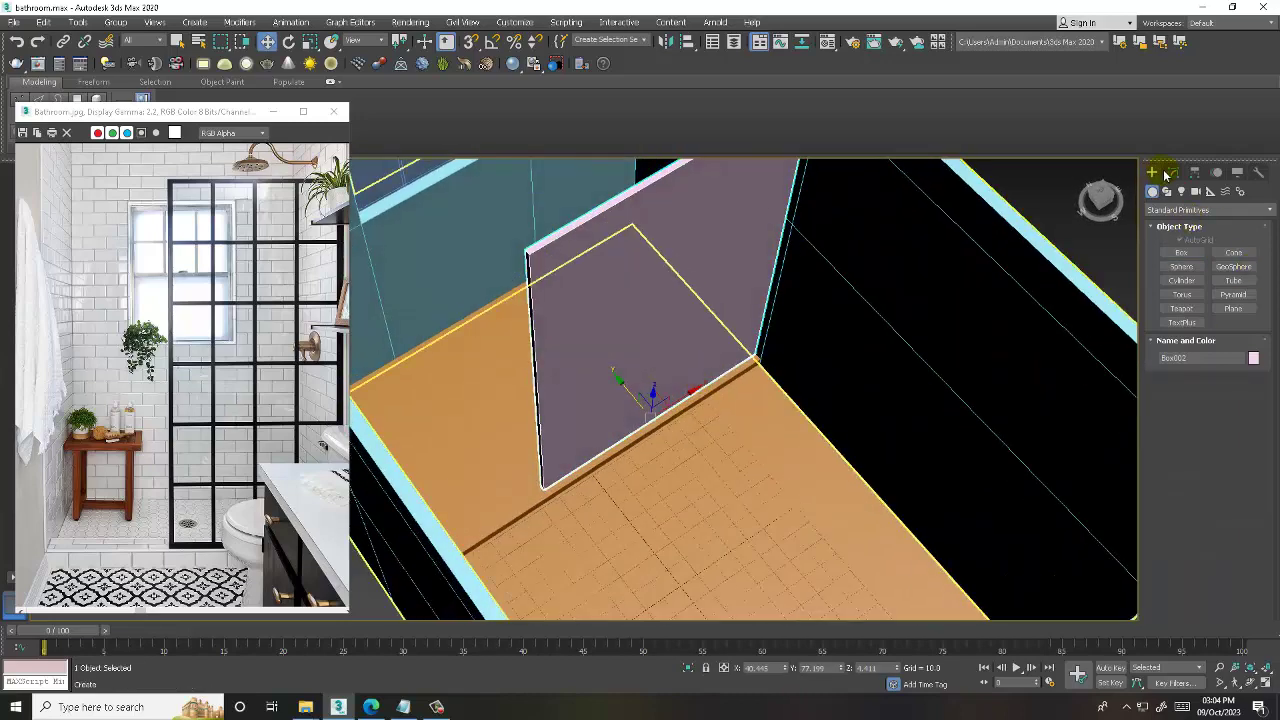
{"action": "middle_click_drag", "start_coordinate": [868, 382], "coordinate": [794, 363], "text": "alt"}
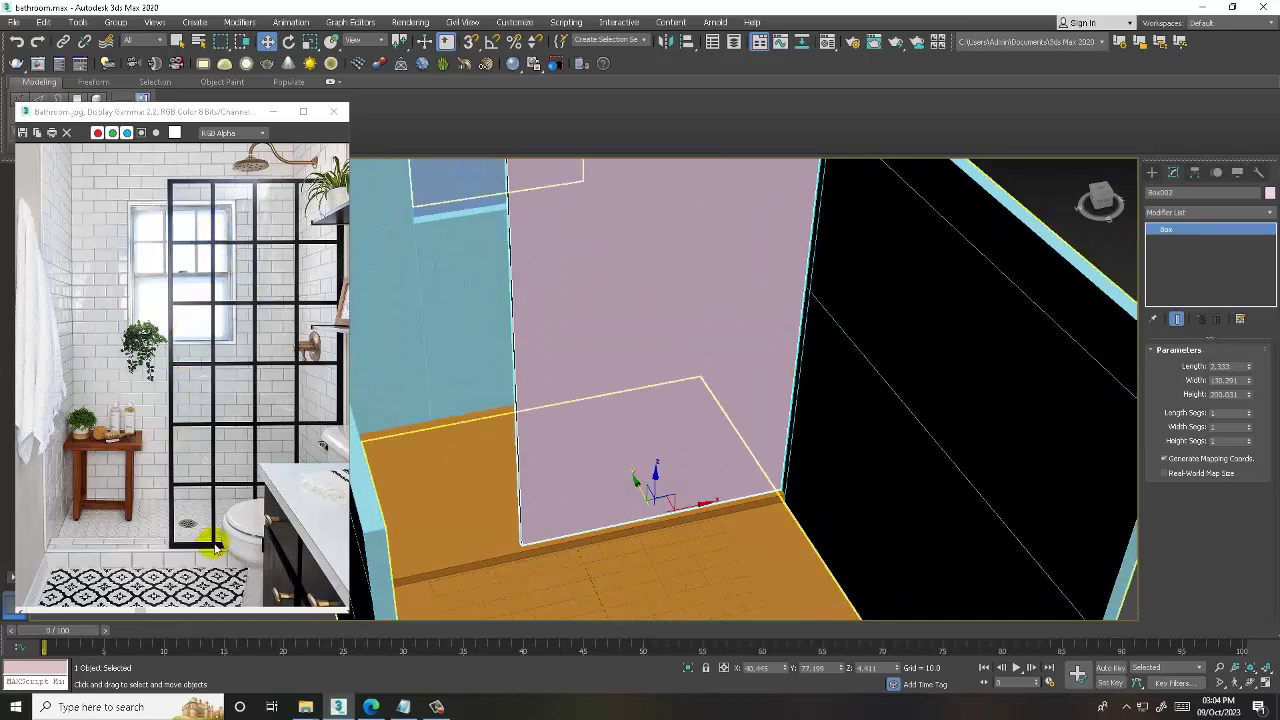
- Set Box002's segments to Length 1, Width 4 and Height 6
{"action": "left_click", "coordinate": [1249, 418]}
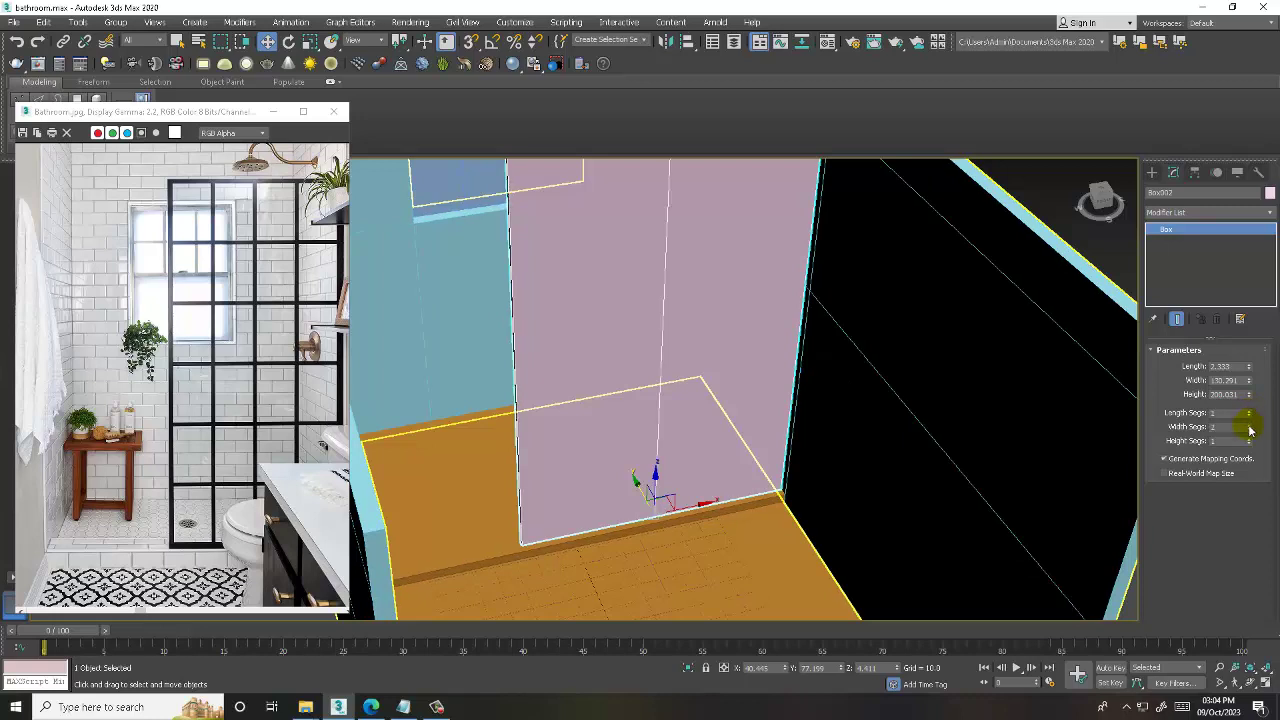
{"action": "left_click", "coordinate": [1249, 427]}
{"action": "left_click", "coordinate": [1249, 427]}
{"action": "left_click", "coordinate": [1249, 427]}
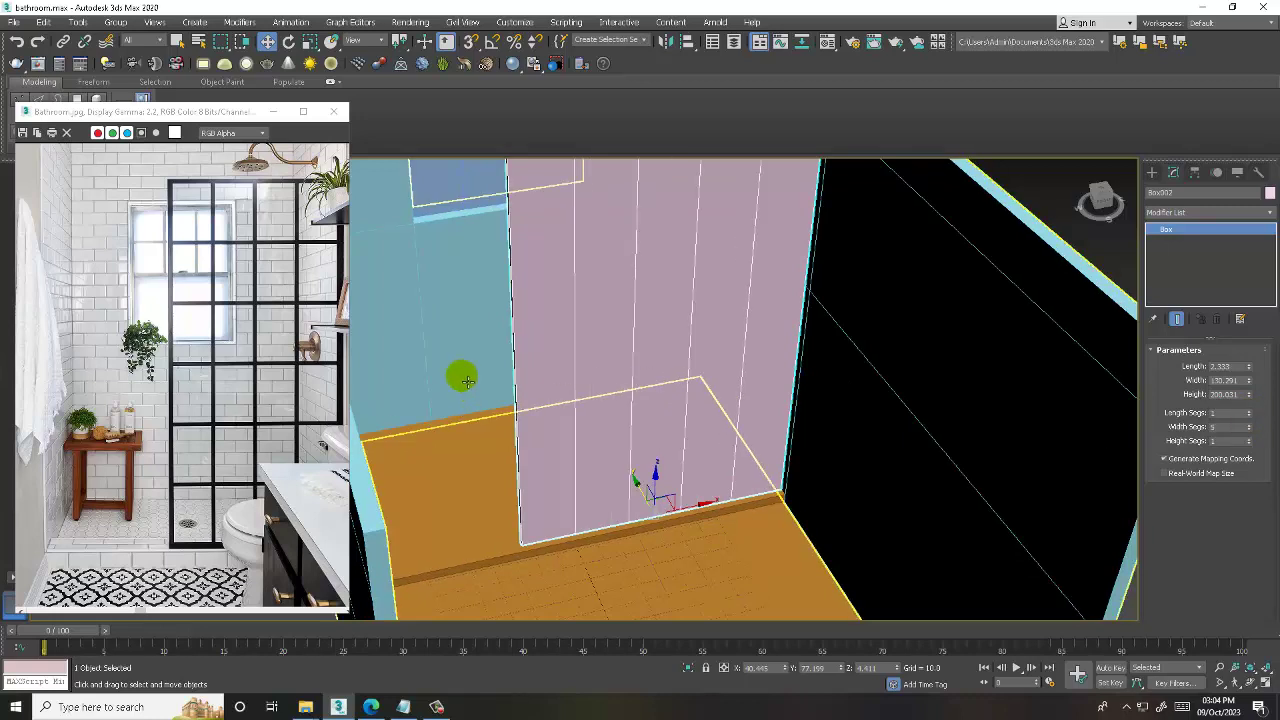
{"action": "left_click", "coordinate": [1249, 430]}
{"action": "left_click", "coordinate": [1249, 438]}
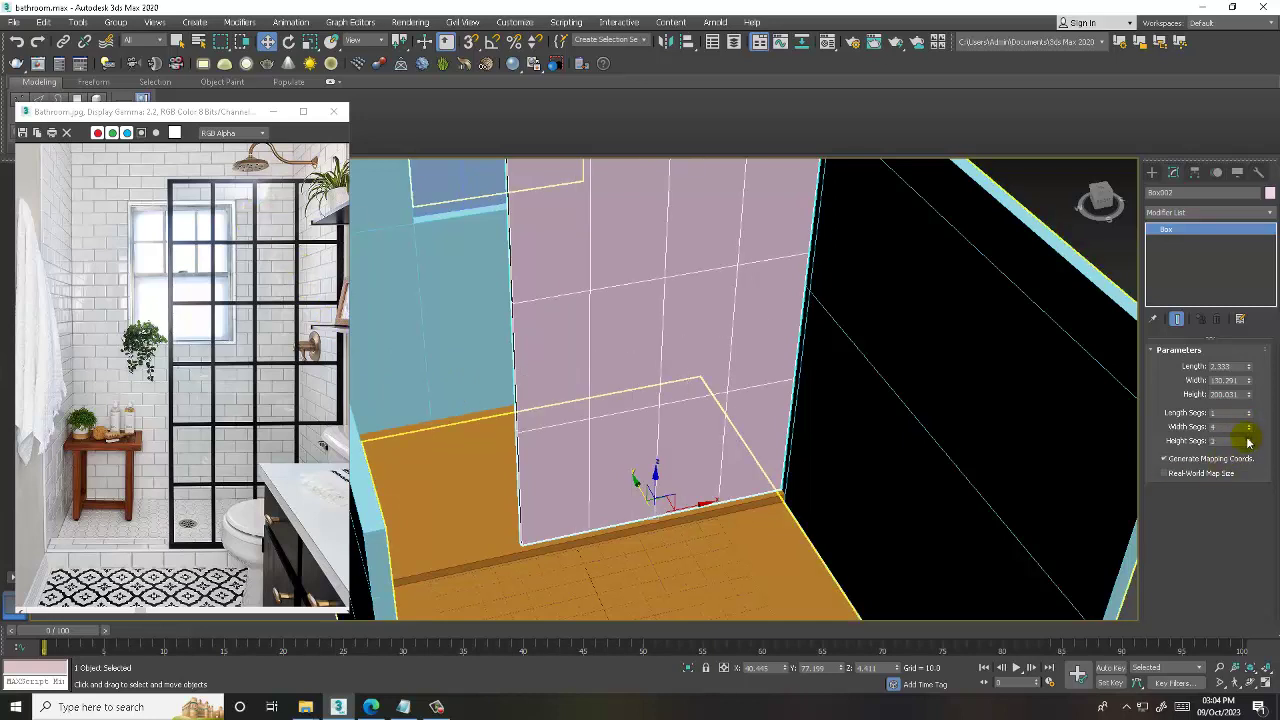
{"action": "left_click", "coordinate": [1249, 438]}
{"action": "left_click", "coordinate": [1249, 438]}
{"action": "left_click", "coordinate": [1249, 438]}
{"action": "left_click", "coordinate": [1249, 438]}
{"action": "middle_click_drag", "start_coordinate": [766, 366], "coordinate": [770, 360], "text": "alt"}
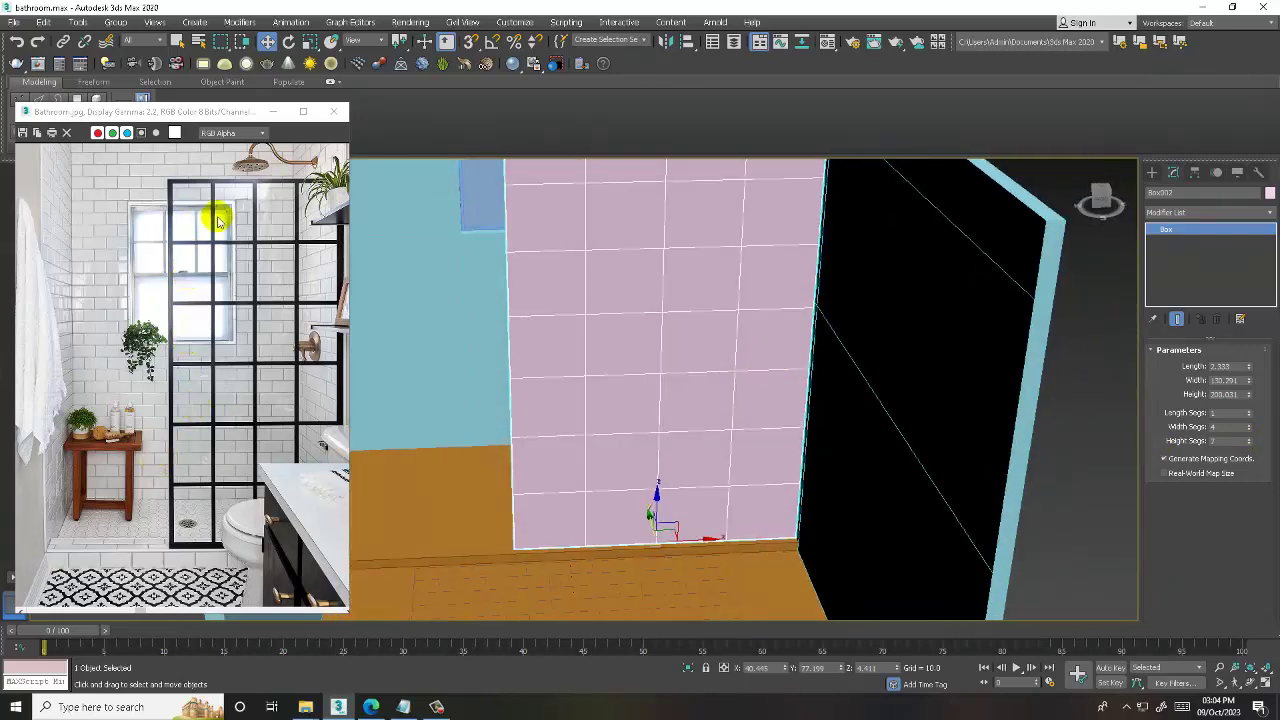
{"action": "scroll", "coordinate": [590, 265], "scroll_direction": "down", "scroll_amount": 3}
{"action": "middle_click_drag", "start_coordinate": [606, 289], "coordinate": [559, 228], "text": "alt"}
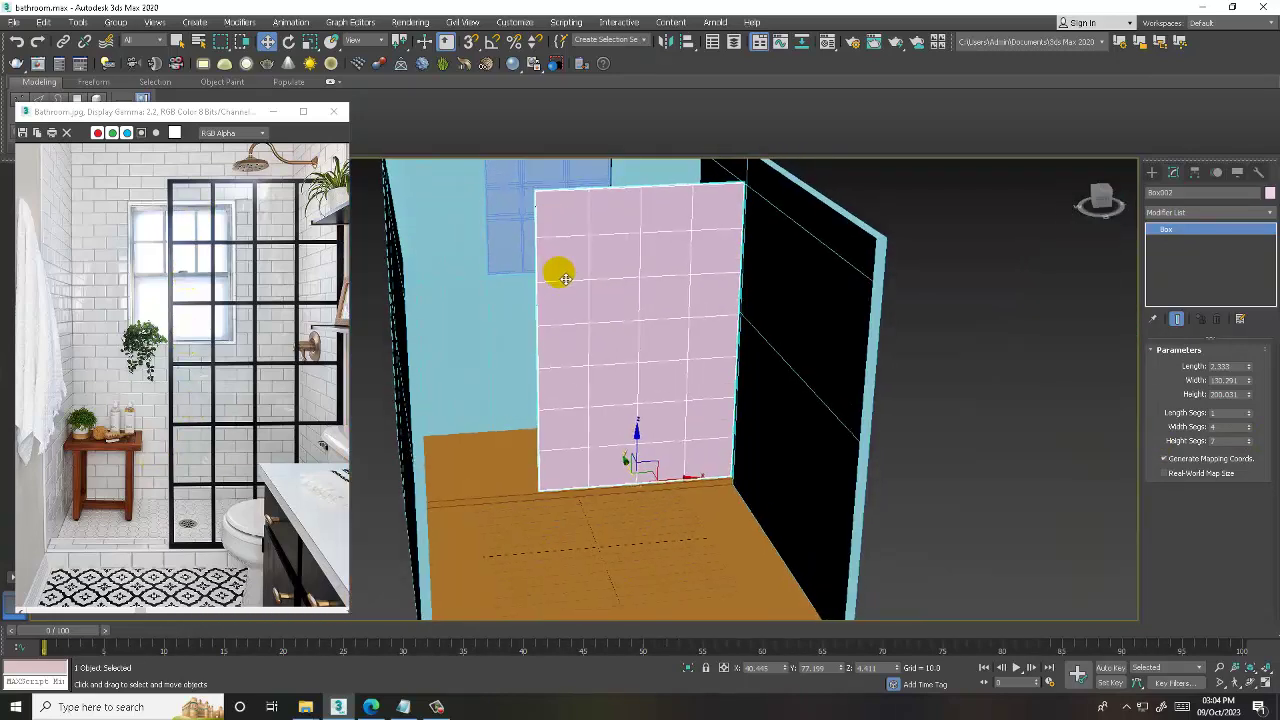
{"action": "left_click", "coordinate": [1249, 444]}
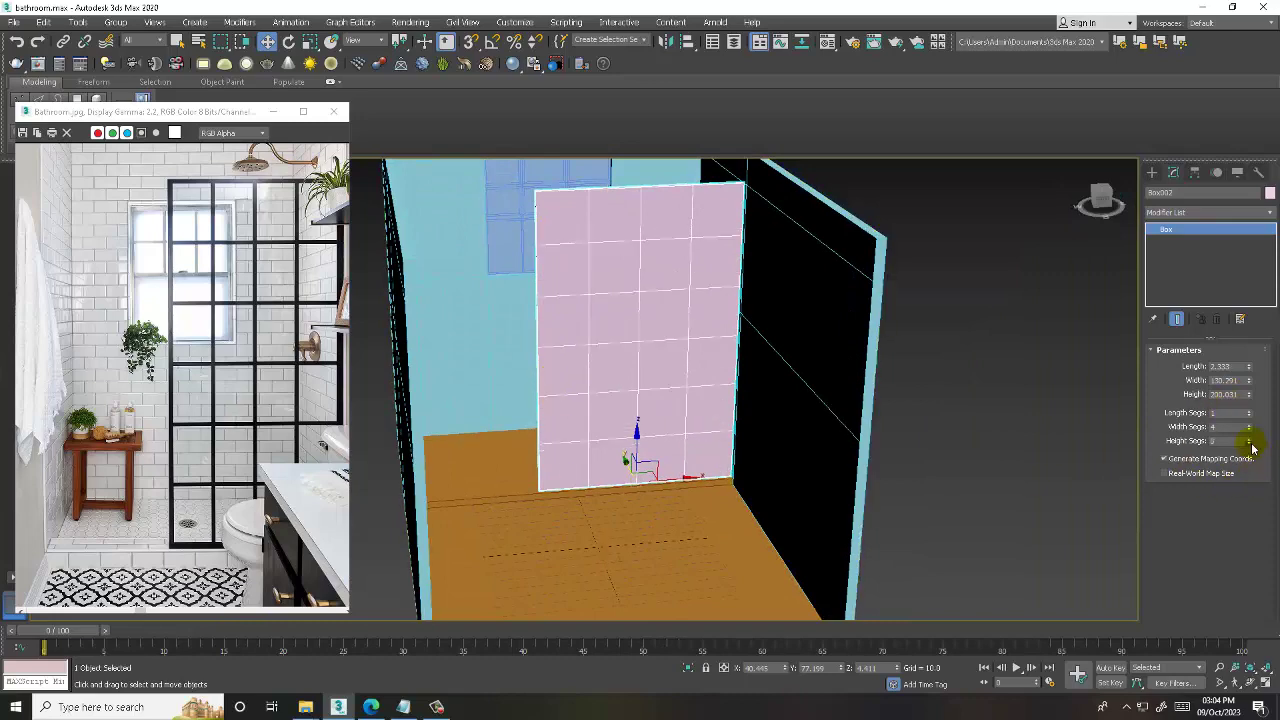
{"action": "middle_click_drag", "start_coordinate": [723, 412], "coordinate": [729, 421], "text": "alt"}
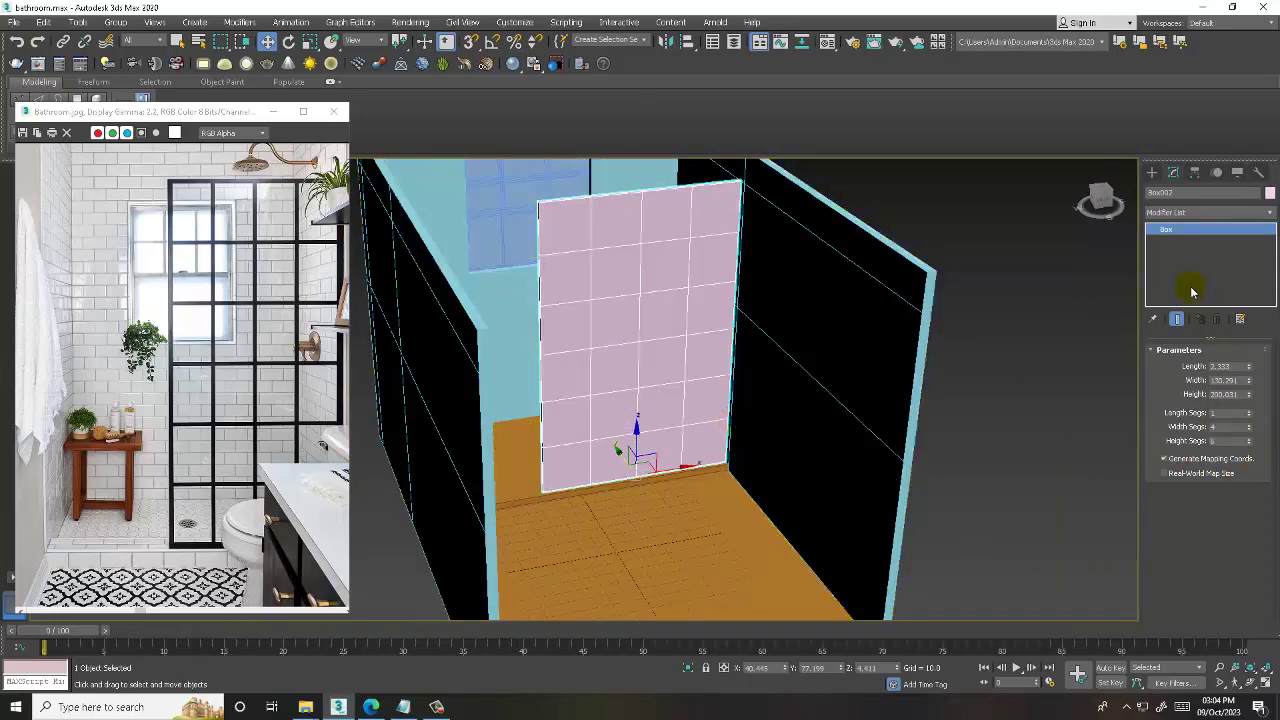
- Convert the panel to Editable Poly and apply a Lattice modifier
{"action": "right_click", "coordinate": [590, 257]}
{"action": "mouse_move", "coordinate": [614, 395]}
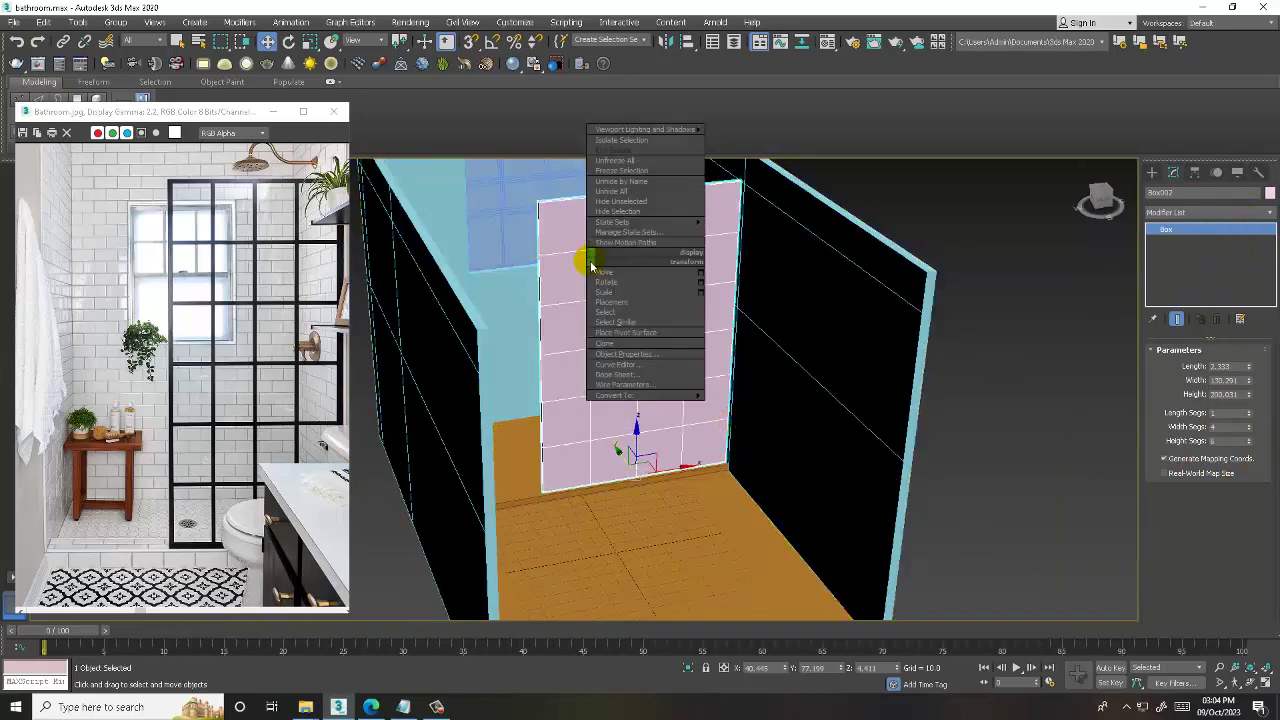
{"action": "left_click", "coordinate": [770, 405]}
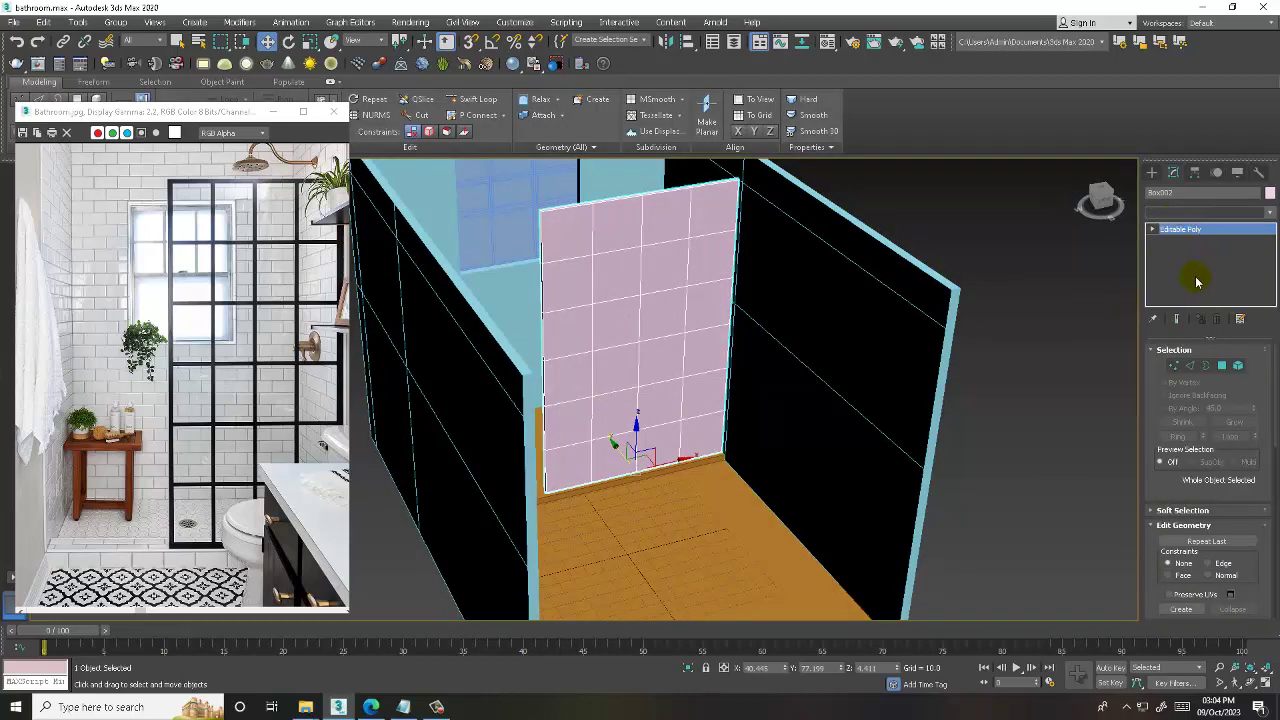
{"action": "left_click", "coordinate": [1205, 212]}
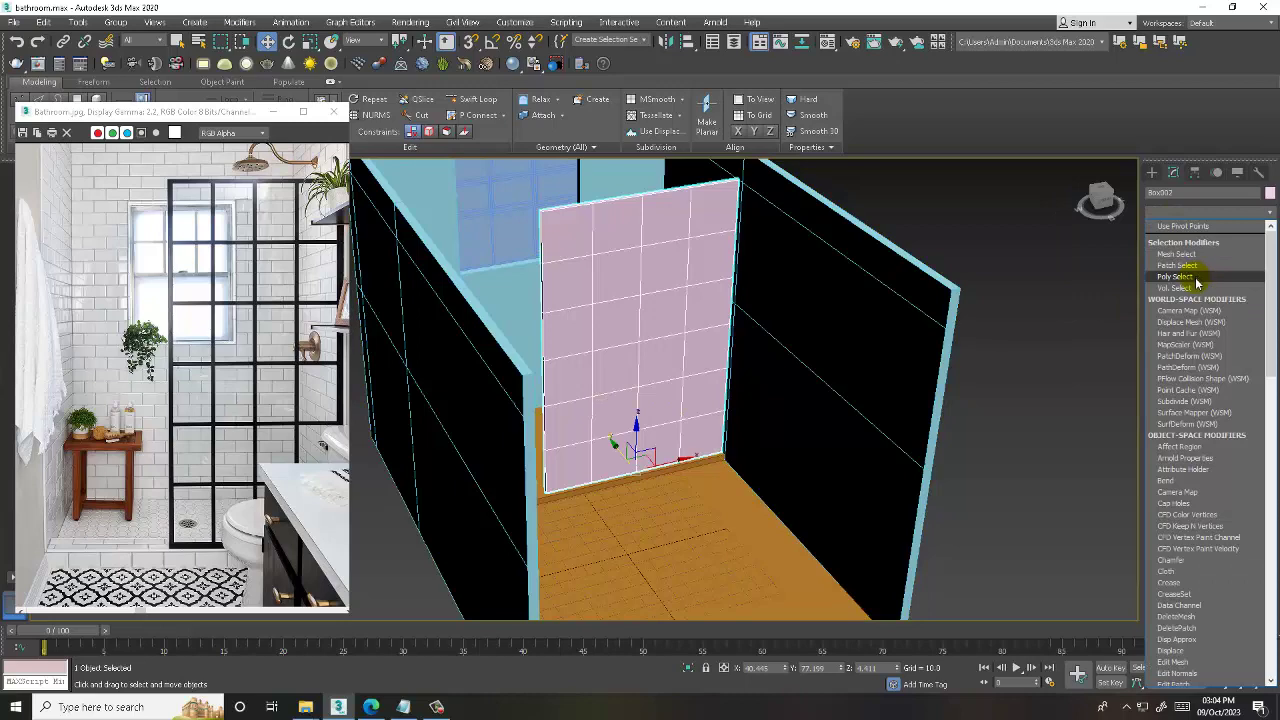
{"action": "scroll", "coordinate": [1197, 323], "scroll_direction": "down", "scroll_amount": 15}
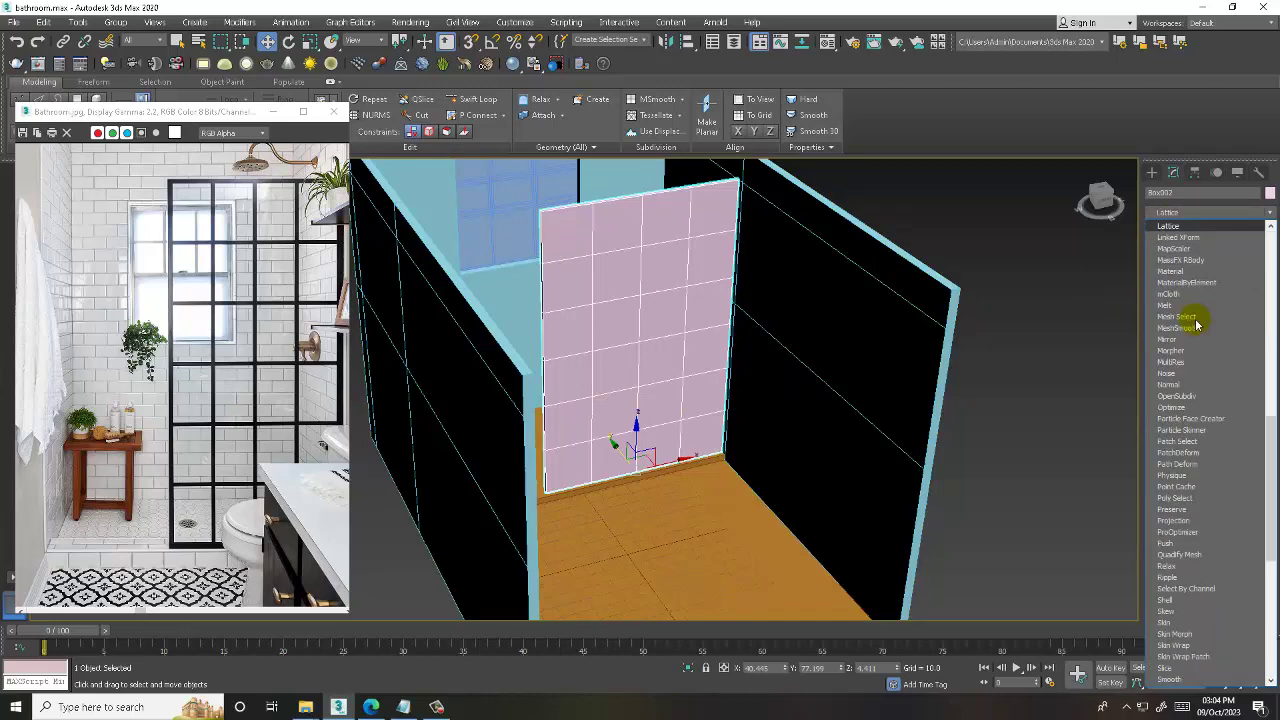
{"action": "left_click", "coordinate": [1170, 226]}
{"action": "middle_click_drag", "start_coordinate": [877, 522], "coordinate": [600, 295], "text": "alt"}
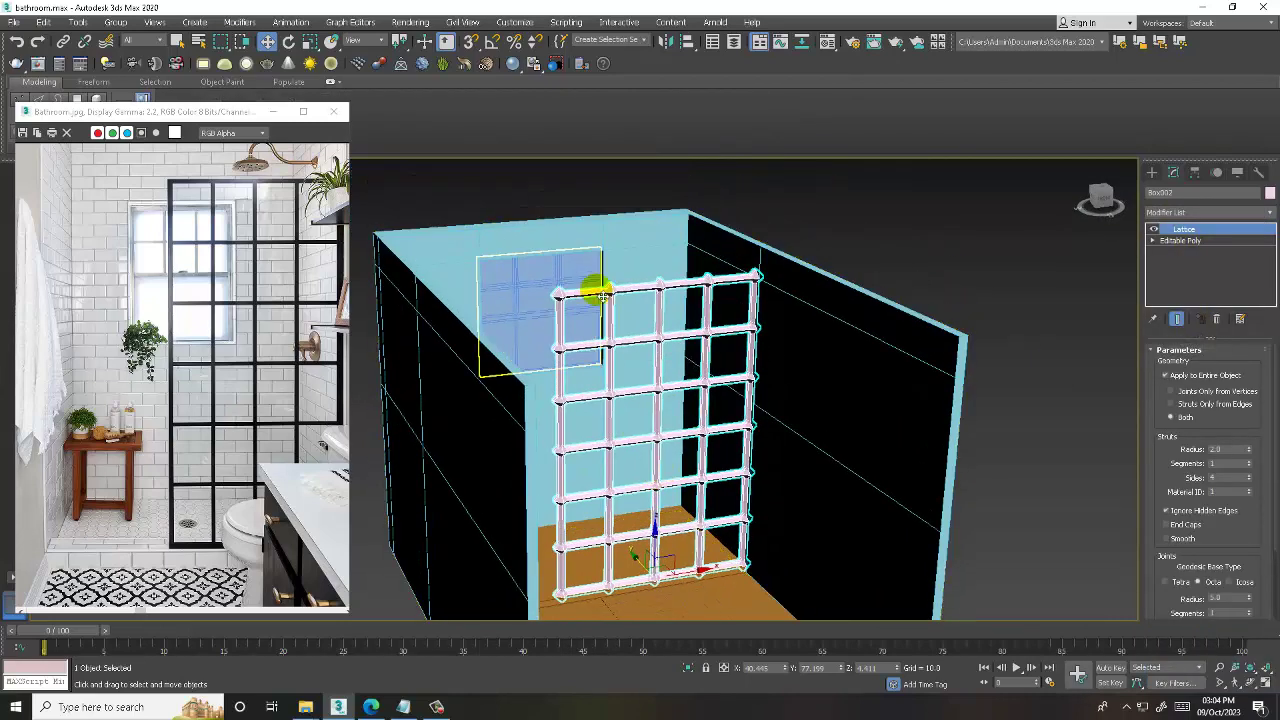
{"action": "scroll", "coordinate": [600, 295], "scroll_direction": "up", "scroll_amount": 5}
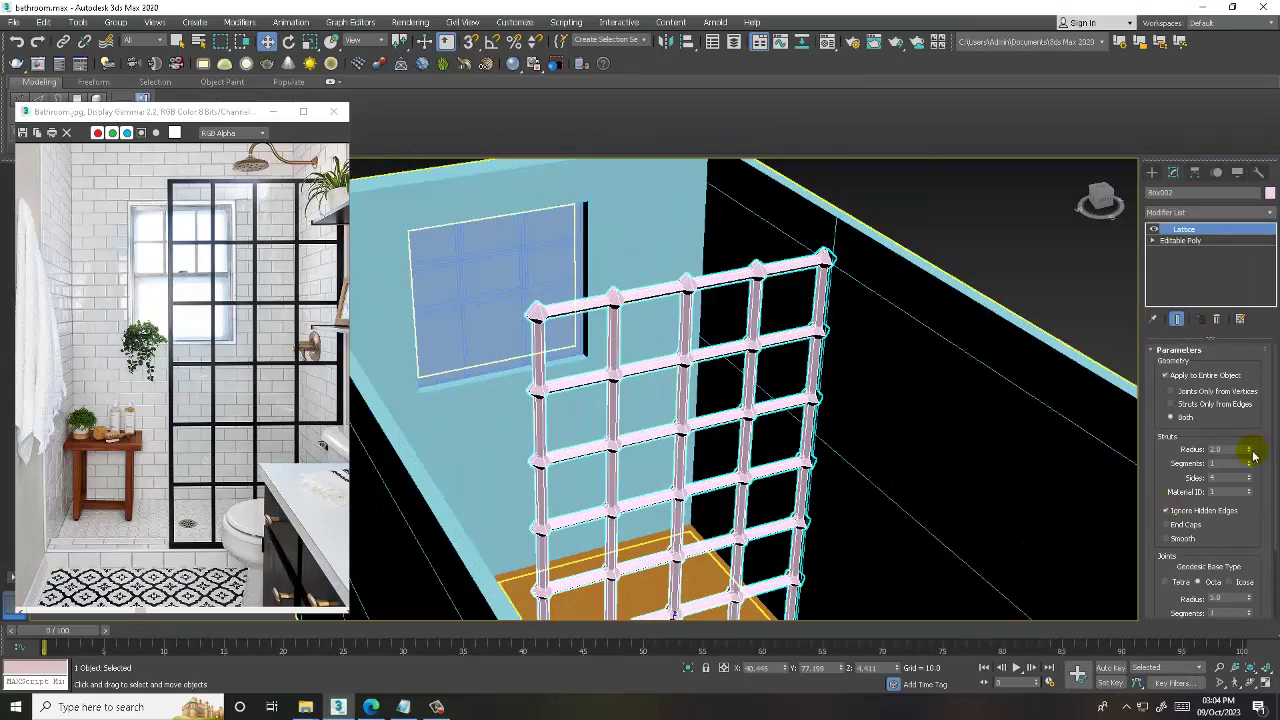
- Set the Lattice joint radius to 0 to remove the spheres, and switch to shaded view
{"action": "left_click_drag", "start_coordinate": [1253, 455], "coordinate": [1251, 462]}
{"action": "key", "text": "ctrl+z"}
{"action": "scroll", "coordinate": [1226, 490], "scroll_direction": "down", "scroll_amount": 3}
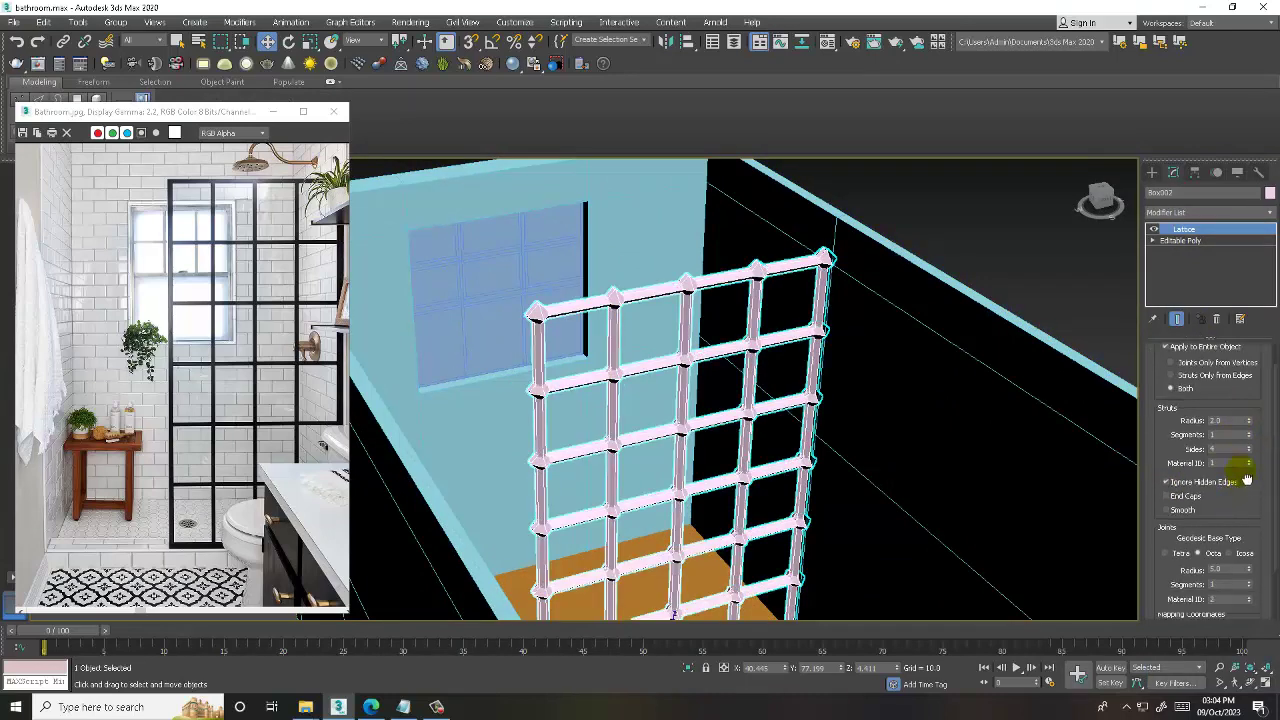
{"action": "left_click_drag", "start_coordinate": [1250, 505], "coordinate": [1255, 567]}
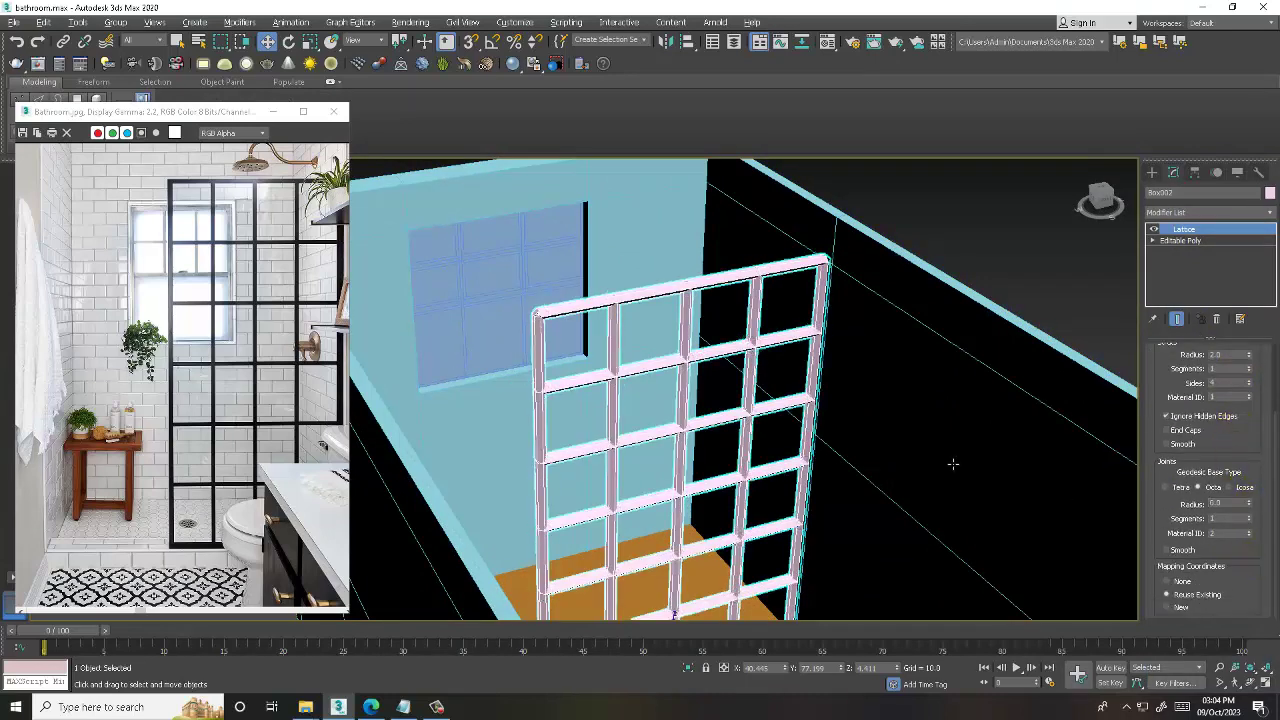
{"action": "scroll", "coordinate": [620, 417], "scroll_direction": "up", "scroll_amount": 3}
{"action": "scroll", "coordinate": [663, 391], "scroll_direction": "up", "scroll_amount": 2}
{"action": "scroll", "coordinate": [663, 363], "scroll_direction": "up", "scroll_amount": 2}
{"action": "scroll", "coordinate": [694, 344], "scroll_direction": "up", "scroll_amount": 2}
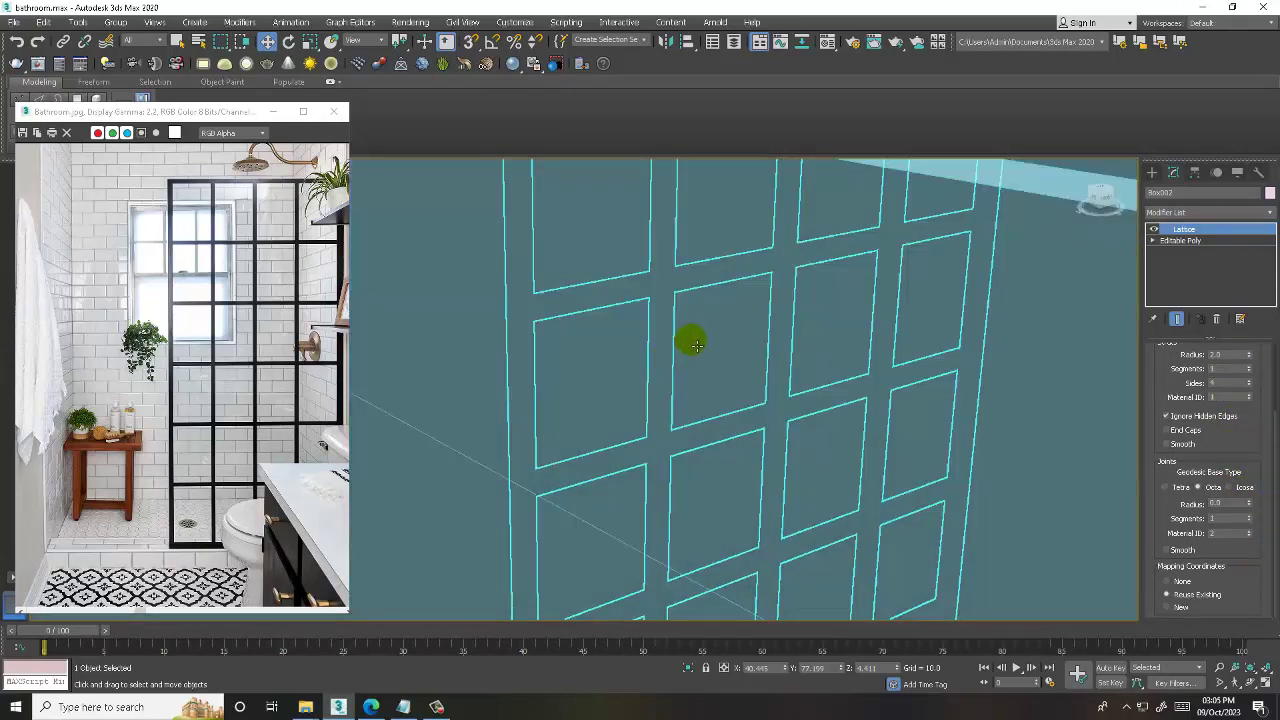
{"action": "key", "text": "F3"}
- Thin the lattice struts and raise their sides to 11 for rounded bars
{"action": "middle_click_drag", "start_coordinate": [743, 400], "coordinate": [1062, 428], "text": "alt"}
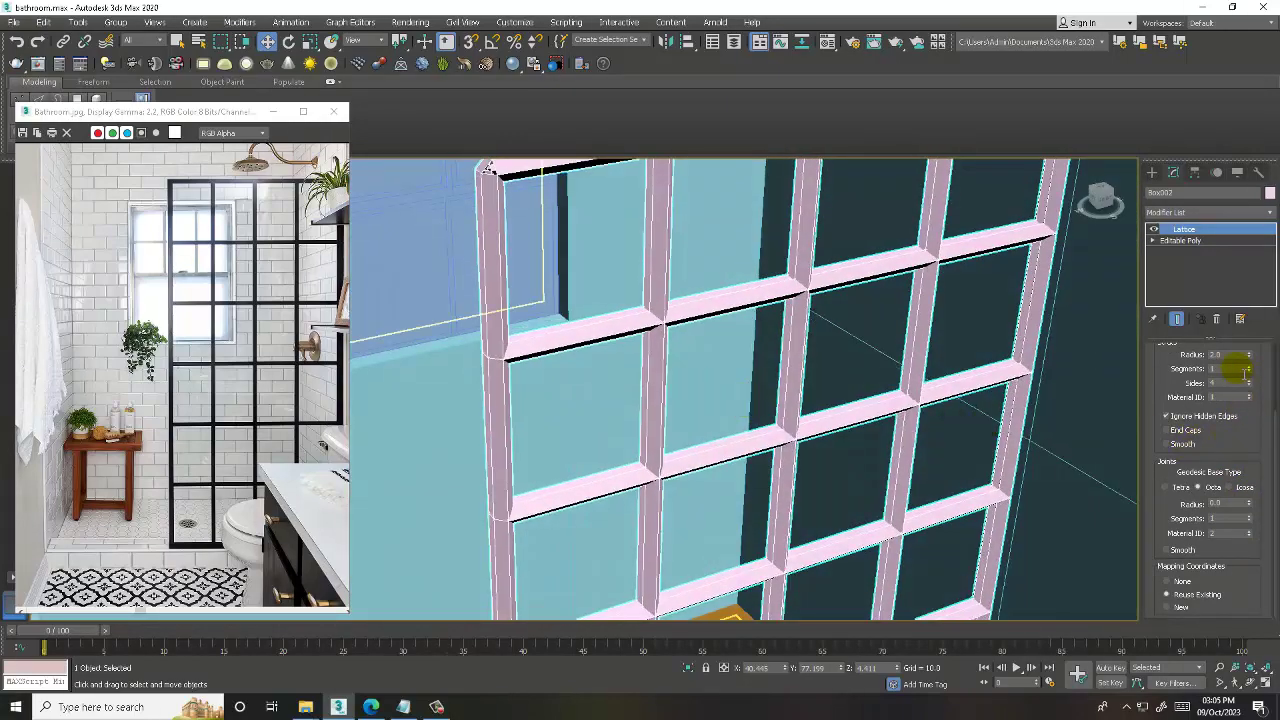
{"action": "left_click_drag", "start_coordinate": [1249, 355], "coordinate": [1251, 355]}
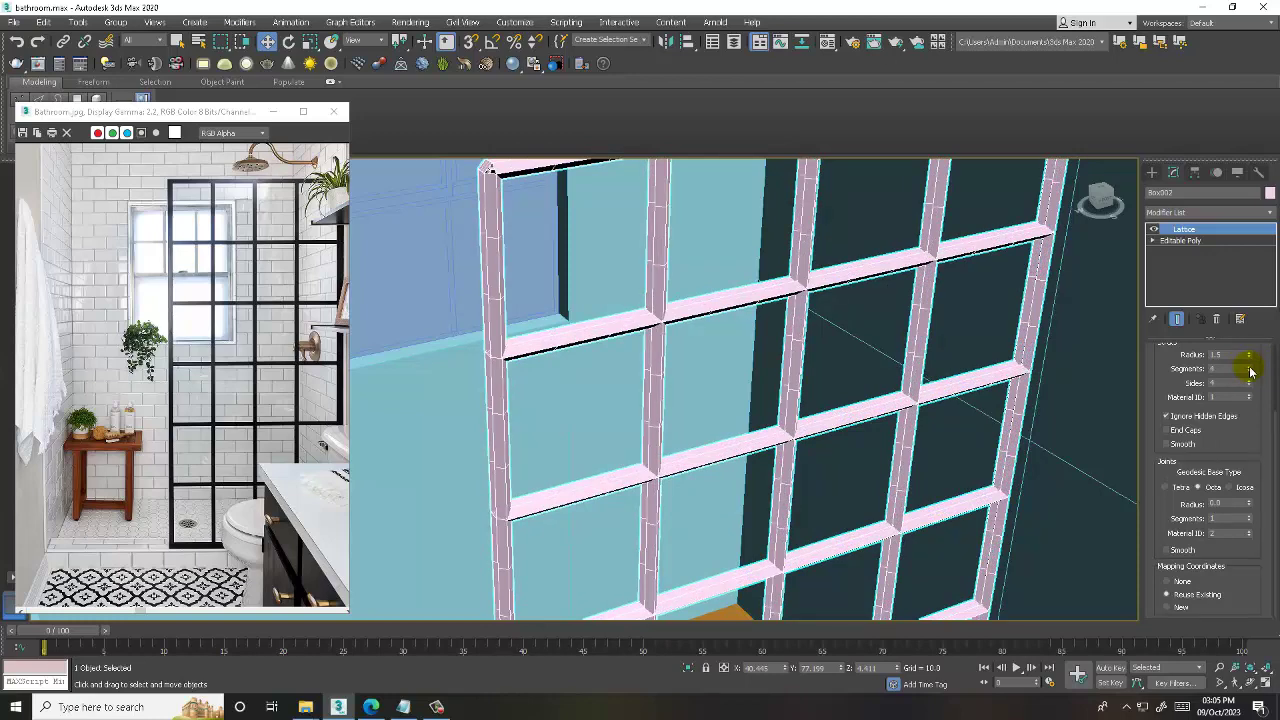
{"action": "left_click_drag", "start_coordinate": [1251, 384], "coordinate": [1251, 385]}
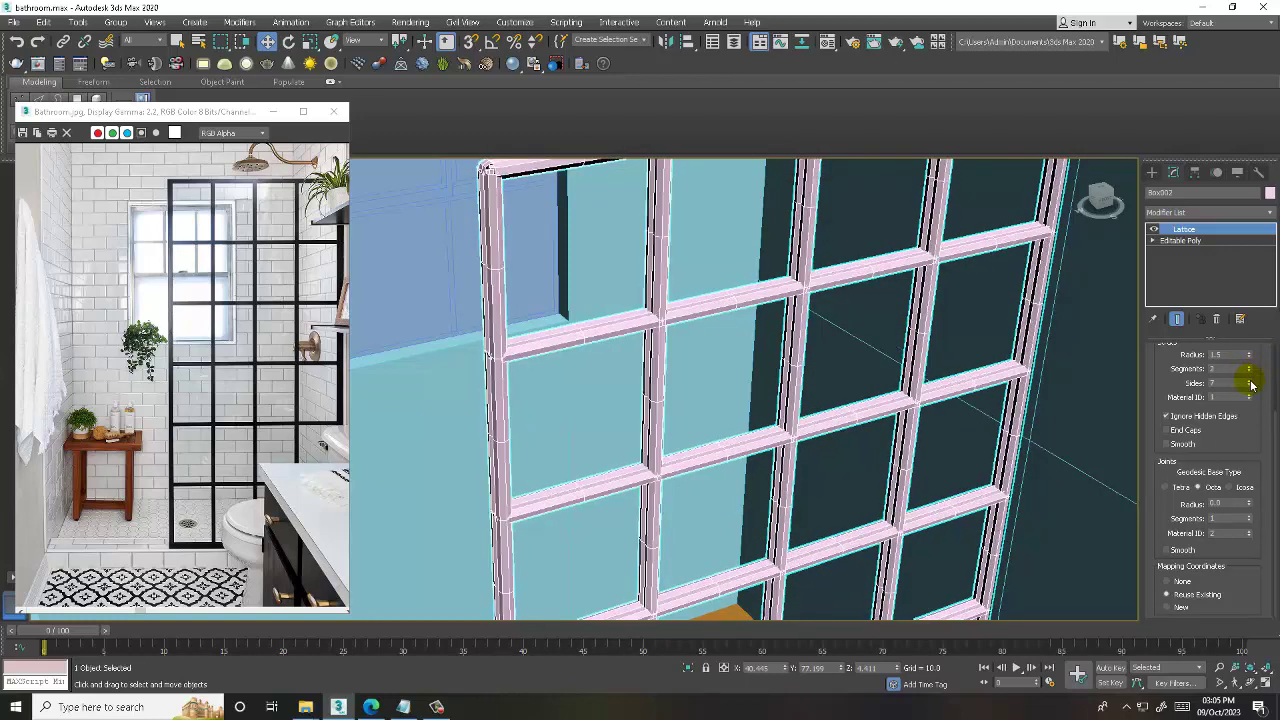
{"action": "scroll", "coordinate": [757, 337], "scroll_direction": "down", "scroll_amount": 3}
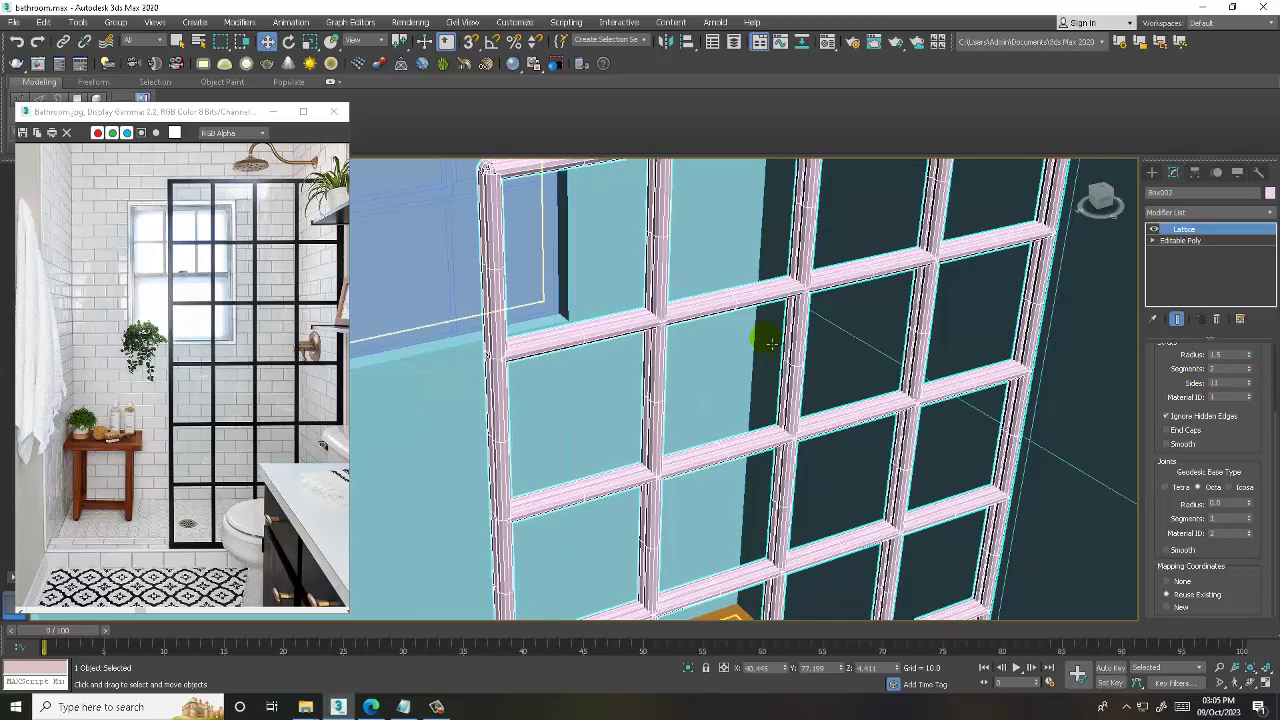
{"action": "middle_click_drag", "start_coordinate": [757, 337], "coordinate": [771, 320], "text": "alt"}
{"action": "type", "text": "0.8"}
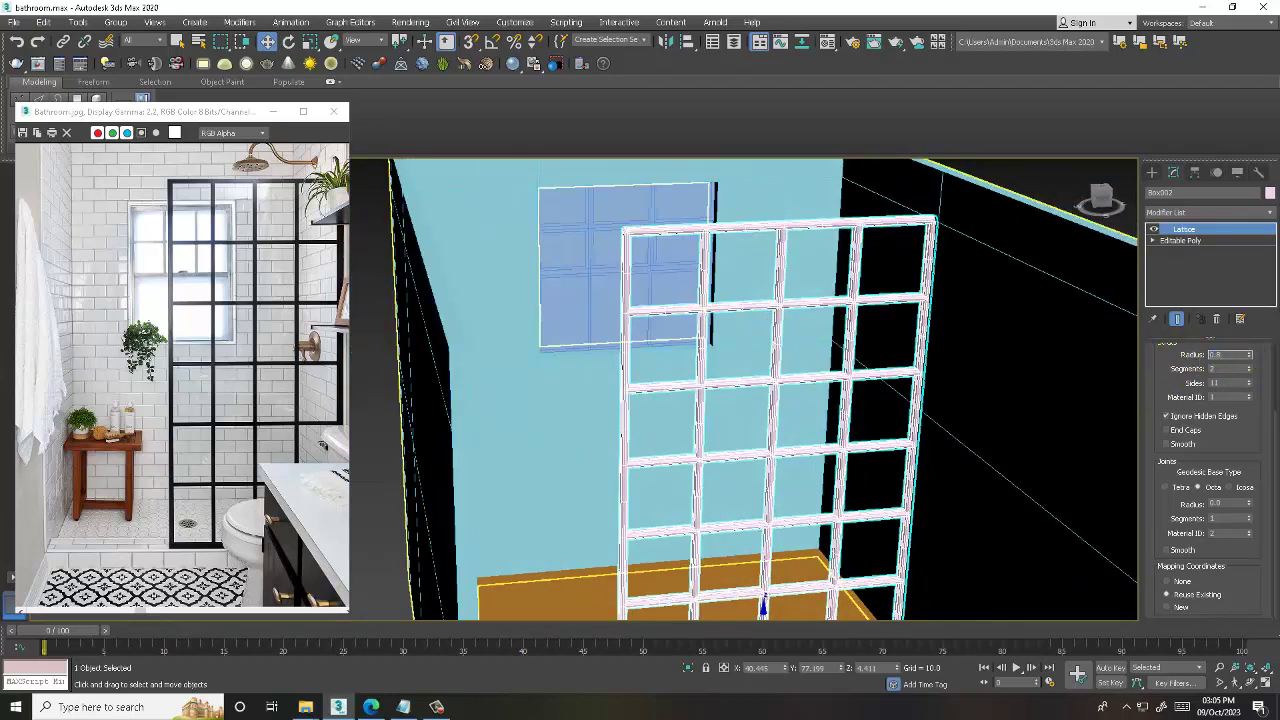
{"action": "key", "text": "Return"}
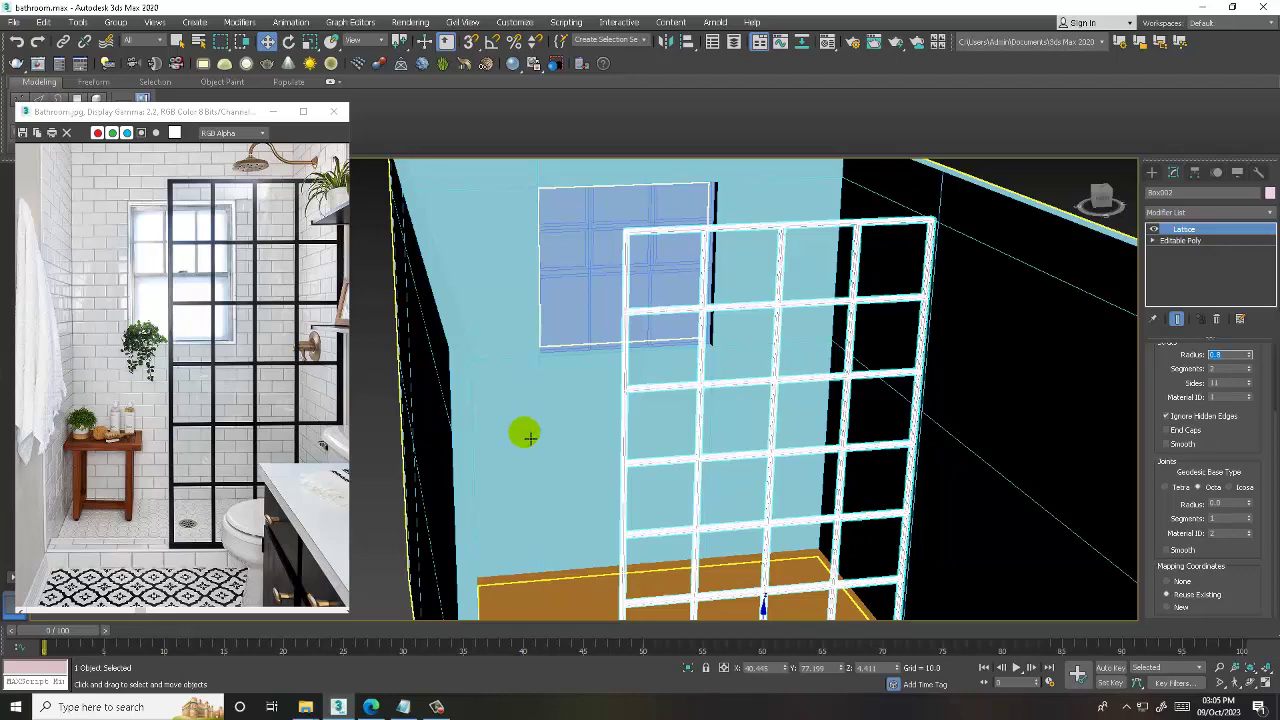
{"action": "scroll", "coordinate": [523, 431], "scroll_direction": "down", "scroll_amount": 4}
- Review the lattice, then reselect it and set the final strut radius to 0.9
{"action": "left_click", "coordinate": [843, 286]}
{"action": "scroll", "coordinate": [770, 340], "scroll_direction": "up", "scroll_amount": 5}
{"action": "scroll", "coordinate": [770, 340], "scroll_direction": "down", "scroll_amount": 2}
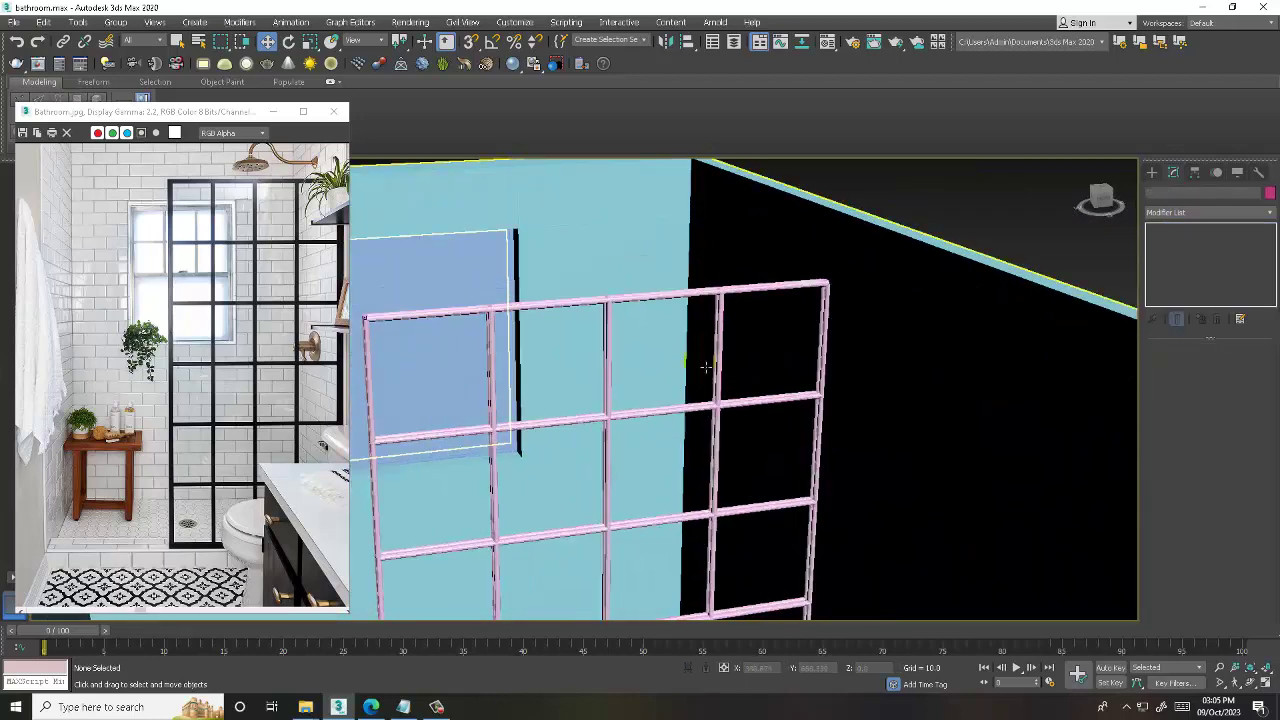
{"action": "mouse_move", "coordinate": [750, 360]}
{"action": "middle_mouse_down", "text": "alt"}
{"action": "mouse_move", "coordinate": [700, 329]}
{"action": "mouse_move", "coordinate": [700, 357]}
{"action": "middle_mouse_up", "text": "alt"}
{"action": "scroll", "coordinate": [745, 385], "scroll_direction": "down", "scroll_amount": 2}
{"action": "scroll", "coordinate": [700, 434], "scroll_direction": "up", "scroll_amount": 2}
{"action": "left_click", "coordinate": [673, 505]}
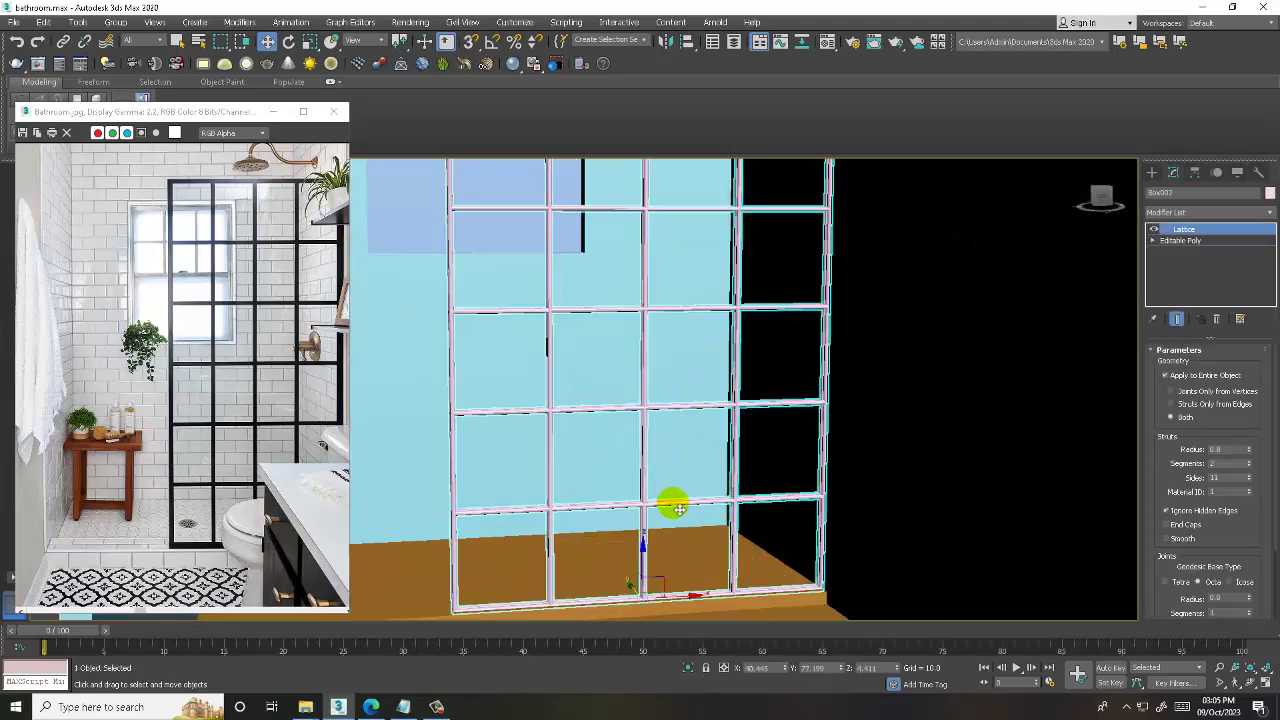
{"action": "left_click_drag", "start_coordinate": [1232, 449], "coordinate": [1175, 452]}
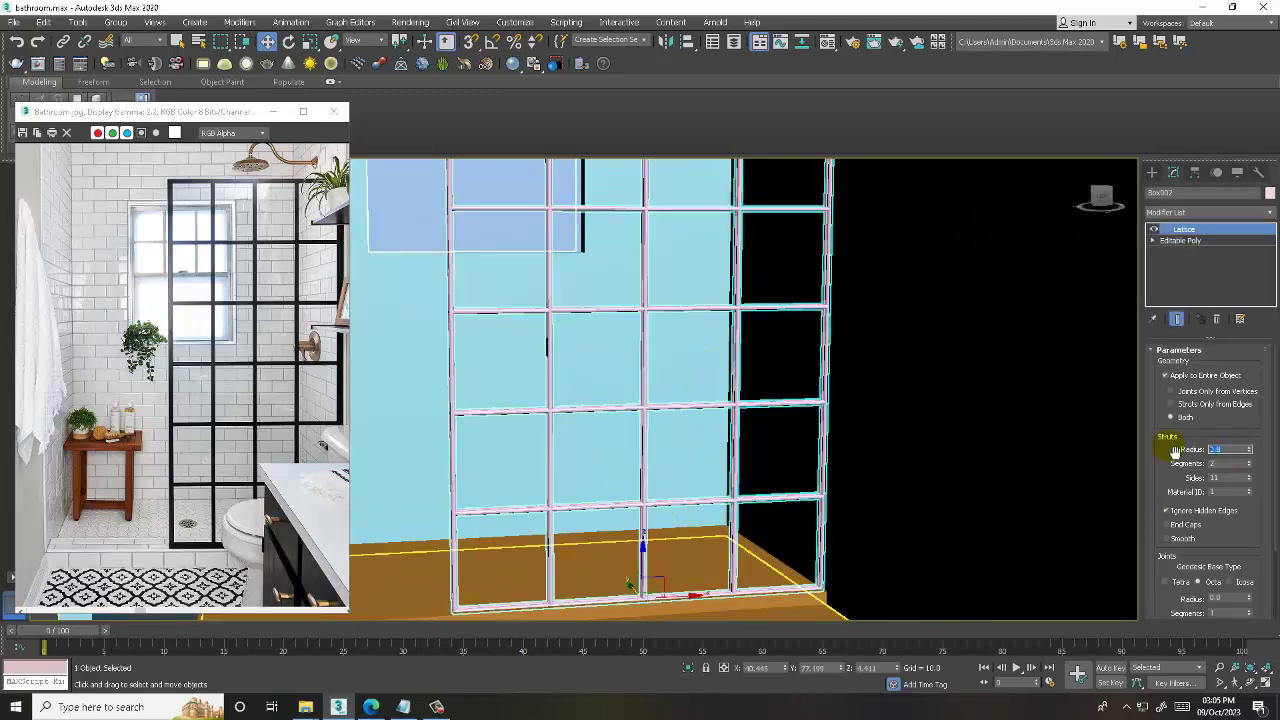
{"action": "type", "text": "0.3"}
{"action": "type", "text": "0.9"}
{"action": "key", "text": "Return"}
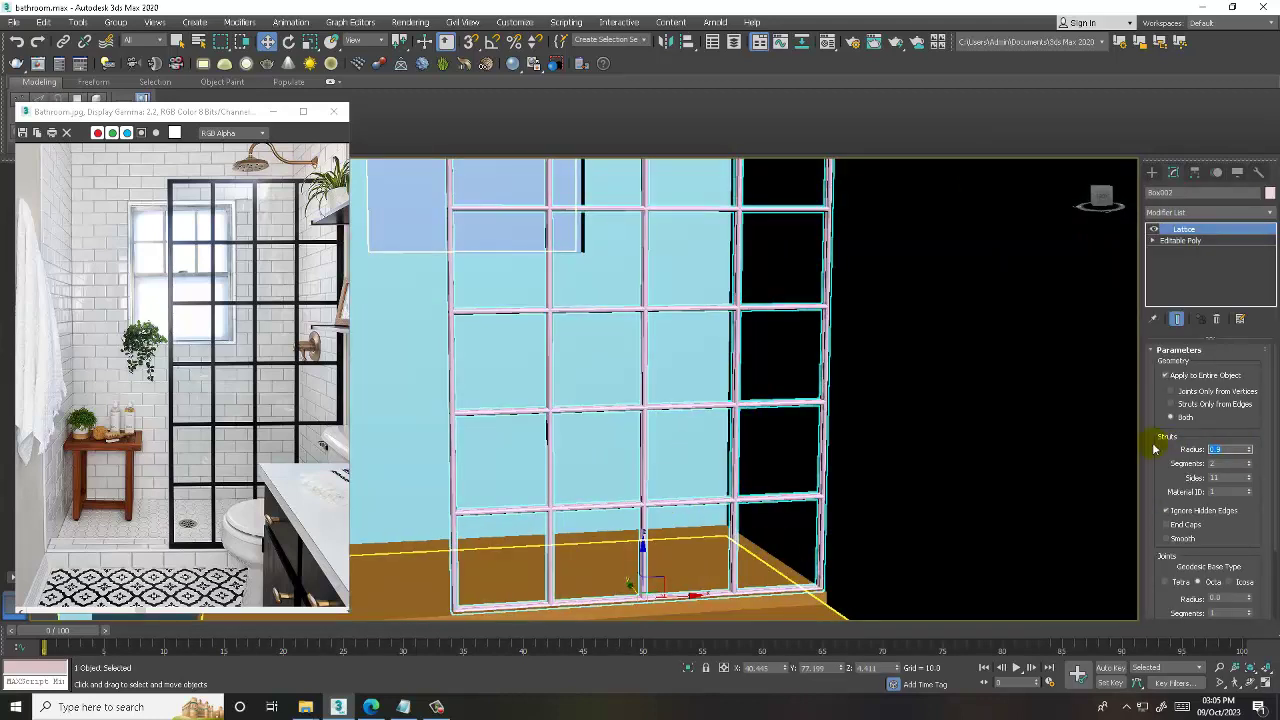
{"action": "middle_click_drag", "start_coordinate": [1069, 437], "coordinate": [671, 449]}
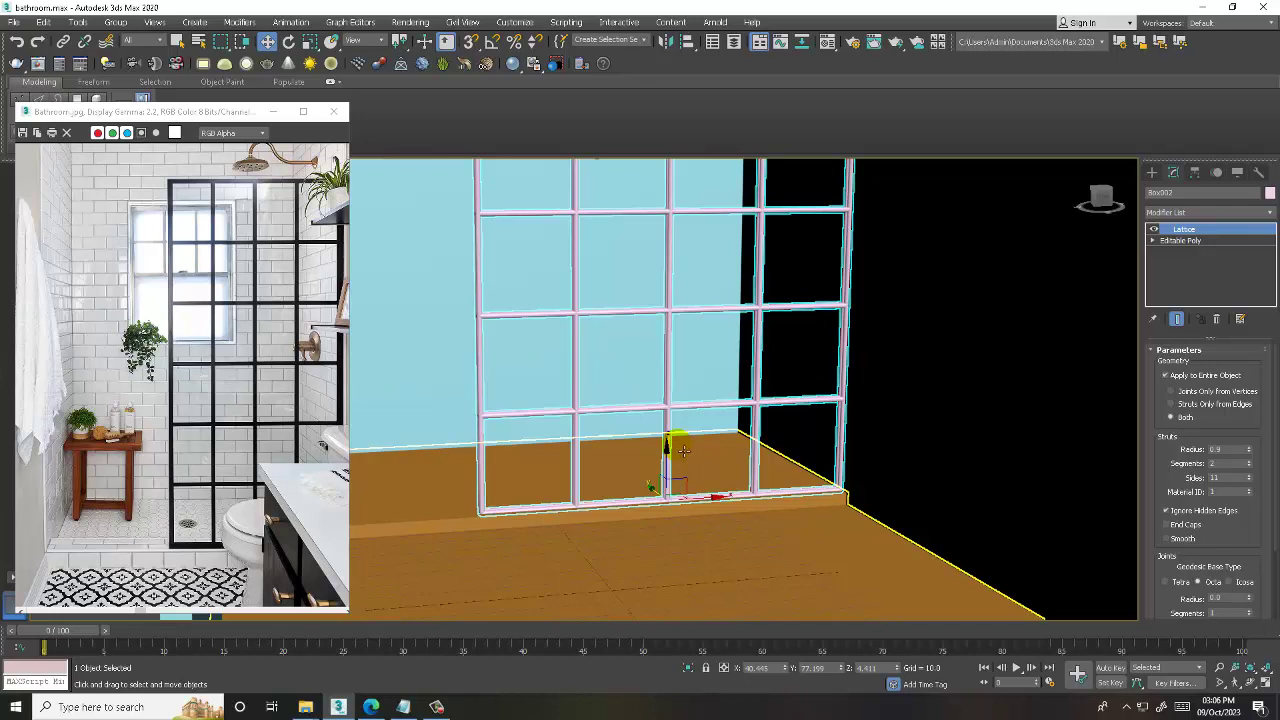
- Orbit and zoom around the lattice screen, then drop to its Editable Poly base level
{"action": "middle_click_drag", "start_coordinate": [683, 452], "coordinate": [740, 467], "text": "alt"}
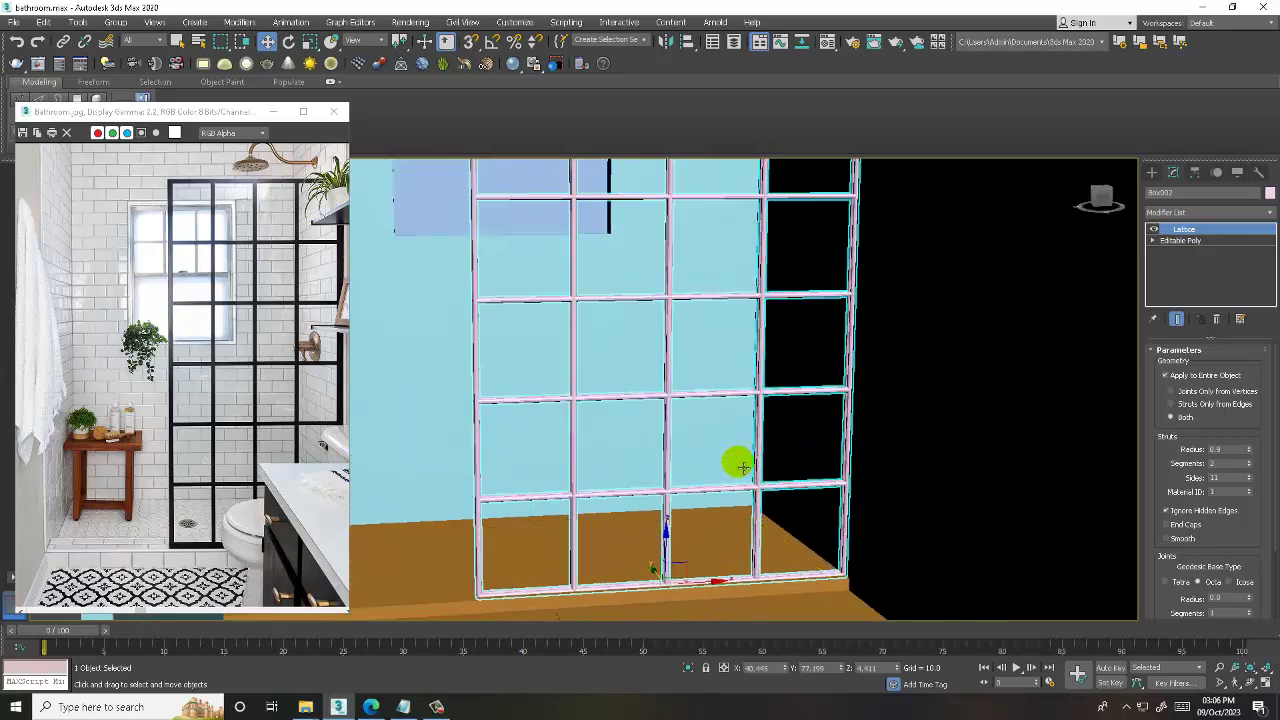
{"action": "scroll", "coordinate": [740, 467], "scroll_direction": "down", "scroll_amount": 3}
{"action": "scroll", "coordinate": [735, 460], "scroll_direction": "down", "scroll_amount": 2}
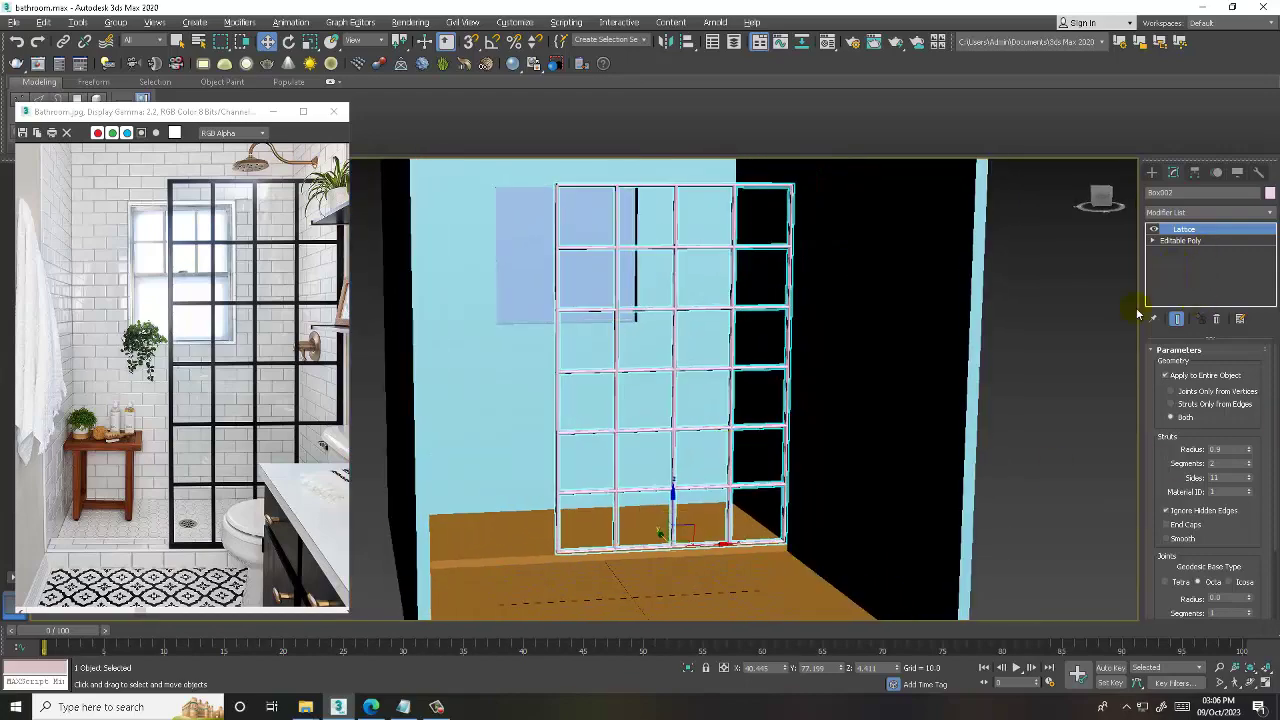
{"action": "middle_click_drag", "start_coordinate": [691, 366], "coordinate": [691, 406], "text": "alt"}
{"action": "scroll", "coordinate": [585, 322], "scroll_direction": "up", "scroll_amount": 5}
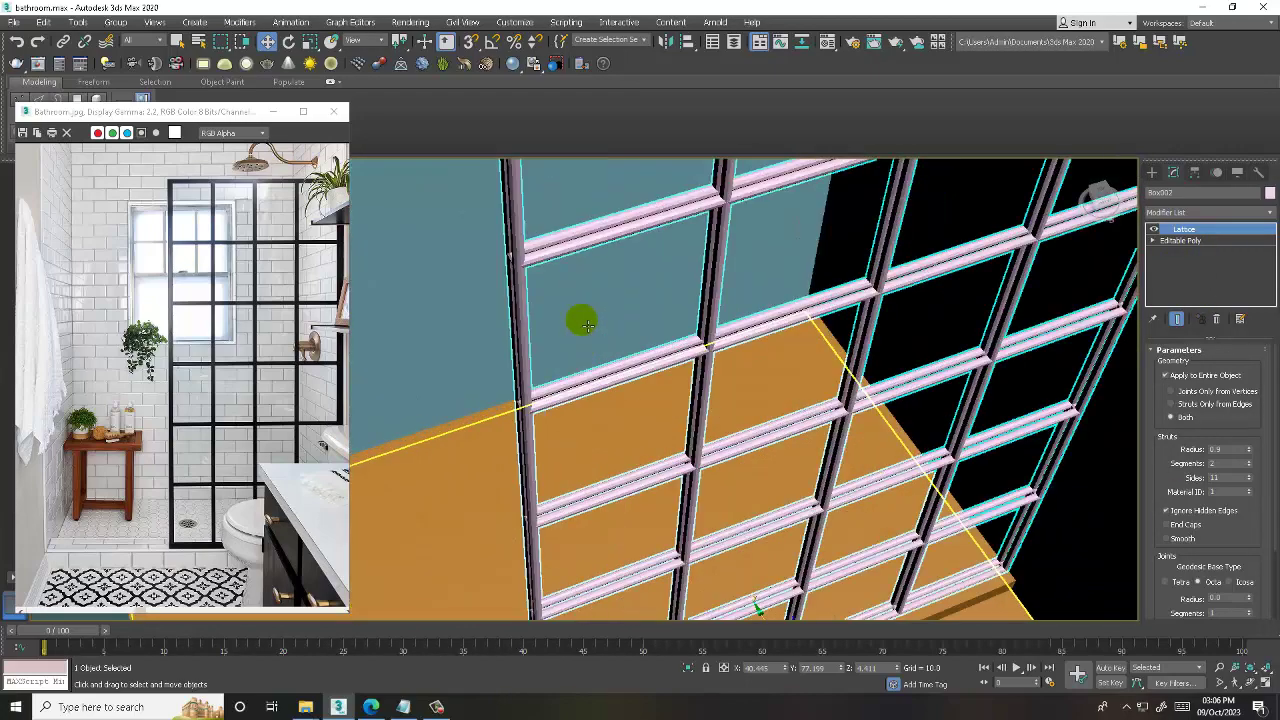
{"action": "scroll", "coordinate": [600, 400], "scroll_direction": "down", "scroll_amount": 3}
{"action": "scroll", "coordinate": [620, 389], "scroll_direction": "up", "scroll_amount": 3}
{"action": "scroll", "coordinate": [620, 380], "scroll_direction": "down", "scroll_amount": 4}
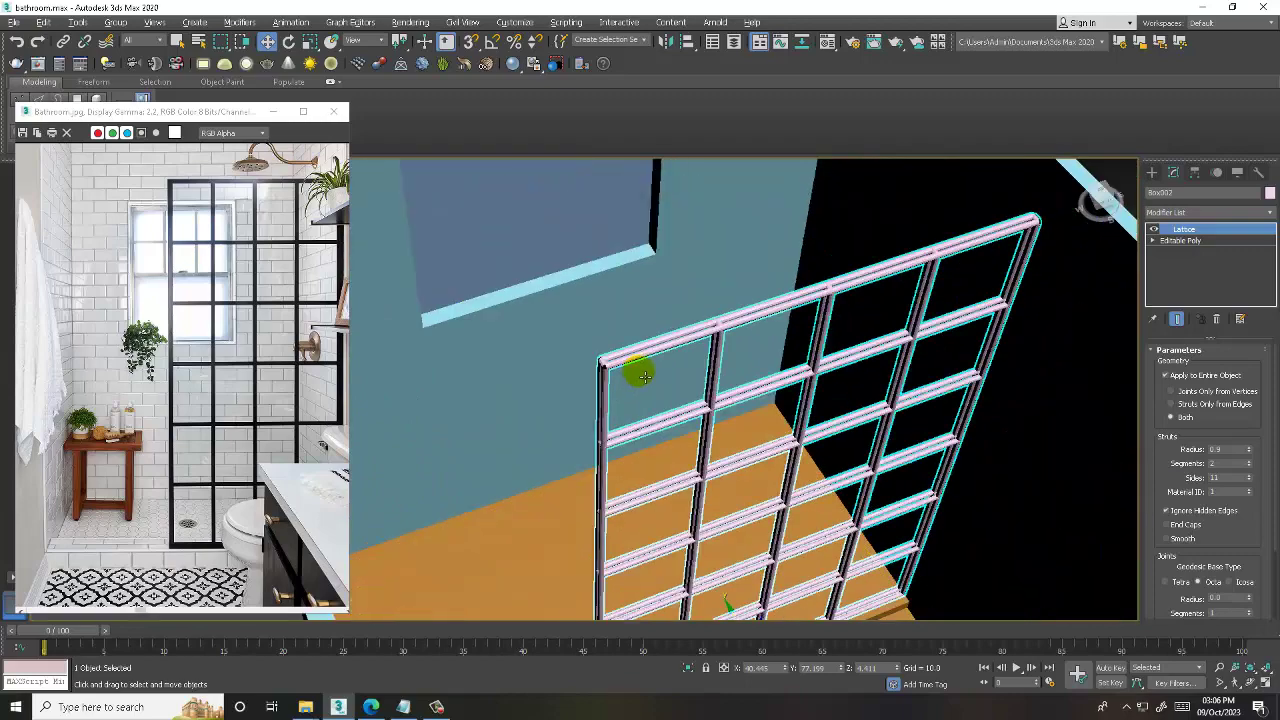
{"action": "middle_click_drag", "start_coordinate": [643, 376], "coordinate": [742, 337], "text": "alt"}
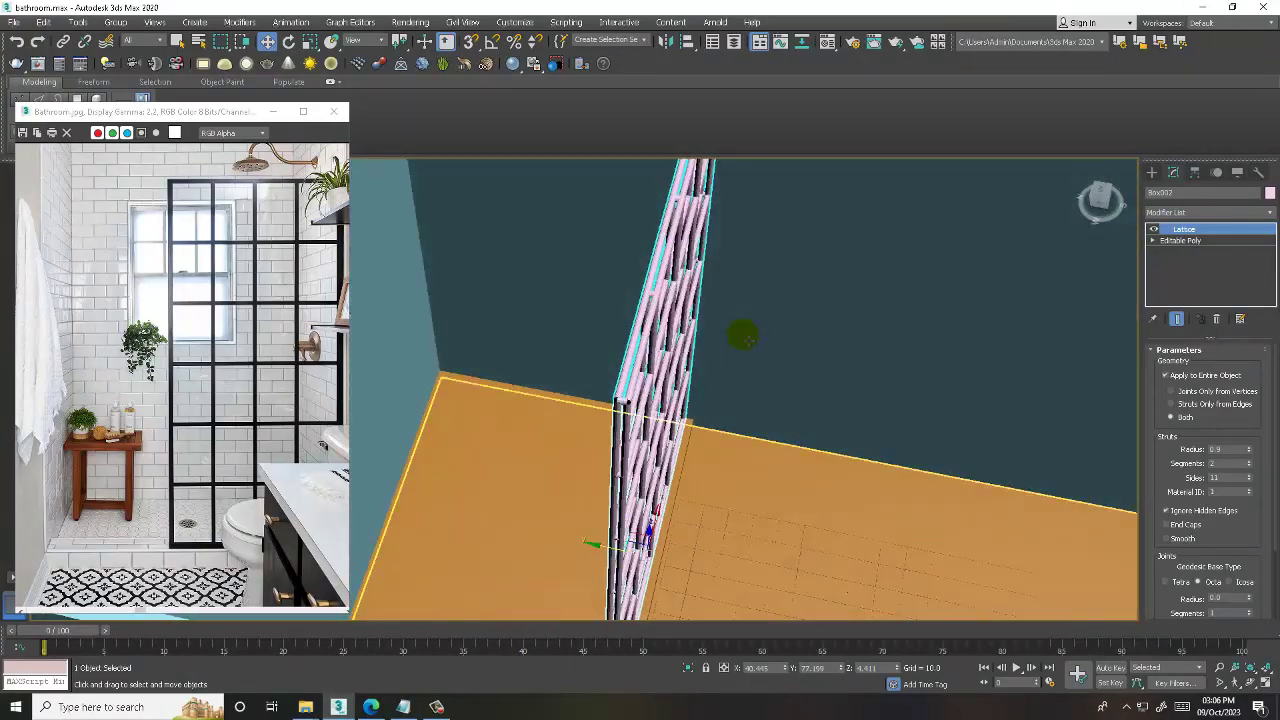
{"action": "left_click", "coordinate": [1202, 241]}
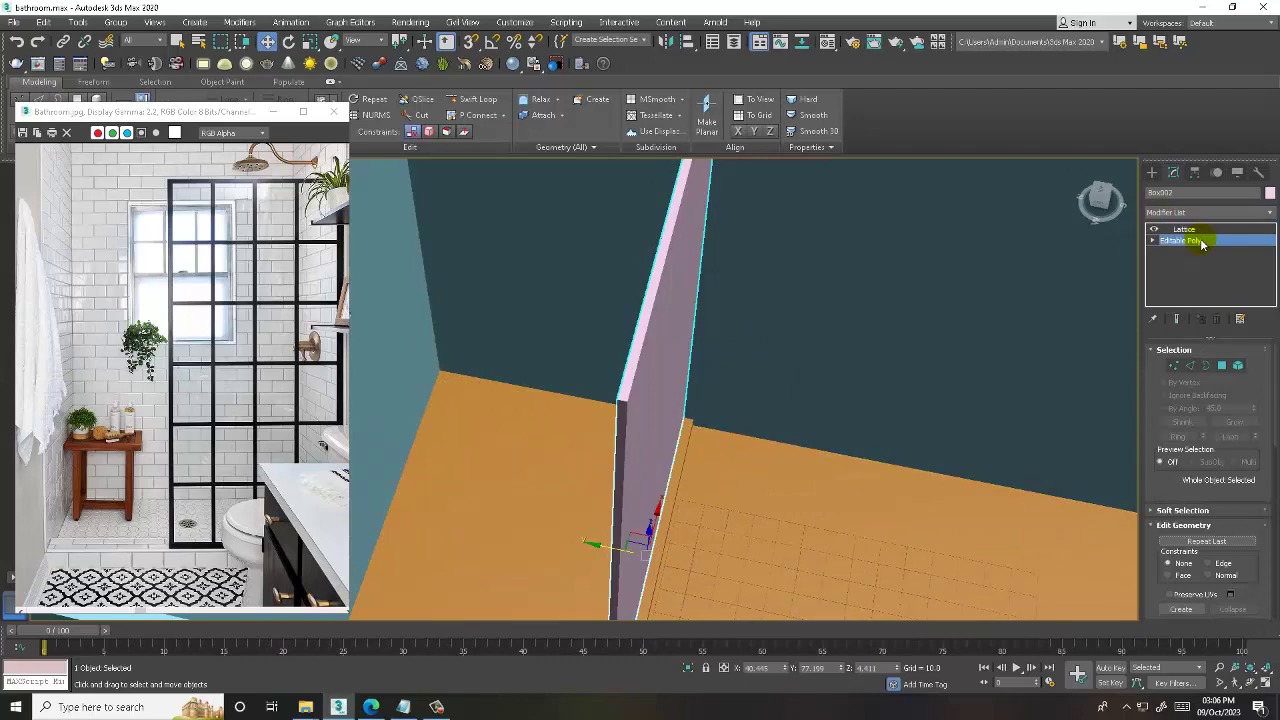
- In Polygon mode, select the panel's top-row faces and isolate the wall with Alt+Q
{"action": "left_click", "coordinate": [1221, 365]}
{"action": "middle_click_drag", "start_coordinate": [860, 300], "coordinate": [777, 274], "text": "alt"}
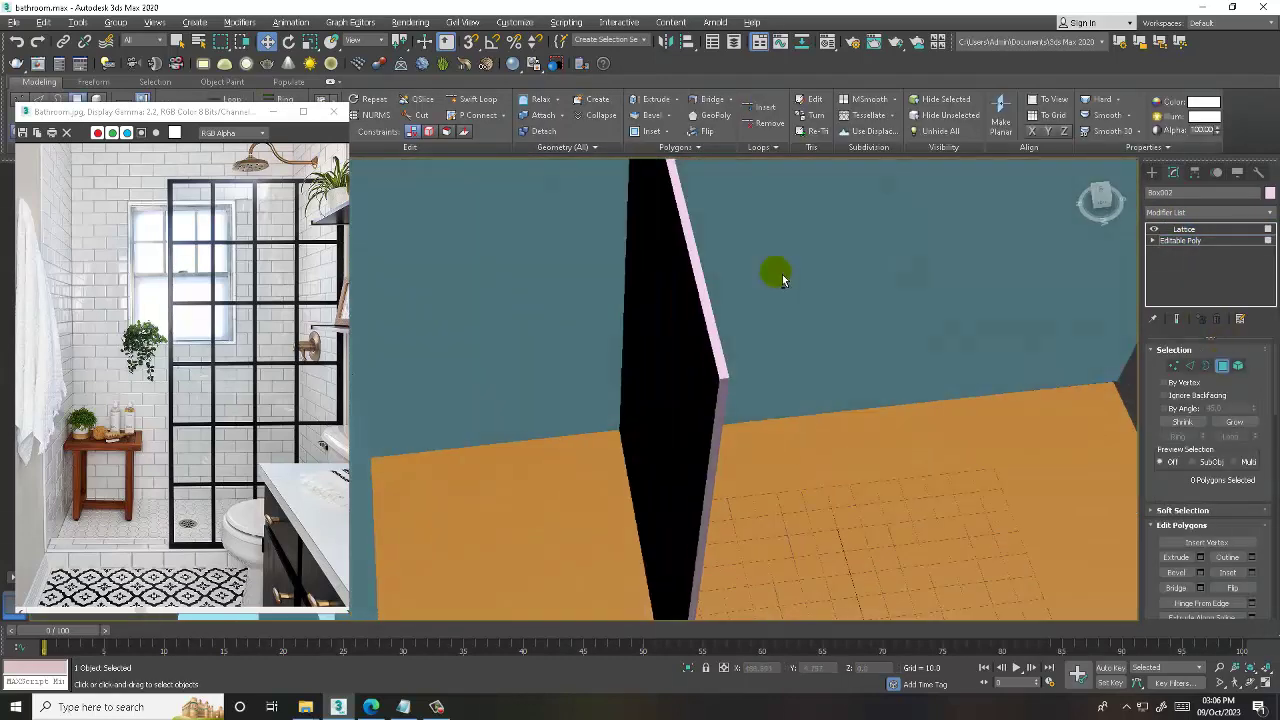
{"action": "left_click", "coordinate": [648, 339]}
{"action": "scroll", "coordinate": [720, 323], "scroll_direction": "down", "scroll_amount": 10}
{"action": "middle_click_drag", "start_coordinate": [777, 343], "coordinate": [688, 322], "text": "alt"}
{"action": "scroll", "coordinate": [700, 312], "scroll_direction": "up", "scroll_amount": 5}
{"action": "left_click", "coordinate": [664, 215]}
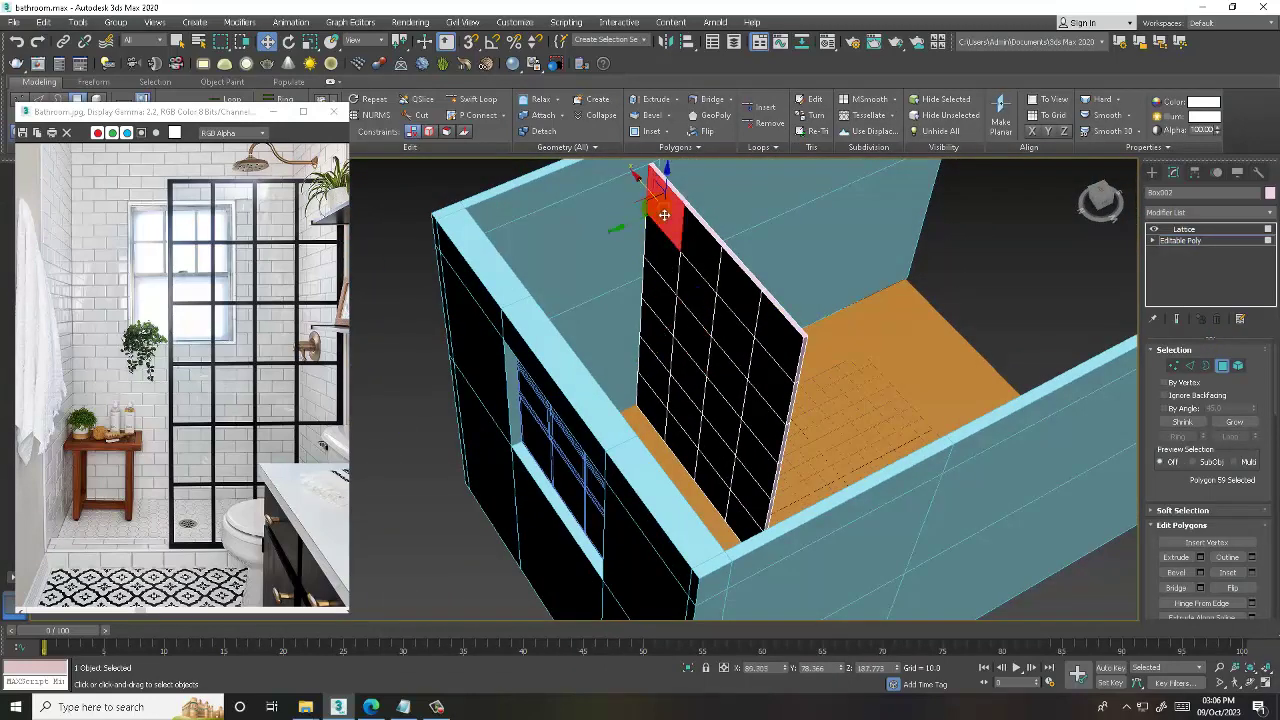
{"action": "left_click", "coordinate": [711, 258], "text": "ctrl"}
{"action": "left_click", "coordinate": [745, 295], "text": "ctrl"}
{"action": "left_click", "coordinate": [773, 333], "text": "ctrl"}
{"action": "left_click", "coordinate": [760, 395], "text": "ctrl"}
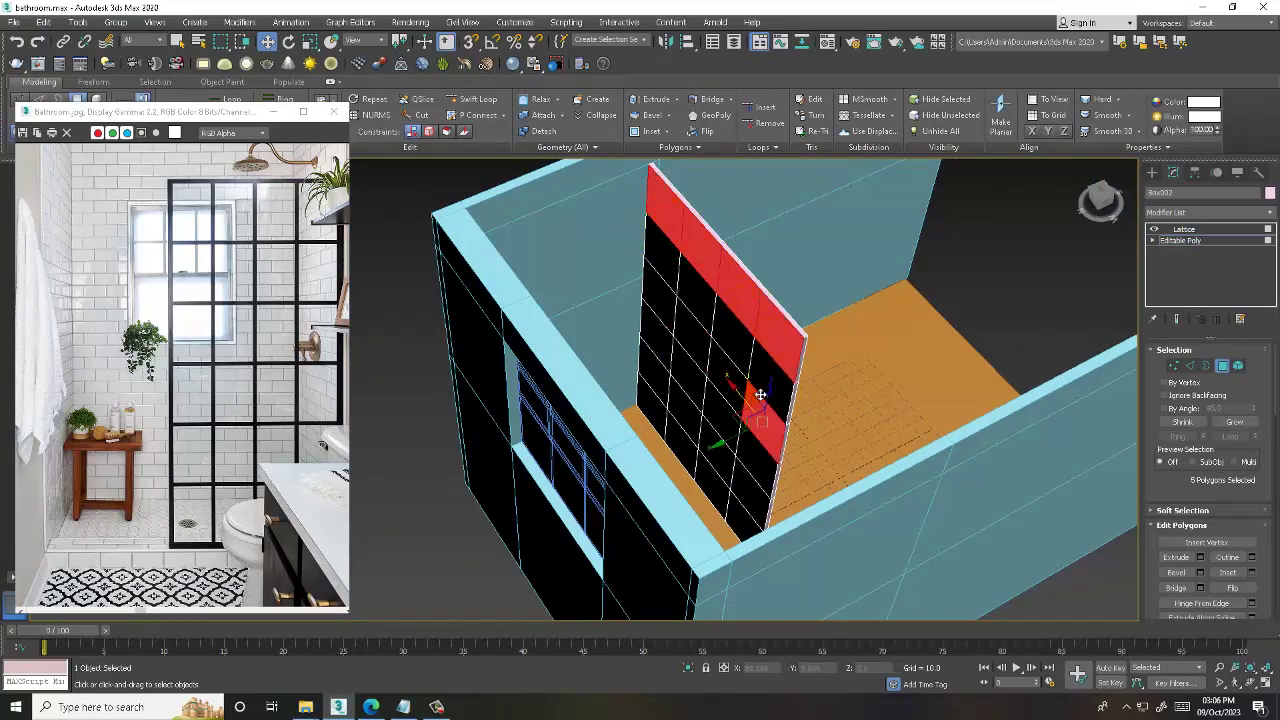
{"action": "key", "text": "alt+q"}
- Add the second, third and fourth rows of panel faces to the selection
{"action": "mouse_move", "coordinate": [714, 357]}
{"action": "middle_mouse_down", "text": "alt"}
{"action": "mouse_move", "coordinate": [777, 286]}
{"action": "mouse_move", "coordinate": [782, 355]}
{"action": "middle_mouse_up", "text": "alt"}
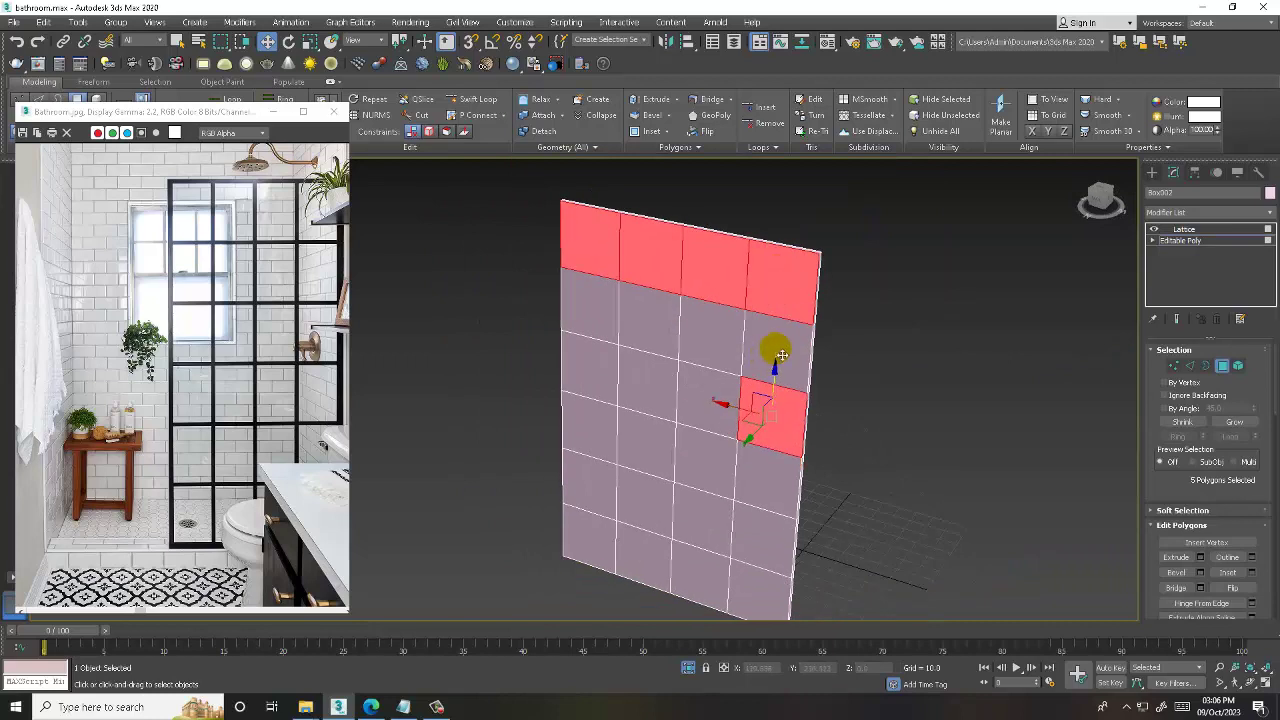
{"action": "left_click", "coordinate": [782, 355], "text": "ctrl"}
{"action": "left_click", "coordinate": [722, 333], "text": "ctrl"}
{"action": "left_click", "coordinate": [650, 315], "text": "ctrl"}
{"action": "left_click", "coordinate": [603, 314], "text": "ctrl"}
{"action": "left_click", "coordinate": [588, 360], "text": "ctrl"}
{"action": "left_click", "coordinate": [652, 388], "text": "ctrl"}
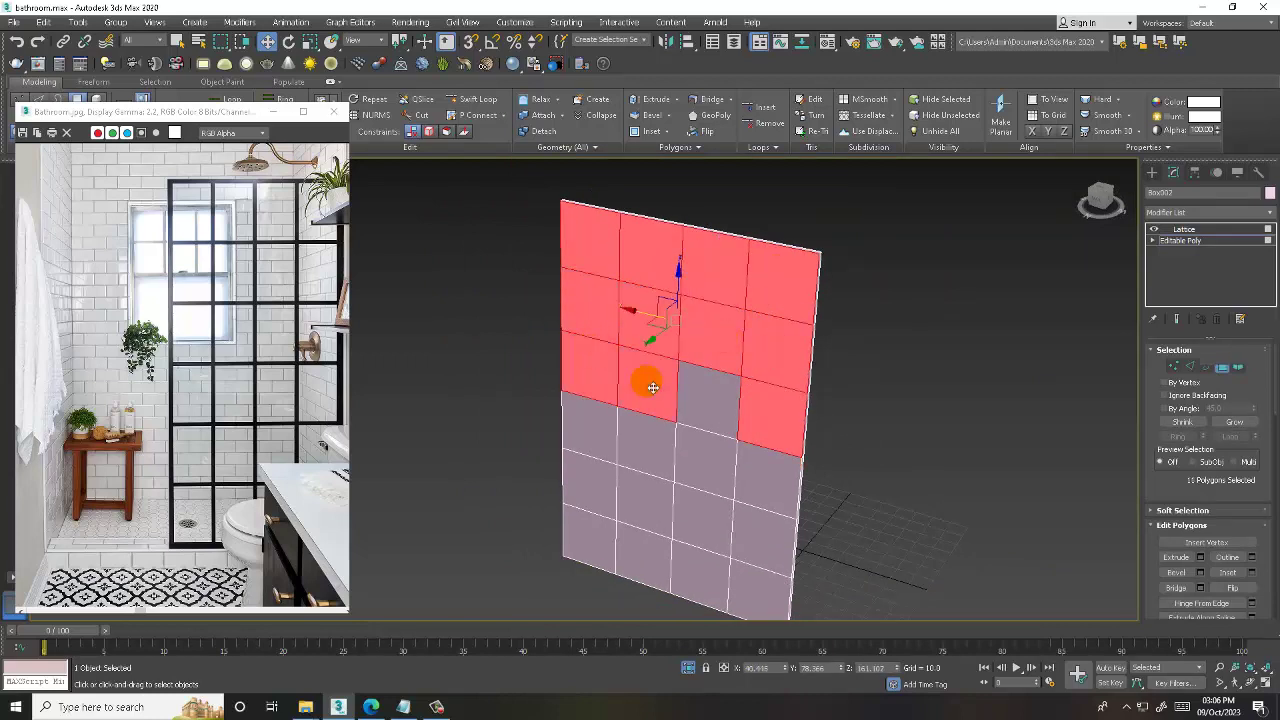
{"action": "left_click", "coordinate": [700, 395], "text": "ctrl"}
{"action": "left_click", "coordinate": [752, 458], "text": "ctrl"}
{"action": "left_click", "coordinate": [705, 462], "text": "ctrl"}
{"action": "left_click", "coordinate": [648, 450], "text": "ctrl"}
{"action": "left_click", "coordinate": [598, 441], "text": "ctrl"}
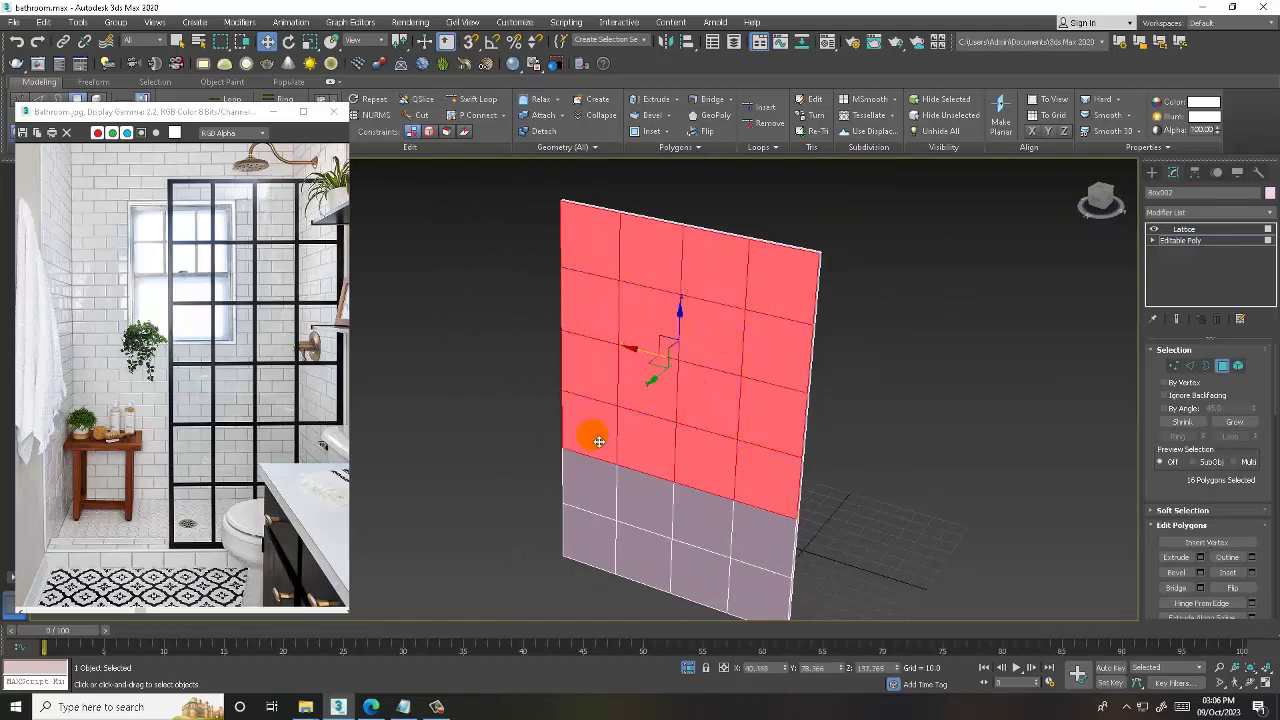
- Add the fifth and bottom rows to complete all 24 faces, then return to the Lattice level
{"action": "left_click", "coordinate": [591, 477], "text": "ctrl"}
{"action": "left_click", "coordinate": [643, 505], "text": "ctrl"}
{"action": "left_click", "coordinate": [700, 522], "text": "ctrl"}
{"action": "left_click", "coordinate": [752, 540], "text": "ctrl"}
{"action": "left_click", "coordinate": [750, 590], "text": "ctrl"}
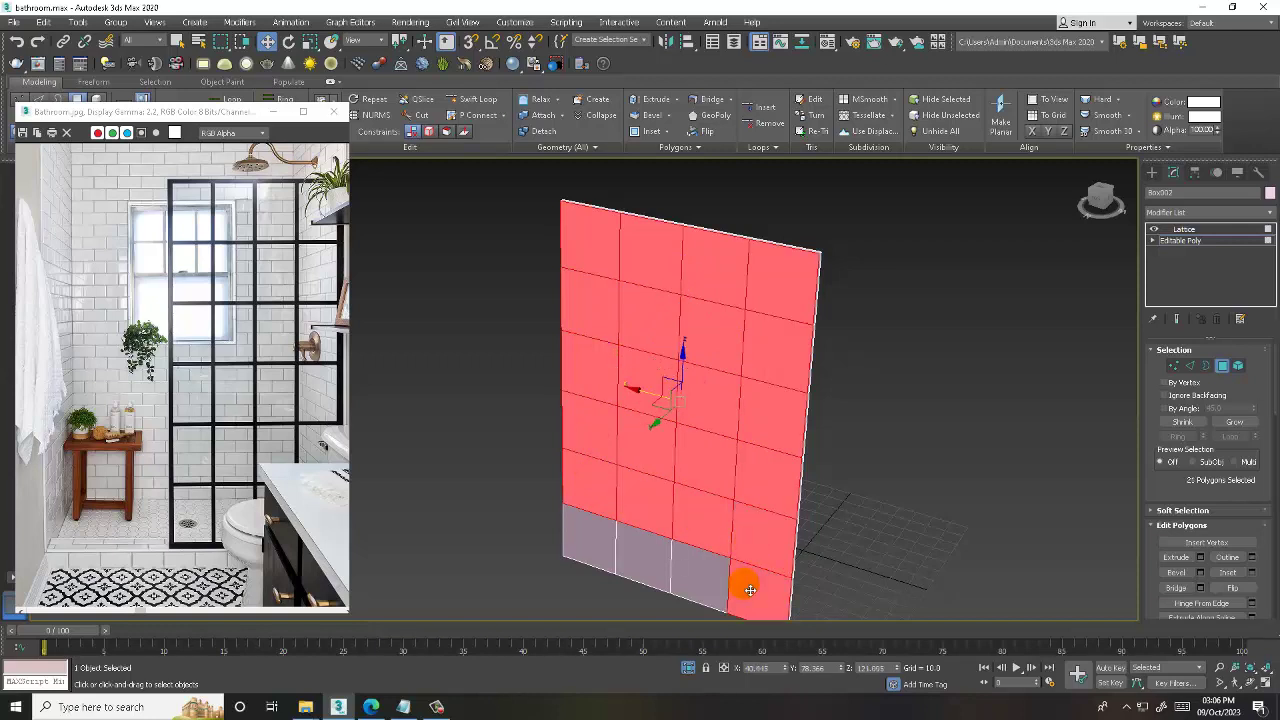
{"action": "left_click", "coordinate": [695, 568], "text": "ctrl"}
{"action": "left_click", "coordinate": [640, 552], "text": "ctrl"}
{"action": "left_click", "coordinate": [590, 535], "text": "ctrl"}
{"action": "mouse_move", "coordinate": [677, 380]}
{"action": "middle_mouse_down", "text": "alt"}
{"action": "mouse_move", "coordinate": [649, 427]}
{"action": "mouse_move", "coordinate": [663, 457]}
{"action": "mouse_move", "coordinate": [603, 476]}
{"action": "middle_mouse_up", "text": "alt"}
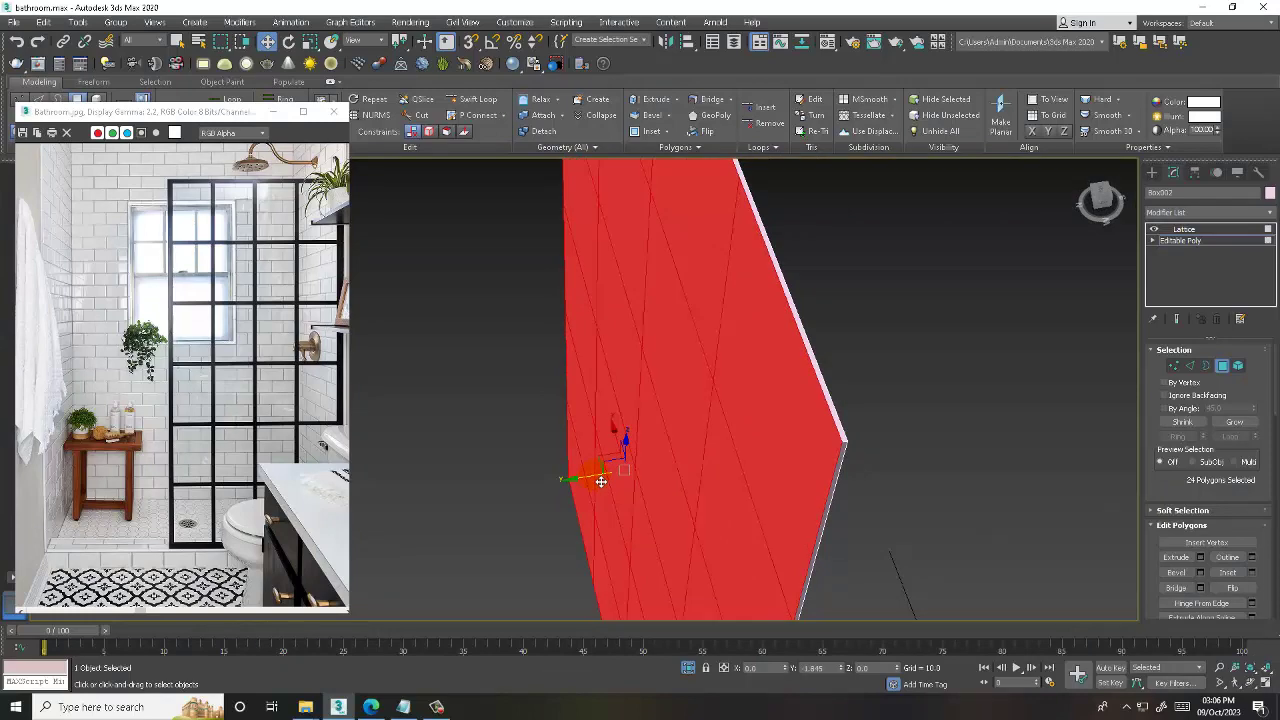
{"action": "left_click", "coordinate": [1195, 241]}
- Show the shower screen with its Lattice modifier and orbit to inspect the struts
{"action": "left_click", "coordinate": [1184, 229]}
{"action": "middle_click_drag", "start_coordinate": [1010, 330], "coordinate": [966, 349], "text": "alt"}
{"action": "scroll", "coordinate": [873, 316], "scroll_direction": "up", "scroll_amount": 3}
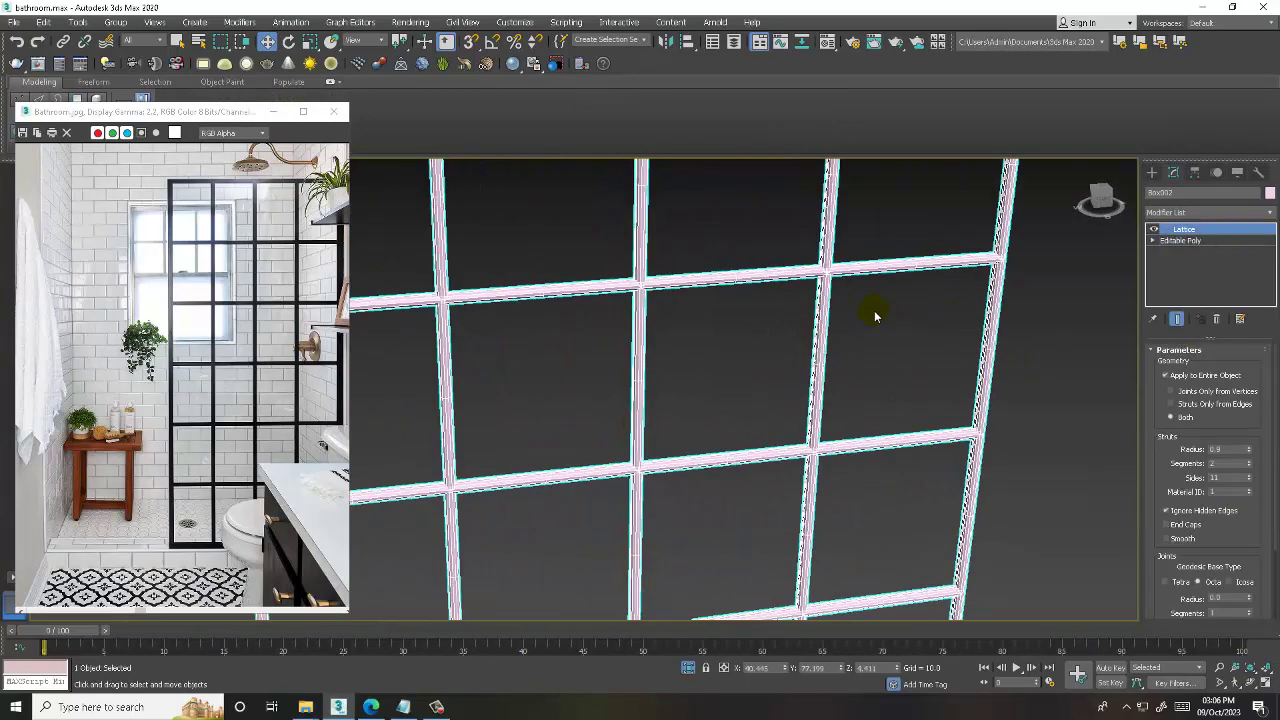
{"action": "scroll", "coordinate": [873, 316], "scroll_direction": "down", "scroll_amount": 3}
{"action": "middle_click_drag", "start_coordinate": [808, 286], "coordinate": [815, 341], "text": "alt"}
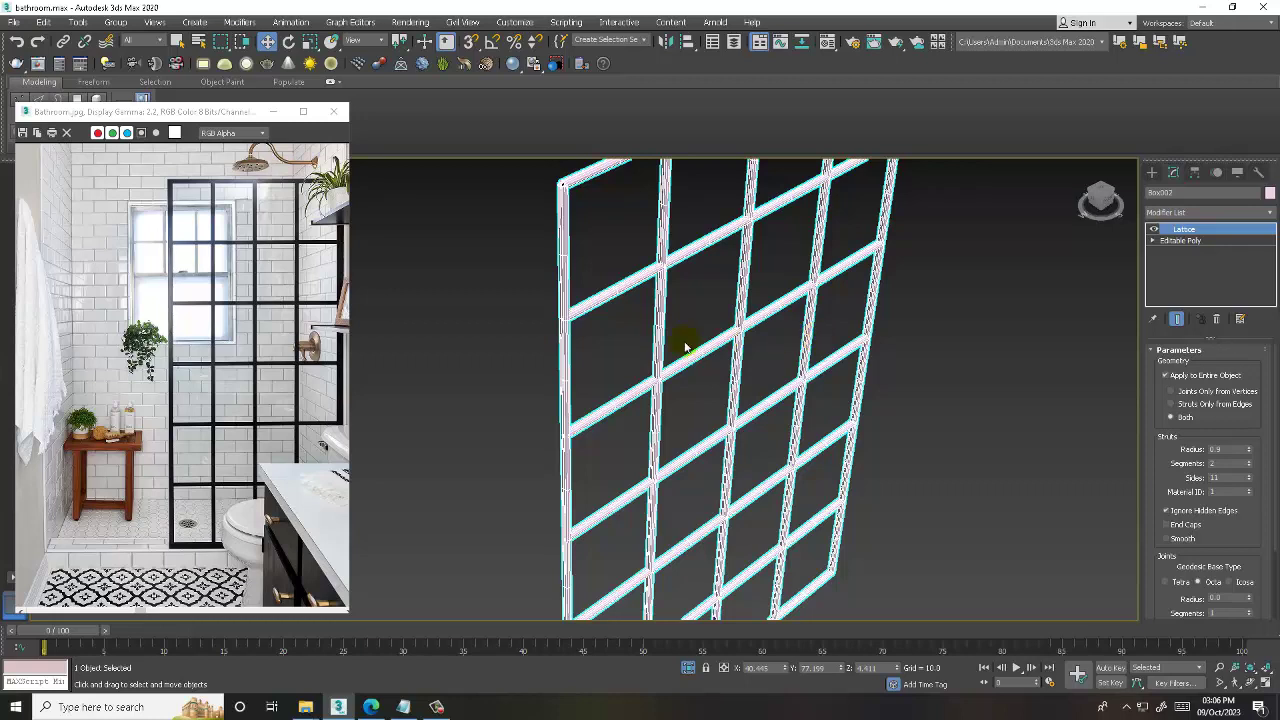
{"action": "mouse_move", "coordinate": [686, 347]}
{"action": "middle_mouse_down", "text": "alt"}
{"action": "mouse_move", "coordinate": [871, 366]}
{"action": "mouse_move", "coordinate": [857, 408]}
{"action": "mouse_move", "coordinate": [855, 354]}
{"action": "middle_mouse_up", "text": "alt"}
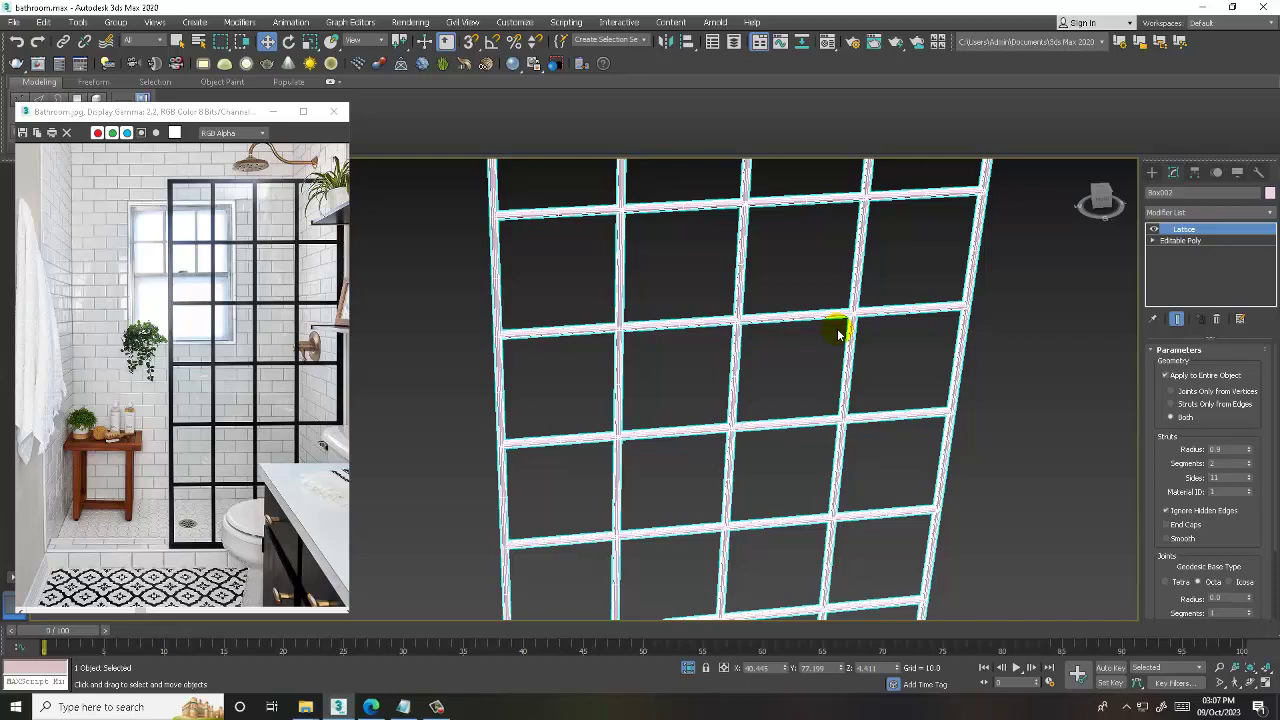
- Unhide all the hidden room walls and view the lattice and walls from near-front
{"action": "scroll", "coordinate": [840, 425], "scroll_direction": "down", "scroll_amount": 5}
{"action": "scroll", "coordinate": [830, 415], "scroll_direction": "down", "scroll_amount": 3}
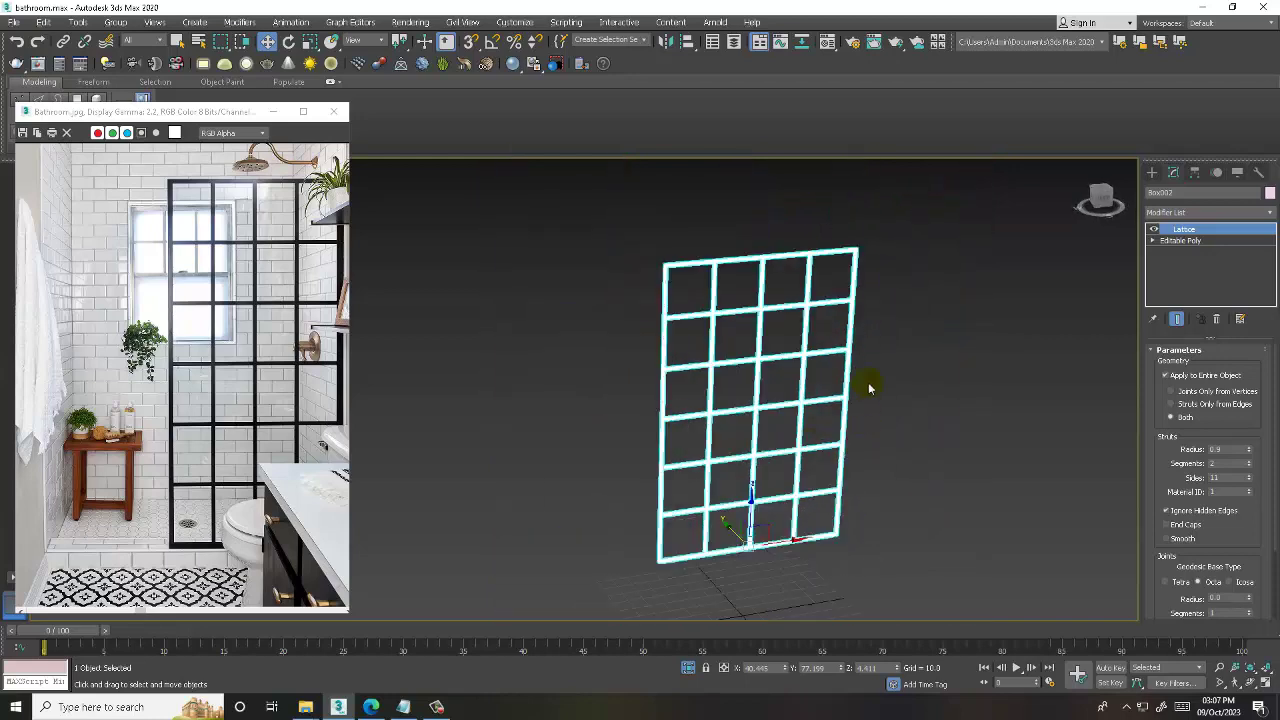
{"action": "right_click", "coordinate": [916, 304]}
{"action": "left_click", "coordinate": [966, 191]}
{"action": "scroll", "coordinate": [803, 365], "scroll_direction": "up", "scroll_amount": 3}
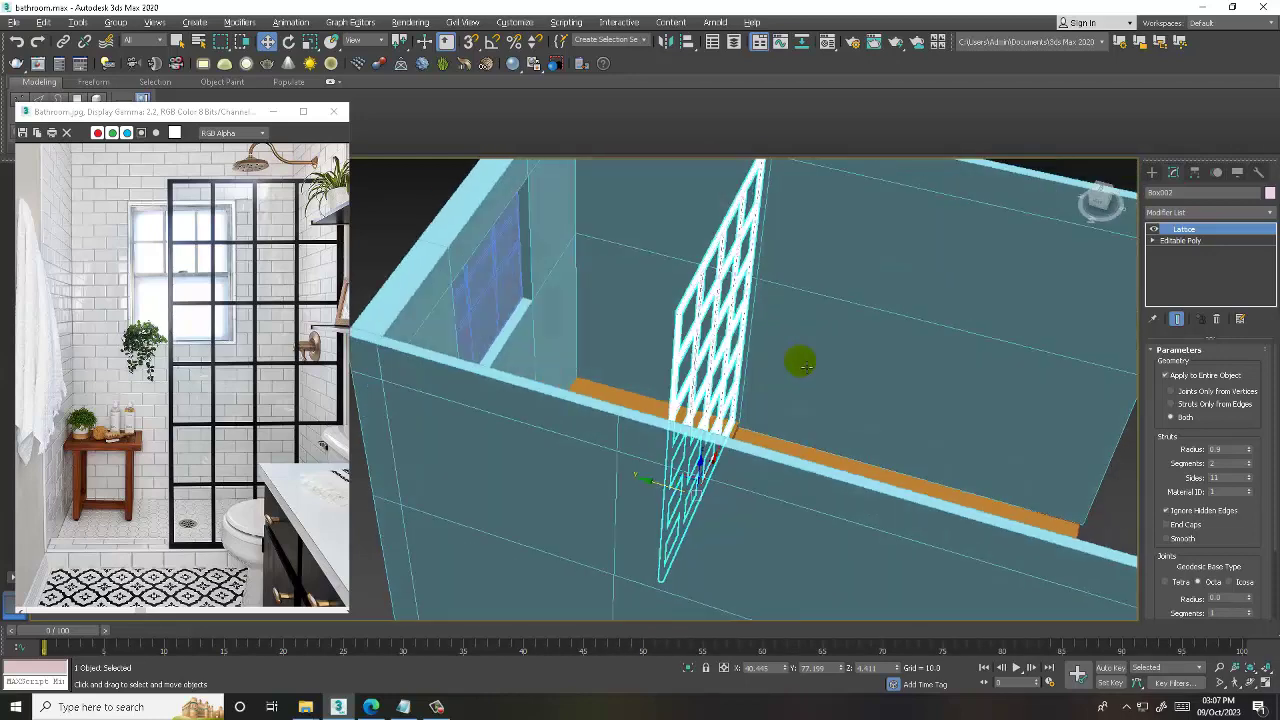
{"action": "mouse_move", "coordinate": [803, 365]}
{"action": "middle_mouse_down", "text": "alt"}
{"action": "mouse_move", "coordinate": [720, 323]}
{"action": "mouse_move", "coordinate": [737, 309]}
{"action": "mouse_move", "coordinate": [779, 325]}
{"action": "mouse_move", "coordinate": [785, 349]}
{"action": "mouse_move", "coordinate": [749, 309]}
{"action": "middle_mouse_up", "text": "alt"}
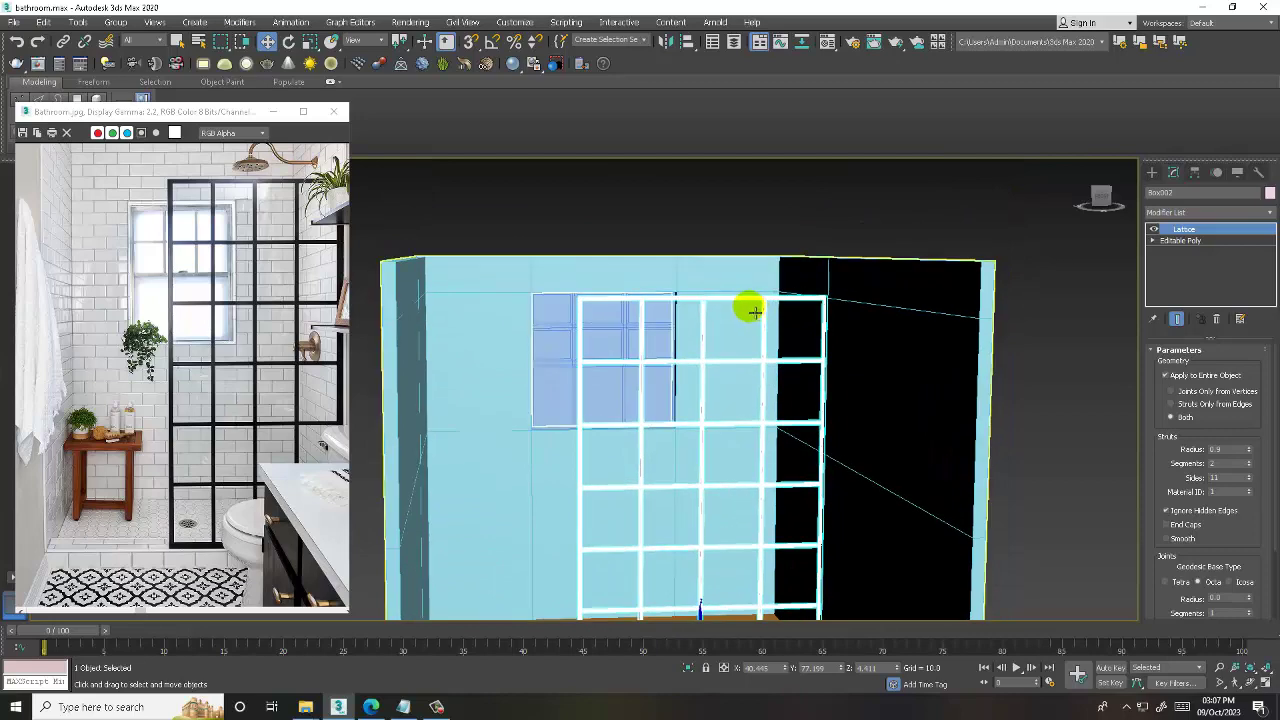
- Select Wall001's top vertices and try raising them, undoing the trial move
{"action": "left_click", "coordinate": [700, 275]}
{"action": "scroll", "coordinate": [700, 277], "scroll_direction": "down", "scroll_amount": 3}
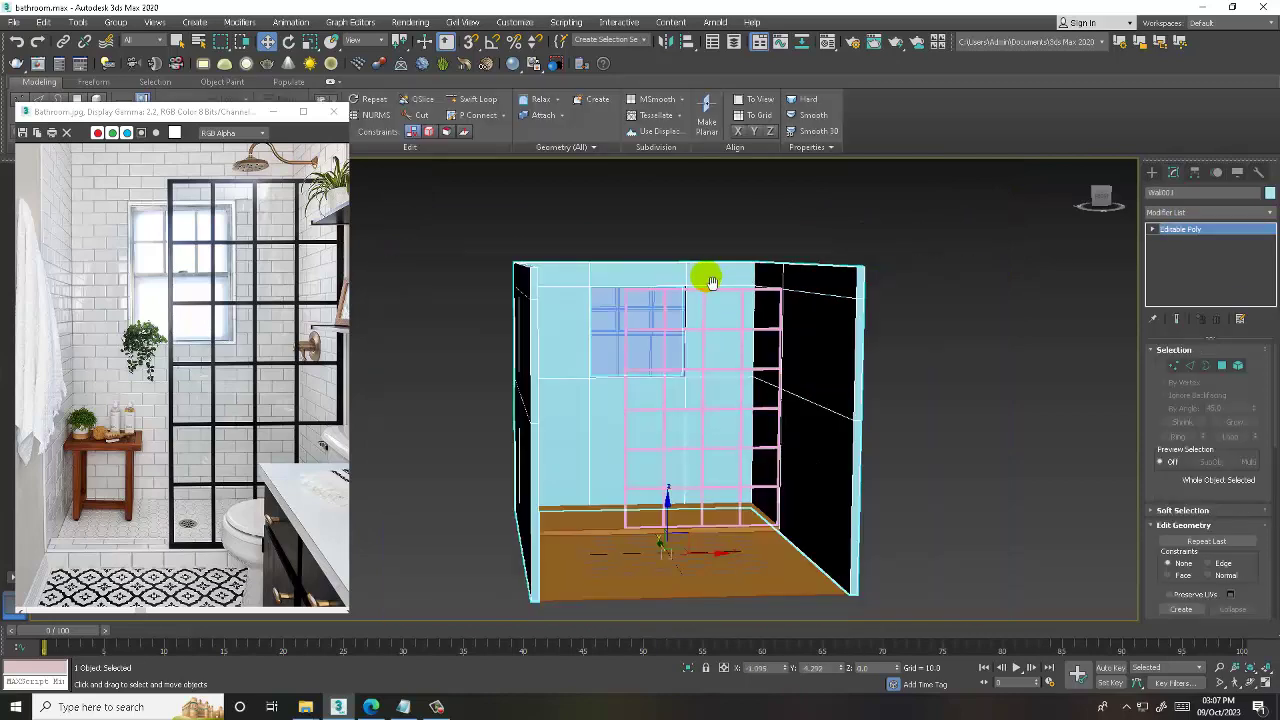
{"action": "middle_click_drag", "start_coordinate": [467, 278], "coordinate": [531, 276], "text": "alt"}
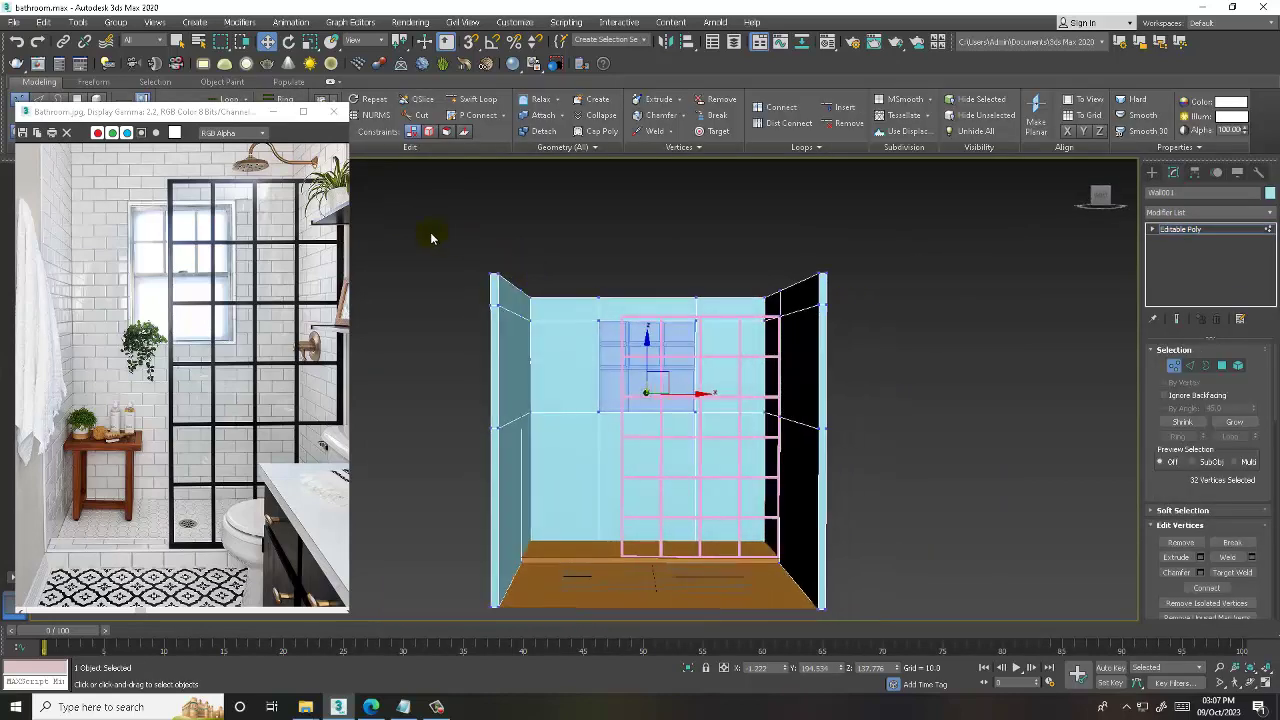
{"action": "left_click_drag", "start_coordinate": [972, 304], "coordinate": [980, 309]}
{"action": "middle_click_drag", "start_coordinate": [980, 309], "coordinate": [797, 337], "text": "alt"}
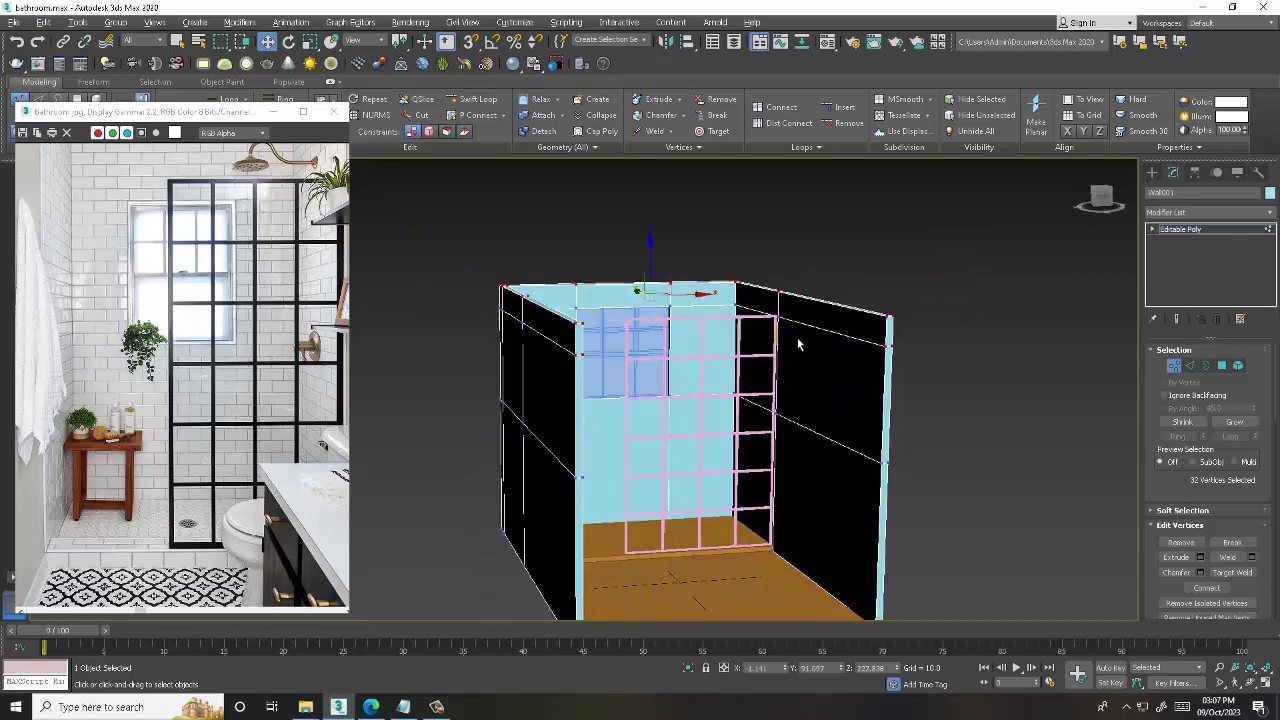
{"action": "left_click_drag", "start_coordinate": [646, 254], "coordinate": [657, 214]}
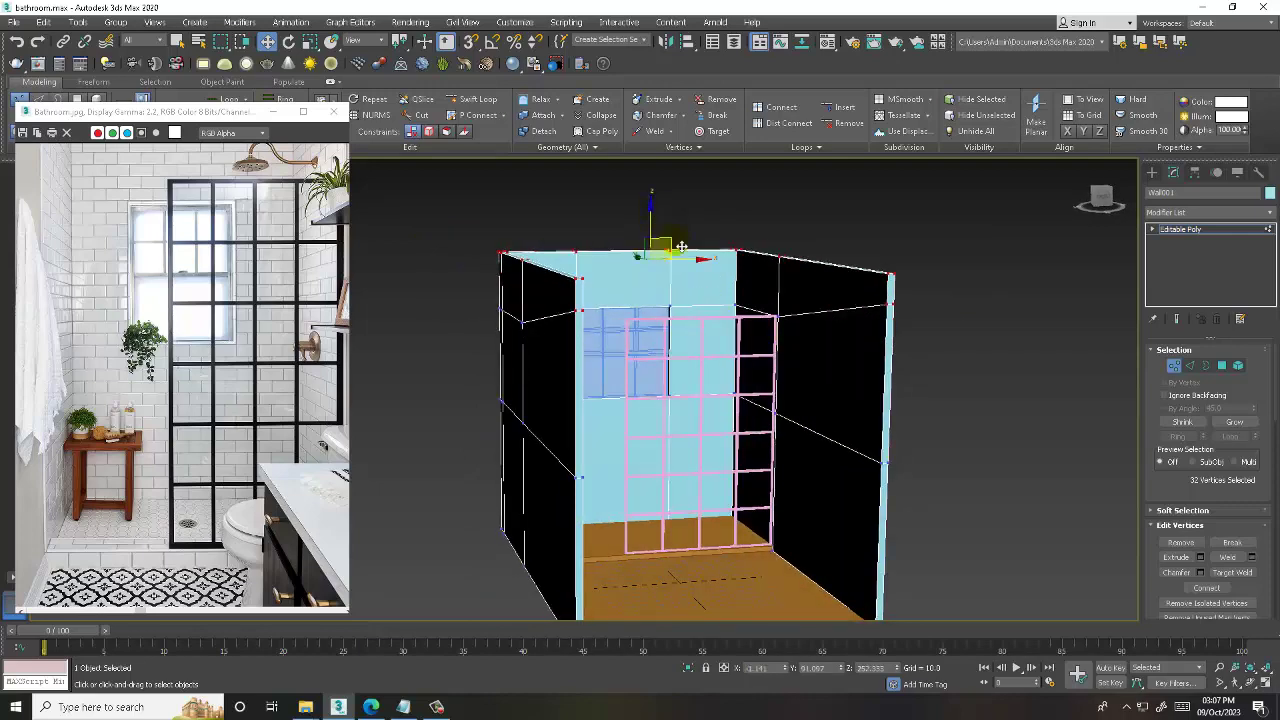
{"action": "key", "text": "ctrl+z"}
- Box-select all Wall001 top vertices in the maximized Front view and raise them higher
{"action": "key", "text": "alt+w"}
{"action": "key", "text": "alt+w"}
{"action": "scroll", "coordinate": [826, 329], "scroll_direction": "down", "scroll_amount": 3}
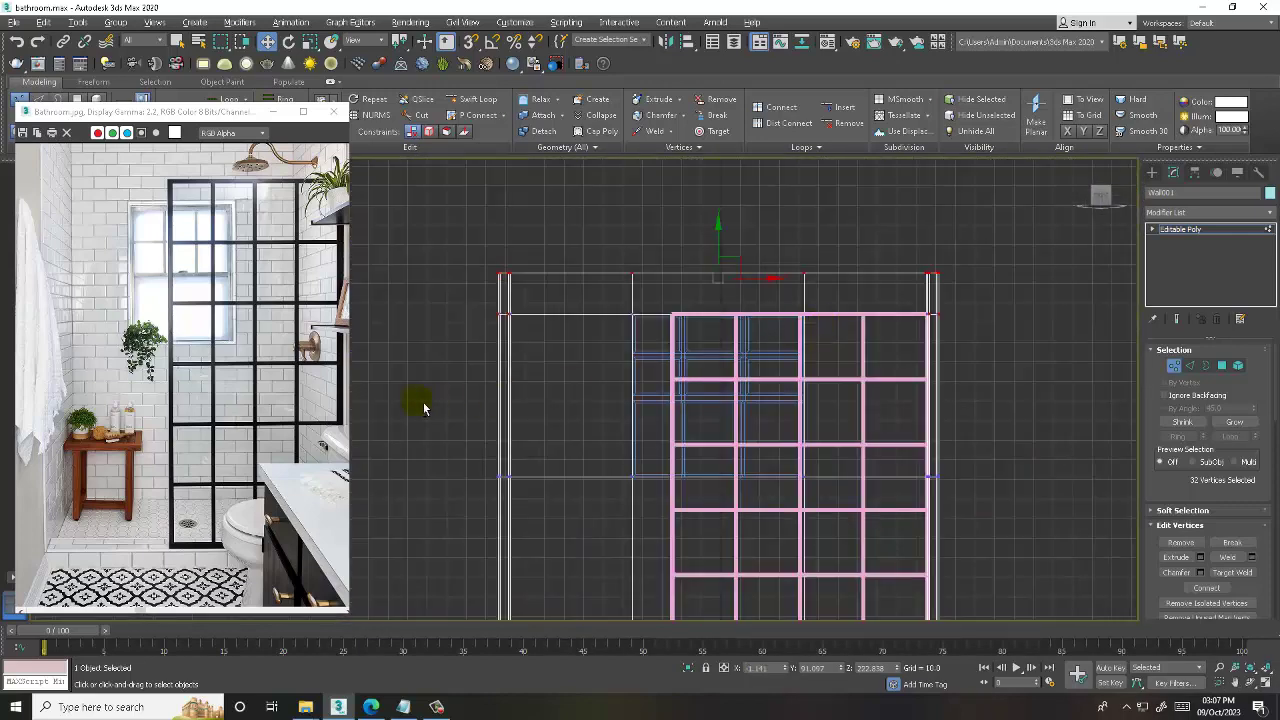
{"action": "left_click_drag", "start_coordinate": [420, 398], "coordinate": [1063, 303]}
{"action": "left_click_drag", "start_coordinate": [722, 242], "coordinate": [723, 197]}
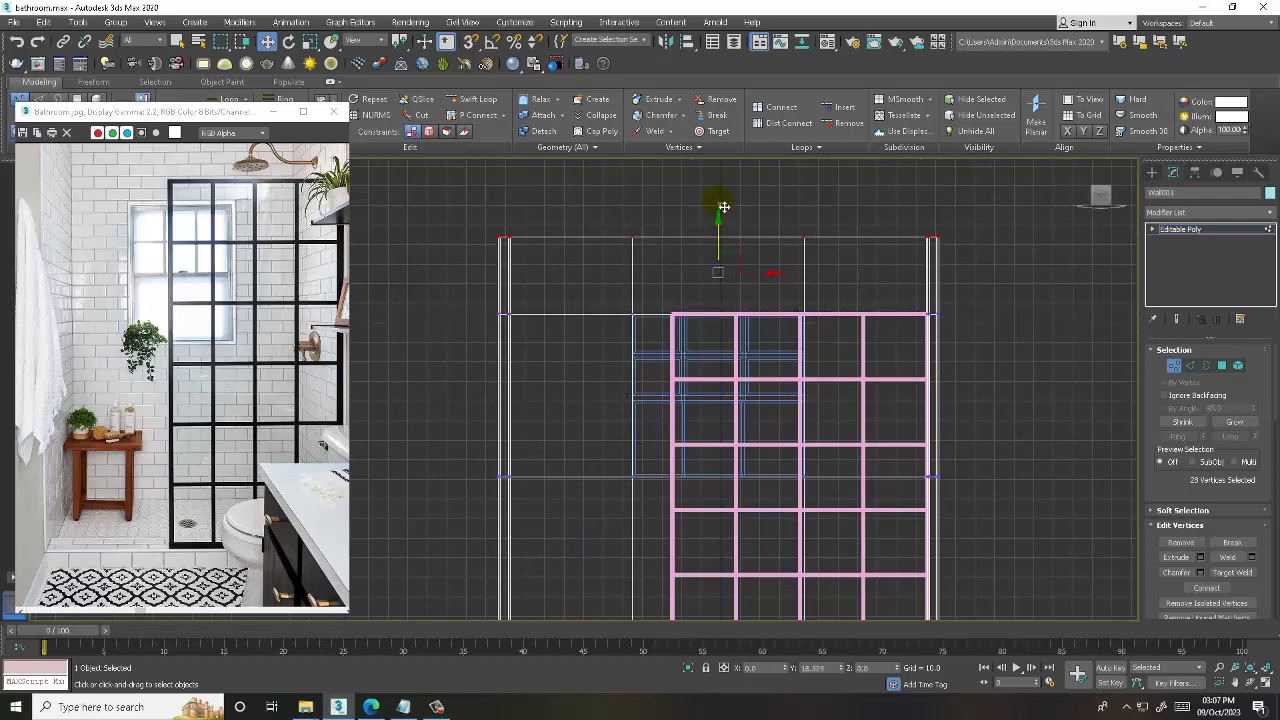
{"action": "left_click", "coordinate": [1155, 172]}
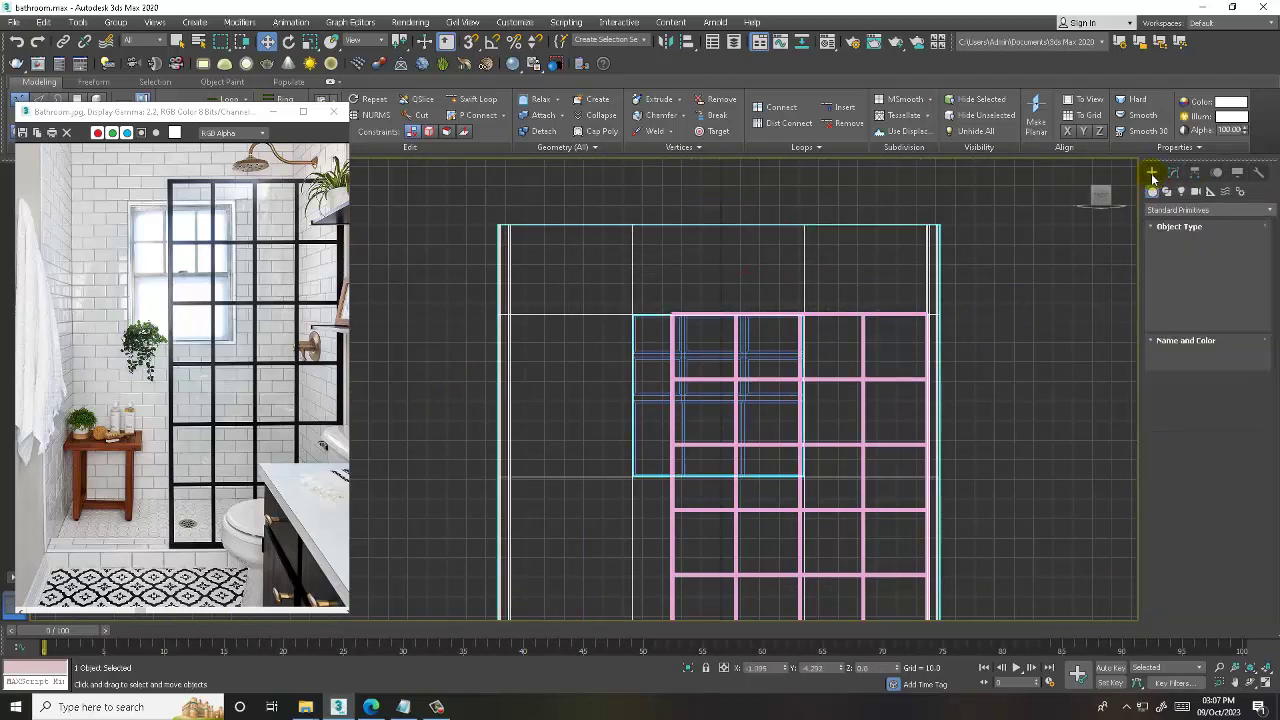
{"action": "left_click", "coordinate": [1166, 191]}
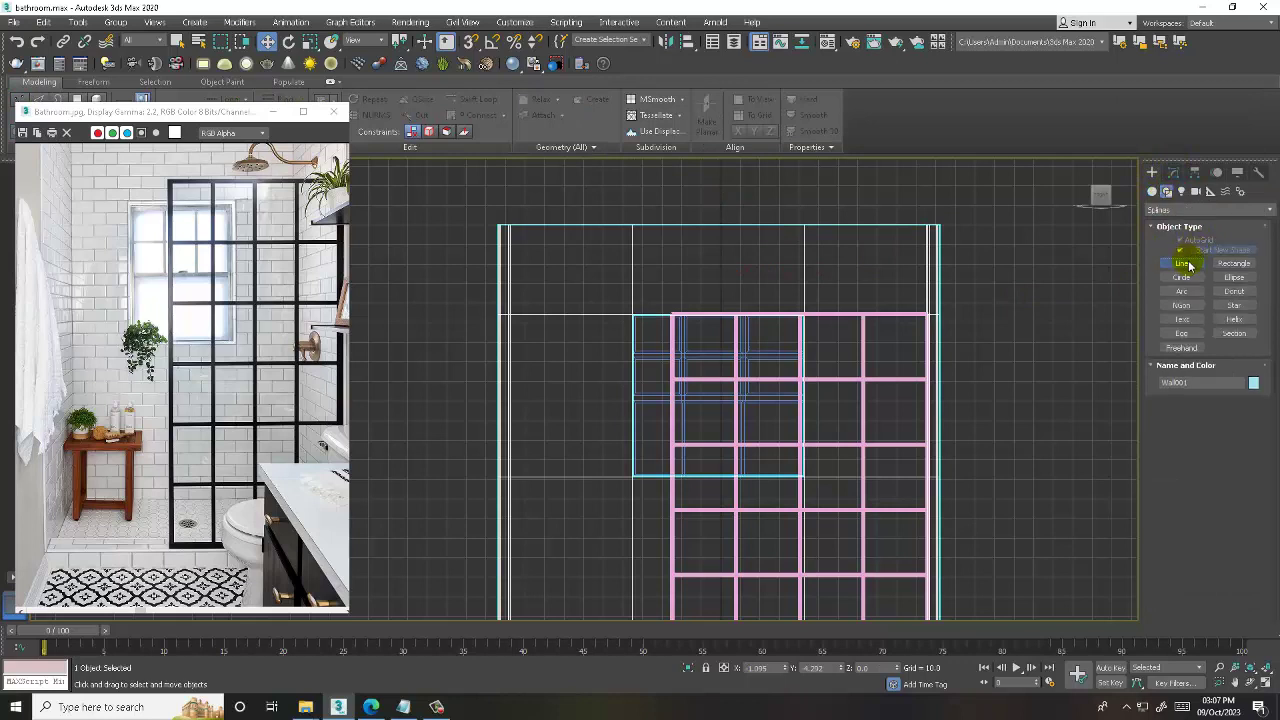
- Start a Line at the right wall in the Front view, removing one misplaced point
{"action": "left_click", "coordinate": [1181, 263]}
{"action": "scroll", "coordinate": [880, 335], "scroll_direction": "up", "scroll_amount": 3}
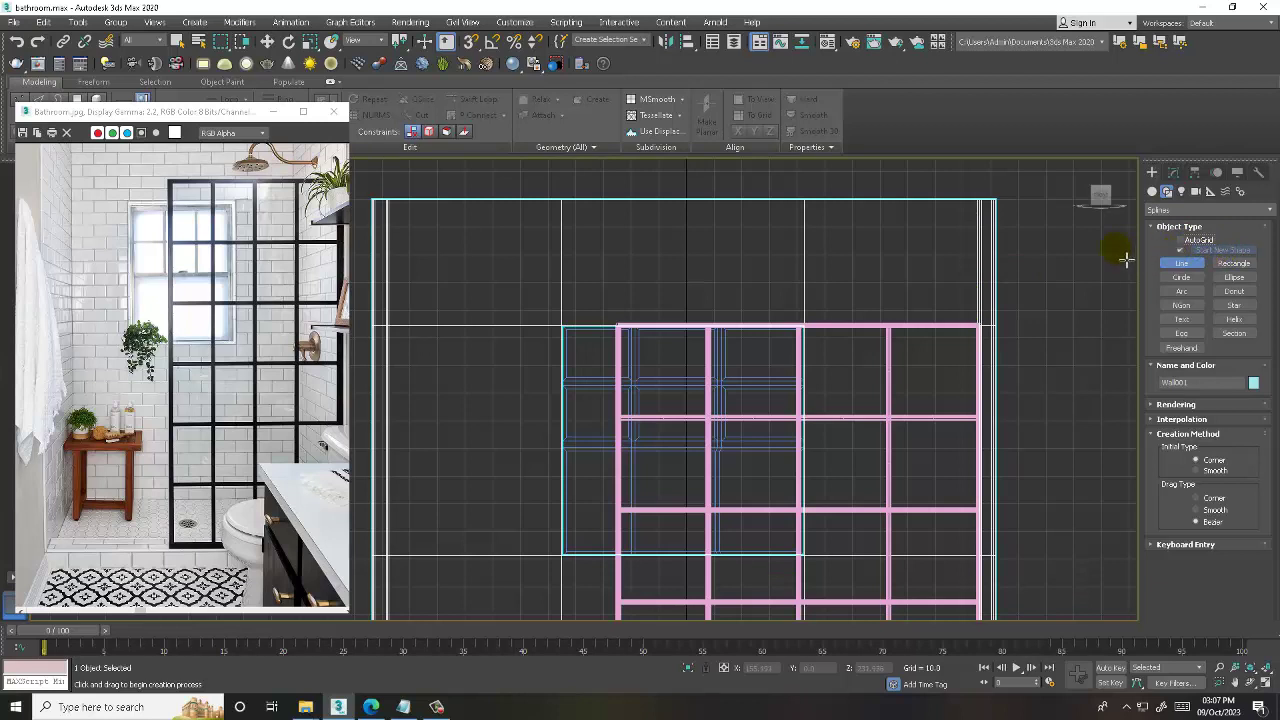
{"action": "middle_click_drag", "start_coordinate": [972, 283], "coordinate": [977, 297]}
{"action": "left_click", "coordinate": [984, 286]}
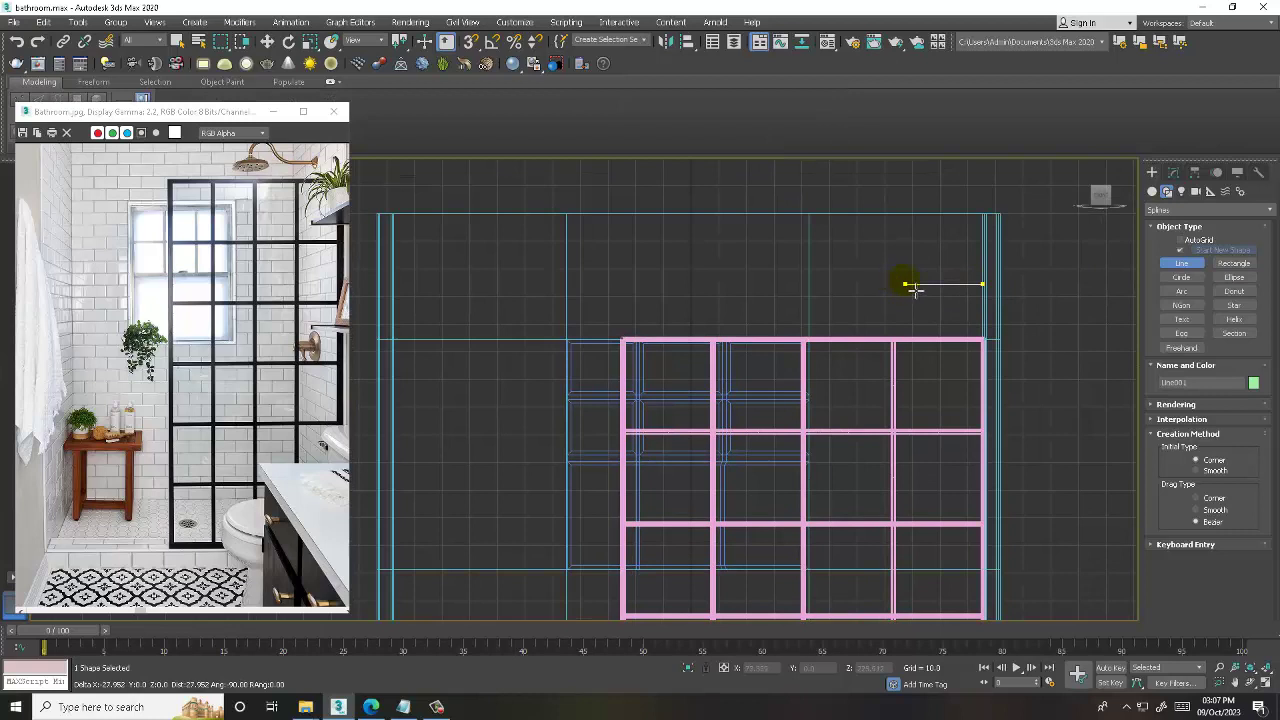
{"action": "left_click", "coordinate": [905, 285]}
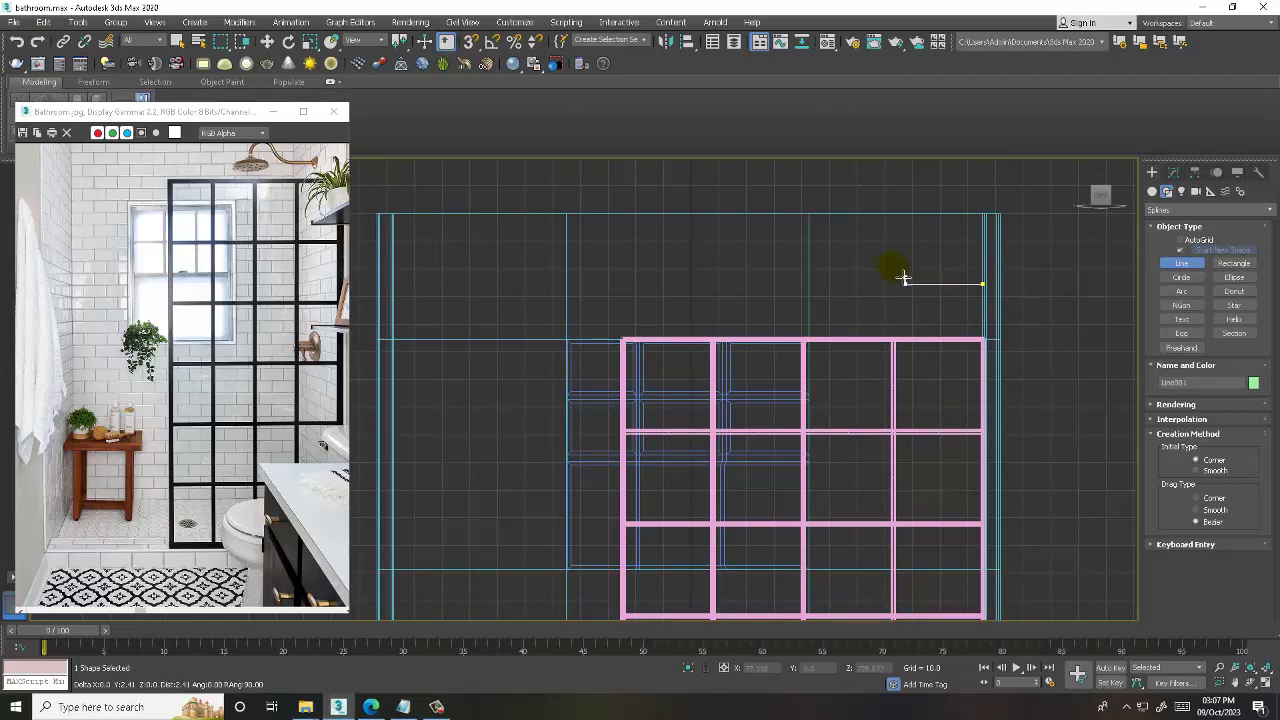
{"action": "left_click", "coordinate": [866, 243]}
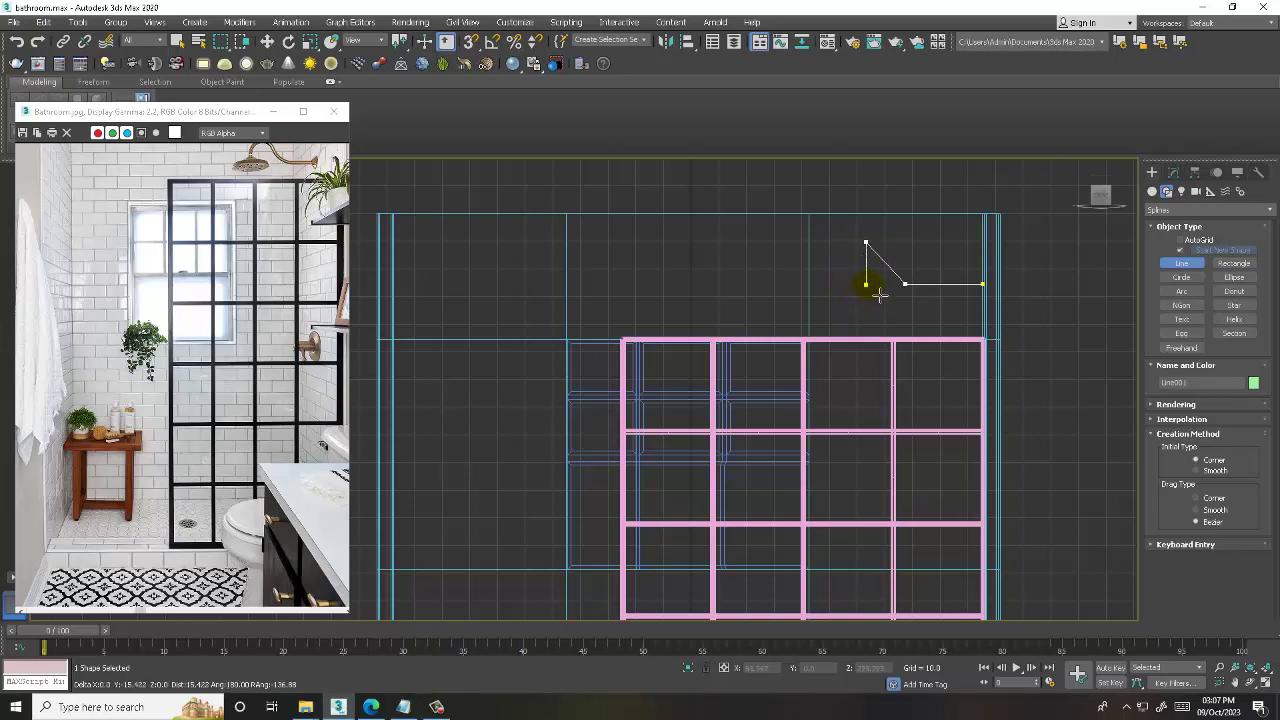
{"action": "key", "text": "BackSpace"}
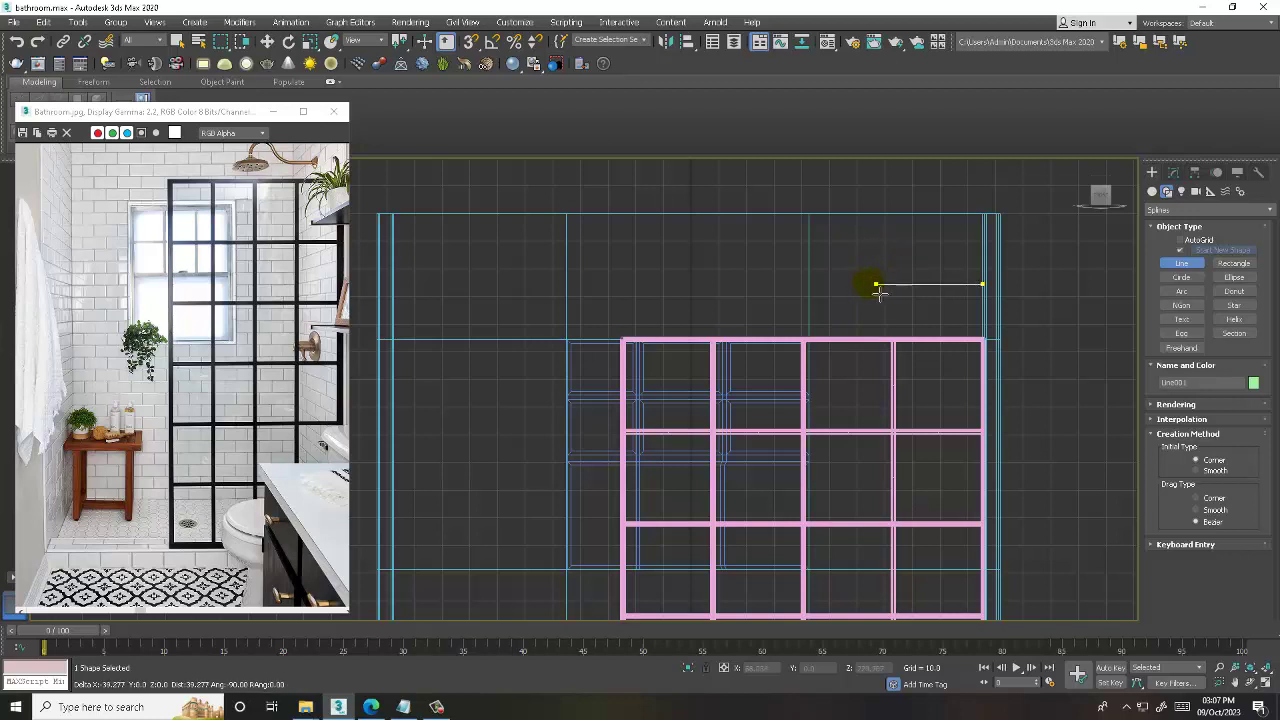
- Continue the pipe path left, angling up, across, then down, and finish the line
{"action": "left_click", "coordinate": [879, 285]}
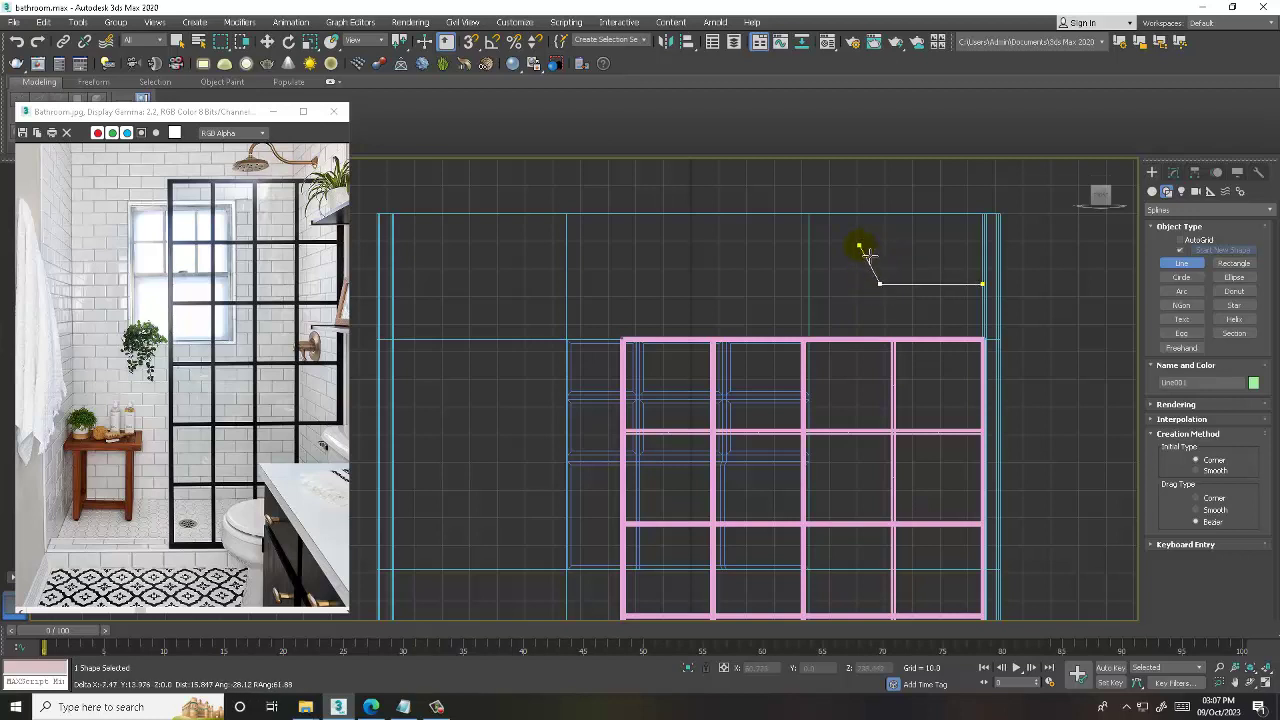
{"action": "left_click", "coordinate": [858, 244]}
{"action": "left_click", "coordinate": [811, 245]}
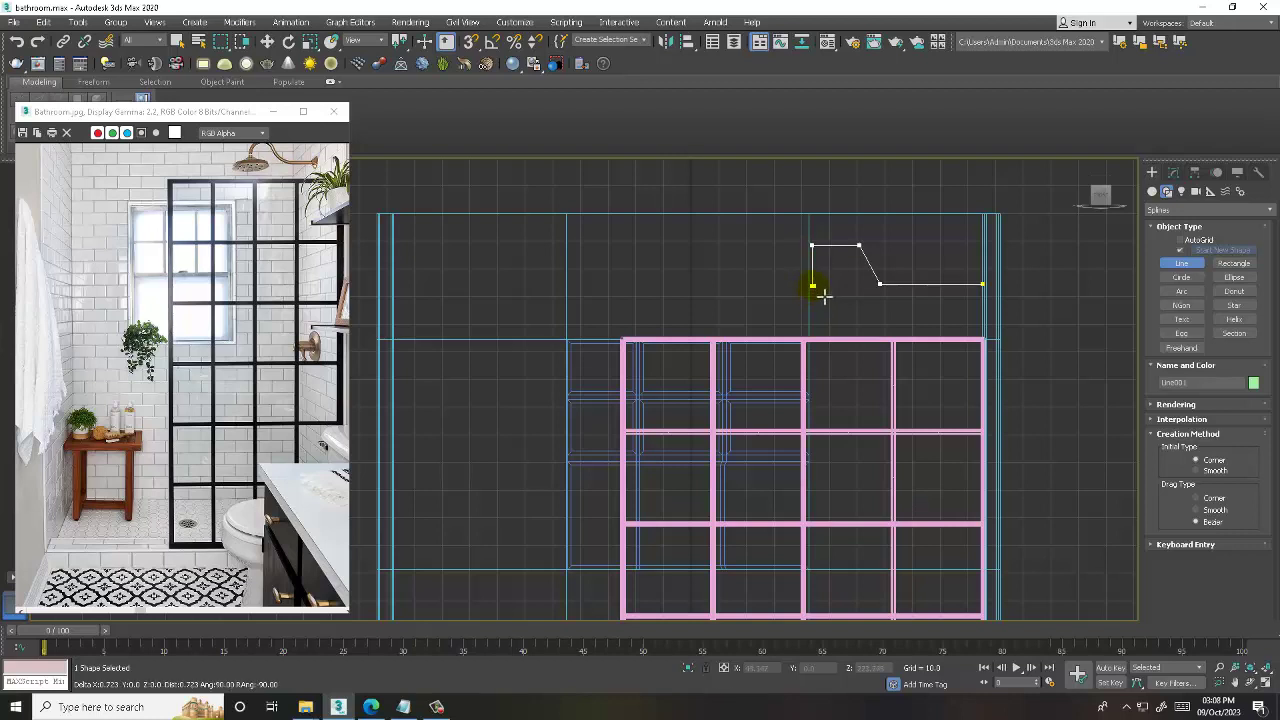
{"action": "left_click", "coordinate": [820, 286]}
{"action": "right_click", "coordinate": [840, 270]}
{"action": "scroll", "coordinate": [870, 255], "scroll_direction": "up", "scroll_amount": 2}
- Fillet Line001's two top corners into a rounded arch, after cancelling a first attempt
{"action": "left_click_drag", "start_coordinate": [911, 288], "coordinate": [911, 288]}
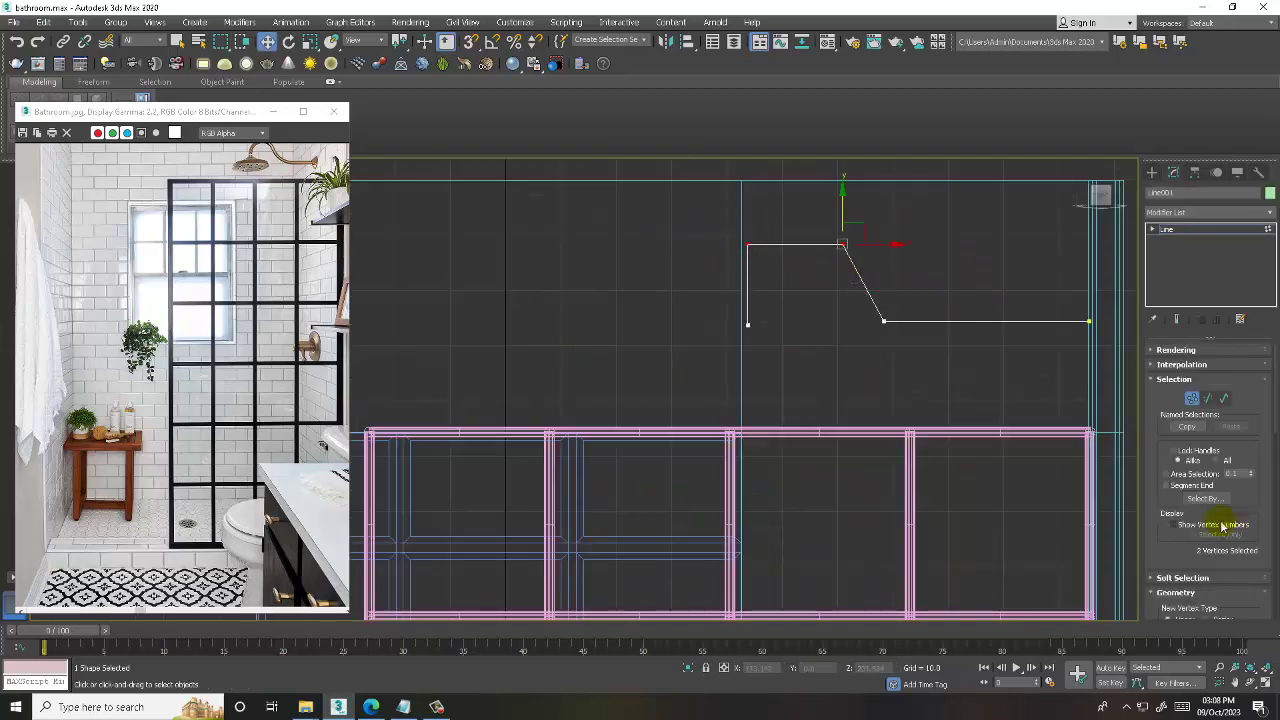
{"action": "scroll", "coordinate": [1180, 490], "scroll_direction": "down", "scroll_amount": 5}
{"action": "left_click", "coordinate": [1181, 439]}
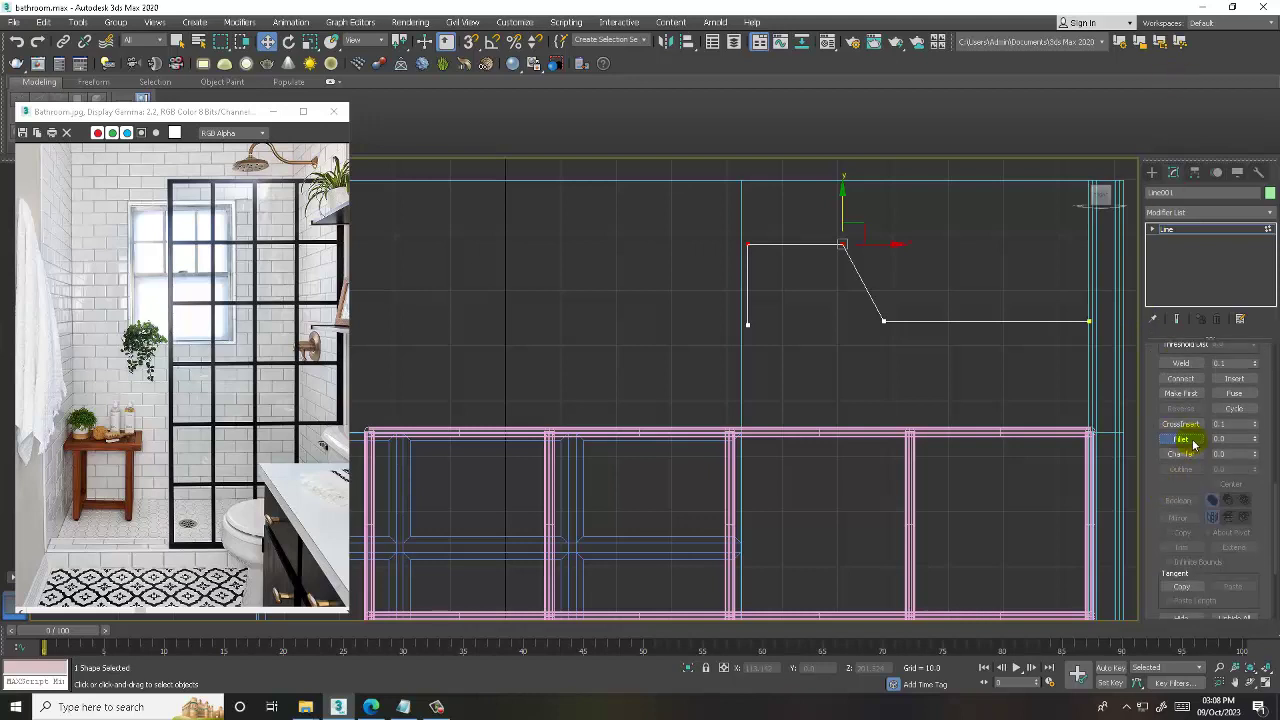
{"action": "mouse_move", "coordinate": [843, 246]}
{"action": "left_mouse_down"}
{"action": "mouse_move", "coordinate": [838, 205]}
{"action": "mouse_move", "coordinate": [898, 249]}
{"action": "left_mouse_up"}
{"action": "right_click", "coordinate": [724, 237]}
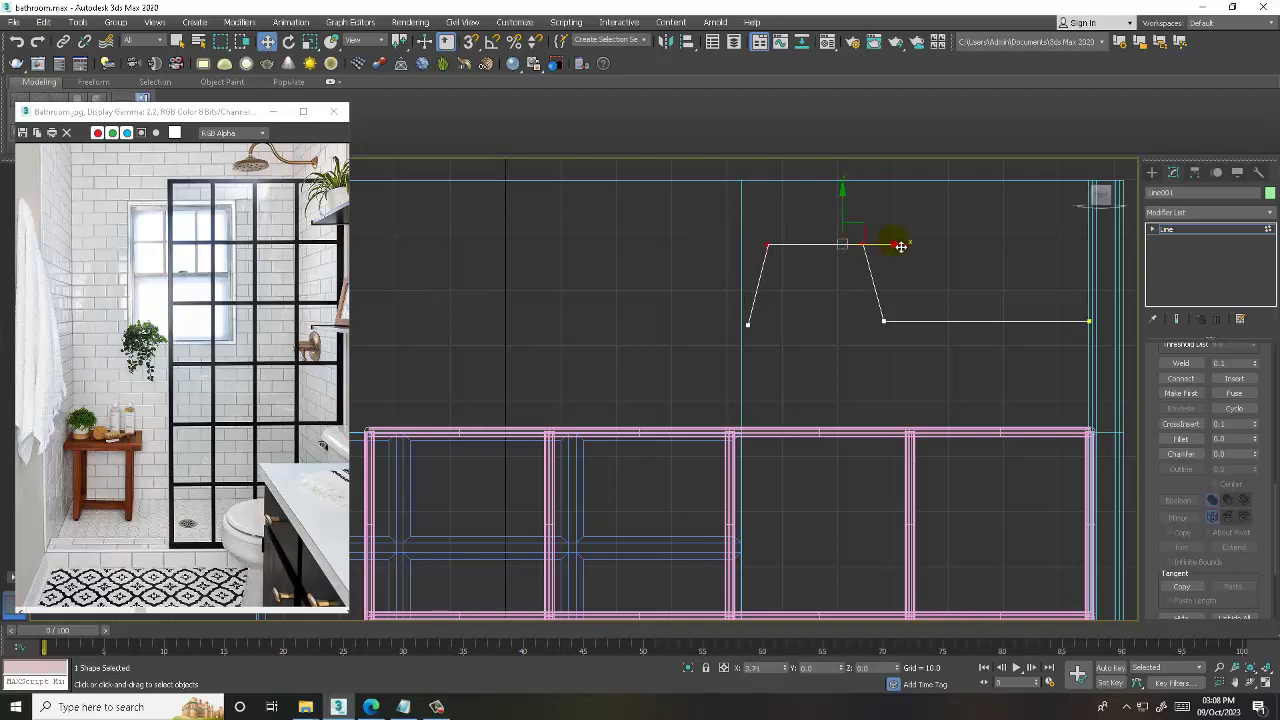
{"action": "left_click", "coordinate": [1181, 439]}
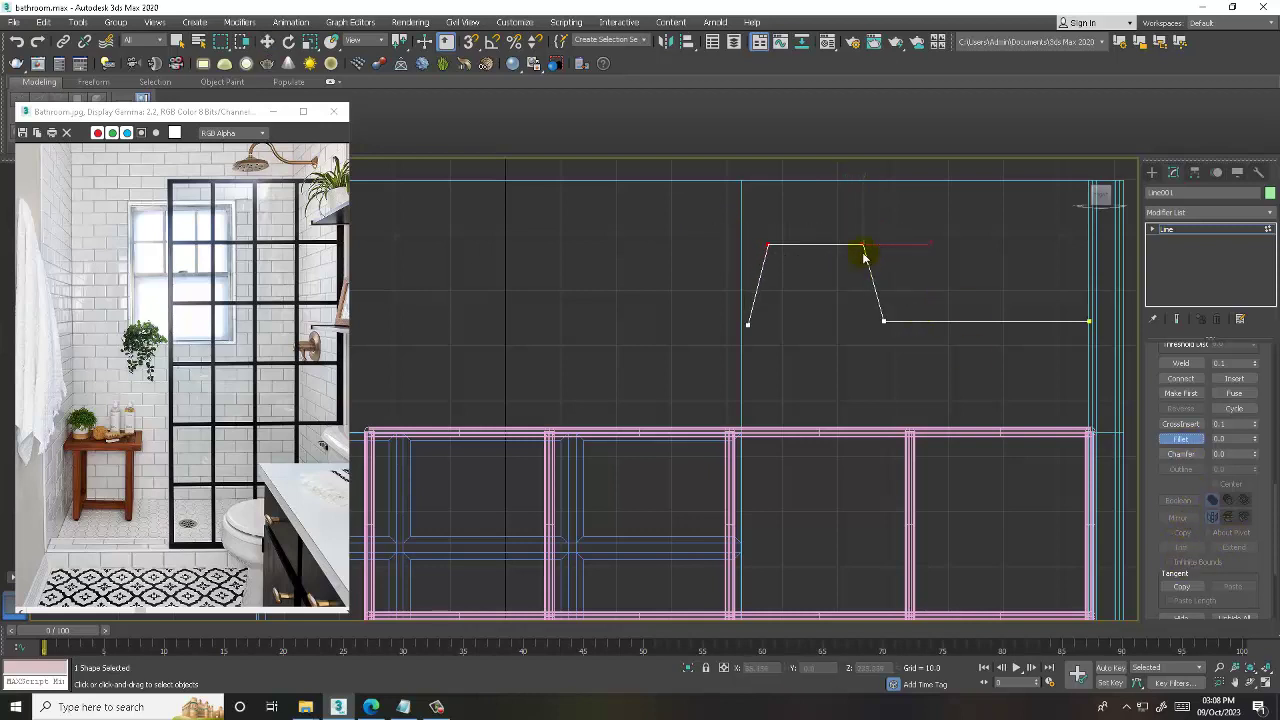
{"action": "mouse_move", "coordinate": [862, 250]}
{"action": "left_mouse_down"}
{"action": "mouse_move", "coordinate": [841, 212]}
{"action": "mouse_move", "coordinate": [855, 212]}
{"action": "left_mouse_up"}
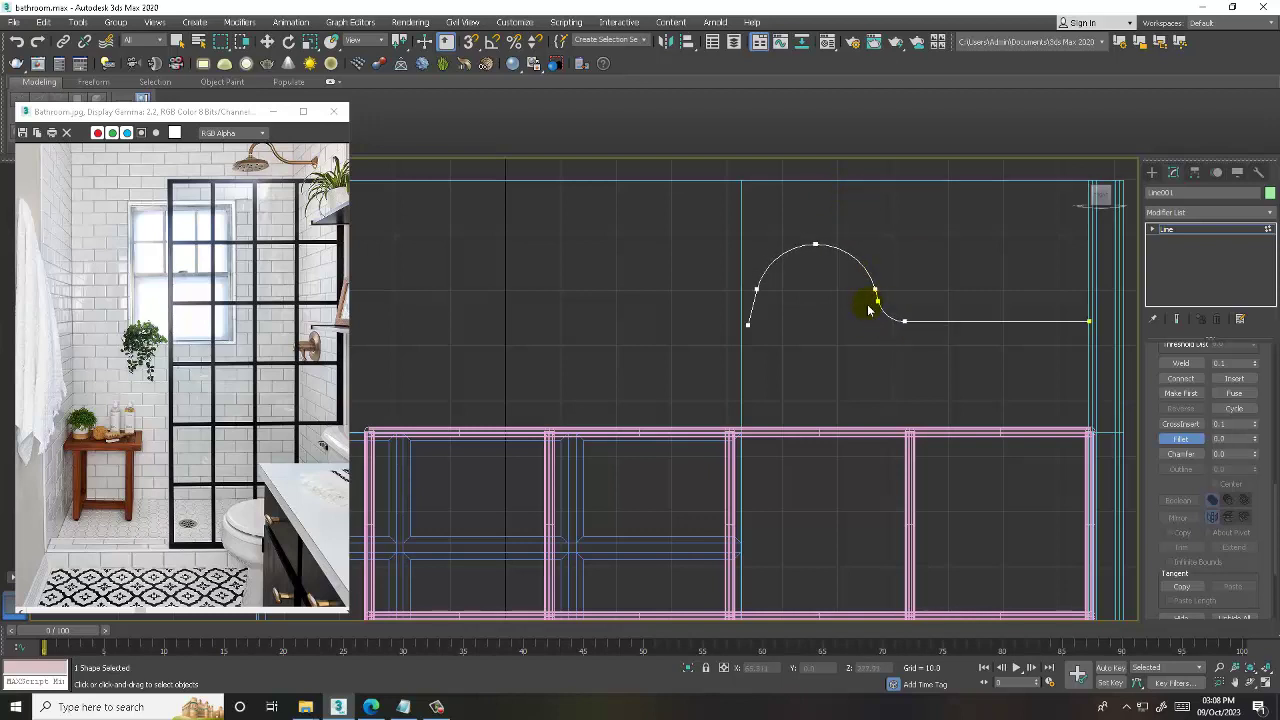
- Move the path's left end vertex slightly to the right
{"action": "key", "text": "w"}
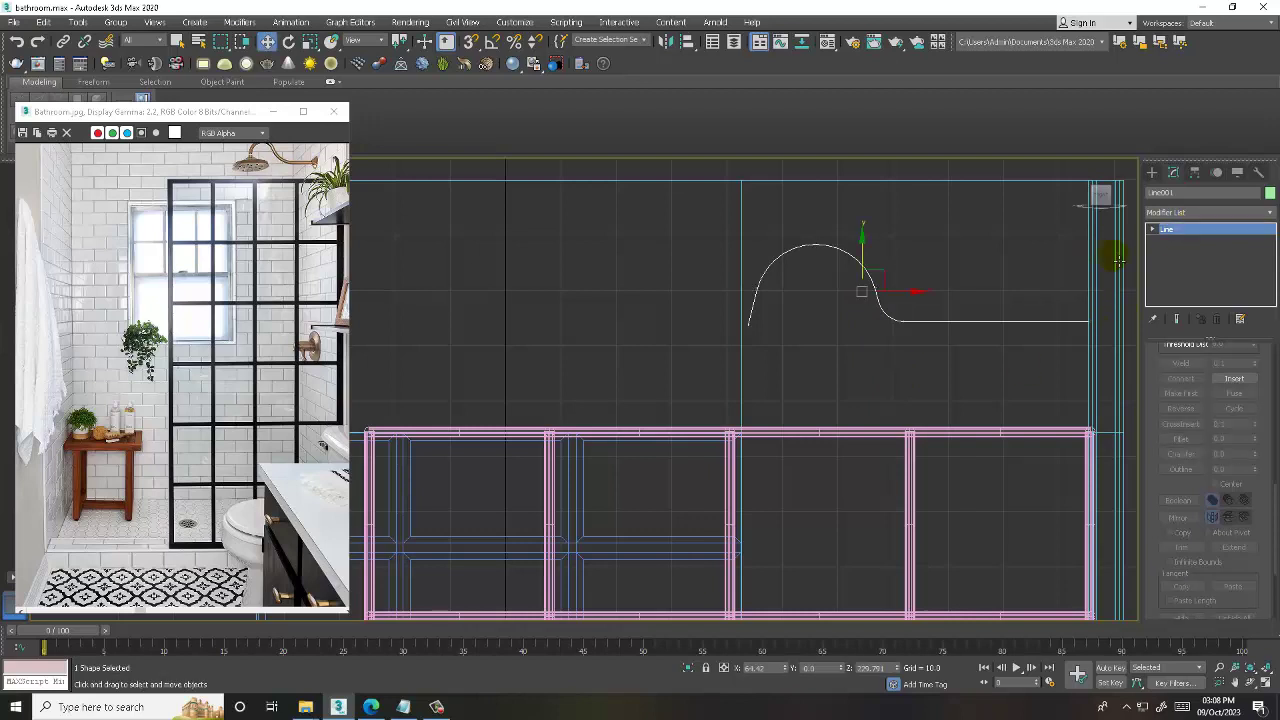
{"action": "left_click", "coordinate": [757, 338]}
{"action": "left_click_drag", "start_coordinate": [800, 308], "coordinate": [810, 331]}
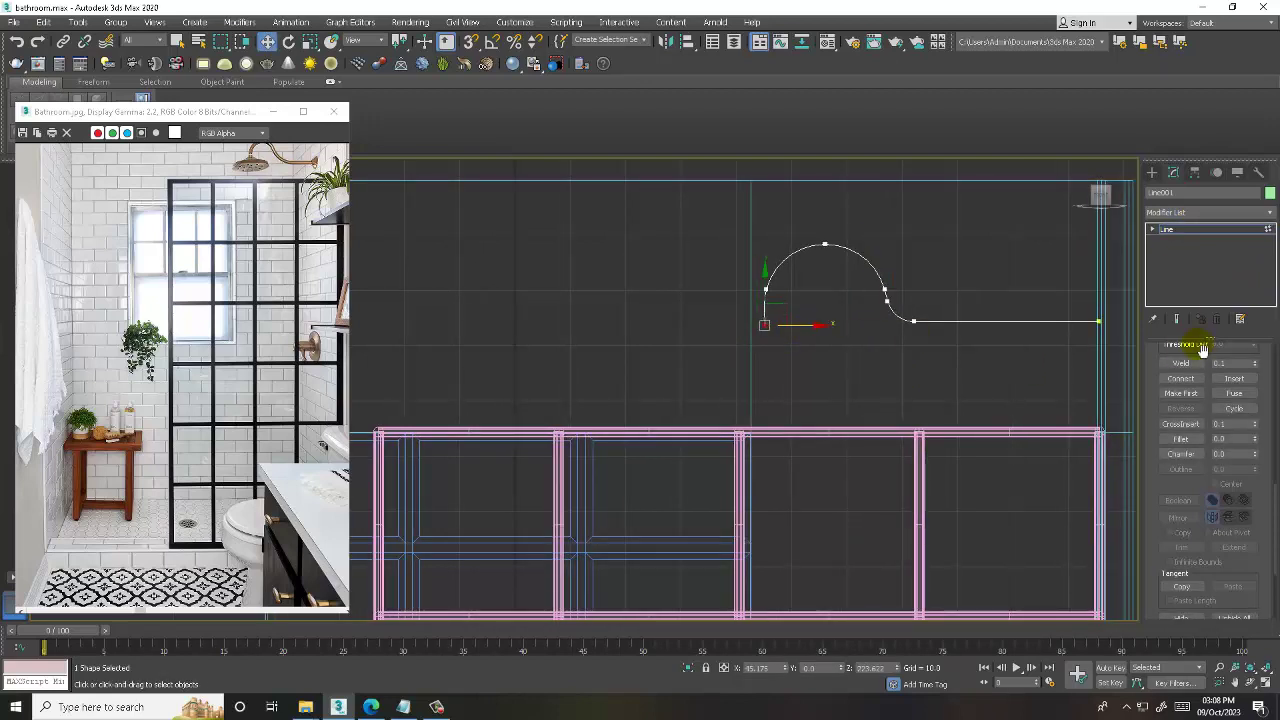
{"action": "scroll", "coordinate": [1150, 390], "scroll_direction": "up", "scroll_amount": 5}
- Enable Line001's viewport rendering so it shows as a tube, and adjust its thickness
{"action": "scroll", "coordinate": [1162, 530], "scroll_direction": "up", "scroll_amount": 3}
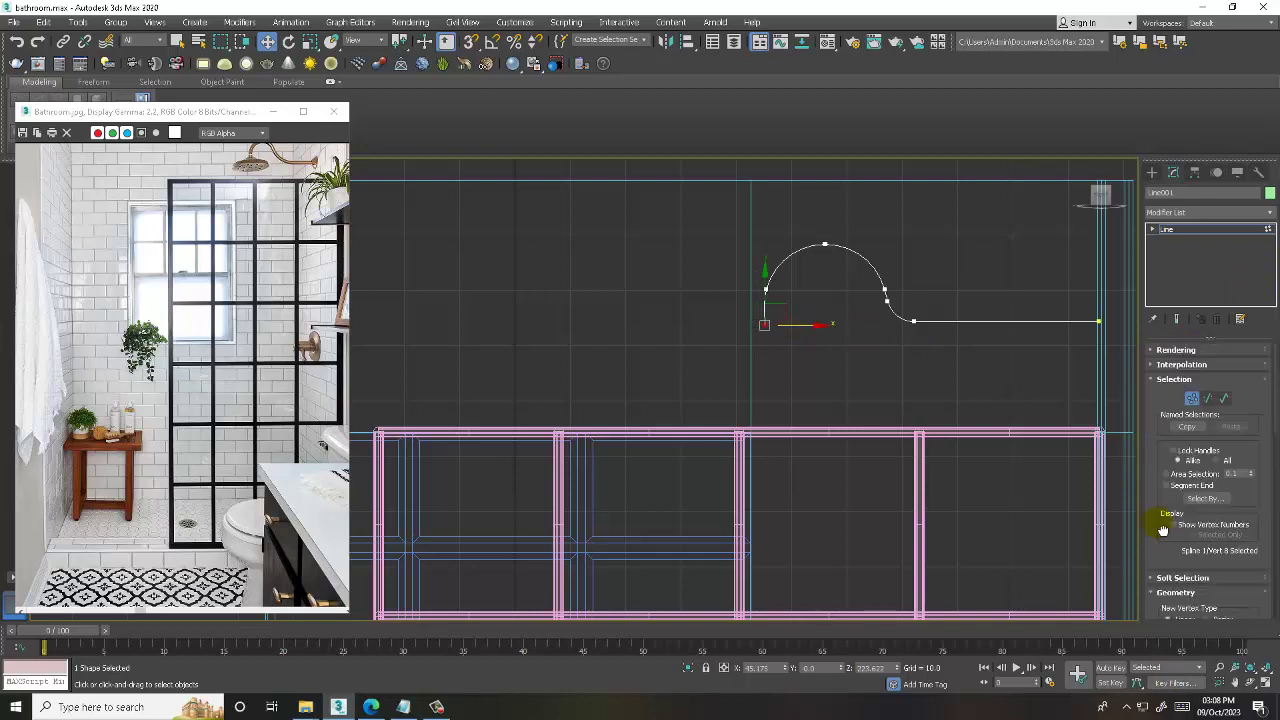
{"action": "left_click", "coordinate": [1156, 351]}
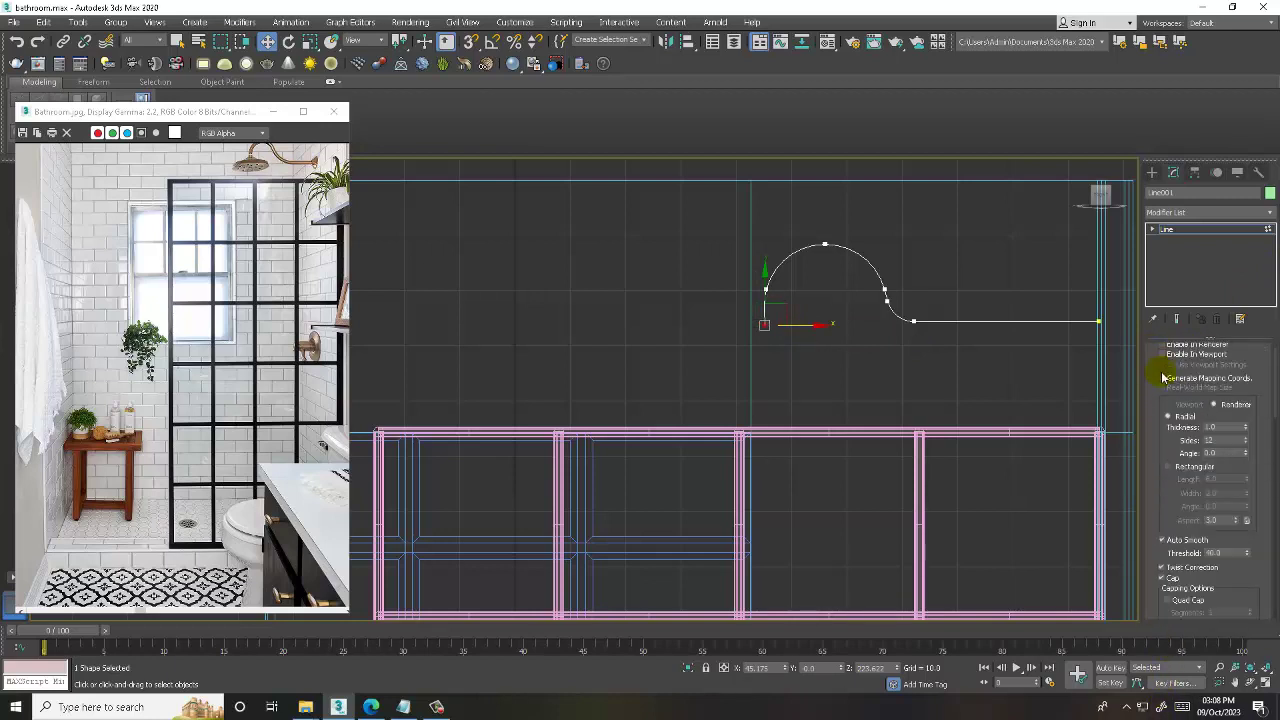
{"action": "left_click", "coordinate": [1162, 375]}
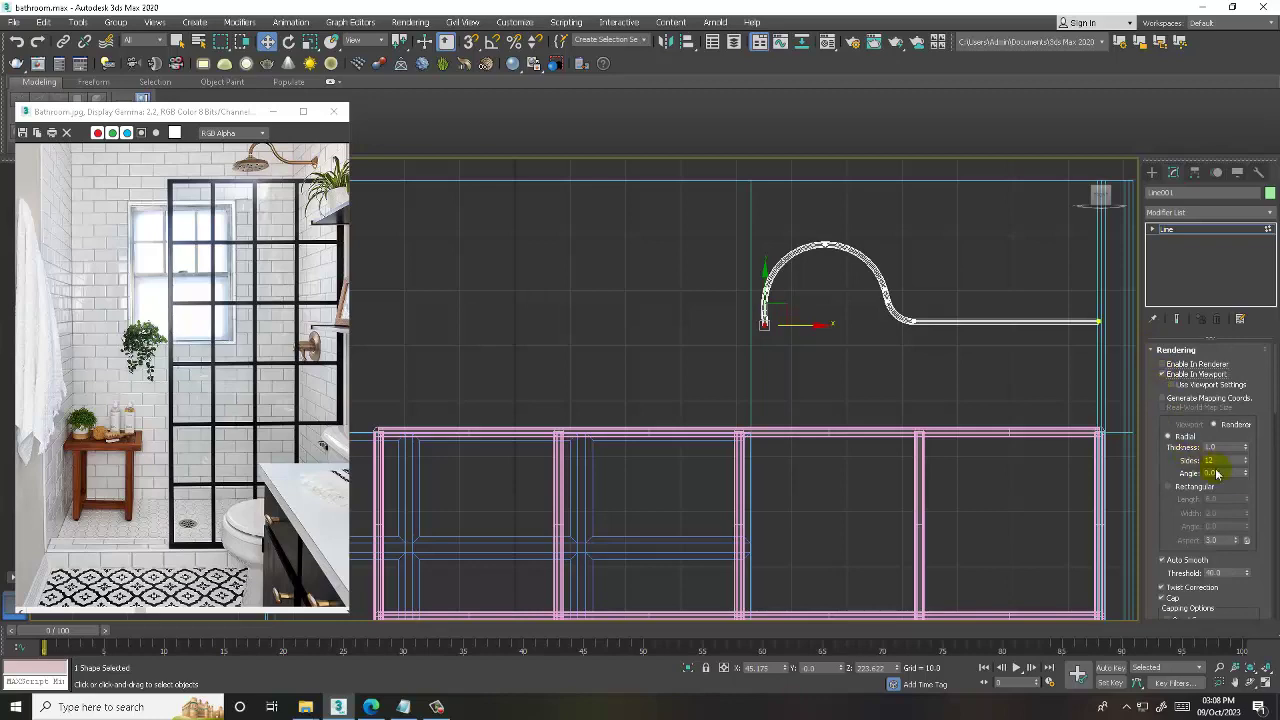
{"action": "left_click_drag", "start_coordinate": [1246, 448], "coordinate": [1237, 398]}
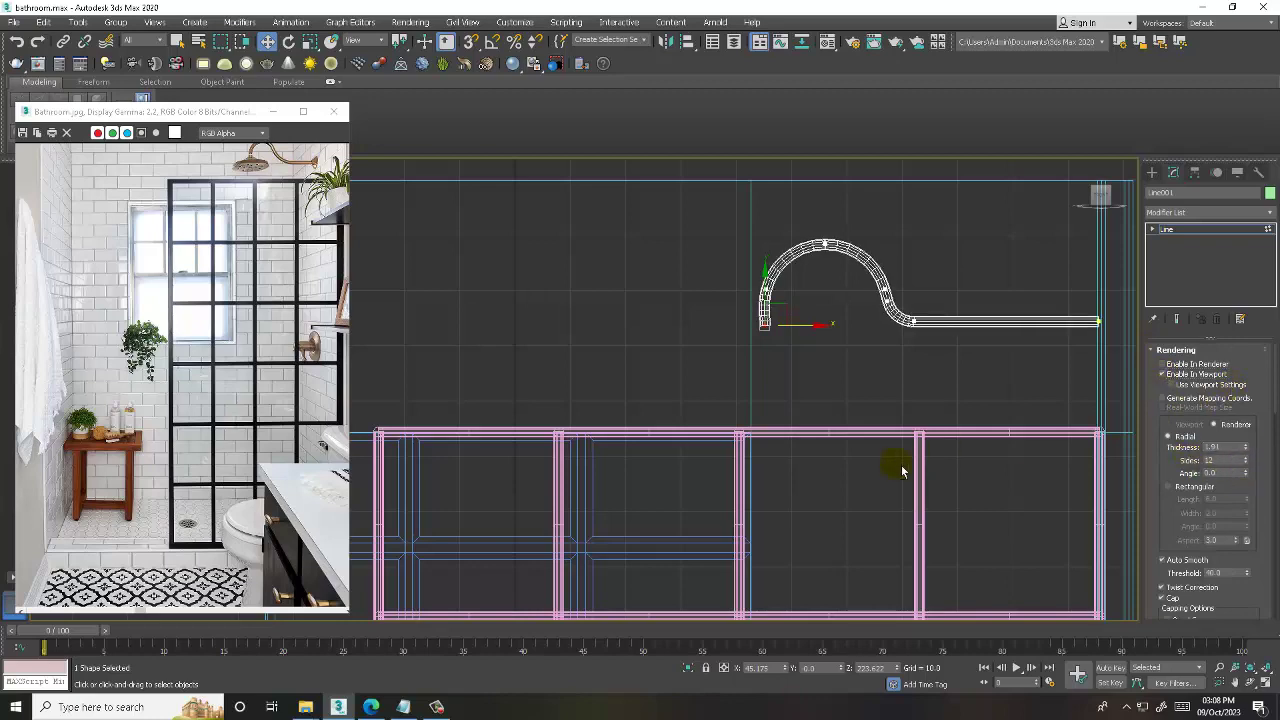
- Set the tube thickness to about 2.158 and convert it to an Editable Poly
{"action": "key", "text": "alt+w"}
{"action": "scroll", "coordinate": [710, 380], "scroll_direction": "up", "scroll_amount": 1}
{"action": "scroll", "coordinate": [671, 351], "scroll_direction": "up", "scroll_amount": 3}
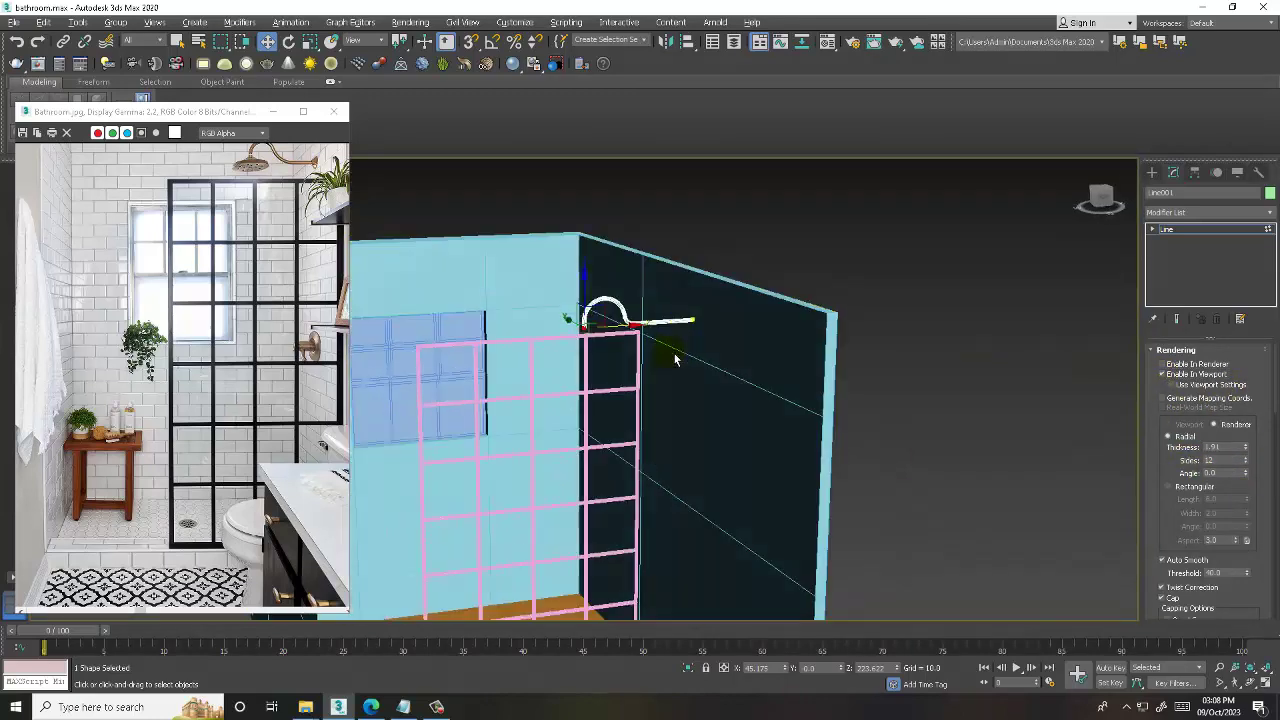
{"action": "scroll", "coordinate": [667, 362], "scroll_direction": "up", "scroll_amount": 1}
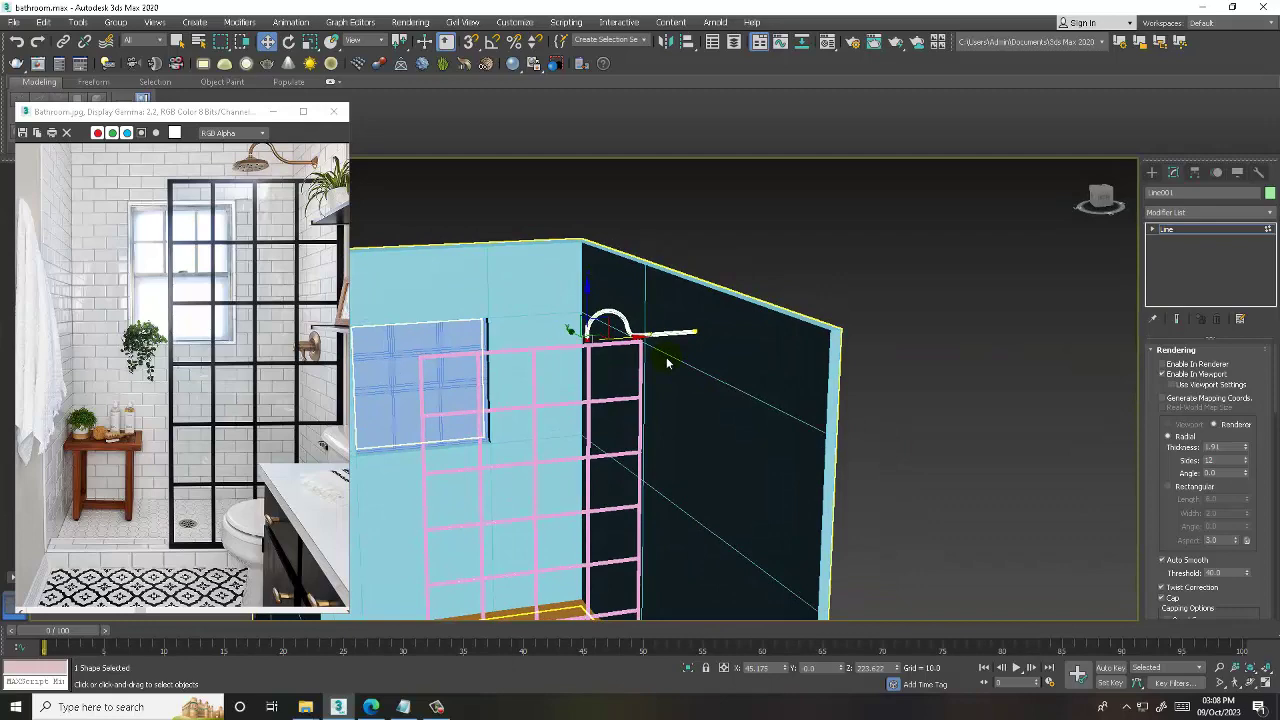
{"action": "scroll", "coordinate": [683, 363], "scroll_direction": "up", "scroll_amount": 1}
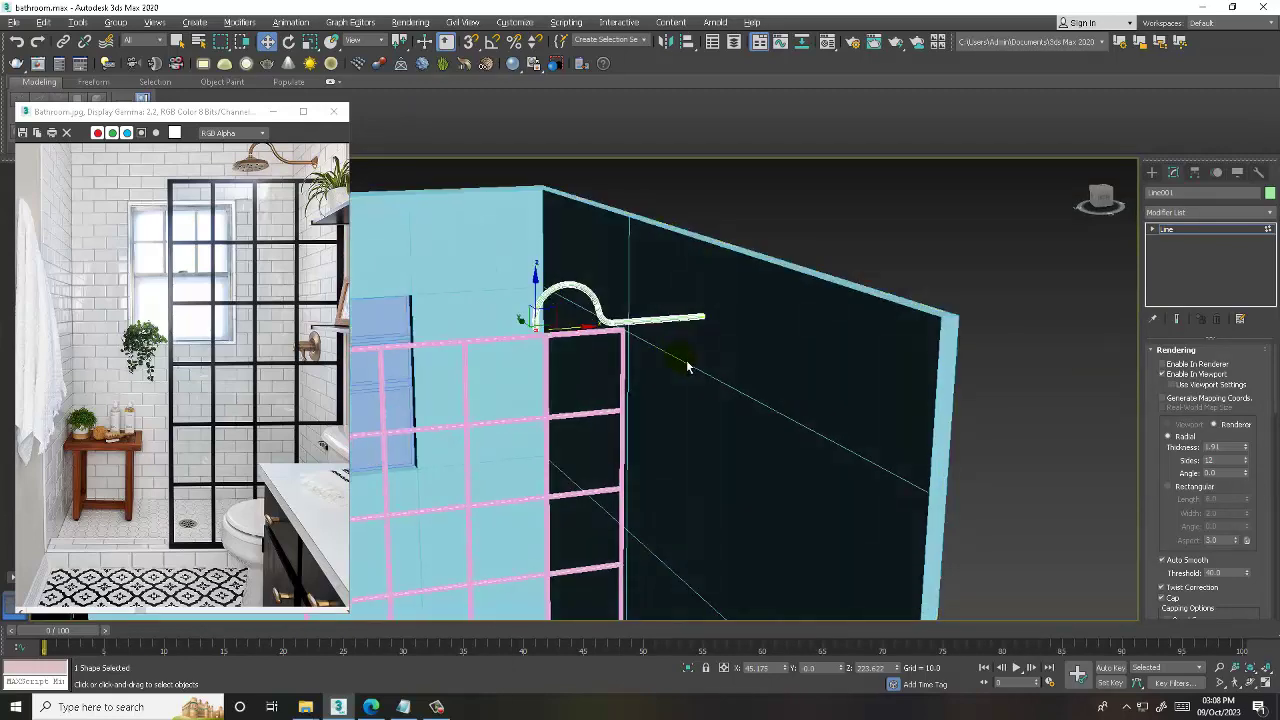
{"action": "scroll", "coordinate": [683, 363], "scroll_direction": "up", "scroll_amount": 2}
{"action": "scroll", "coordinate": [660, 340], "scroll_direction": "up", "scroll_amount": 1}
{"action": "scroll", "coordinate": [645, 352], "scroll_direction": "up", "scroll_amount": 1}
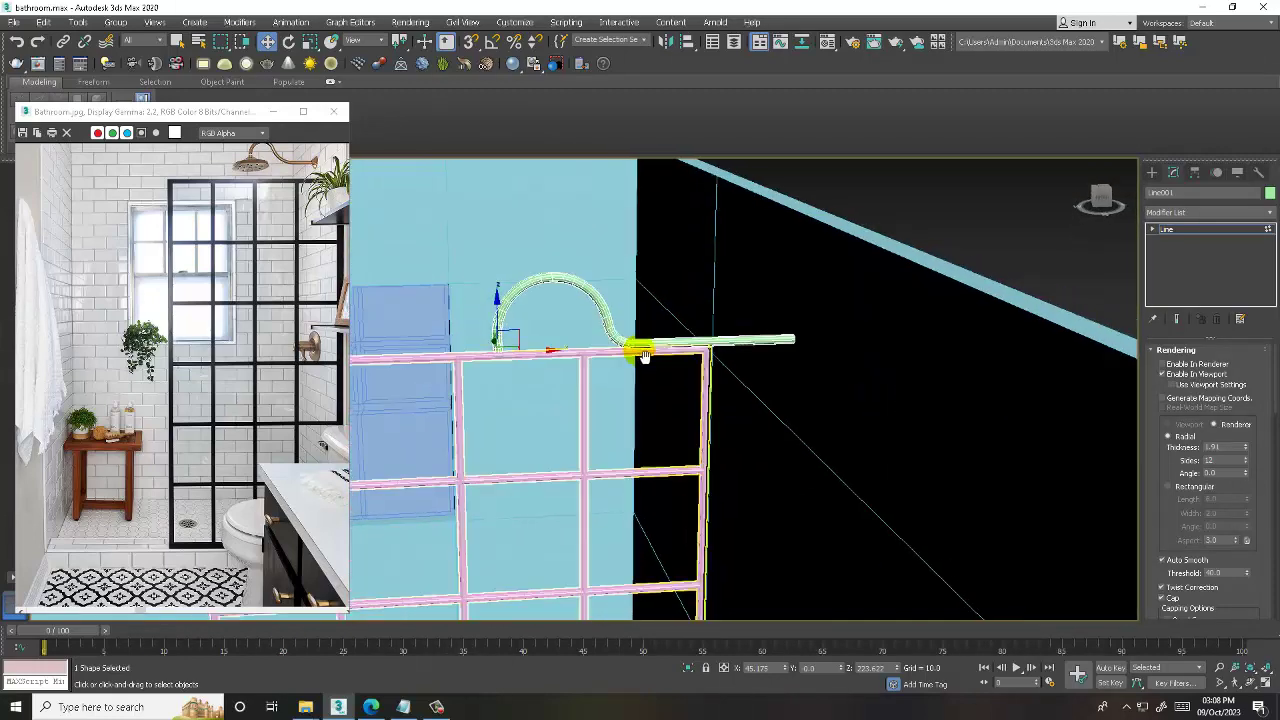
{"action": "middle_click_drag", "start_coordinate": [645, 352], "coordinate": [672, 336], "text": "alt"}
{"action": "scroll", "coordinate": [672, 336], "scroll_direction": "up", "scroll_amount": 1}
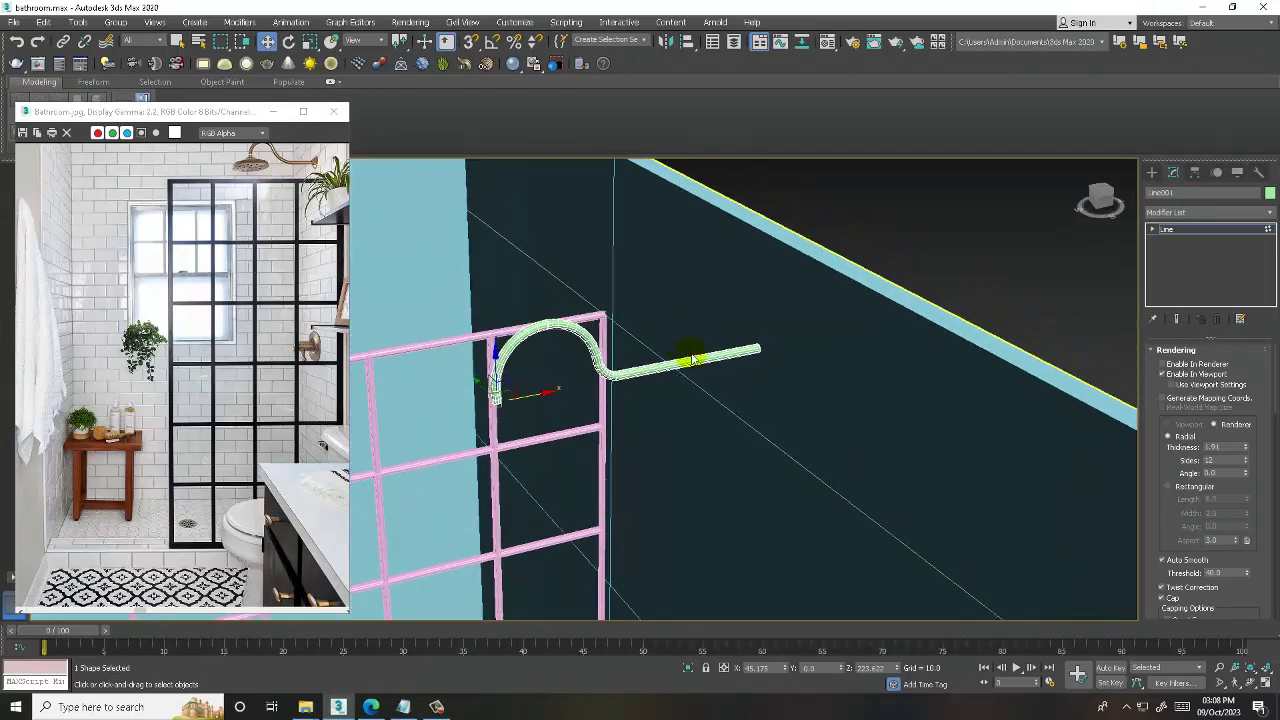
{"action": "scroll", "coordinate": [686, 357], "scroll_direction": "up", "scroll_amount": 3}
{"action": "scroll", "coordinate": [758, 349], "scroll_direction": "up", "scroll_amount": 2}
{"action": "left_click_drag", "start_coordinate": [1246, 449], "coordinate": [1247, 440]}
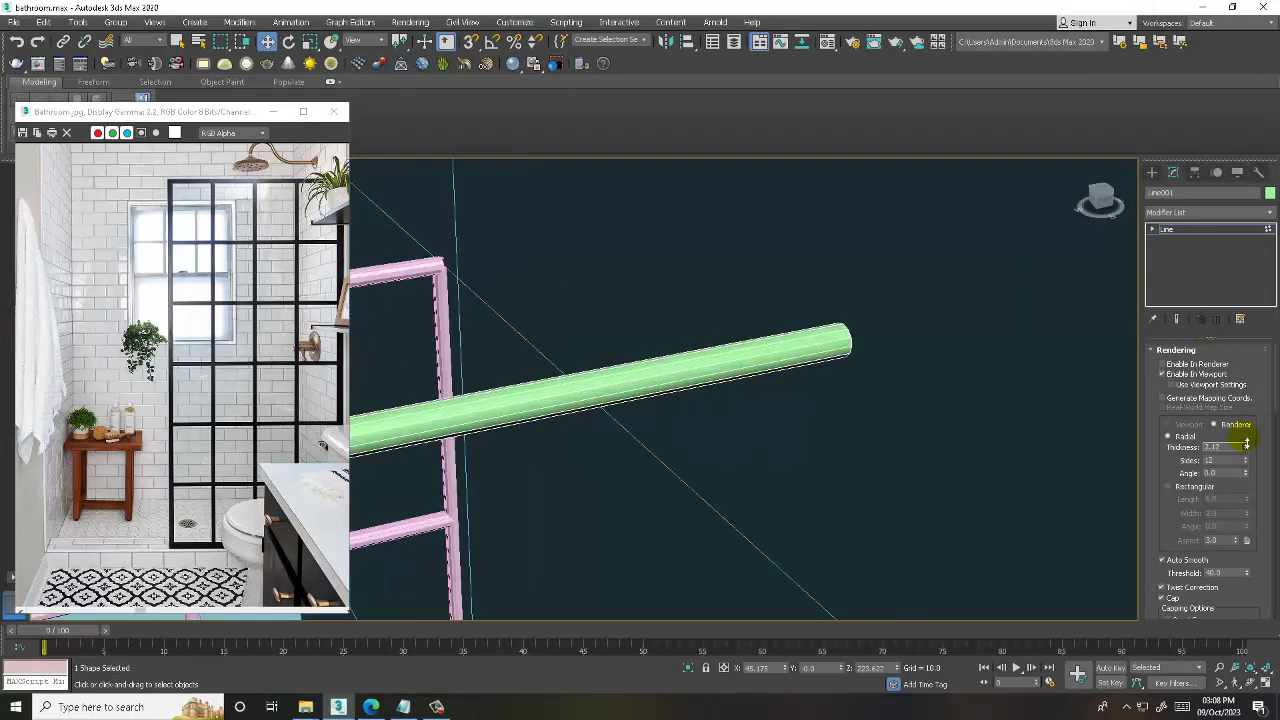
{"action": "right_click", "coordinate": [822, 348]}
{"action": "mouse_move", "coordinate": [841, 476]}
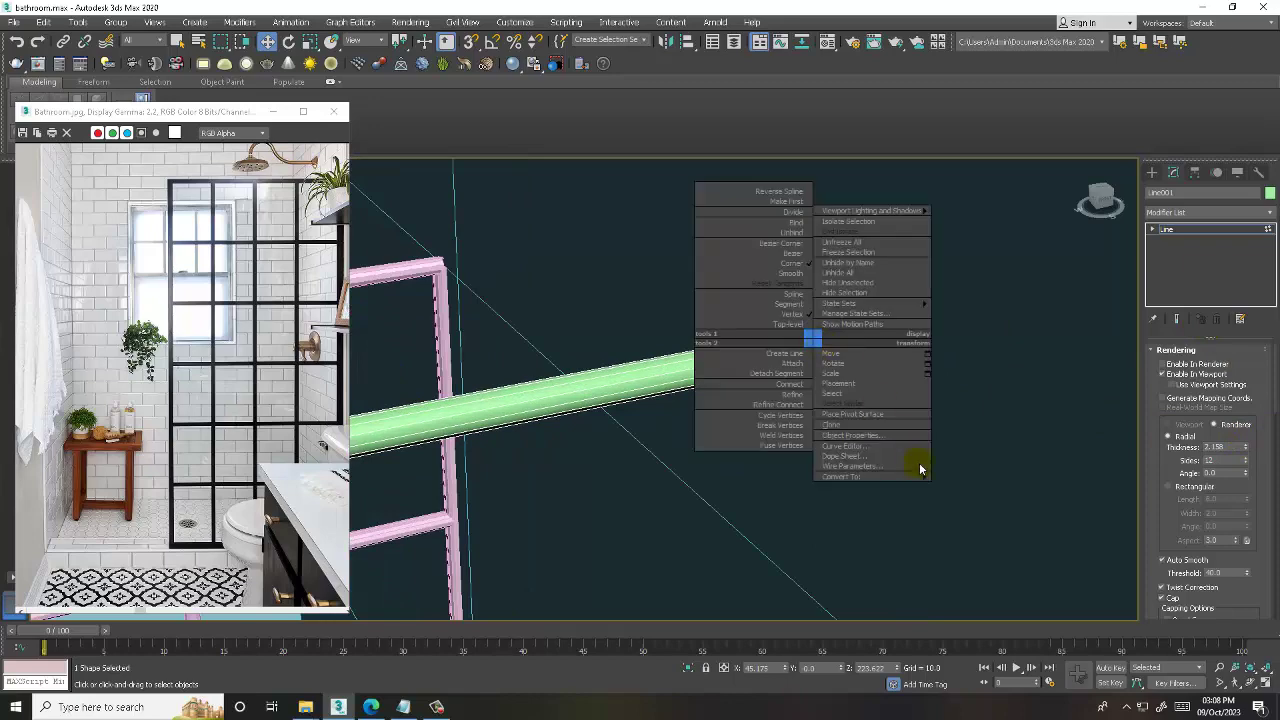
{"action": "left_click", "coordinate": [998, 502]}
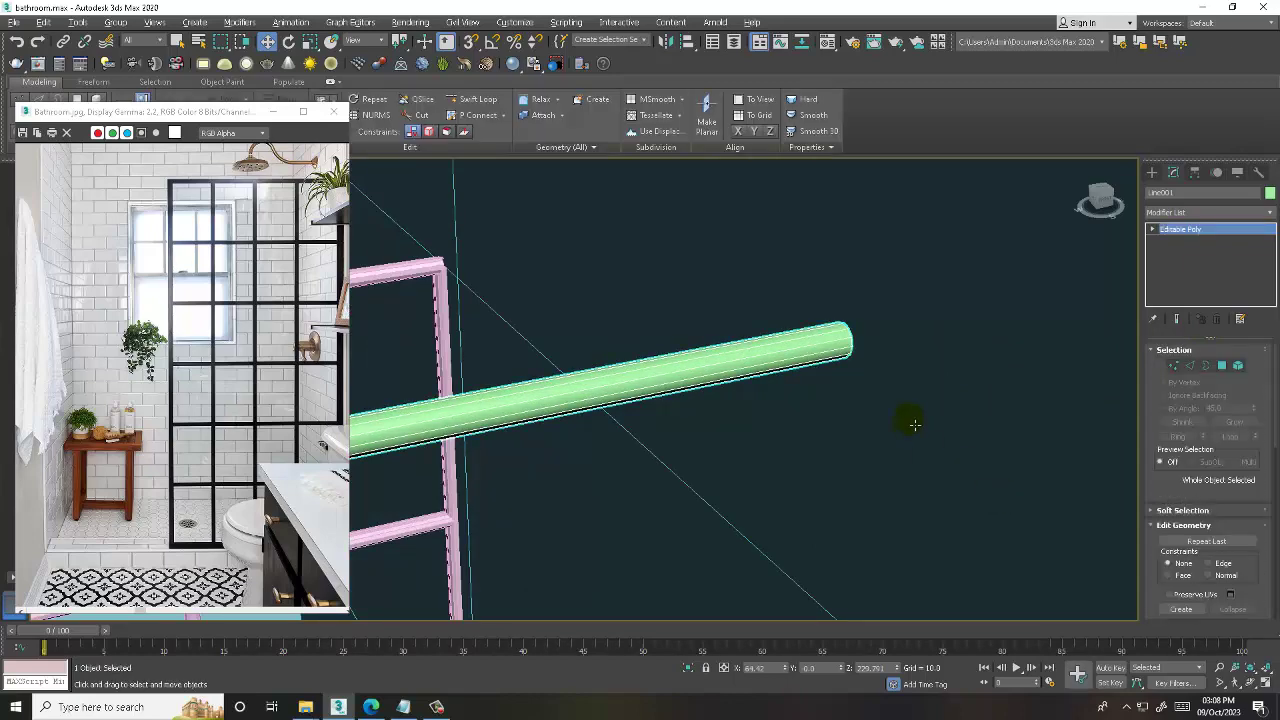
- Add a Swift Loop edge loop near the tube's end
{"action": "scroll", "coordinate": [886, 429], "scroll_direction": "down", "scroll_amount": 5}
{"action": "scroll", "coordinate": [786, 434], "scroll_direction": "up", "scroll_amount": 3}
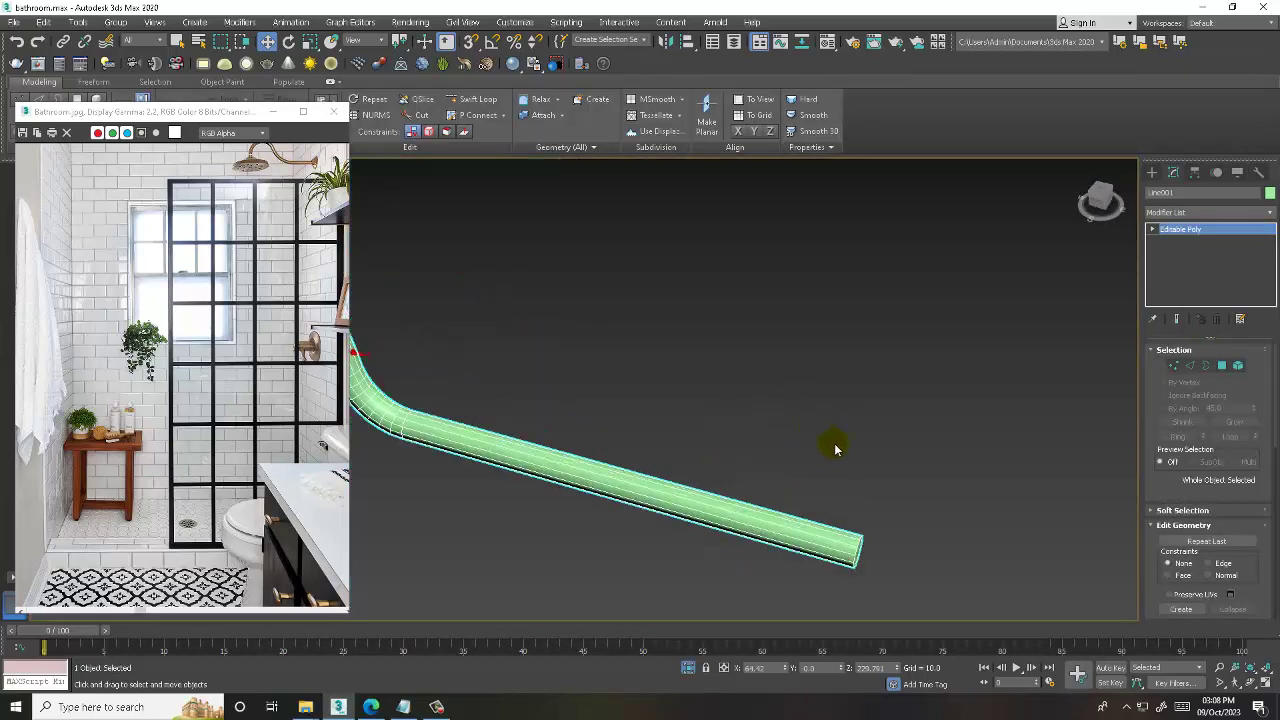
{"action": "scroll", "coordinate": [834, 443], "scroll_direction": "up", "scroll_amount": 3}
{"action": "scroll", "coordinate": [823, 457], "scroll_direction": "up", "scroll_amount": 1}
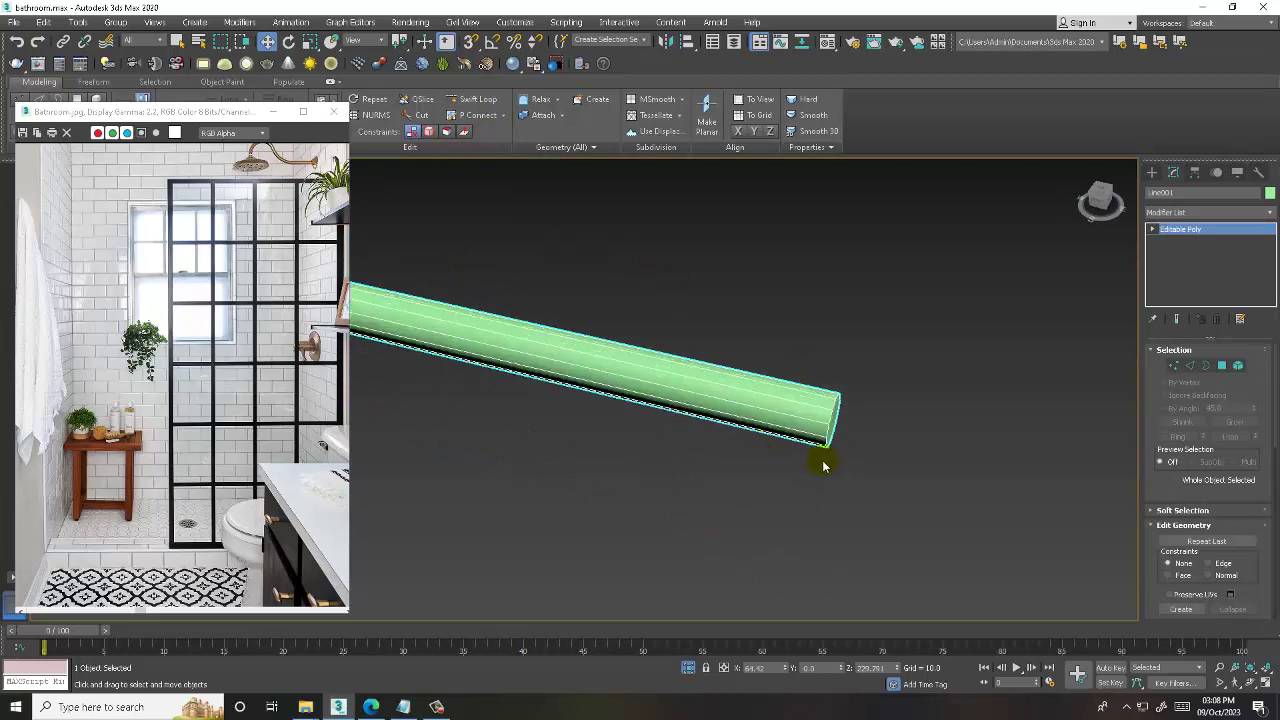
{"action": "left_click", "coordinate": [470, 100]}
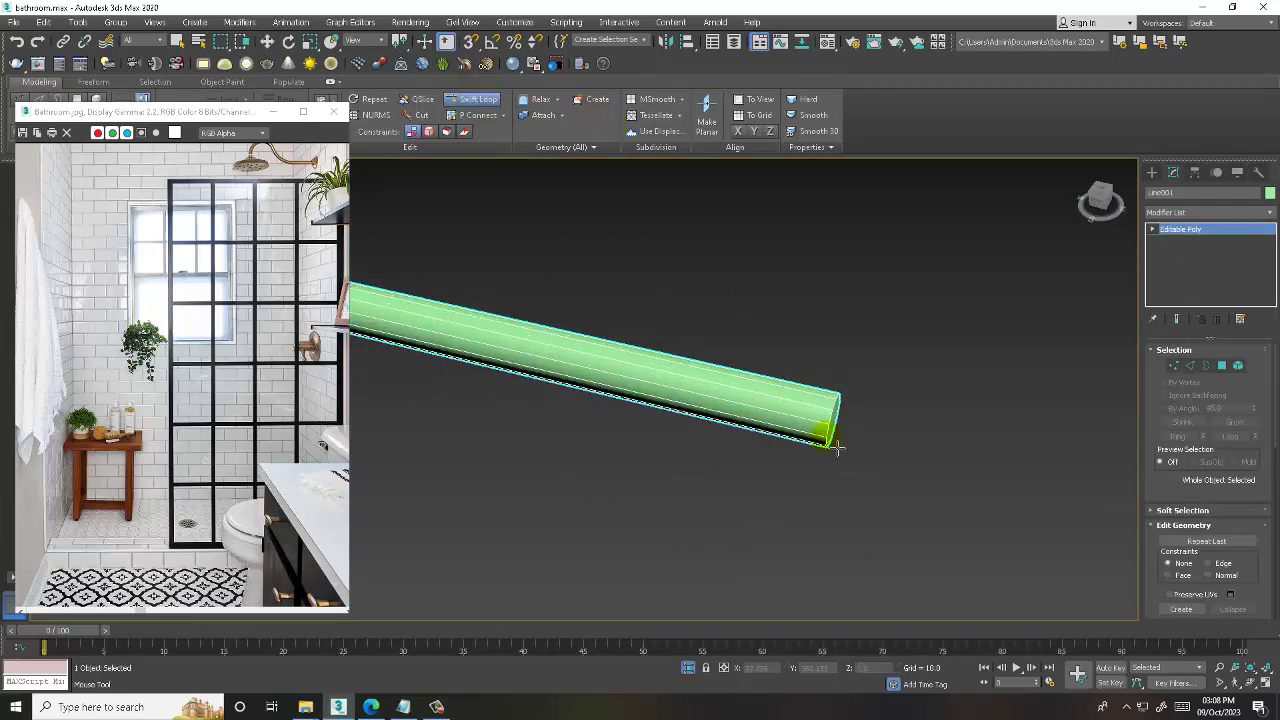
{"action": "left_click", "coordinate": [806, 407]}
{"action": "mouse_move", "coordinate": [806, 407]}
{"action": "middle_mouse_down", "text": "alt"}
{"action": "mouse_move", "coordinate": [837, 428]}
{"action": "mouse_move", "coordinate": [823, 423]}
{"action": "middle_mouse_up", "text": "alt"}
{"action": "key", "text": "w"}
- Scale the tube's end-cap polygon up into a flare and push it slightly outward
{"action": "key", "text": "4"}
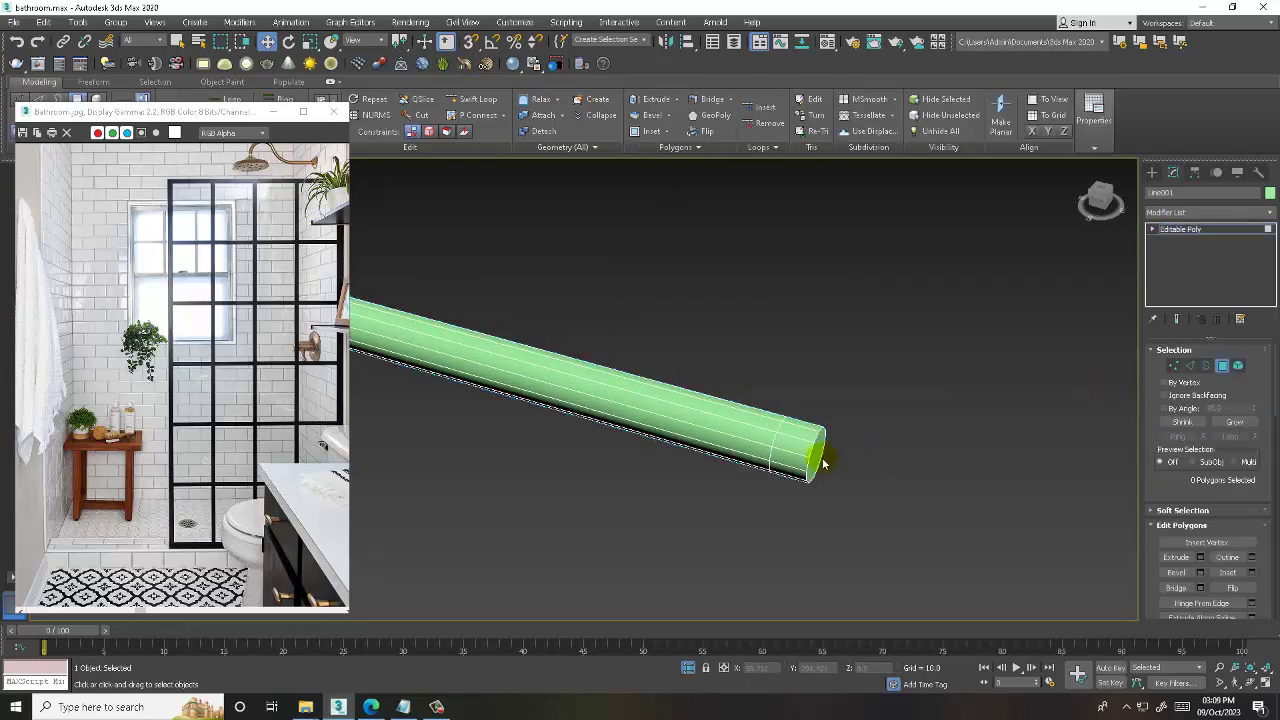
{"action": "left_click", "coordinate": [814, 450]}
{"action": "key", "text": "r"}
{"action": "left_click_drag", "start_coordinate": [816, 448], "coordinate": [769, 378]}
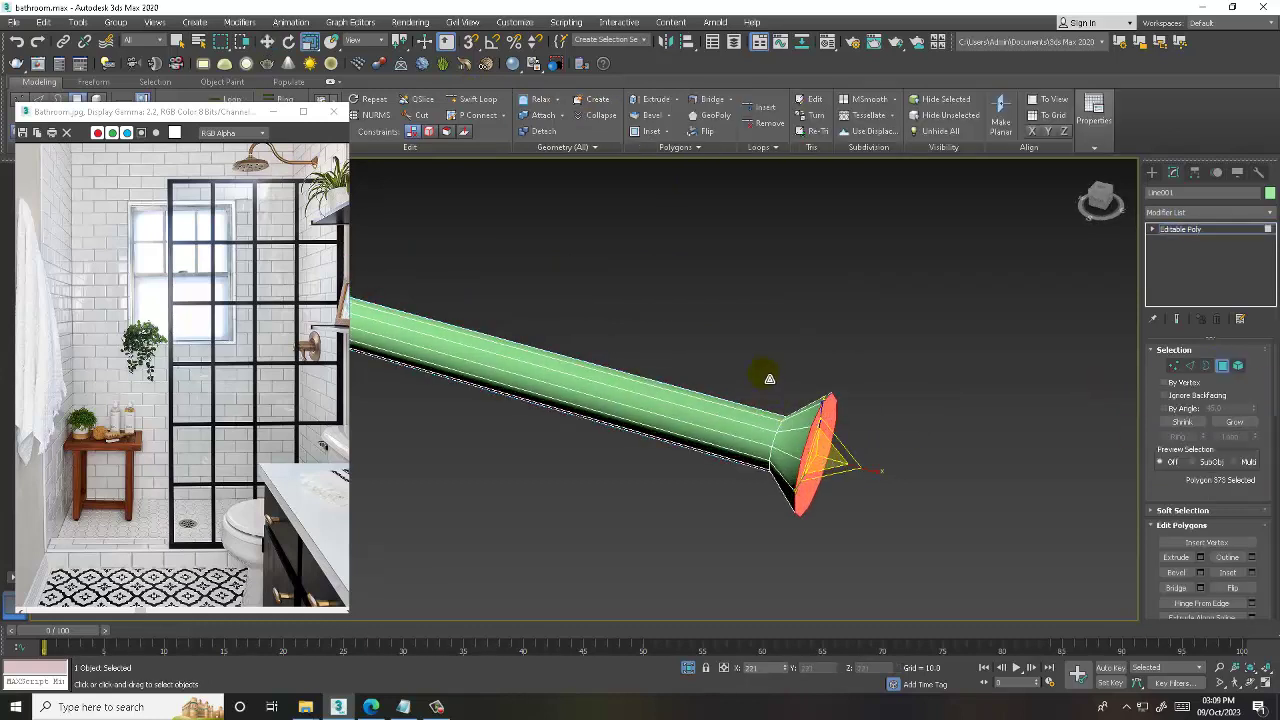
{"action": "mouse_move", "coordinate": [766, 371]}
{"action": "middle_mouse_down", "text": "alt"}
{"action": "mouse_move", "coordinate": [903, 429]}
{"action": "mouse_move", "coordinate": [862, 455]}
{"action": "mouse_move", "coordinate": [850, 430]}
{"action": "mouse_move", "coordinate": [893, 480]}
{"action": "middle_mouse_up", "text": "alt"}
{"action": "key", "text": "w"}
{"action": "left_click_drag", "start_coordinate": [897, 446], "coordinate": [914, 477]}
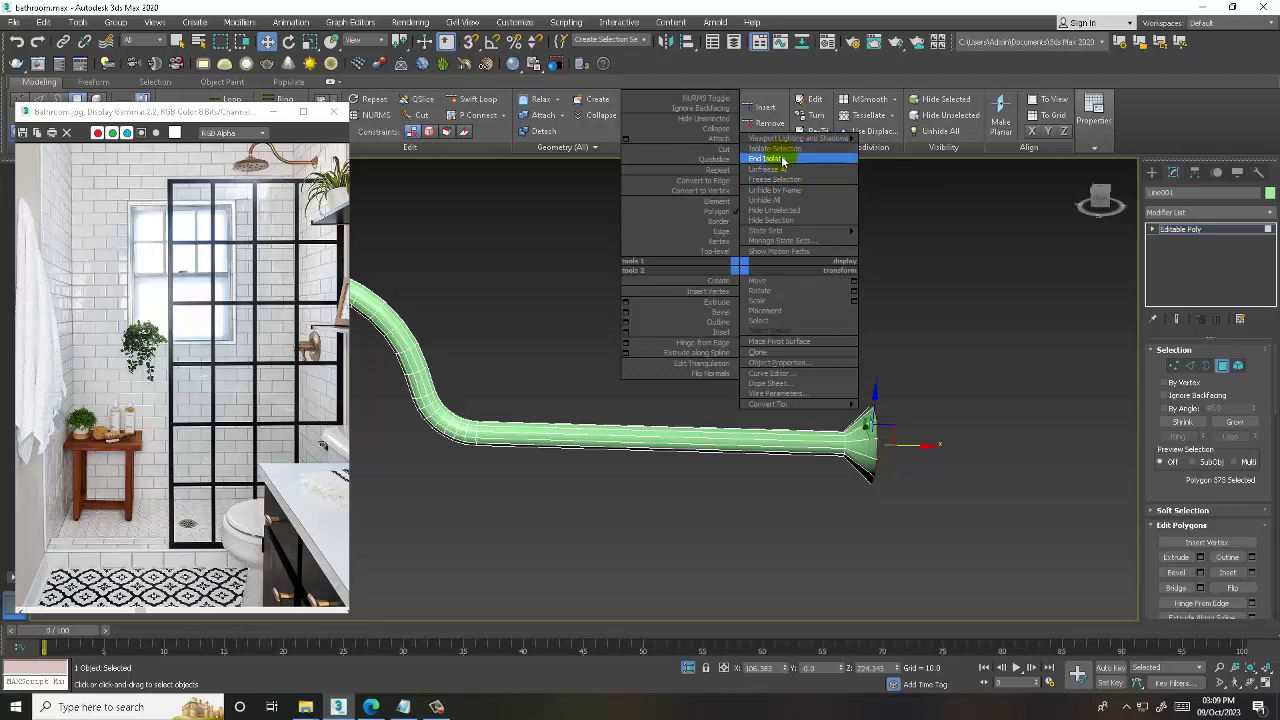
- End isolation and move the pipe up-left onto the shower wall, lowering it slightly
{"action": "left_click", "coordinate": [775, 159]}
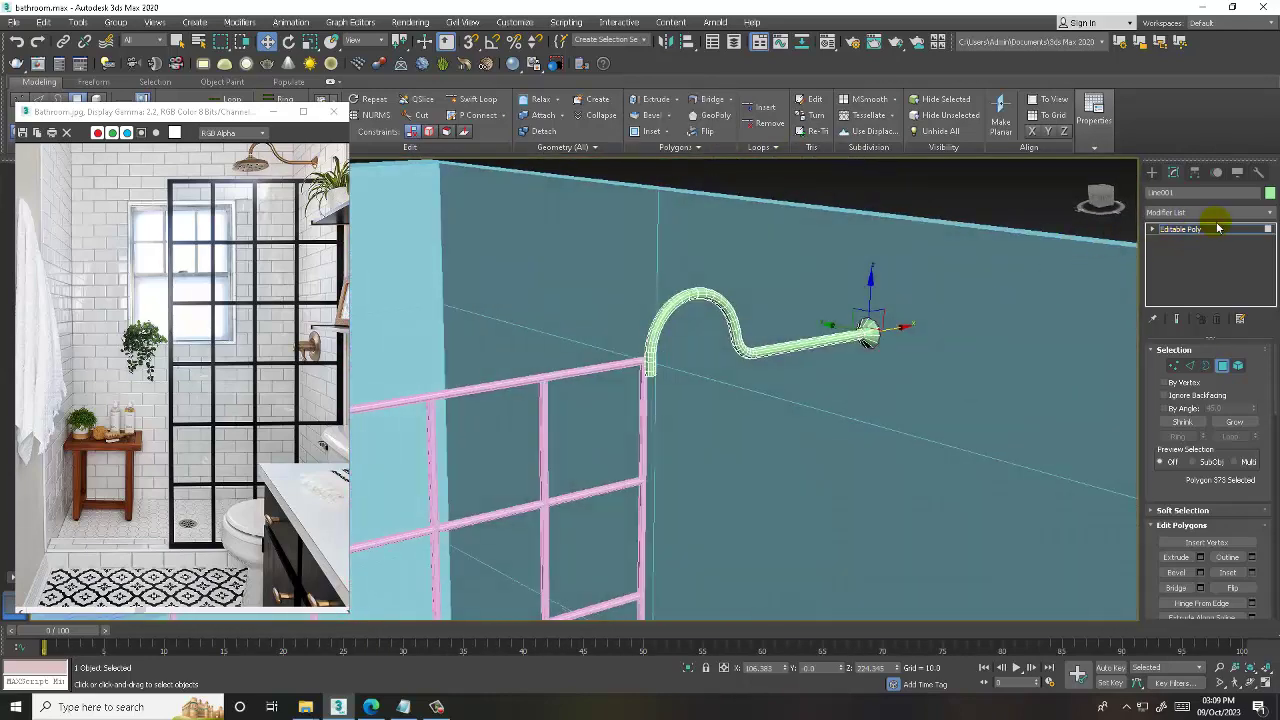
{"action": "left_click", "coordinate": [1218, 229]}
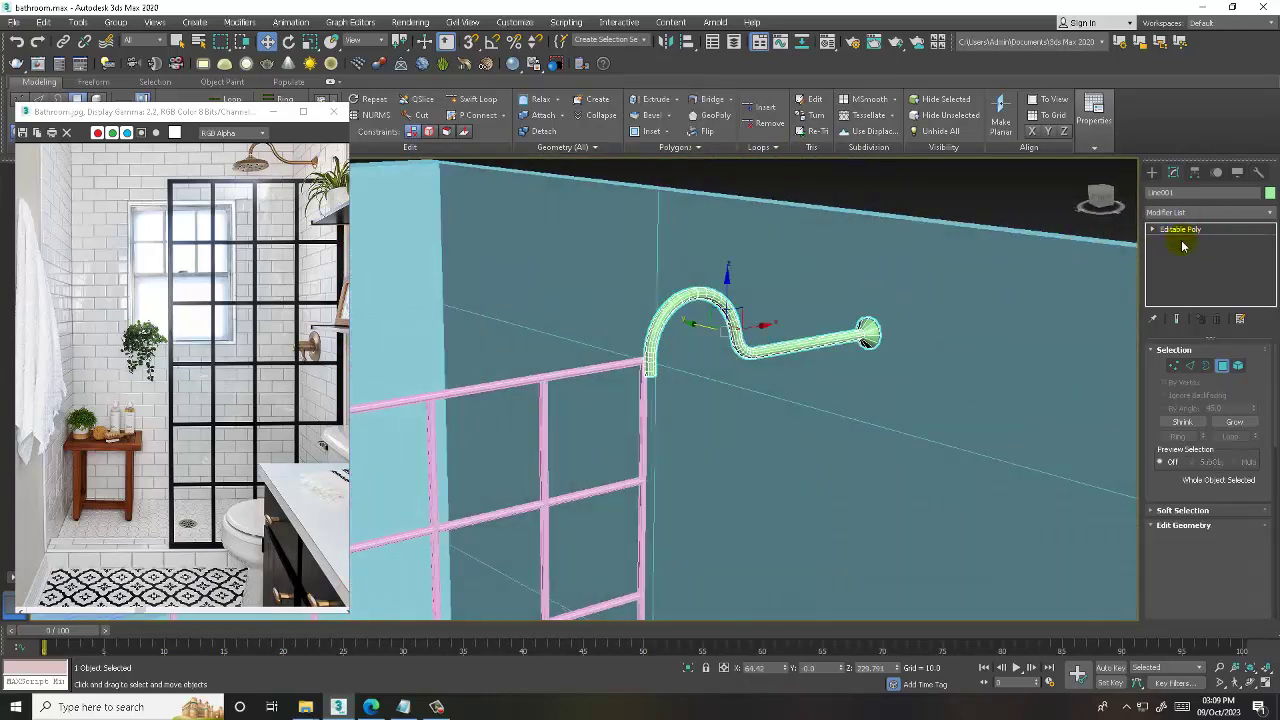
{"action": "middle_click_drag", "start_coordinate": [794, 323], "coordinate": [789, 355], "text": "alt"}
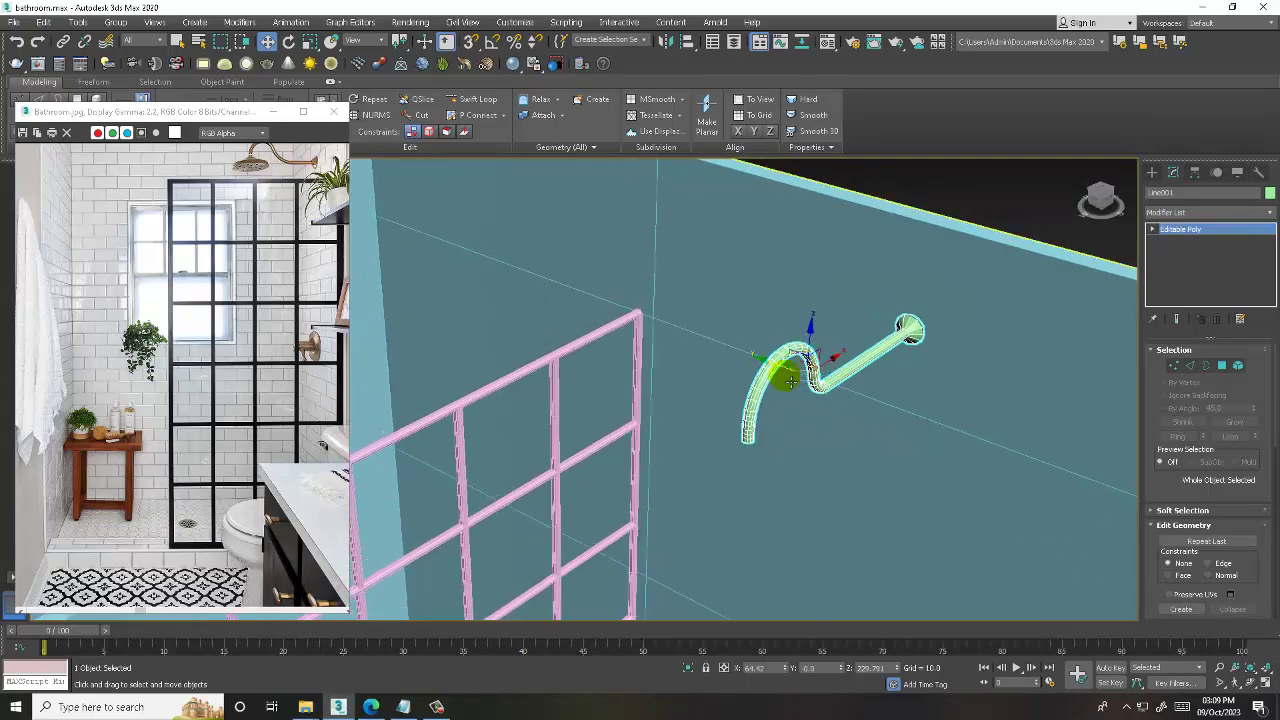
{"action": "left_click_drag", "start_coordinate": [789, 355], "coordinate": [395, 226]}
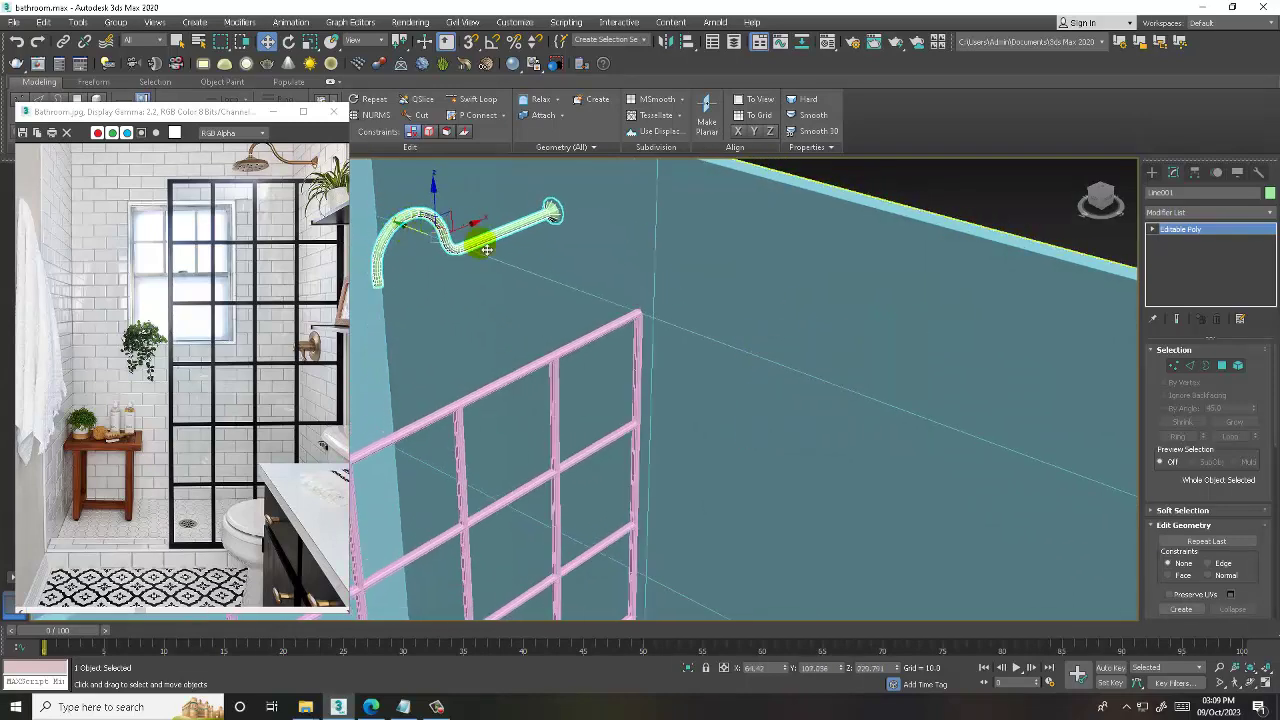
{"action": "middle_click_drag", "start_coordinate": [395, 226], "coordinate": [610, 268], "text": "alt"}
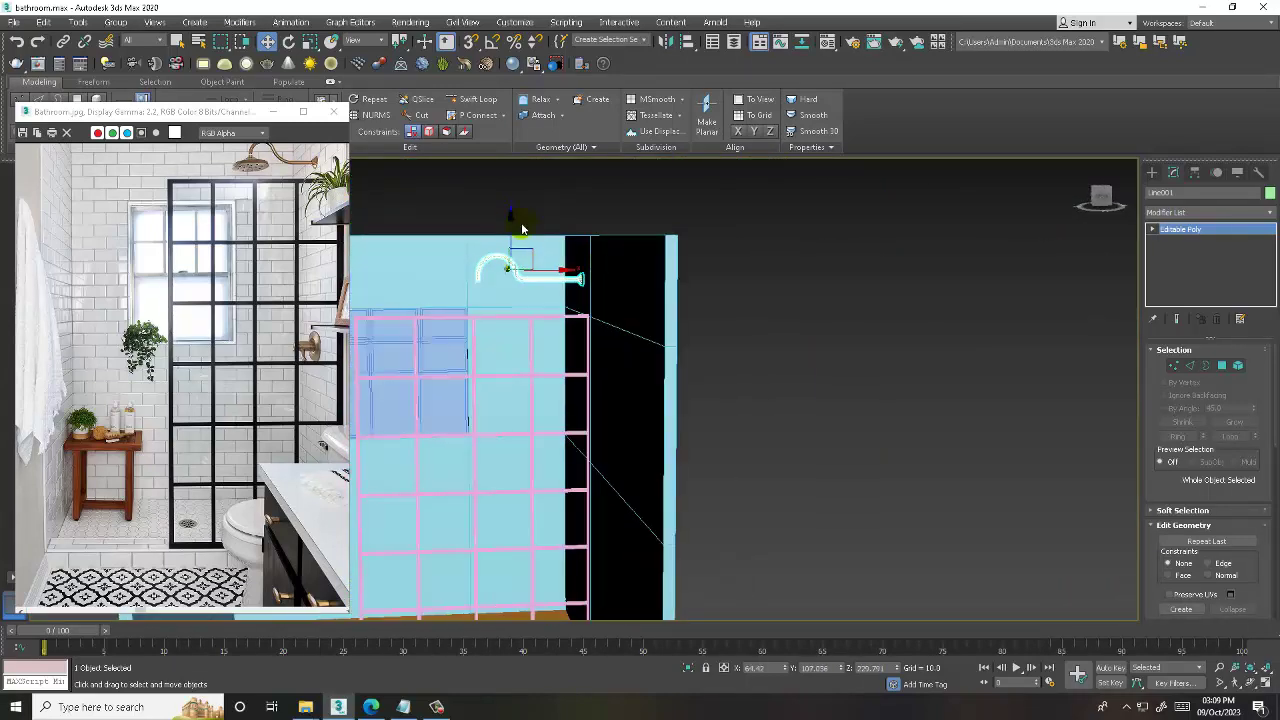
{"action": "left_click_drag", "start_coordinate": [521, 230], "coordinate": [519, 234]}
- Orbit to an angled view of walls and pipe and enter Polygon sub-object mode
{"action": "middle_click_drag", "start_coordinate": [519, 234], "coordinate": [537, 313], "text": "alt"}
{"action": "scroll", "coordinate": [537, 313], "scroll_direction": "up", "scroll_amount": 3}
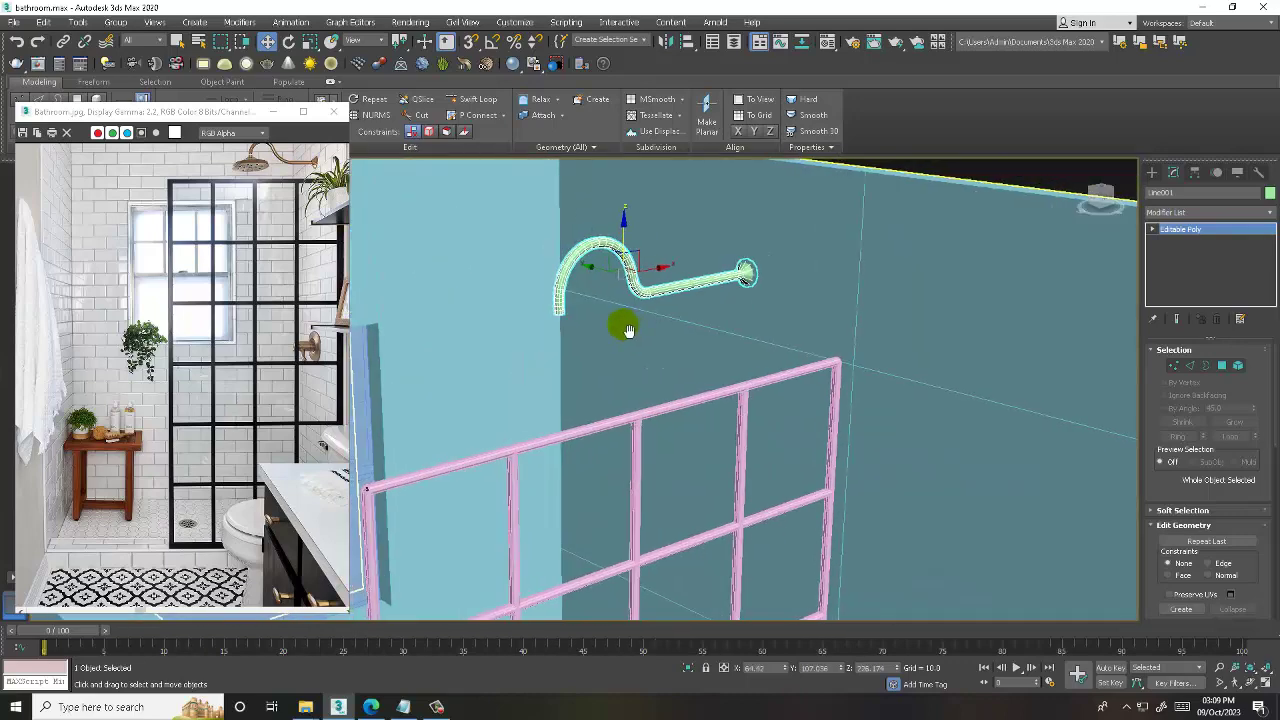
{"action": "scroll", "coordinate": [600, 271], "scroll_direction": "up", "scroll_amount": 2}
{"action": "scroll", "coordinate": [580, 289], "scroll_direction": "up", "scroll_amount": 2}
{"action": "scroll", "coordinate": [573, 308], "scroll_direction": "up", "scroll_amount": 2}
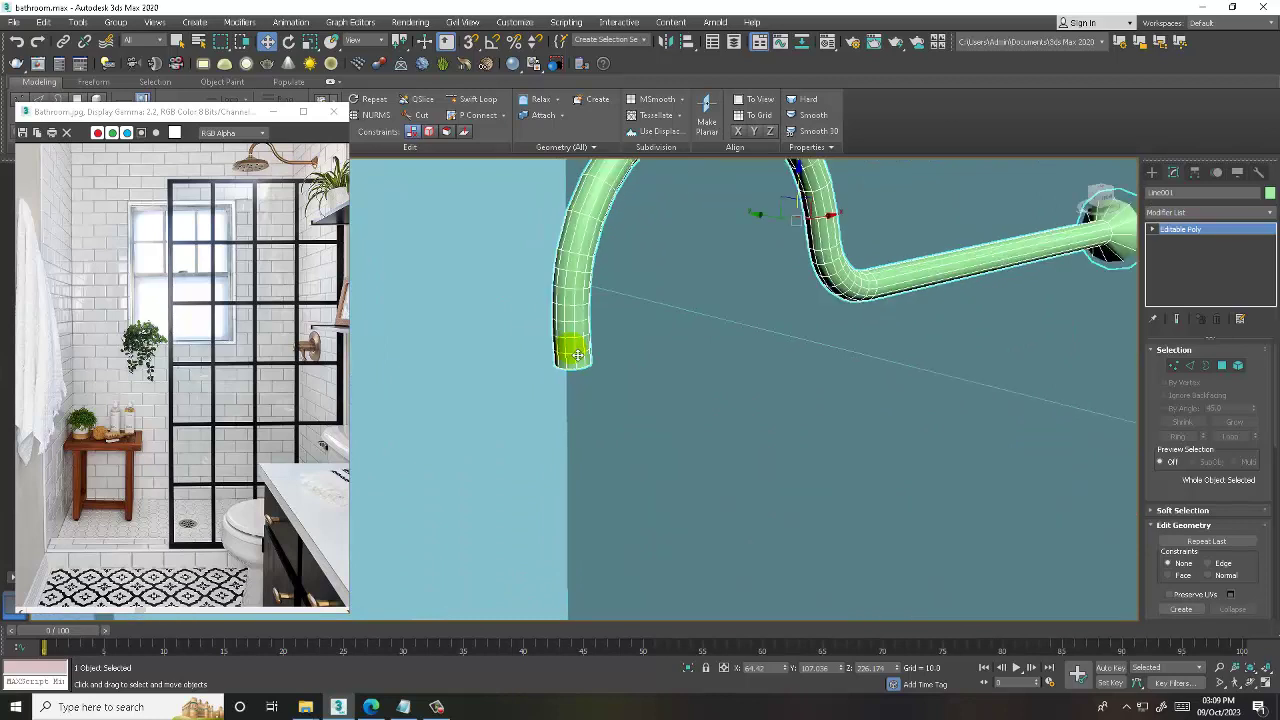
{"action": "left_click", "coordinate": [1222, 365]}
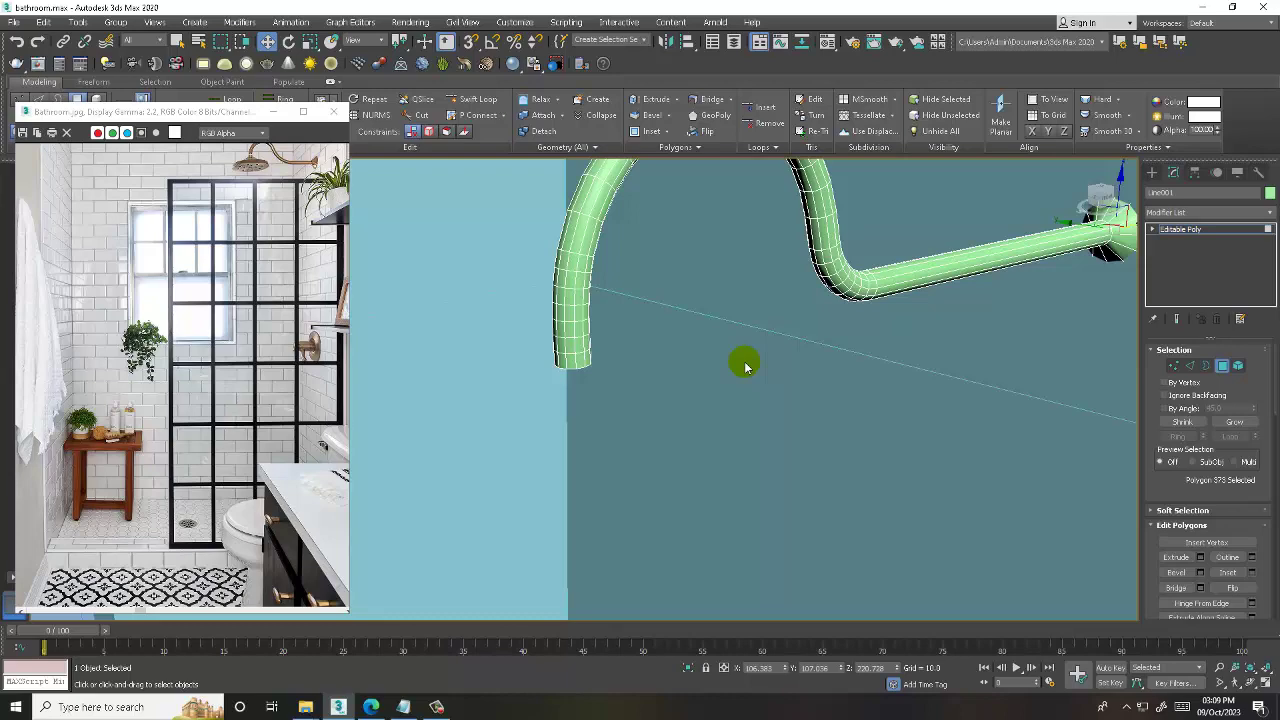
- Select the cap polygon at the pipe's open end and maximize the perspective view
{"action": "scroll", "coordinate": [666, 374], "scroll_direction": "down", "scroll_amount": 3}
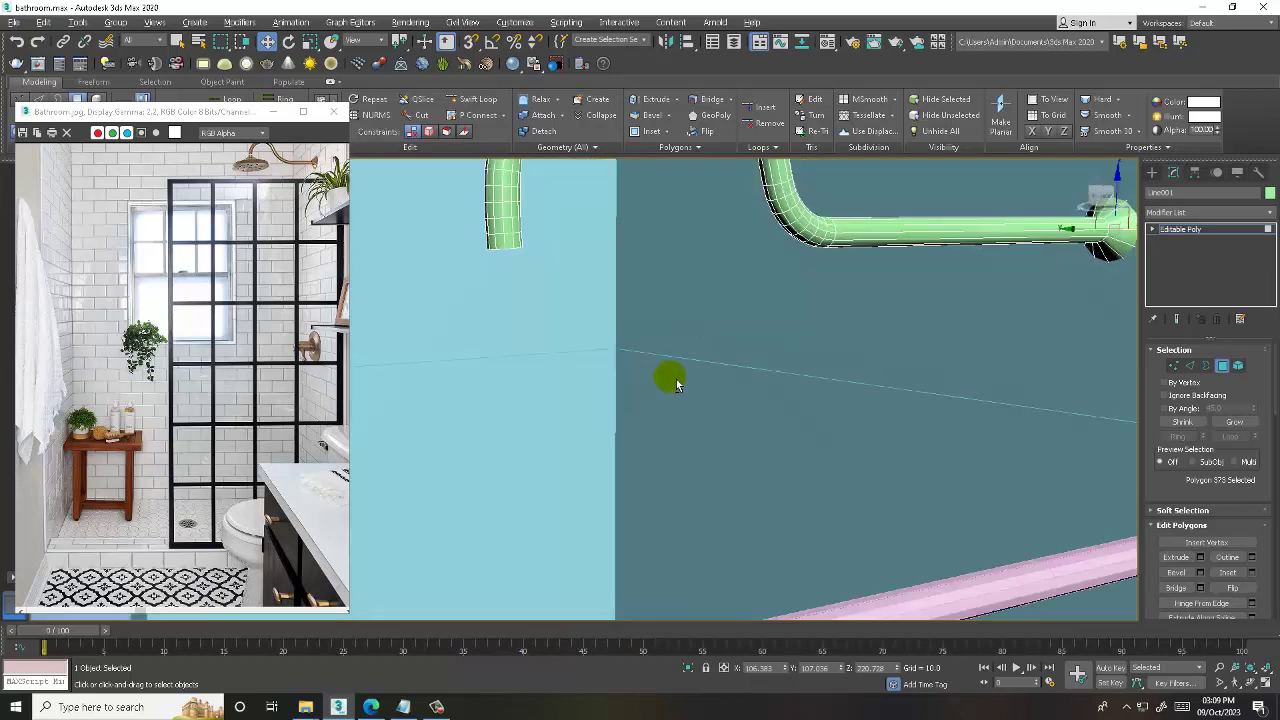
{"action": "scroll", "coordinate": [657, 371], "scroll_direction": "down", "scroll_amount": 3}
{"action": "key", "text": "alt+w"}
{"action": "key", "text": "alt+w"}
{"action": "scroll", "coordinate": [491, 391], "scroll_direction": "up", "scroll_amount": 2}
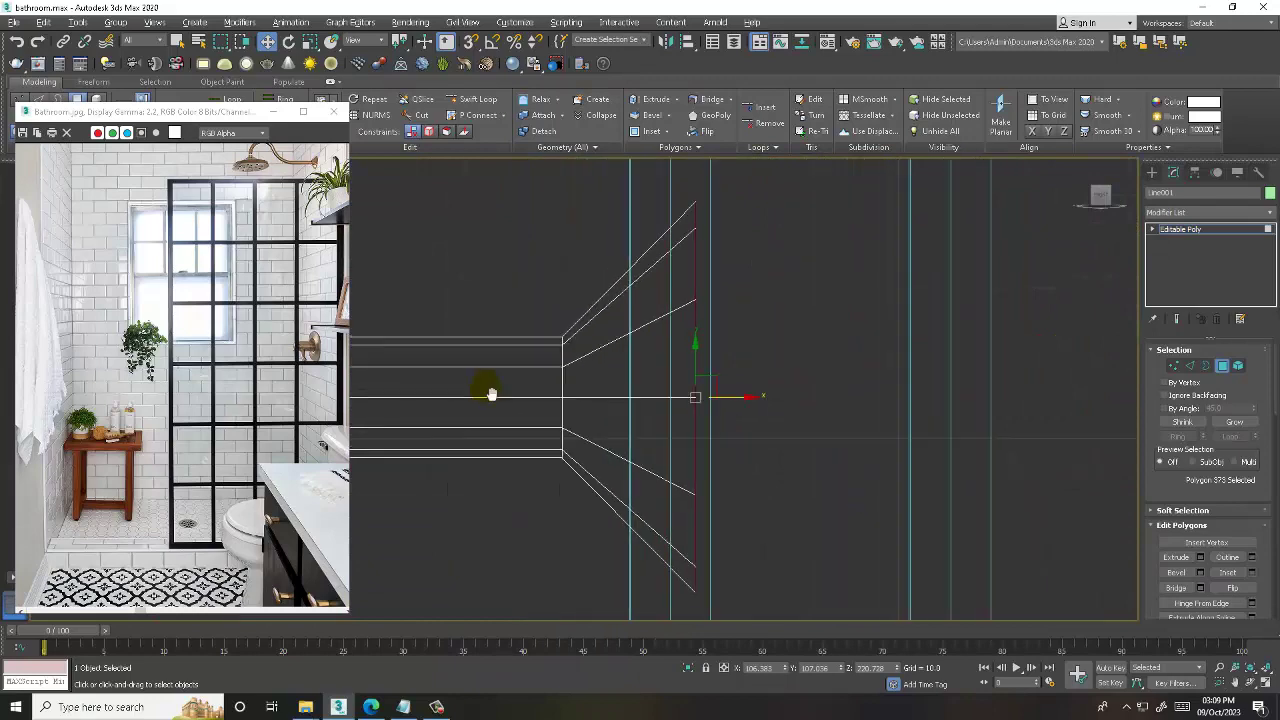
{"action": "scroll", "coordinate": [680, 391], "scroll_direction": "down", "scroll_amount": 3}
{"action": "scroll", "coordinate": [741, 407], "scroll_direction": "up", "scroll_amount": 5}
{"action": "scroll", "coordinate": [741, 407], "scroll_direction": "down", "scroll_amount": 4}
{"action": "scroll", "coordinate": [593, 432], "scroll_direction": "up", "scroll_amount": 4}
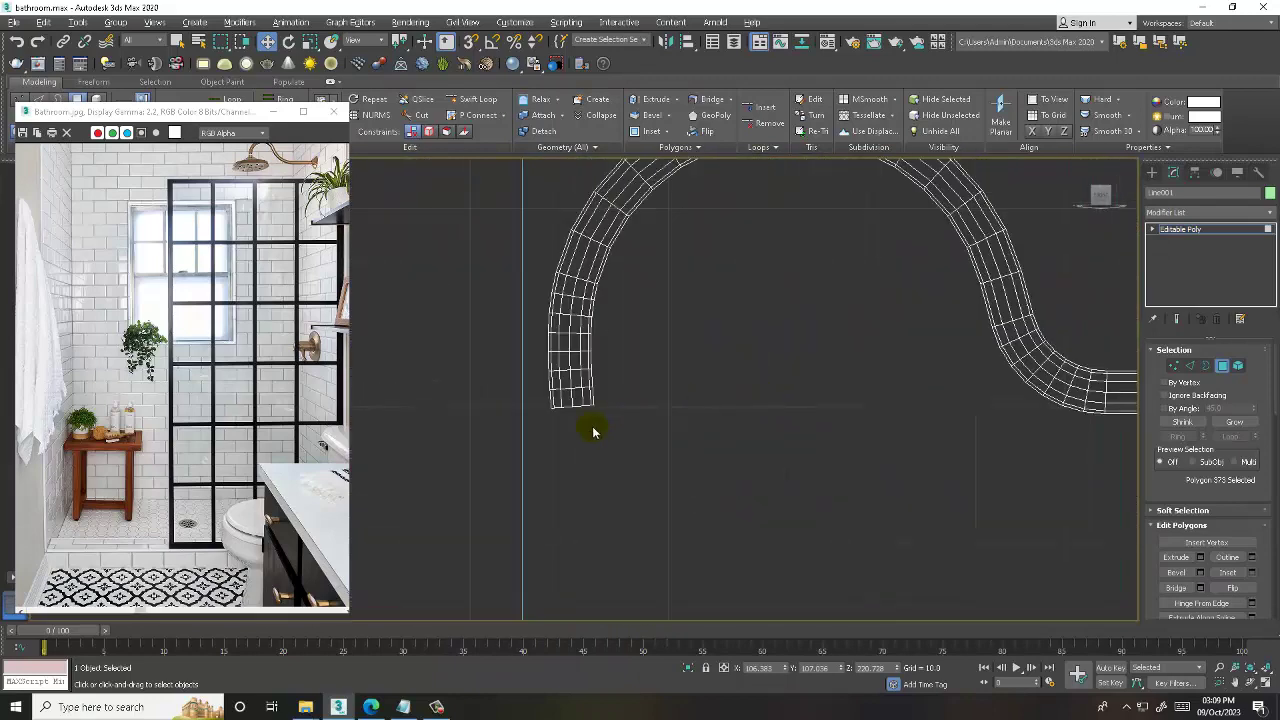
{"action": "left_click_drag", "start_coordinate": [622, 413], "coordinate": [637, 400]}
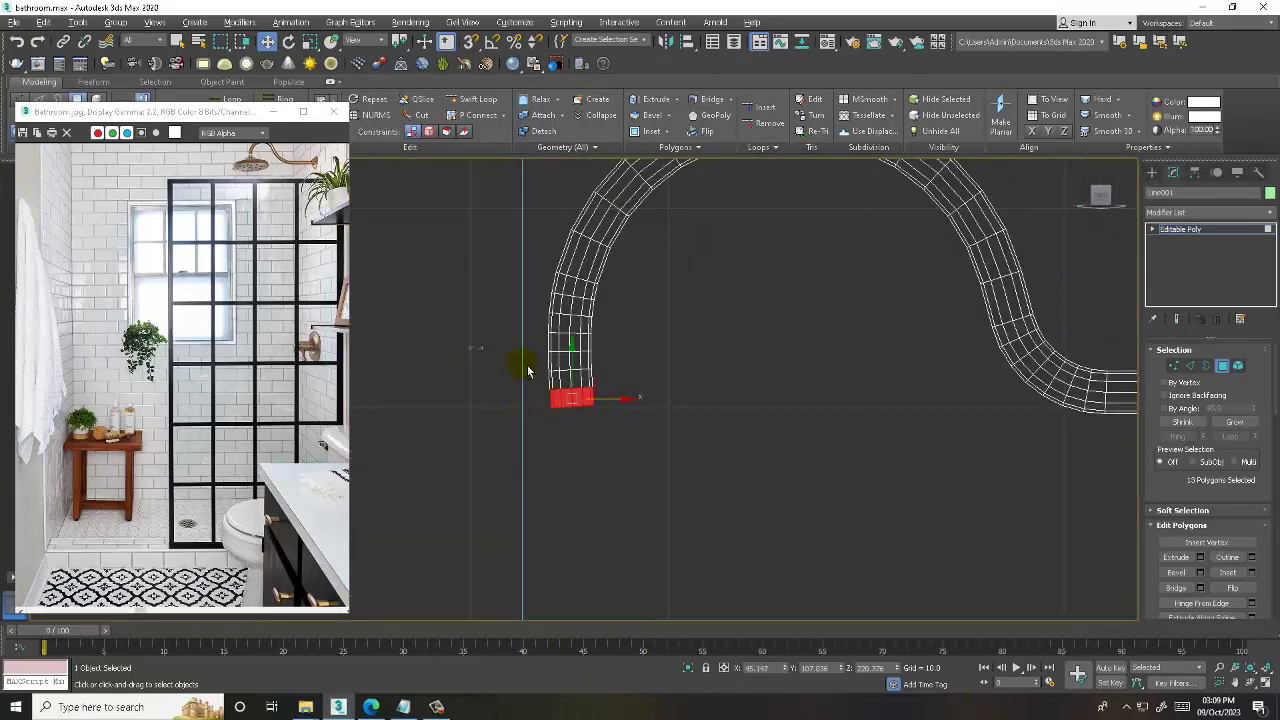
{"action": "left_click", "coordinate": [664, 402]}
{"action": "key", "text": "alt+w"}
{"action": "key", "text": "alt+w"}
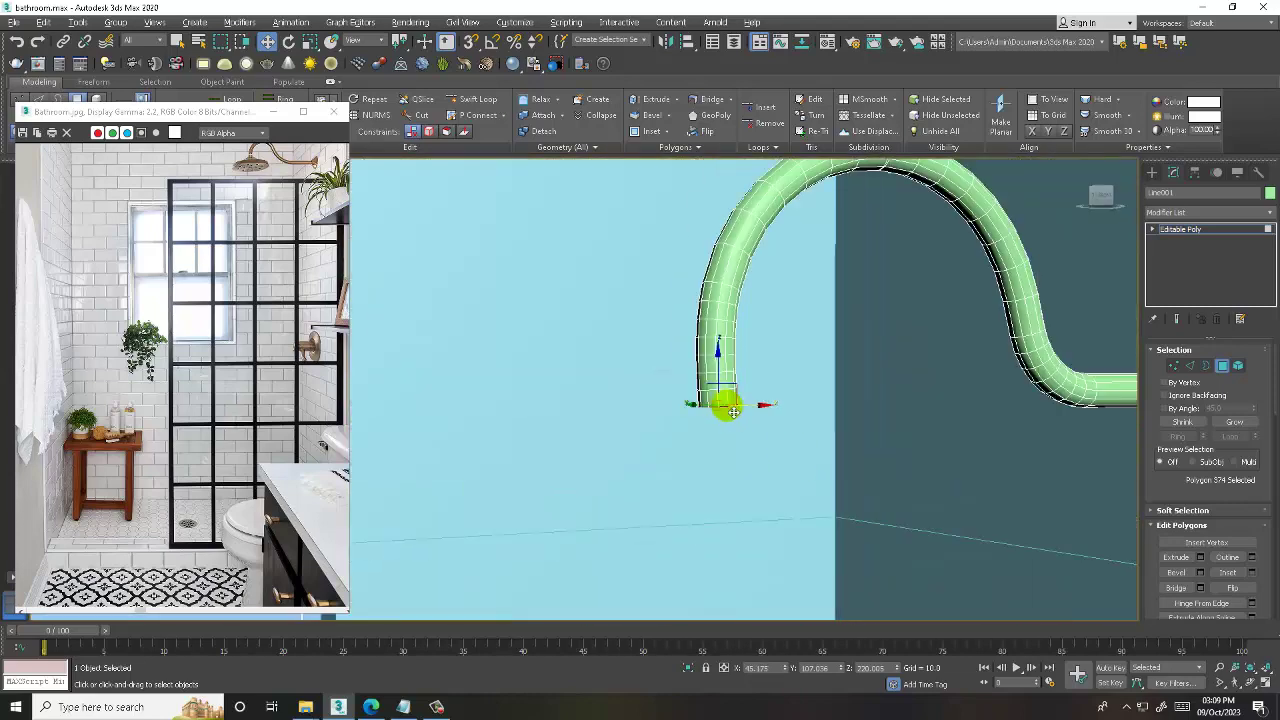
- Bevel the pipe's end polygon into a wide, flat cone with lowered height
{"action": "left_click", "coordinate": [1201, 574]}
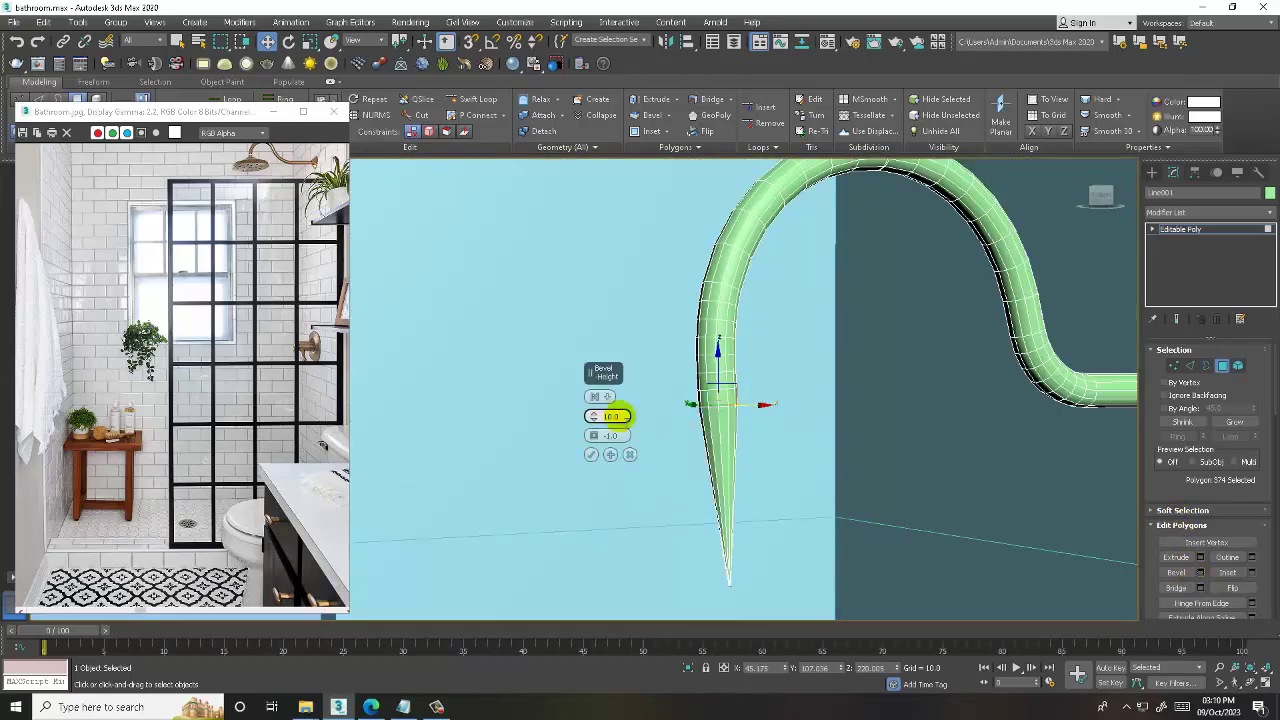
{"action": "mouse_move", "coordinate": [598, 427]}
{"action": "left_mouse_down"}
{"action": "mouse_move", "coordinate": [608, 457]}
{"action": "mouse_move", "coordinate": [570, 370]}
{"action": "left_mouse_up"}
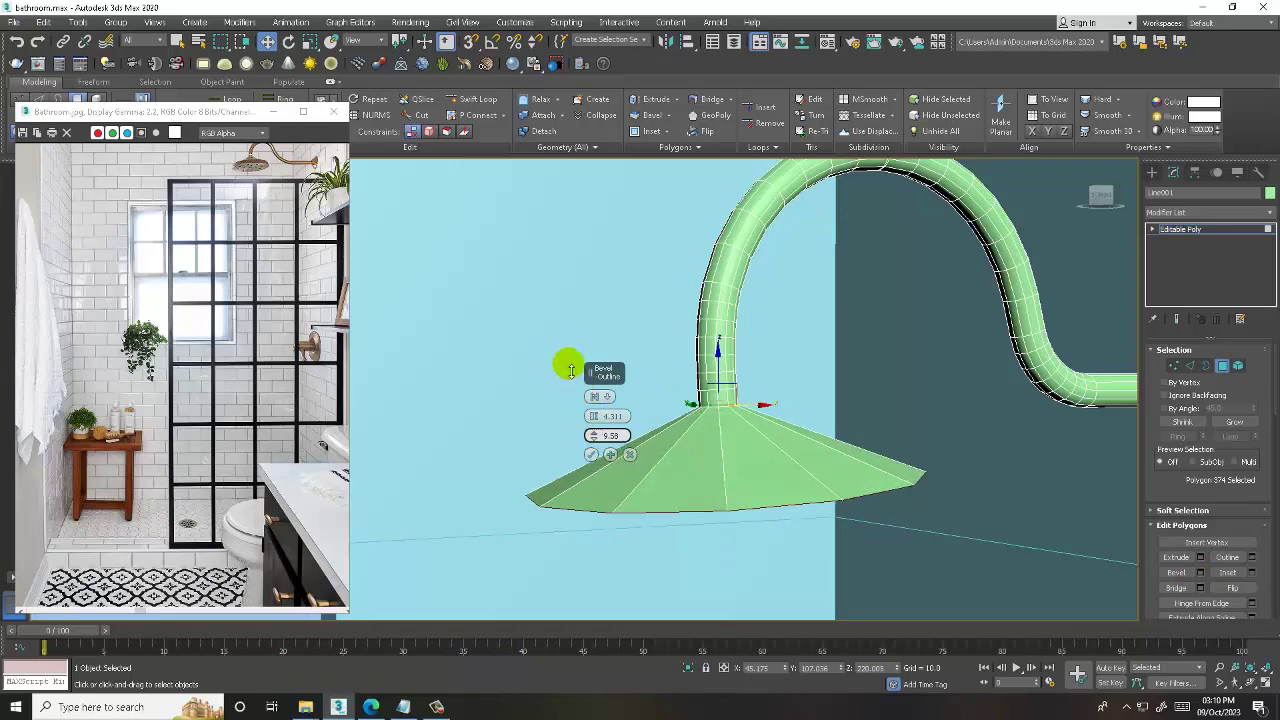
{"action": "left_click_drag", "start_coordinate": [593, 420], "coordinate": [594, 424]}
{"action": "scroll", "coordinate": [600, 430], "scroll_direction": "down", "scroll_amount": 3}
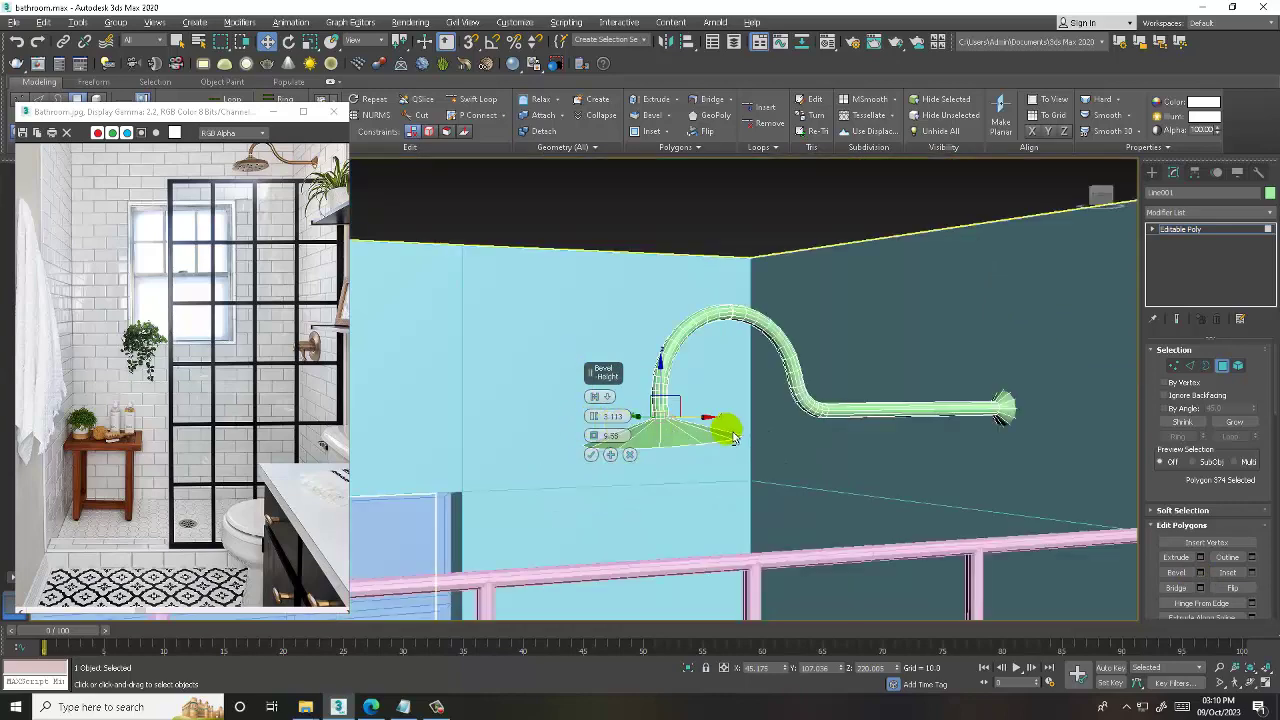
{"action": "scroll", "coordinate": [650, 440], "scroll_direction": "up", "scroll_amount": 2}
{"action": "scroll", "coordinate": [700, 452], "scroll_direction": "down", "scroll_amount": 1}
{"action": "scroll", "coordinate": [614, 429], "scroll_direction": "up", "scroll_amount": 2}
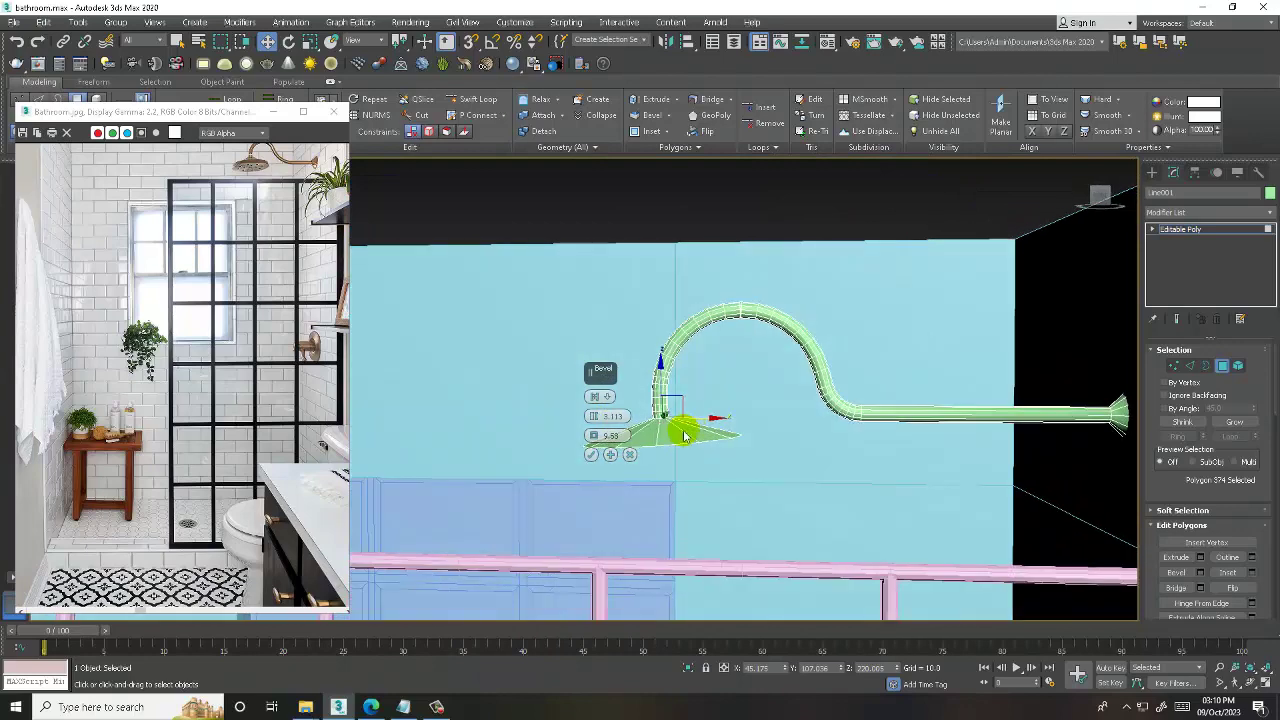
{"action": "scroll", "coordinate": [686, 434], "scroll_direction": "up", "scroll_amount": 1}
{"action": "scroll", "coordinate": [650, 430], "scroll_direction": "up", "scroll_amount": 2}
{"action": "scroll", "coordinate": [628, 434], "scroll_direction": "down", "scroll_amount": 2}
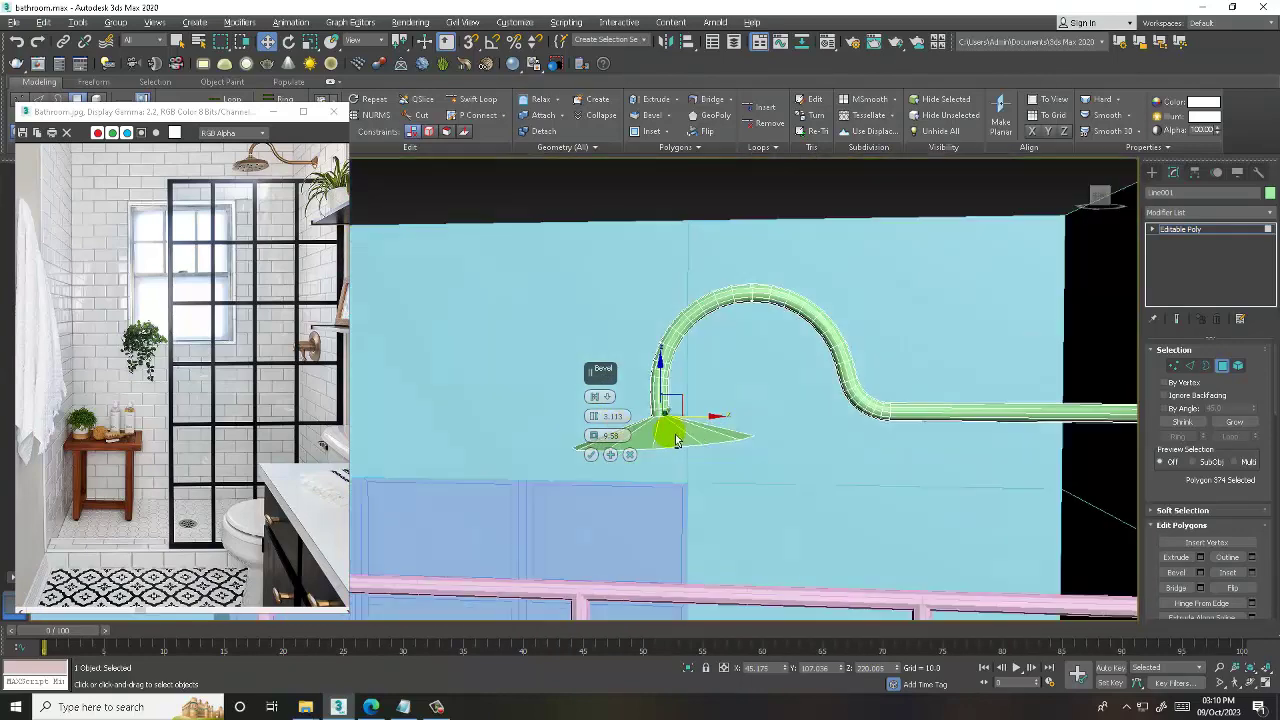
{"action": "left_click", "coordinate": [592, 456]}
- Extrude the cone's base slightly downward to give the shower head a thin rim
{"action": "middle_click_drag", "start_coordinate": [592, 456], "coordinate": [688, 448], "text": "alt"}
{"action": "scroll", "coordinate": [690, 448], "scroll_direction": "up", "scroll_amount": 3}
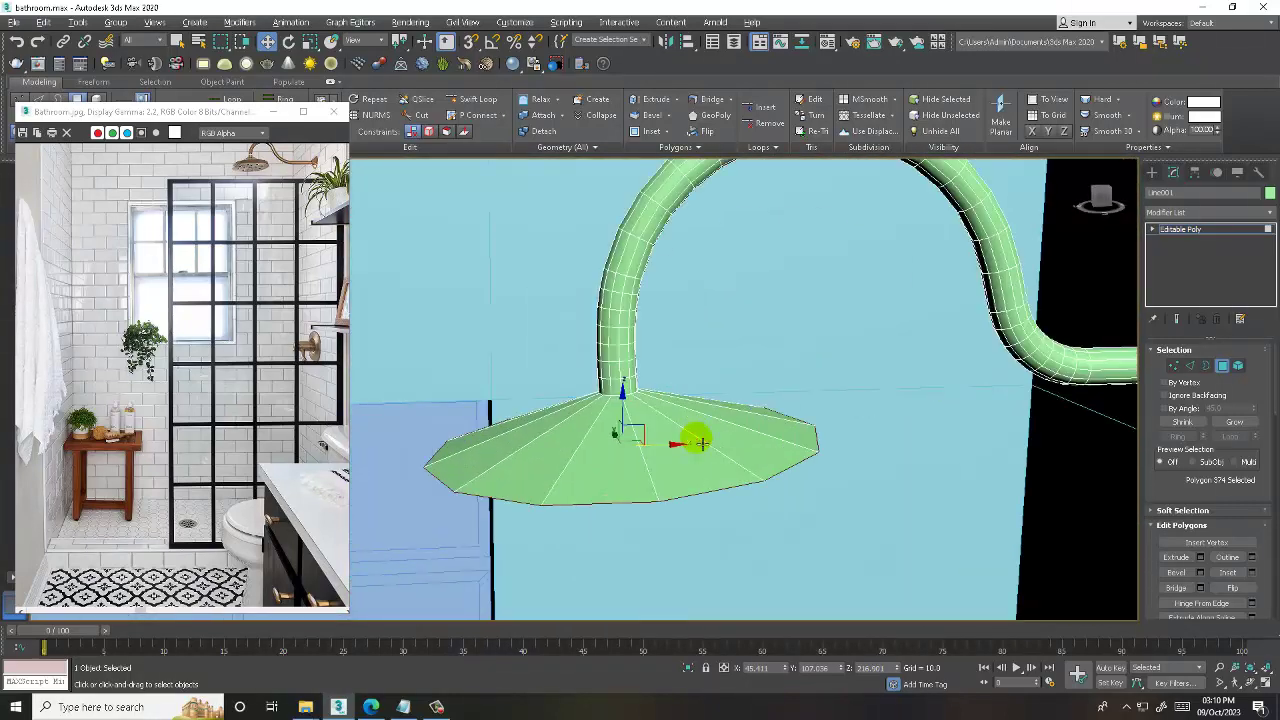
{"action": "scroll", "coordinate": [624, 410], "scroll_direction": "up", "scroll_amount": 1}
{"action": "middle_click_drag", "start_coordinate": [624, 410], "coordinate": [624, 406], "text": "alt"}
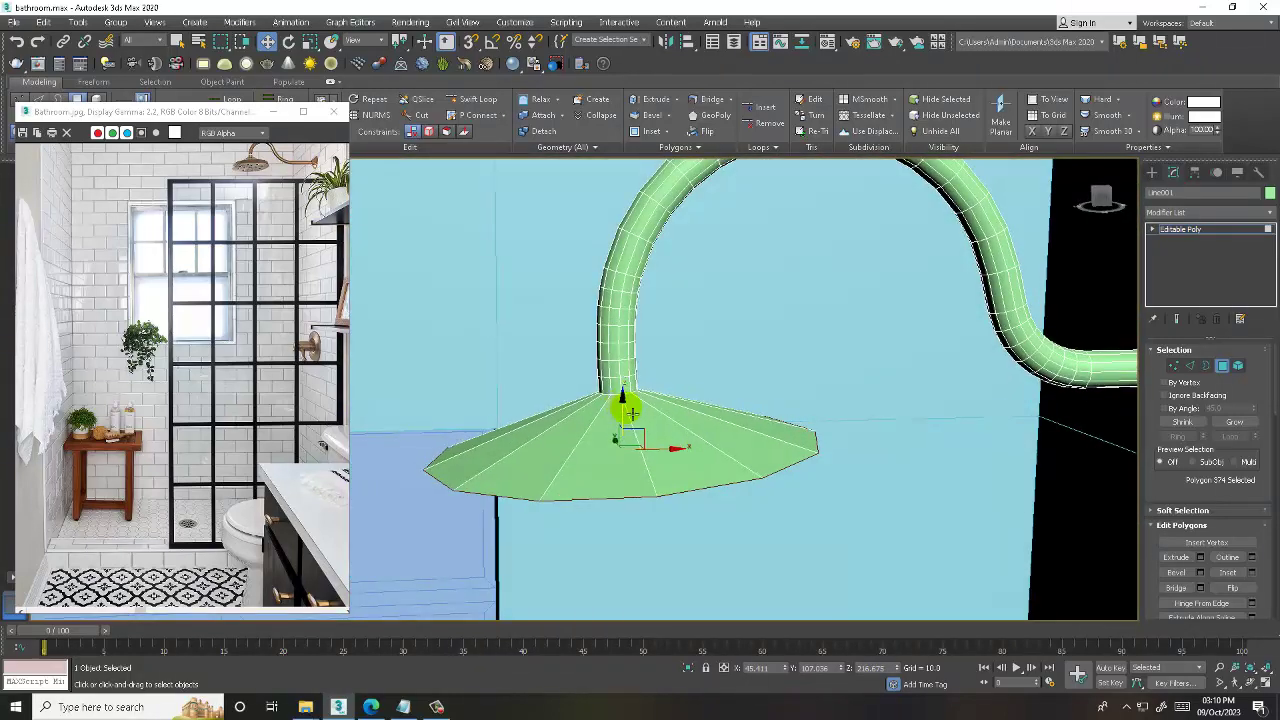
{"action": "left_click", "coordinate": [1199, 565]}
{"action": "mouse_move", "coordinate": [603, 417]}
{"action": "left_mouse_down"}
{"action": "mouse_move", "coordinate": [620, 482]}
{"action": "mouse_move", "coordinate": [611, 471]}
{"action": "left_mouse_up"}
{"action": "left_click", "coordinate": [591, 436]}
{"action": "scroll", "coordinate": [712, 443], "scroll_direction": "down", "scroll_amount": 3}
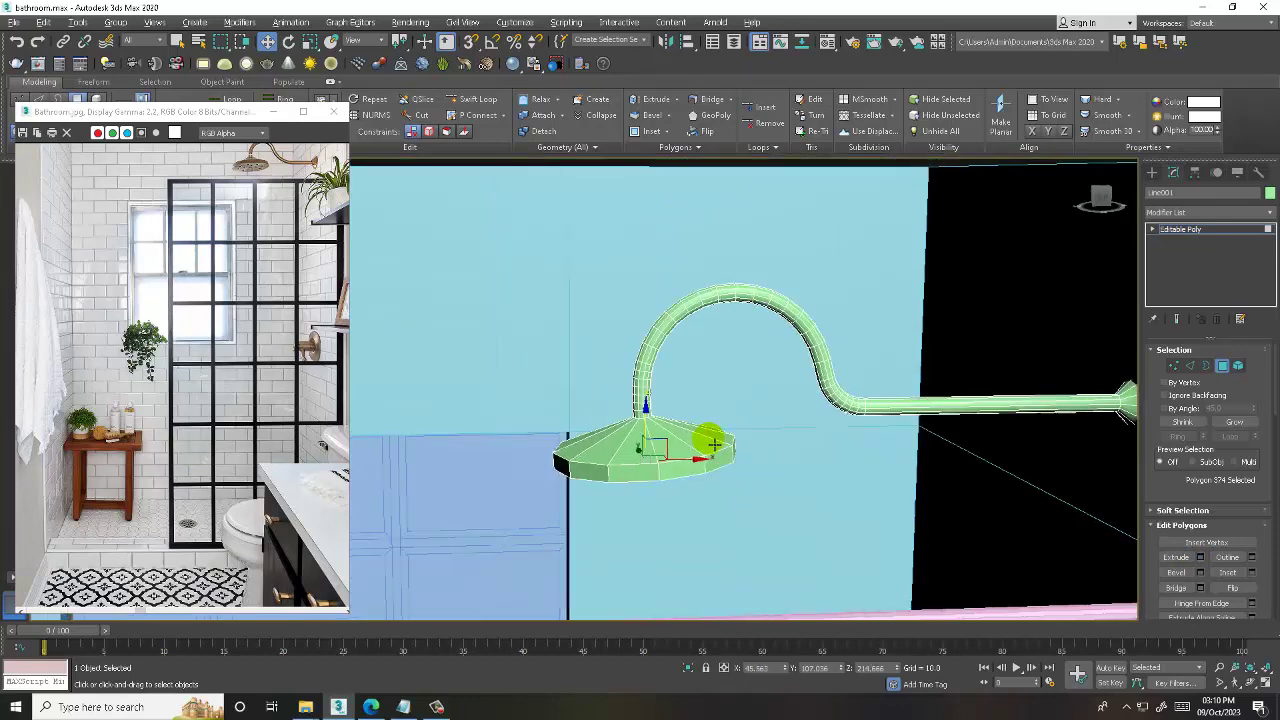
{"action": "left_click", "coordinate": [1176, 368]}
{"action": "key", "text": "alt+w"}
{"action": "key", "text": "alt+w"}
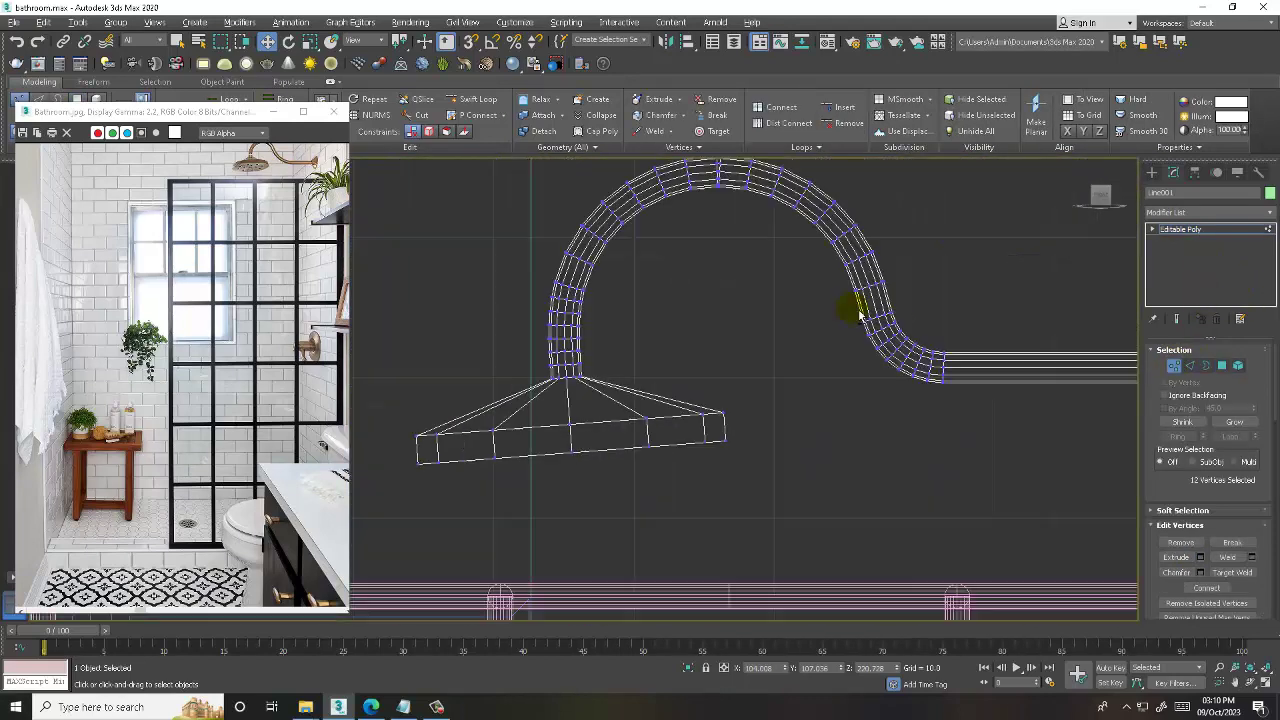
- Select the pipe's arch and shower-head vertices, rotate them slightly, then raise them a little
{"action": "scroll", "coordinate": [849, 306], "scroll_direction": "down", "scroll_amount": 3}
{"action": "left_click_drag", "start_coordinate": [699, 398], "coordinate": [699, 398]}
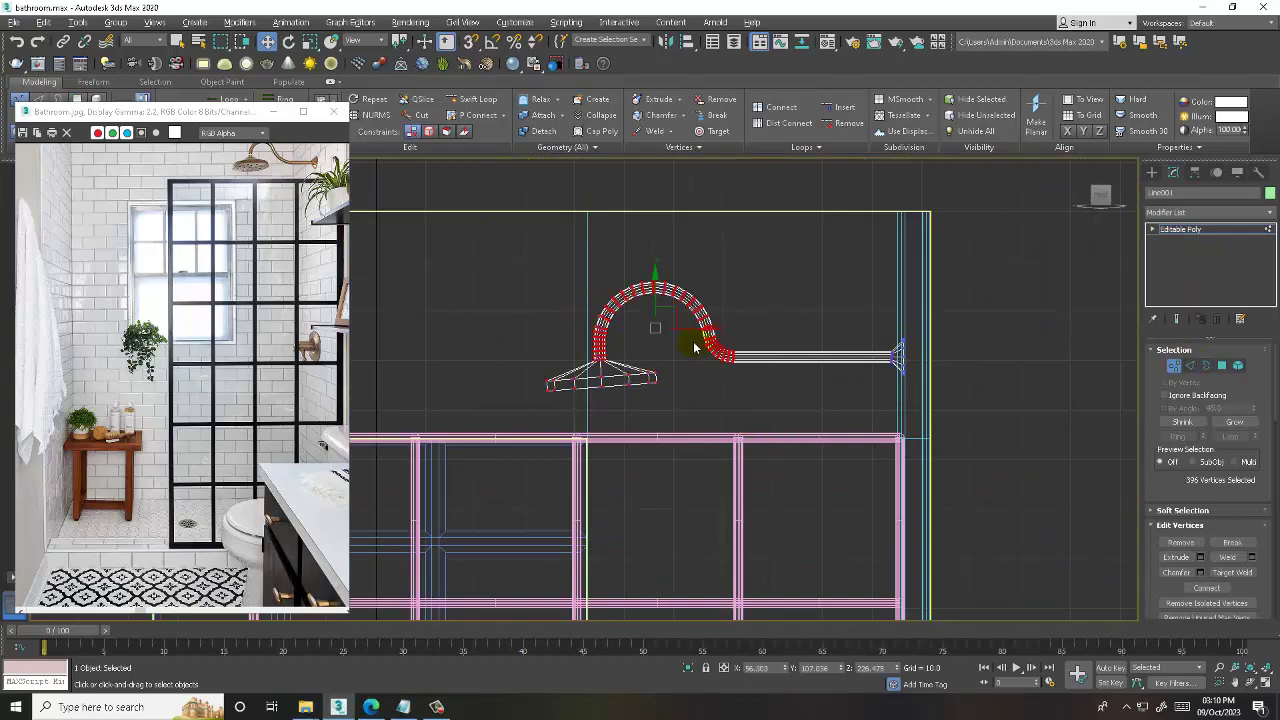
{"action": "key", "text": "e"}
{"action": "scroll", "coordinate": [657, 329], "scroll_direction": "up", "scroll_amount": 2}
{"action": "mouse_move", "coordinate": [686, 323]}
{"action": "left_mouse_down"}
{"action": "mouse_move", "coordinate": [686, 297]}
{"action": "mouse_move", "coordinate": [697, 309]}
{"action": "left_mouse_up"}
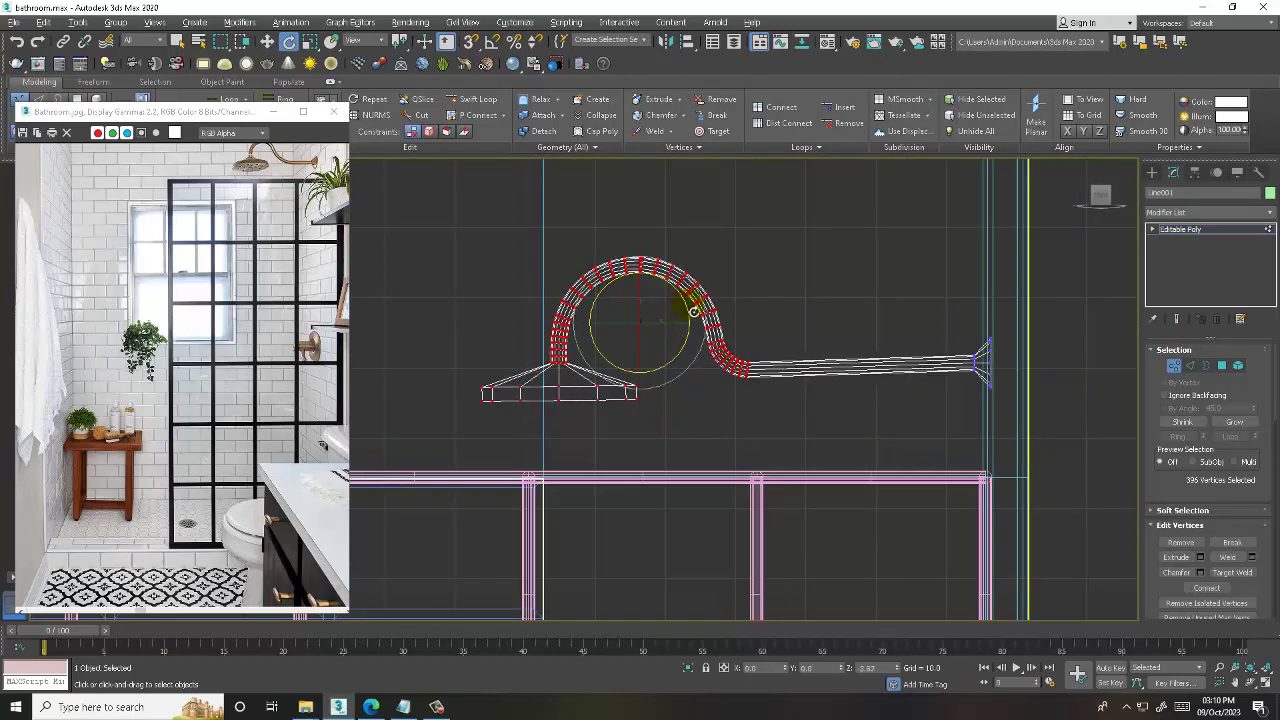
{"action": "key", "text": "w"}
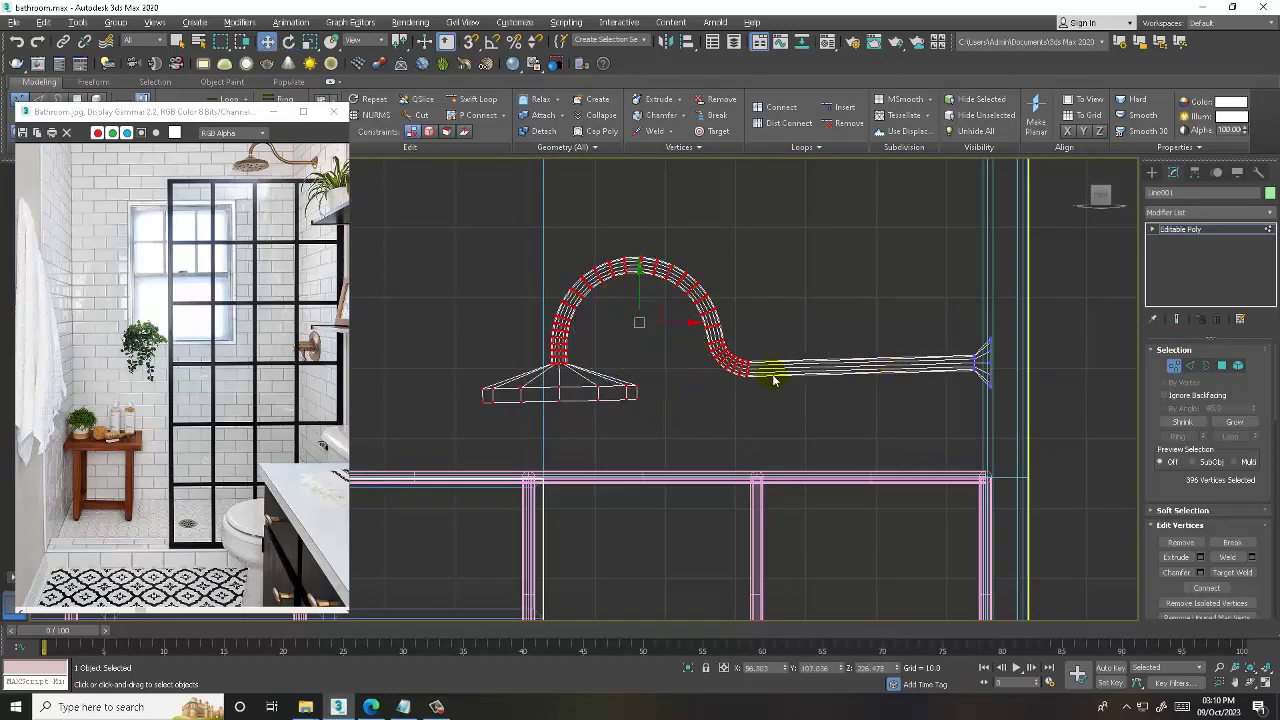
{"action": "left_click_drag", "start_coordinate": [647, 291], "coordinate": [648, 288]}
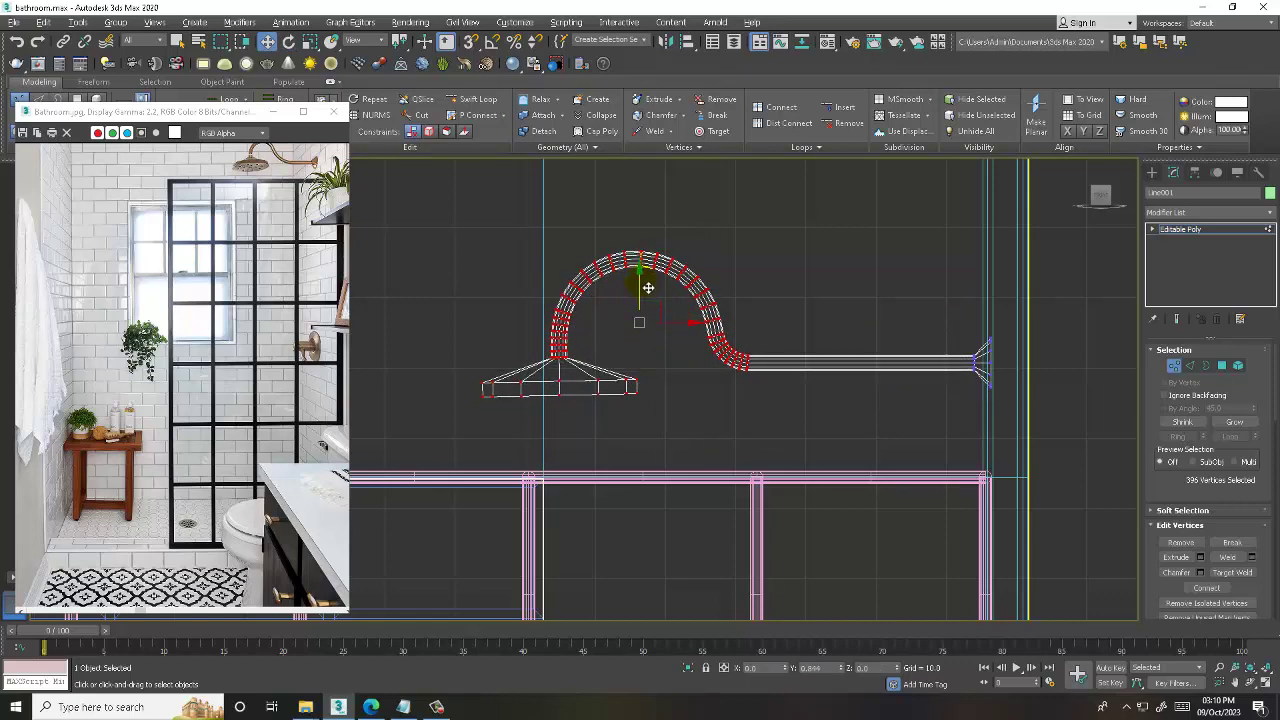
- Return to object level, check the shower head in perspective view, and deselect the pipe
{"action": "left_click", "coordinate": [1212, 229]}
{"action": "key", "text": "alt+w"}
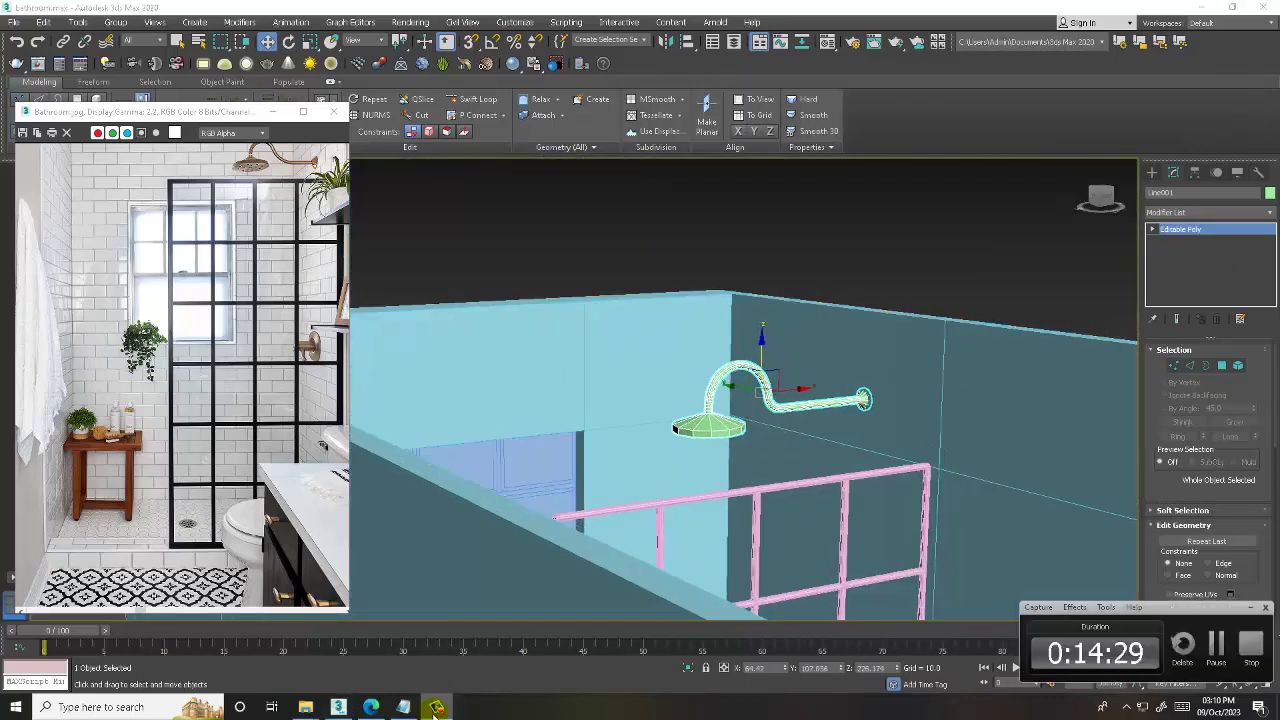
{"action": "mouse_move", "coordinate": [680, 420]}
{"action": "middle_mouse_down", "text": "alt"}
{"action": "mouse_move", "coordinate": [743, 355]}
{"action": "mouse_move", "coordinate": [777, 443]}
{"action": "mouse_move", "coordinate": [790, 413]}
{"action": "mouse_move", "coordinate": [671, 297]}
{"action": "mouse_move", "coordinate": [666, 354]}
{"action": "middle_mouse_up", "text": "alt"}
{"action": "scroll", "coordinate": [777, 443], "scroll_direction": "up", "scroll_amount": 2}
{"action": "scroll", "coordinate": [770, 385], "scroll_direction": "down", "scroll_amount": 3}
{"action": "scroll", "coordinate": [750, 370], "scroll_direction": "up", "scroll_amount": 4}
{"action": "scroll", "coordinate": [765, 399], "scroll_direction": "down", "scroll_amount": 2}
{"action": "scroll", "coordinate": [666, 354], "scroll_direction": "up", "scroll_amount": 3}
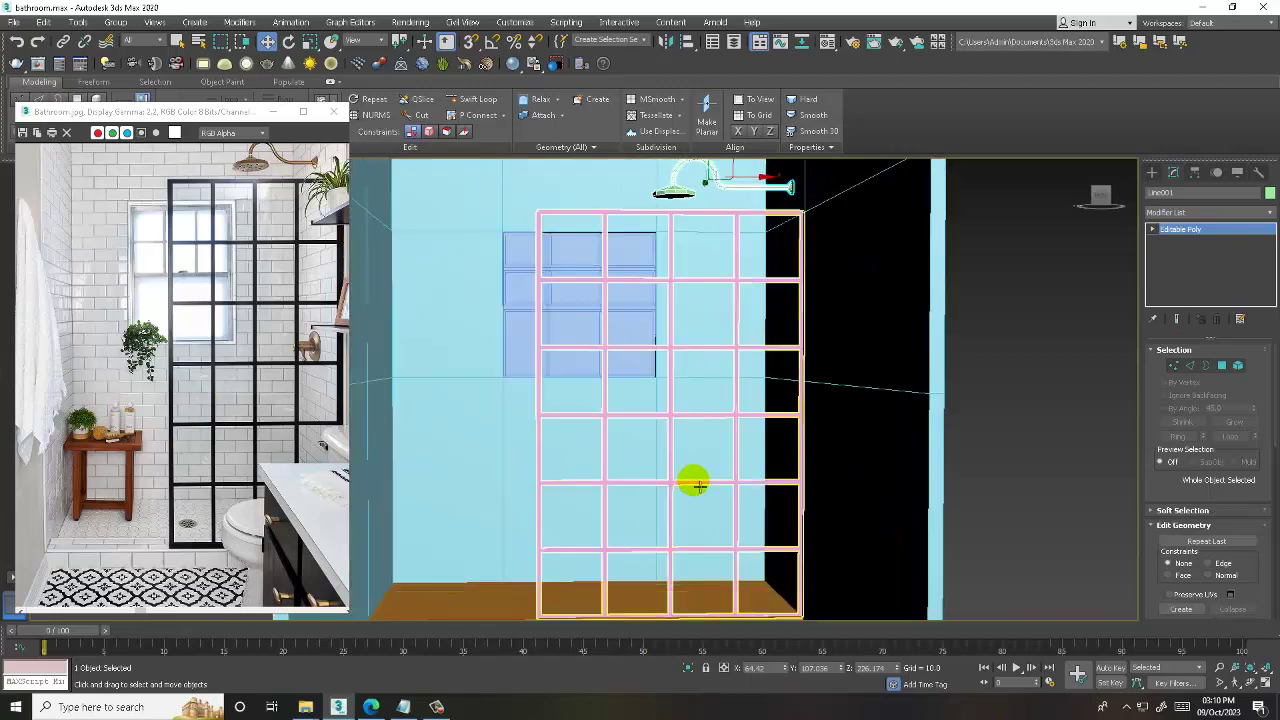
{"action": "middle_click_drag", "start_coordinate": [691, 480], "coordinate": [774, 434], "text": "alt"}
{"action": "key", "text": "1"}
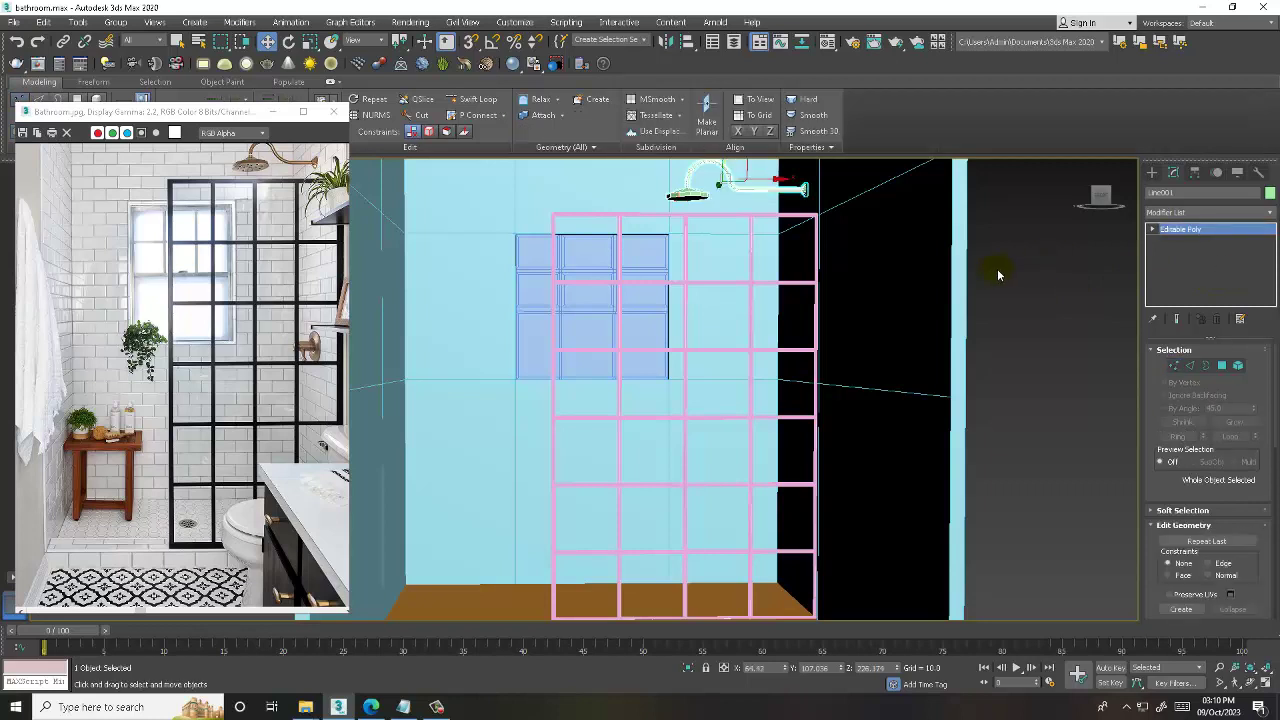
{"action": "left_click", "coordinate": [1003, 276]}
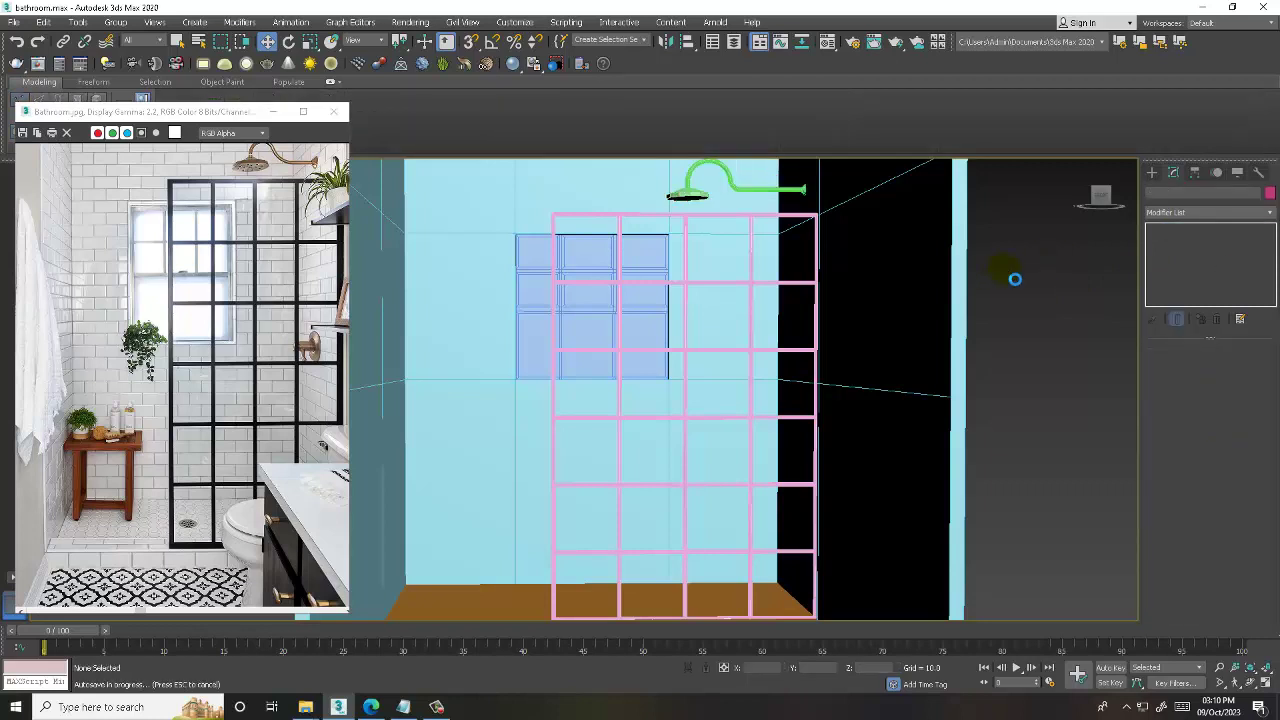
- Add 'Thanks for Watching..' and 'Continue to Next part' to the notes, then turn off Edged Faces
{"action": "left_click", "coordinate": [403, 707]}
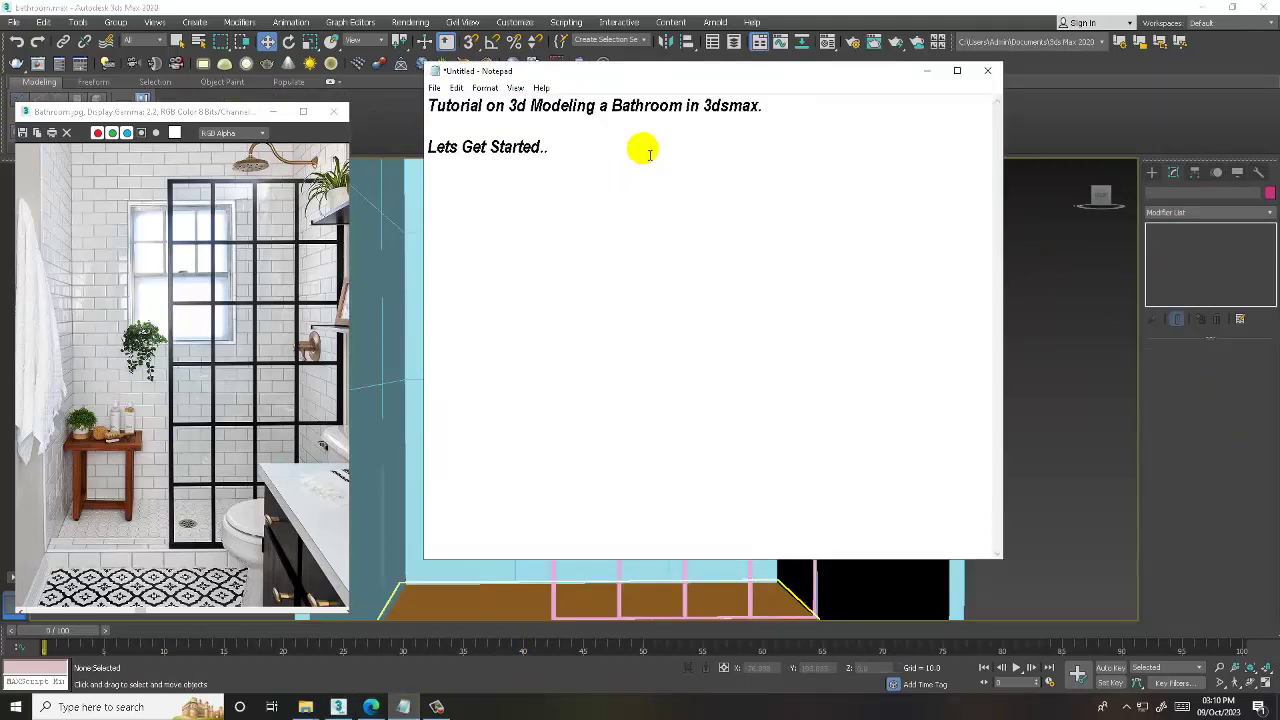
{"action": "key", "text": "Return"}
{"action": "key", "text": "Return"}
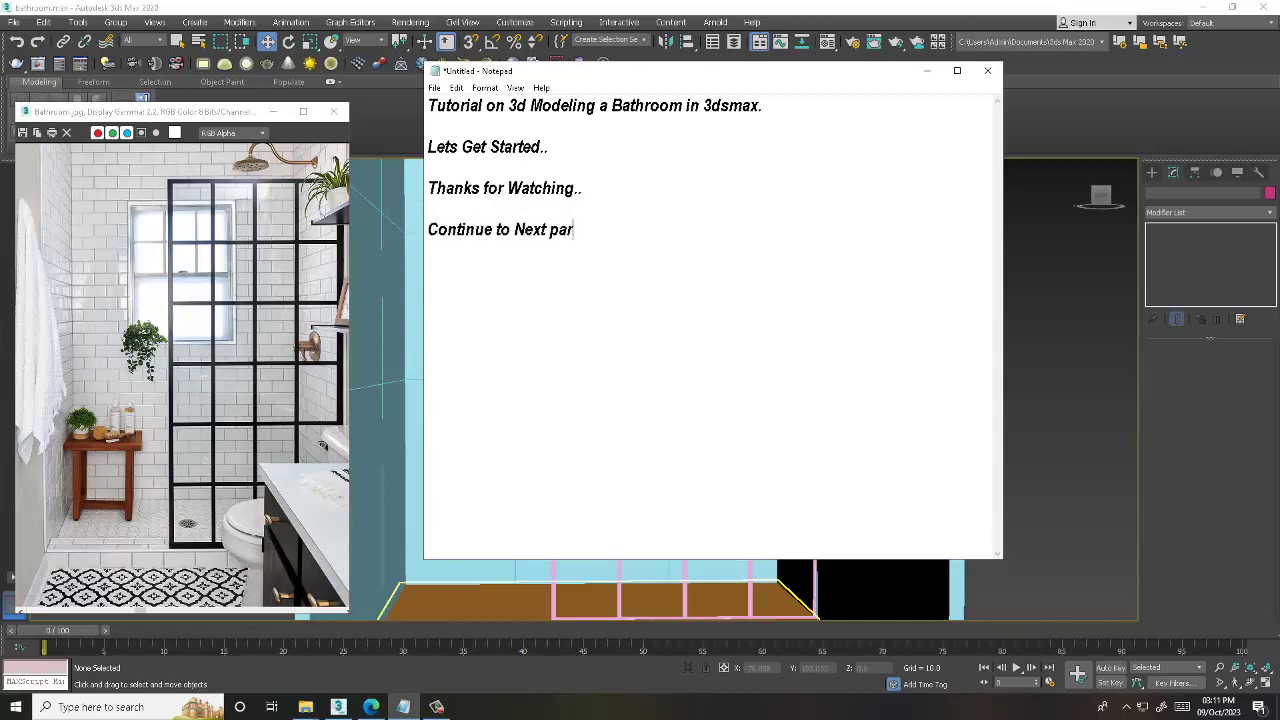
{"action": "left_click", "coordinate": [927, 70]}
{"action": "left_click", "coordinate": [1070, 350]}
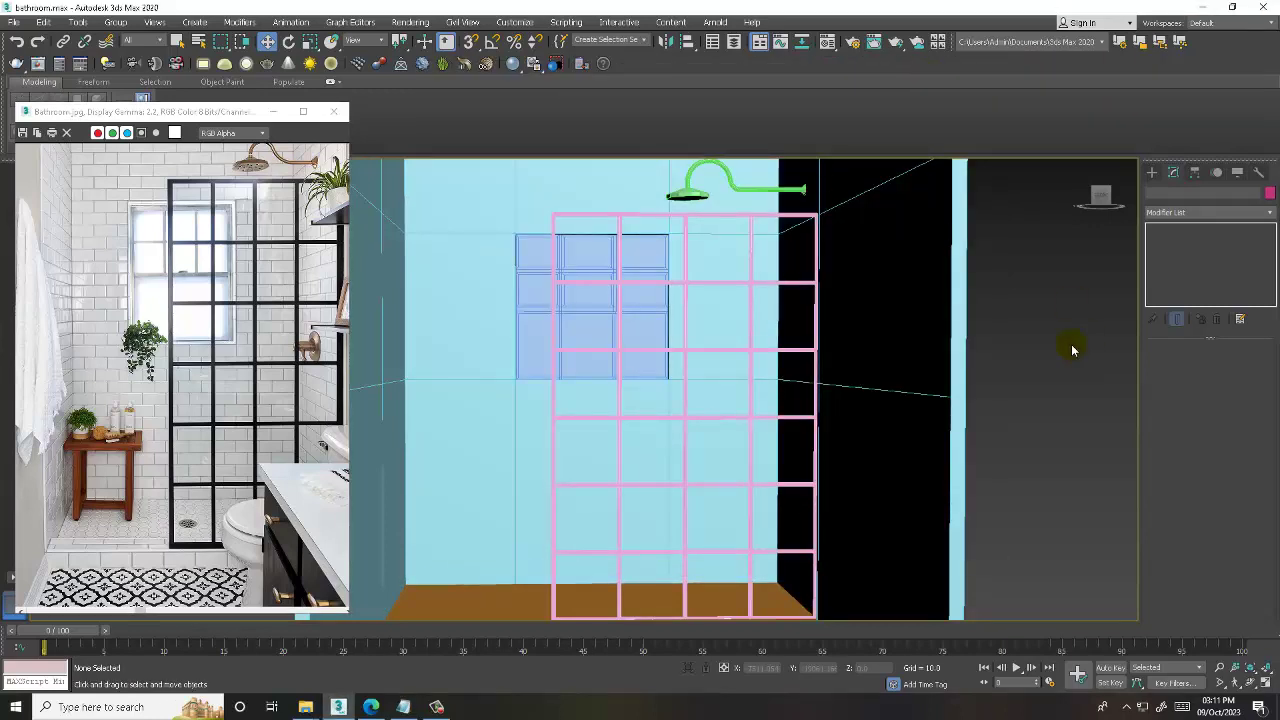
{"action": "key", "text": "F4"}
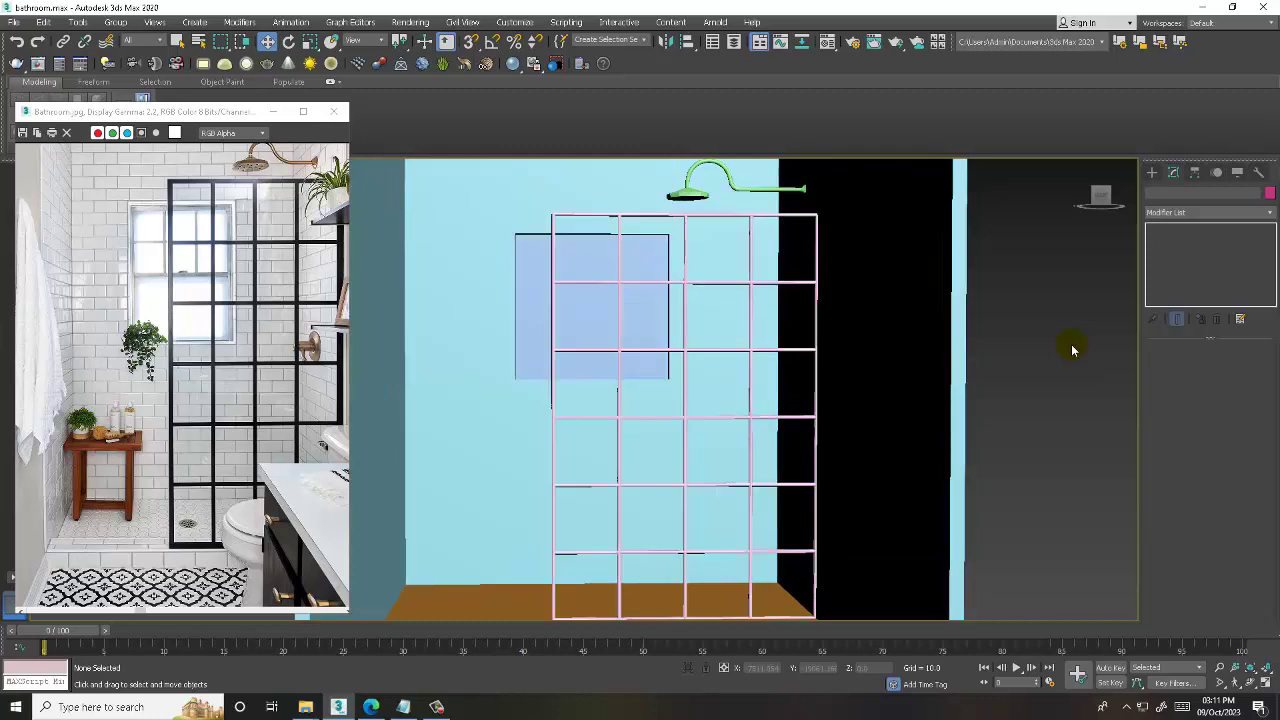